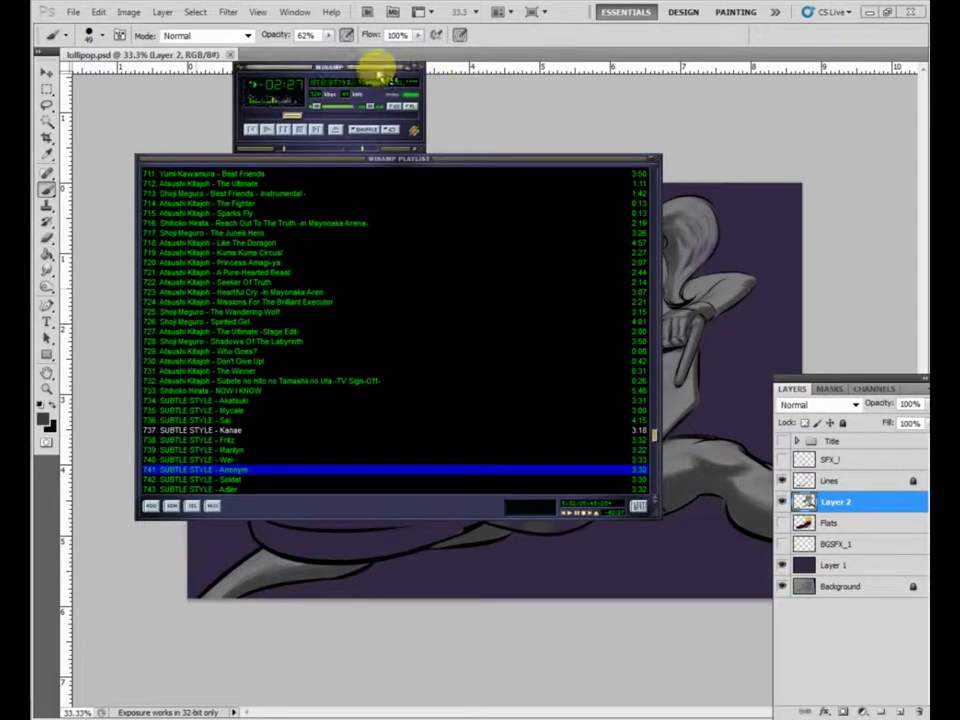
Browse the Winamp playlist around the Rival Schools soundtrack entries and return to the lollipop.psd painting.
{"action": "left_click", "coordinate": [317, 193]}
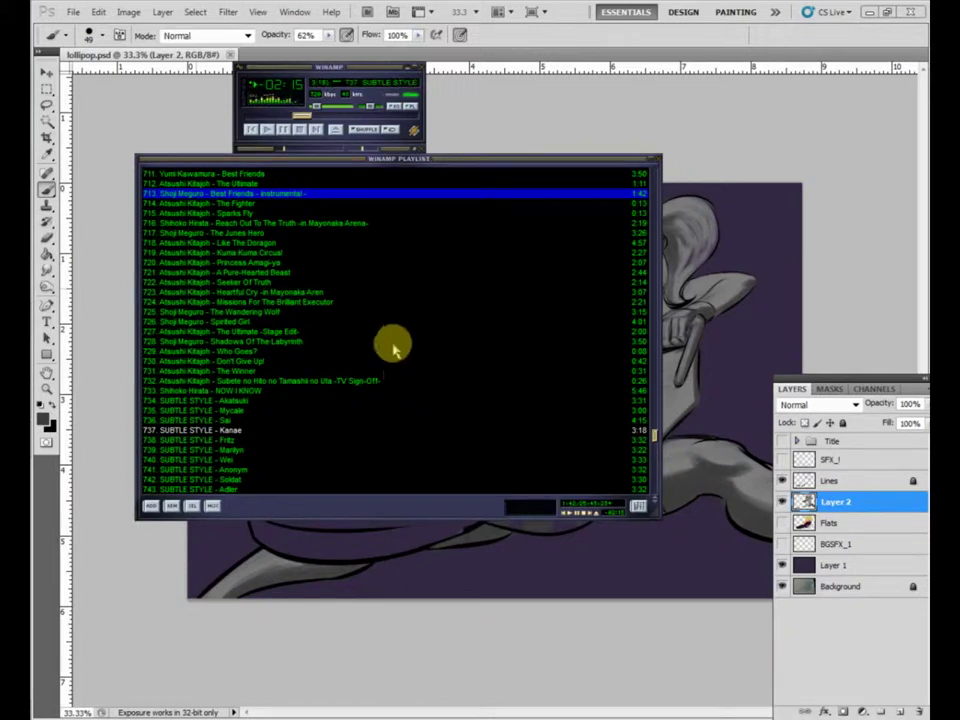
{"action": "left_click", "coordinate": [379, 384]}
{"action": "scroll", "coordinate": [380, 387], "scroll_direction": "up", "scroll_amount": 3}
{"action": "scroll", "coordinate": [380, 385], "scroll_direction": "down", "scroll_amount": 10}
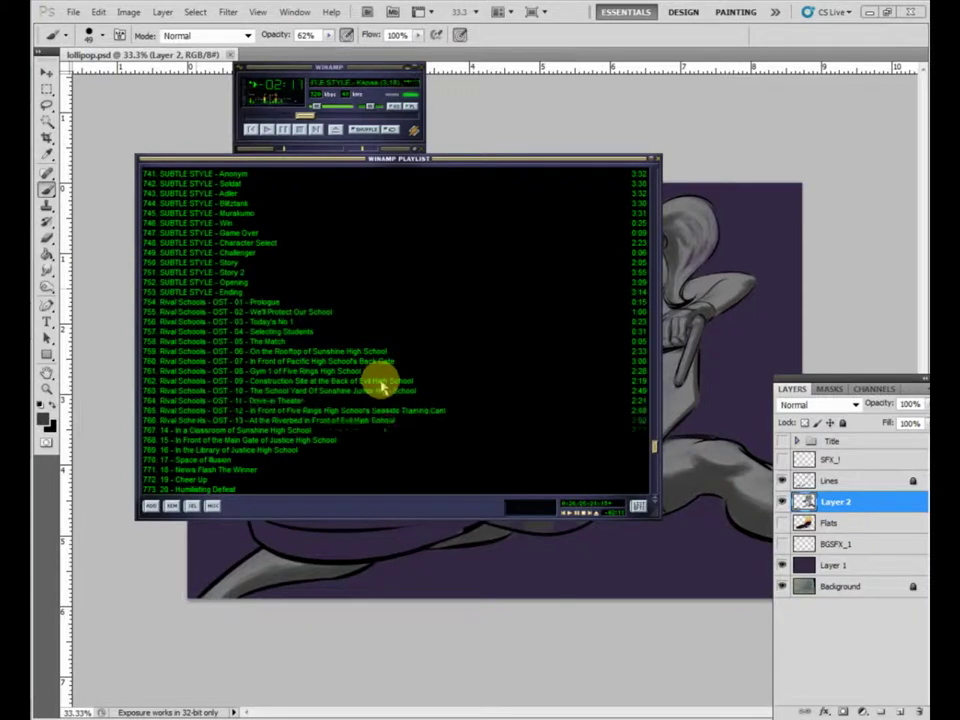
{"action": "scroll", "coordinate": [380, 385], "scroll_direction": "down", "scroll_amount": 6}
{"action": "scroll", "coordinate": [380, 385], "scroll_direction": "down", "scroll_amount": 9}
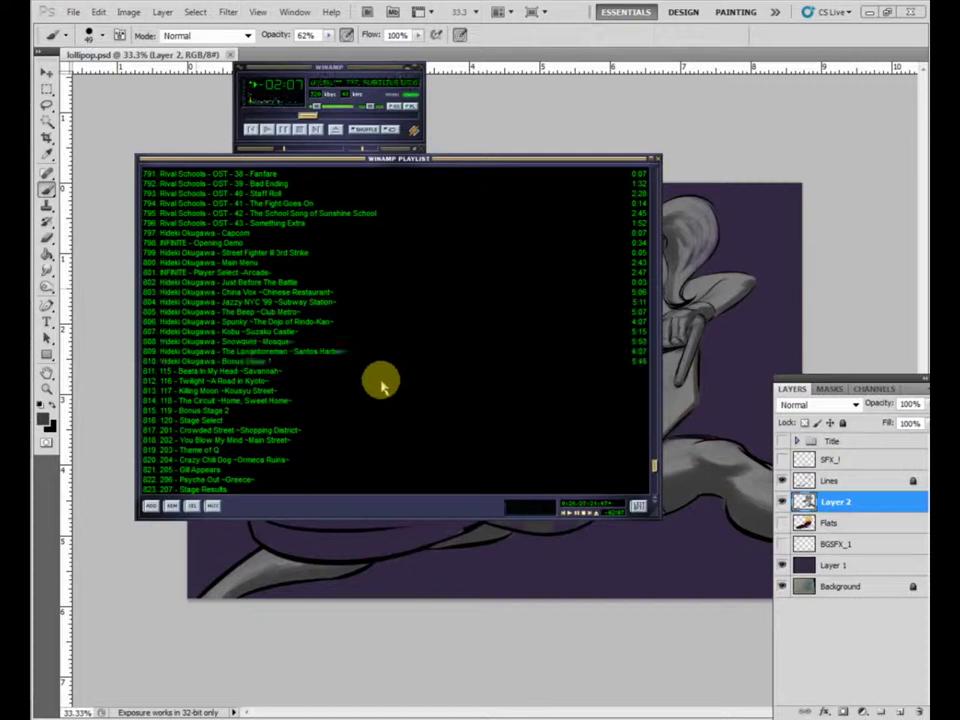
{"action": "scroll", "coordinate": [381, 383], "scroll_direction": "up", "scroll_amount": 9}
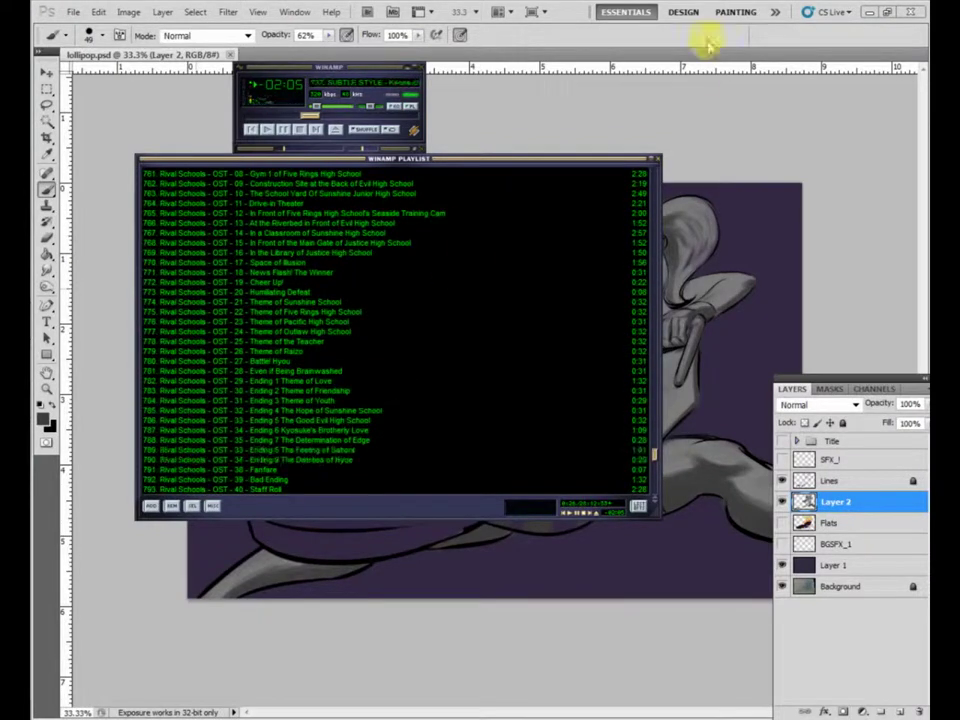
{"action": "left_click", "coordinate": [728, 46]}
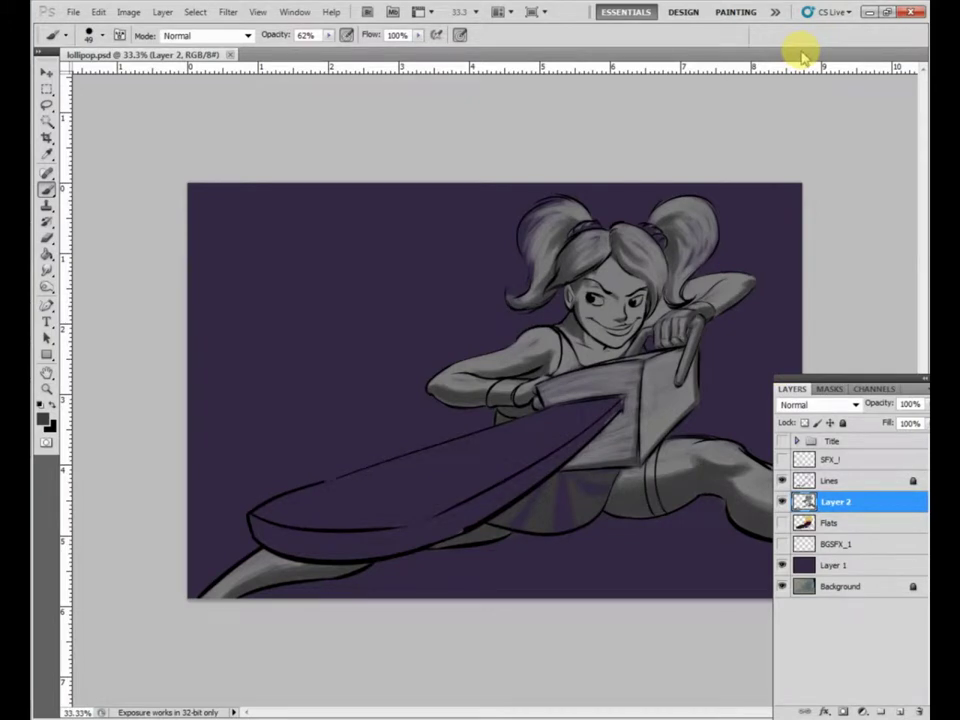
{"action": "scroll", "coordinate": [519, 369], "scroll_direction": "up", "scroll_amount": 2}
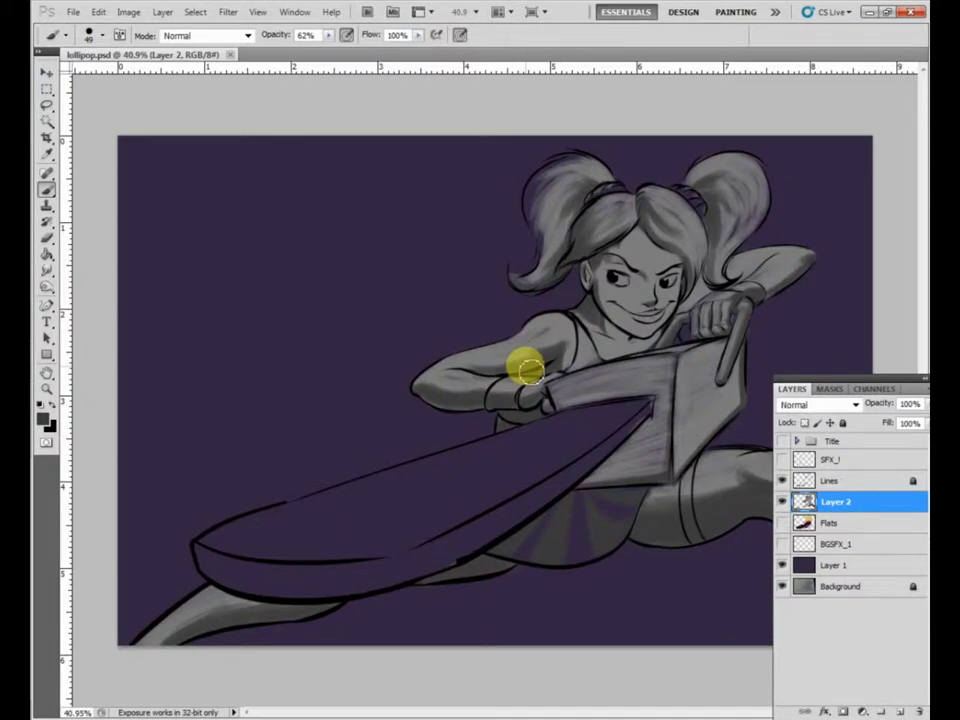
{"action": "mouse_move", "coordinate": [38, 305]}
{"action": "left_click", "coordinate": [79, 320]}
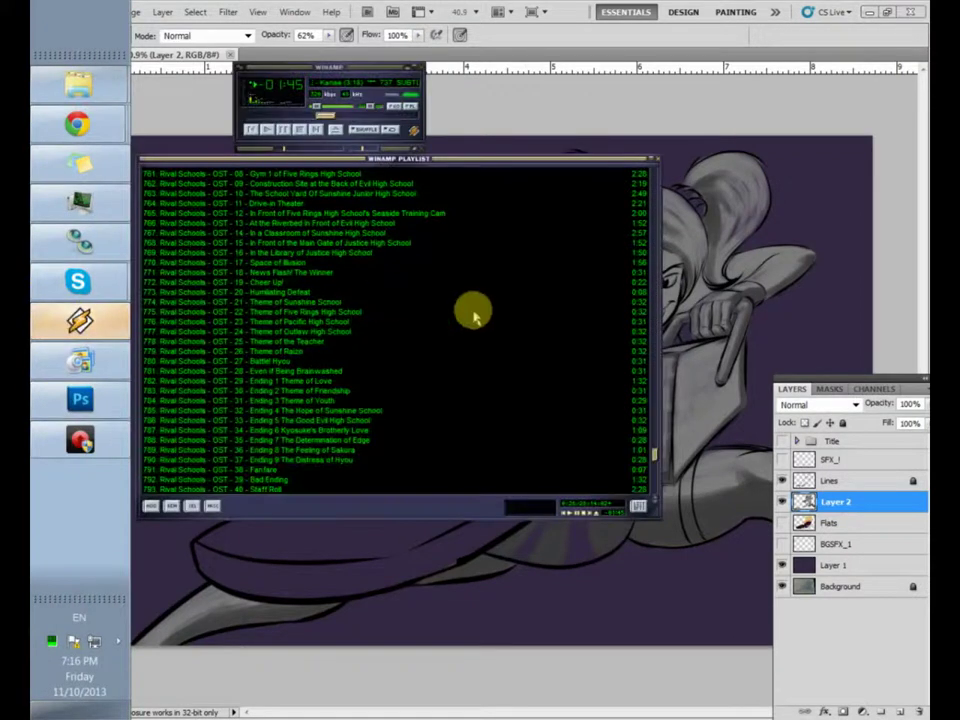
{"action": "left_click_drag", "start_coordinate": [315, 104], "coordinate": [325, 109]}
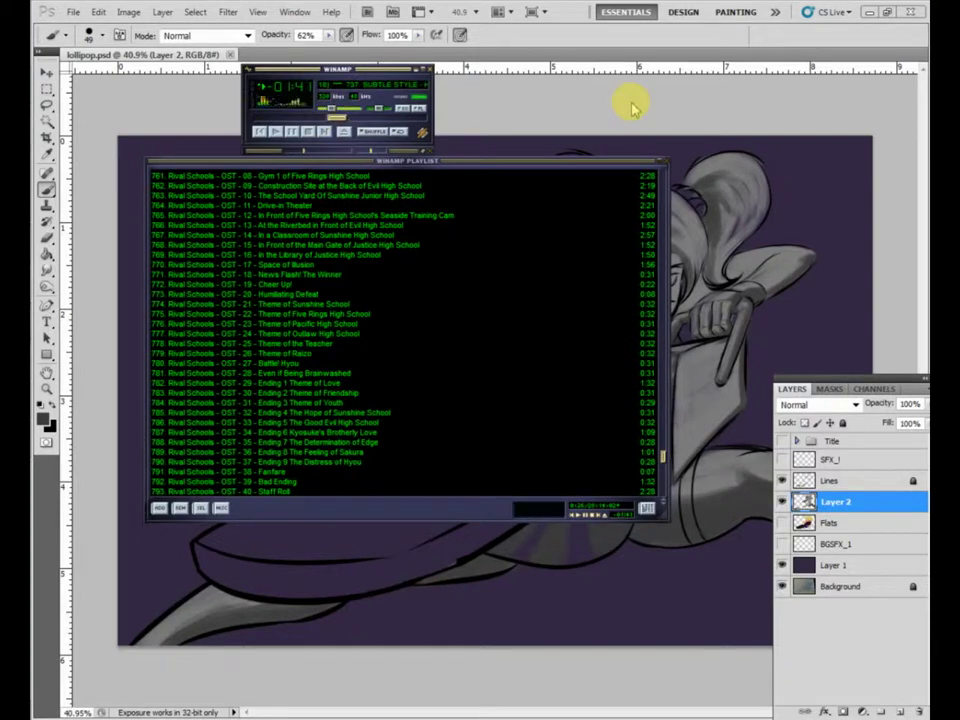
{"action": "left_click", "coordinate": [628, 103]}
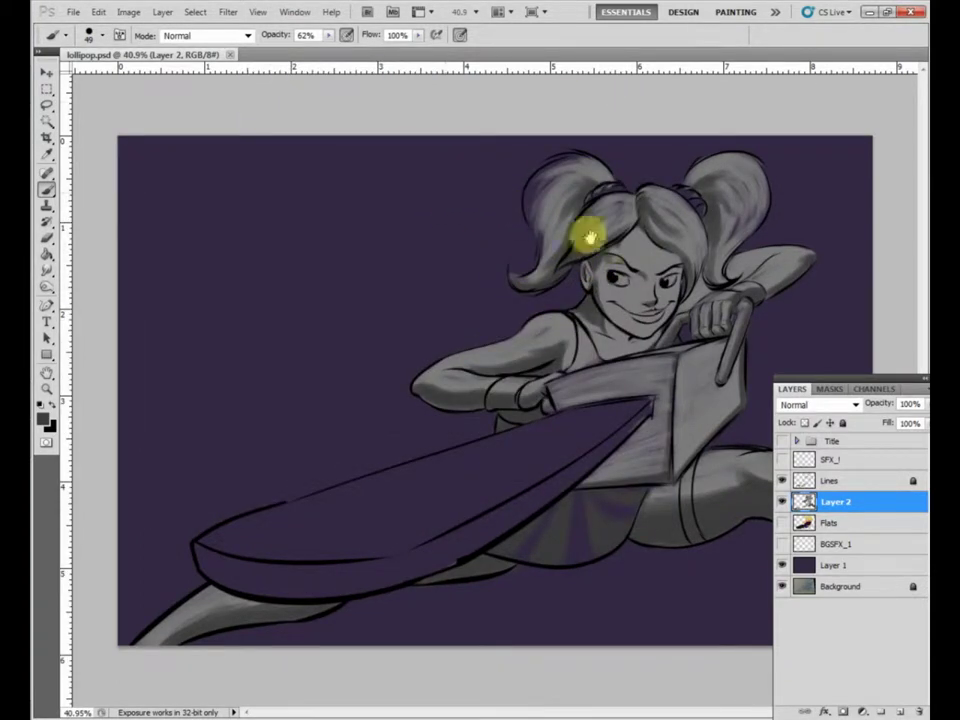
Move the Layers, Masks and Channels panel group clear of the figure and collapse it to icons.
{"action": "left_click_drag", "start_coordinate": [917, 386], "coordinate": [917, 369]}
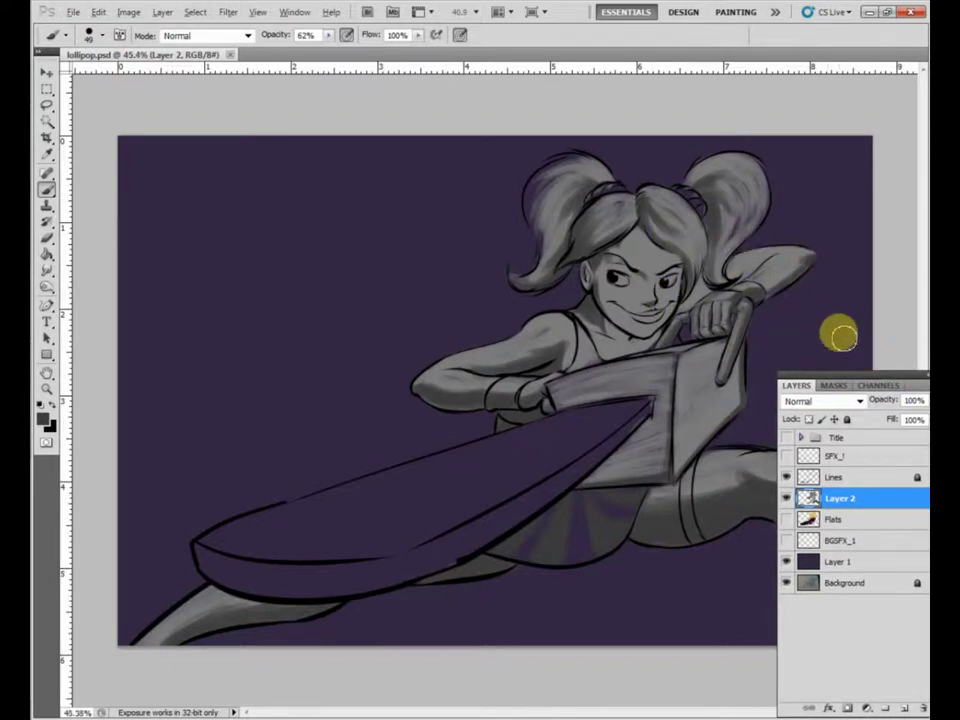
{"action": "scroll", "coordinate": [840, 336], "scroll_direction": "up", "scroll_amount": 3}
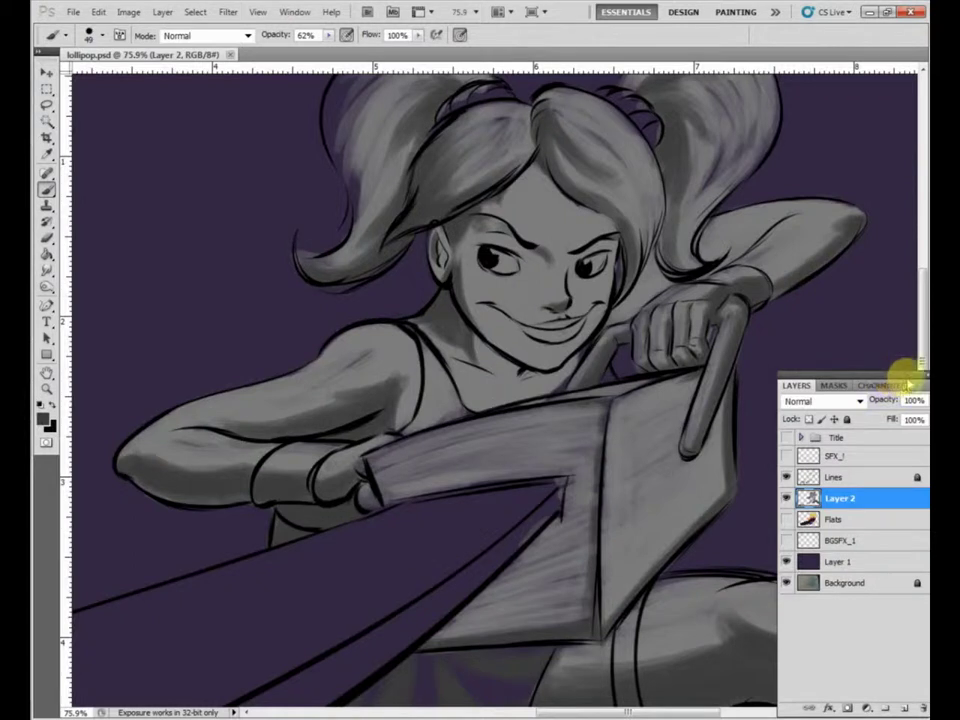
{"action": "left_click_drag", "start_coordinate": [904, 372], "coordinate": [876, 368]}
{"action": "left_click", "coordinate": [878, 370]}
Paint dark grey shading on Layer 2 along the temple and forehead, beneath the fringe and beside the ear.
{"action": "mouse_move", "coordinate": [791, 315]}
{"action": "left_mouse_down"}
{"action": "mouse_move", "coordinate": [658, 246]}
{"action": "mouse_move", "coordinate": [650, 278]}
{"action": "mouse_move", "coordinate": [531, 334]}
{"action": "mouse_move", "coordinate": [553, 294]}
{"action": "mouse_move", "coordinate": [589, 414]}
{"action": "mouse_move", "coordinate": [613, 397]}
{"action": "mouse_move", "coordinate": [591, 450]}
{"action": "left_mouse_up"}
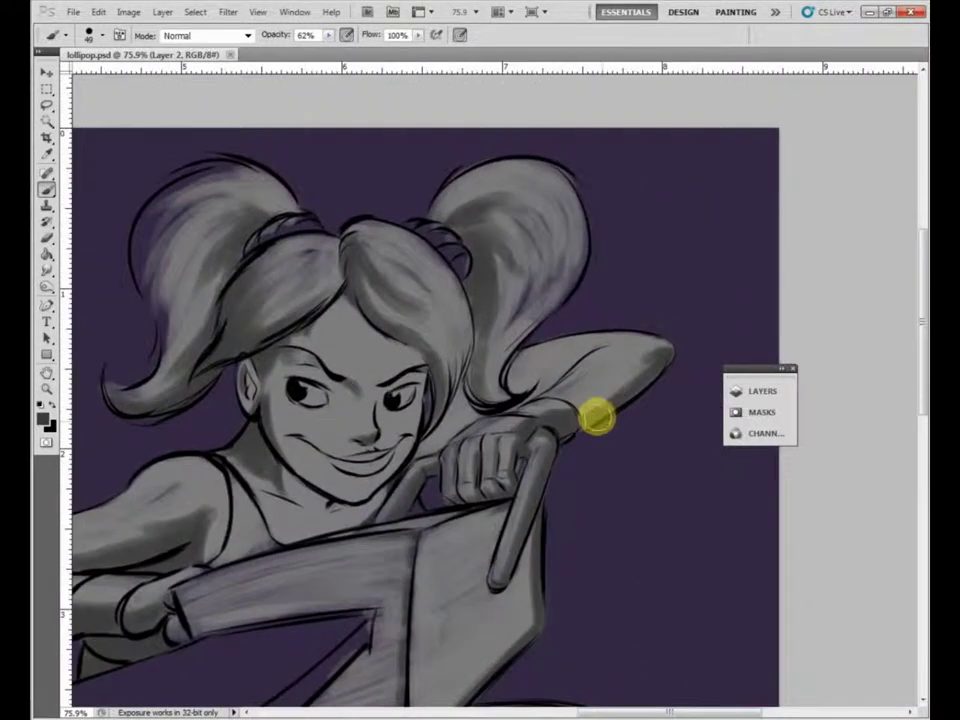
{"action": "scroll", "coordinate": [600, 423], "scroll_direction": "up", "scroll_amount": 2}
{"action": "scroll", "coordinate": [600, 418], "scroll_direction": "down", "scroll_amount": 5}
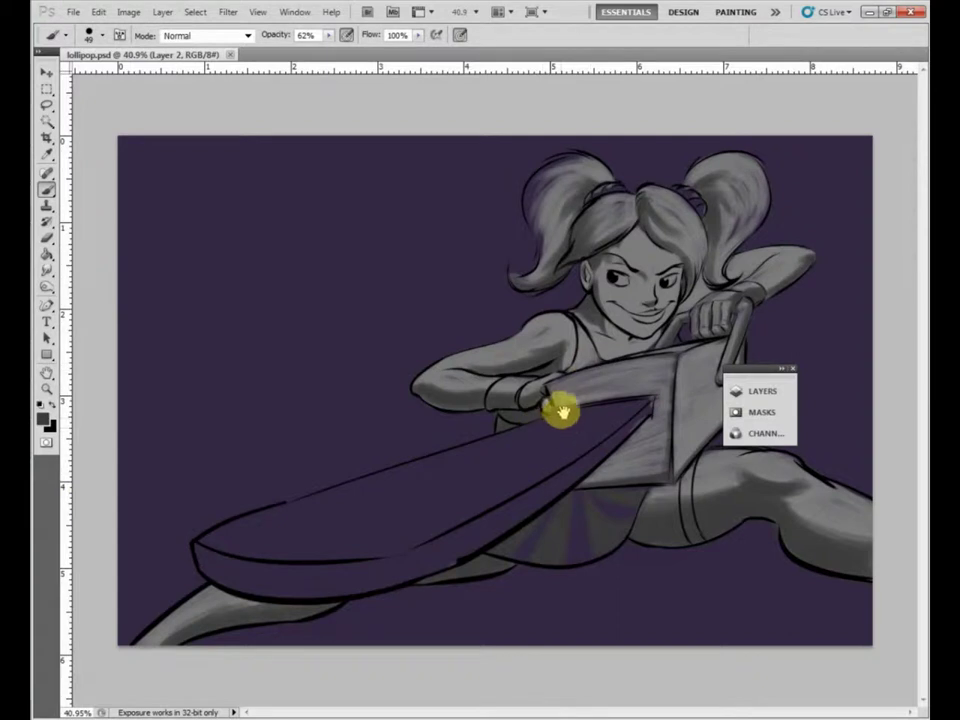
{"action": "scroll", "coordinate": [571, 414], "scroll_direction": "up", "scroll_amount": 14}
{"action": "left_click_drag", "start_coordinate": [649, 165], "coordinate": [484, 384]}
{"action": "left_click_drag", "start_coordinate": [446, 308], "coordinate": [533, 395]}
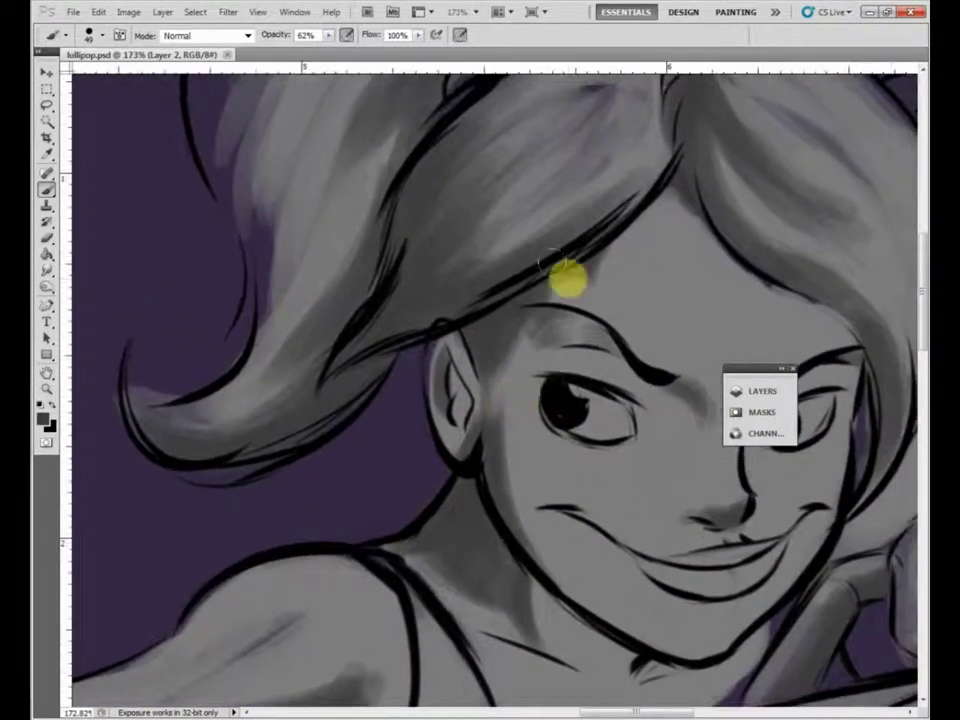
{"action": "scroll", "coordinate": [566, 302], "scroll_direction": "up", "scroll_amount": 2}
{"action": "scroll", "coordinate": [567, 308], "scroll_direction": "up", "scroll_amount": 2}
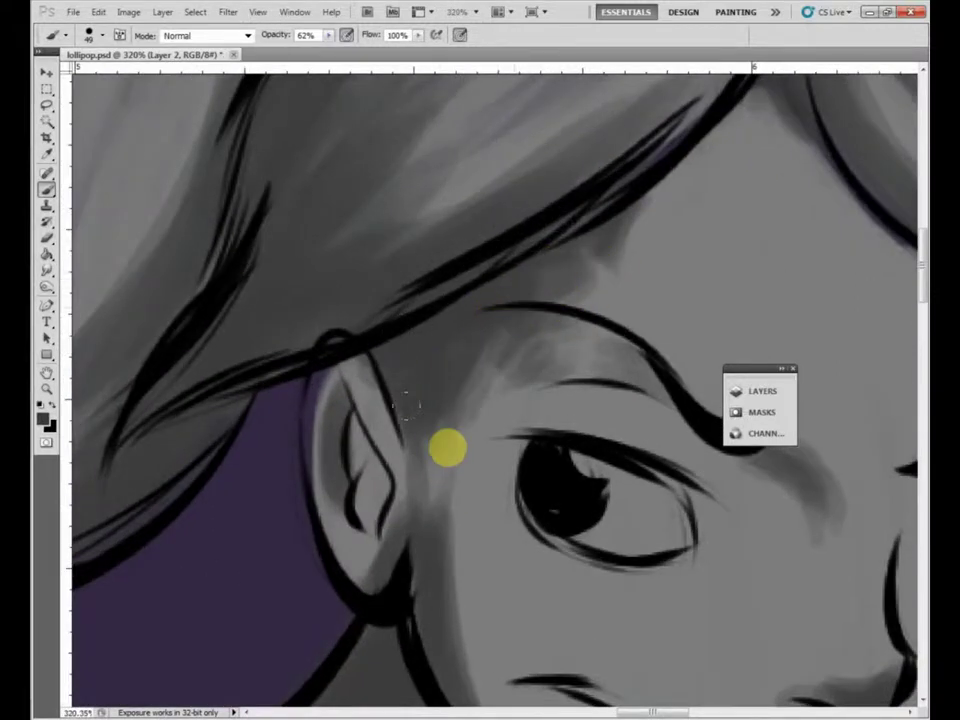
{"action": "scroll", "coordinate": [459, 600], "scroll_direction": "down", "scroll_amount": 4}
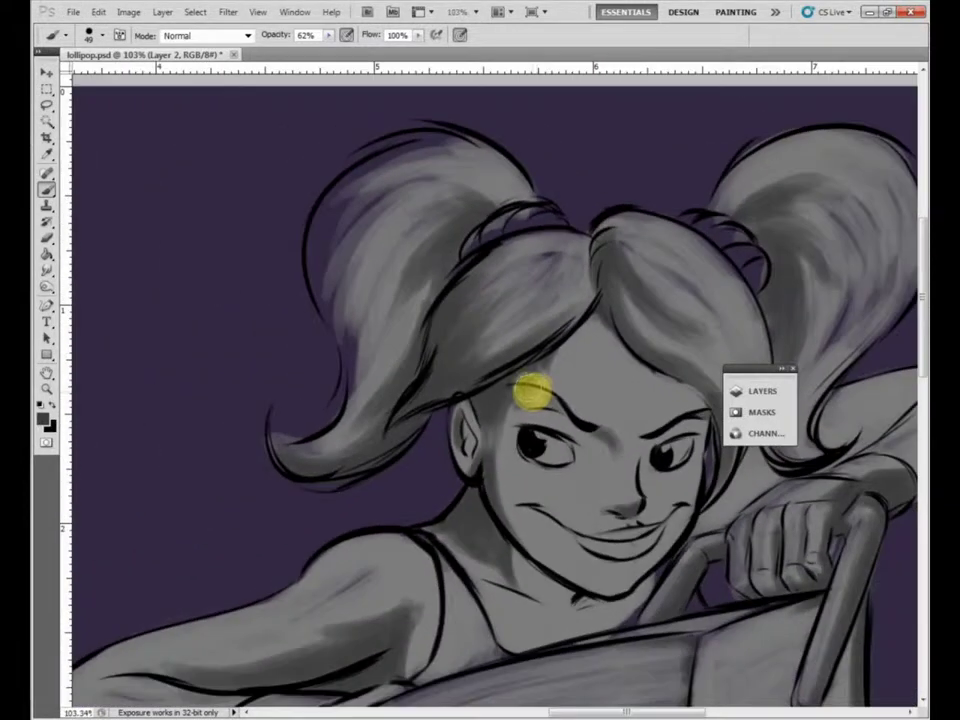
Fill out the dark grey shadow on the neck below the ear and jawline.
{"action": "left_click_drag", "start_coordinate": [555, 379], "coordinate": [531, 381]}
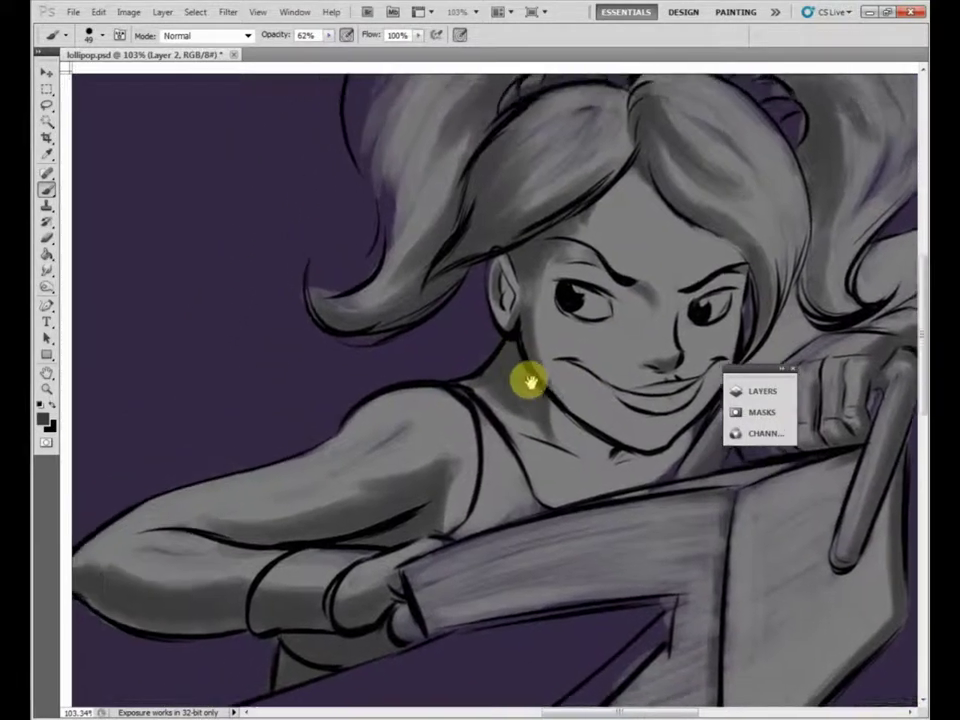
{"action": "scroll", "coordinate": [543, 386], "scroll_direction": "up", "scroll_amount": 5}
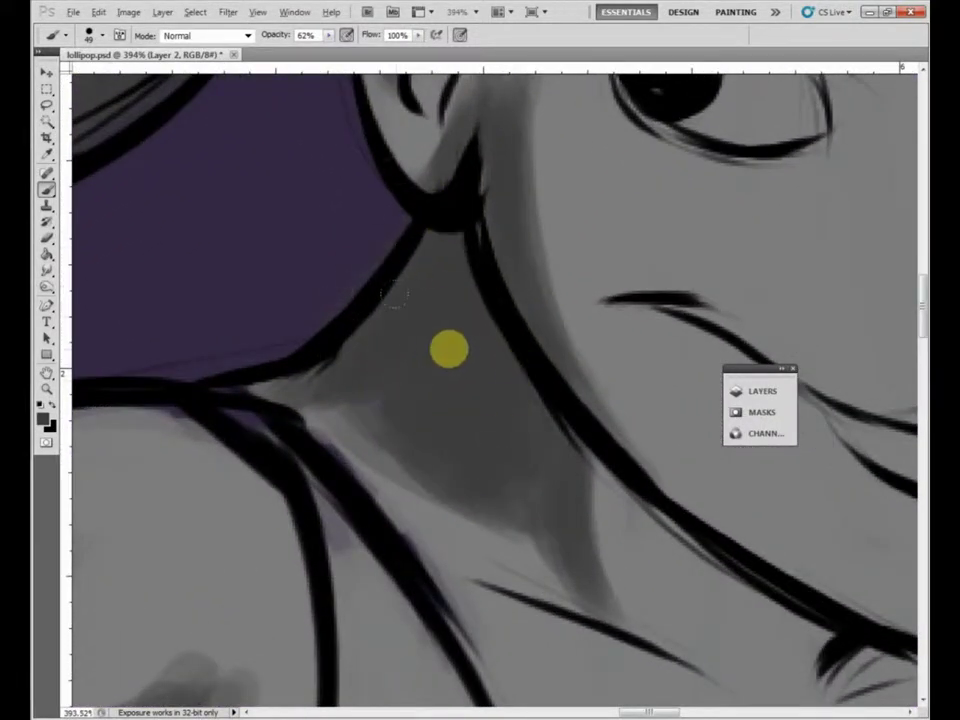
{"action": "scroll", "coordinate": [553, 371], "scroll_direction": "down", "scroll_amount": 8}
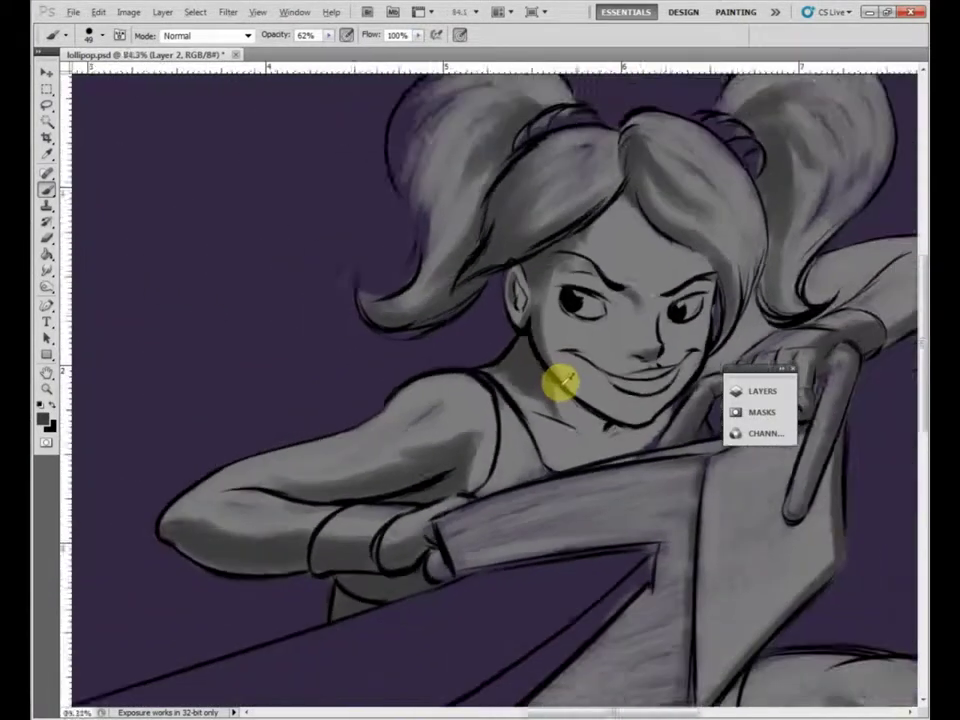
Extend and blend the dark grey shading down the ponytail that hangs beside the raised arm.
{"action": "scroll", "coordinate": [561, 381], "scroll_direction": "down", "scroll_amount": 3}
{"action": "scroll", "coordinate": [635, 295], "scroll_direction": "up", "scroll_amount": 4}
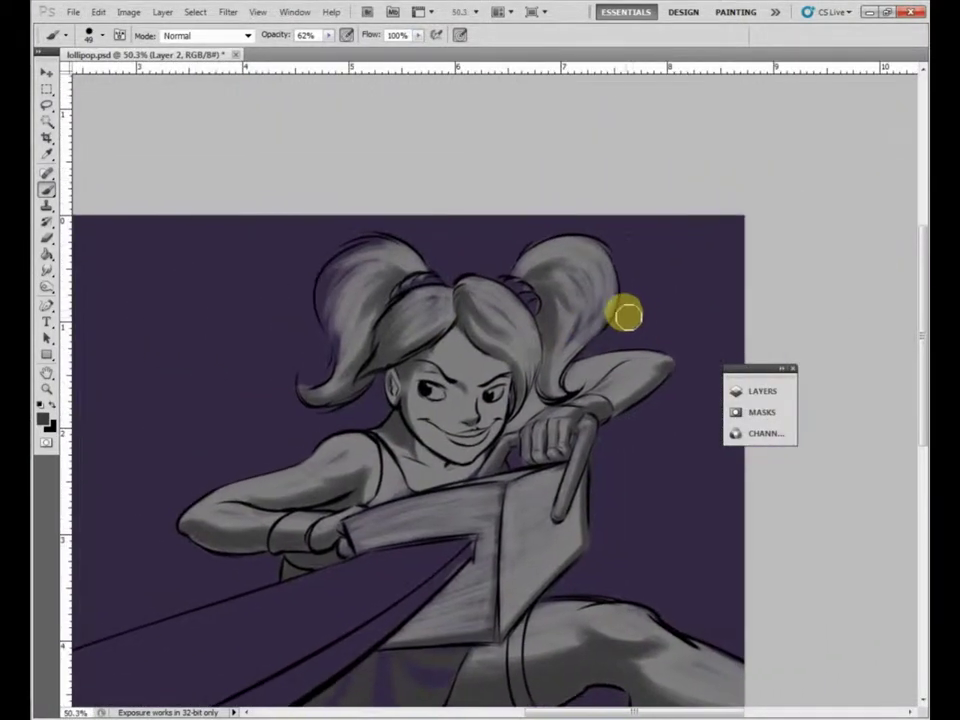
{"action": "scroll", "coordinate": [584, 336], "scroll_direction": "up", "scroll_amount": 2}
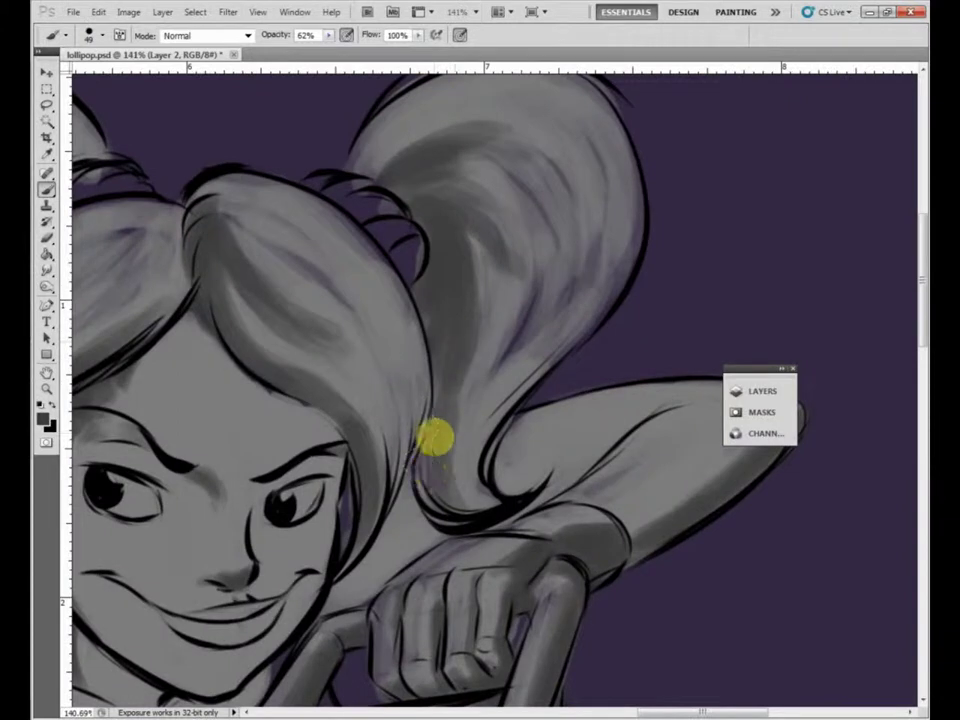
{"action": "scroll", "coordinate": [446, 383], "scroll_direction": "up", "scroll_amount": 3}
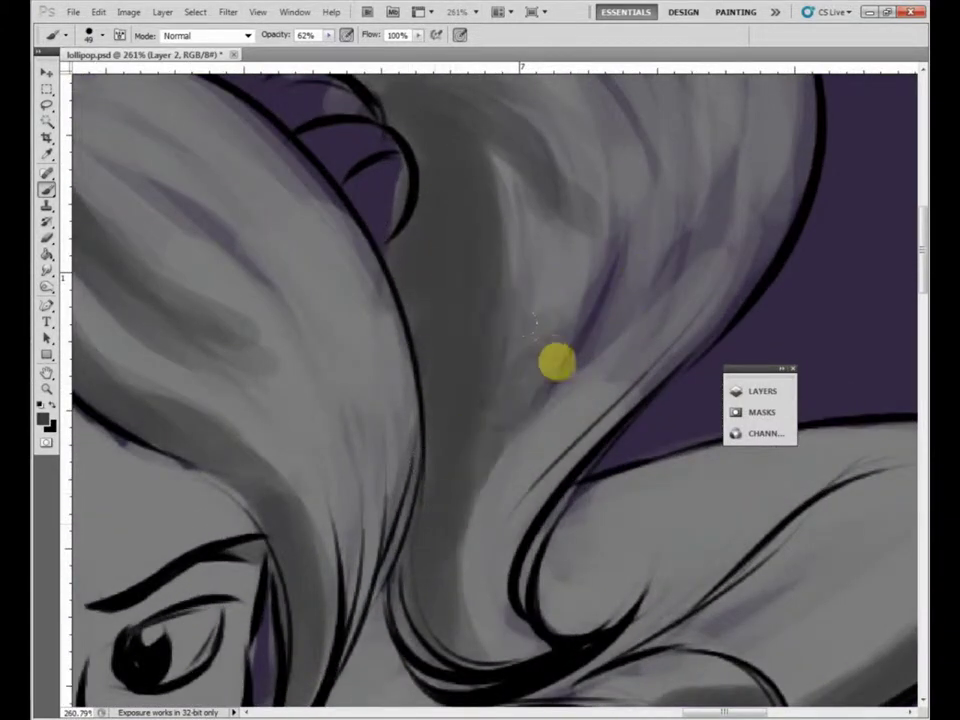
{"action": "scroll", "coordinate": [563, 216], "scroll_direction": "down", "scroll_amount": 5}
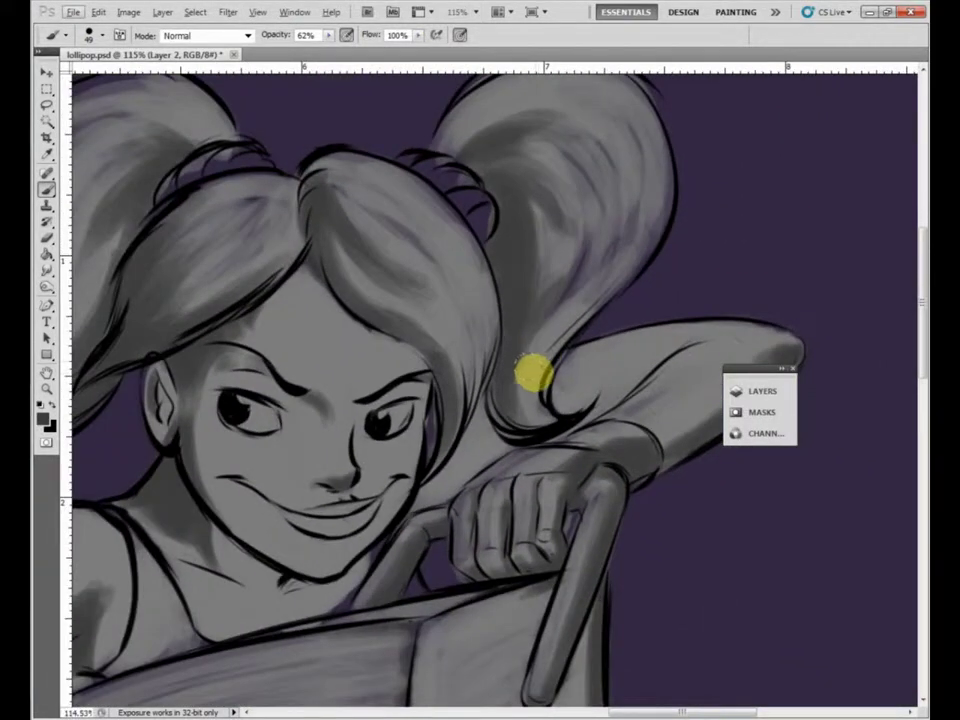
{"action": "scroll", "coordinate": [527, 402], "scroll_direction": "up", "scroll_amount": 4}
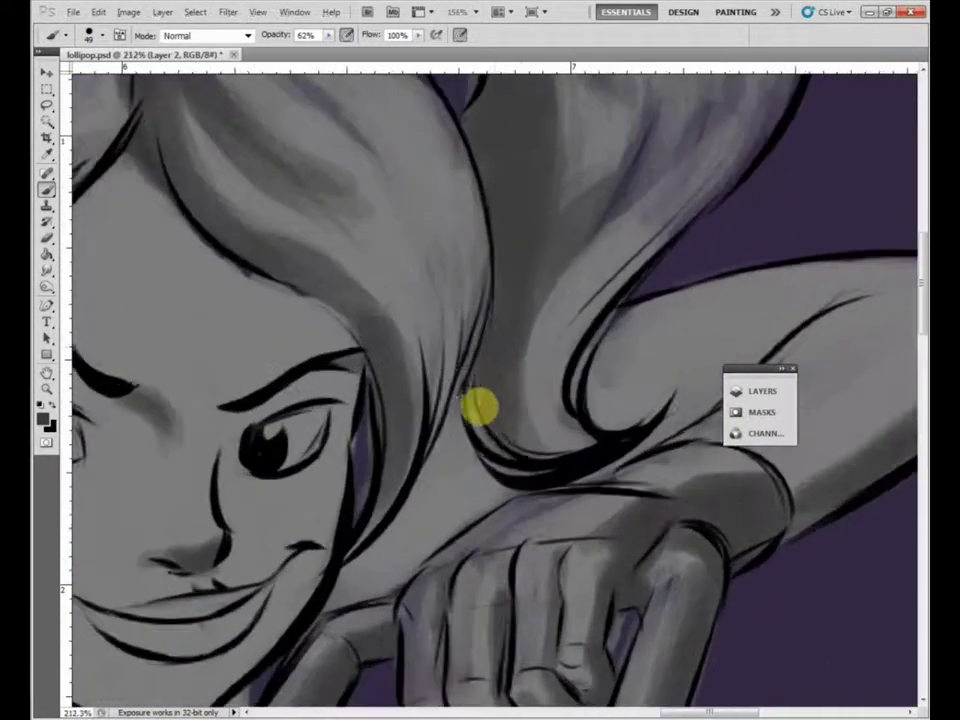
{"action": "scroll", "coordinate": [560, 333], "scroll_direction": "down", "scroll_amount": 5}
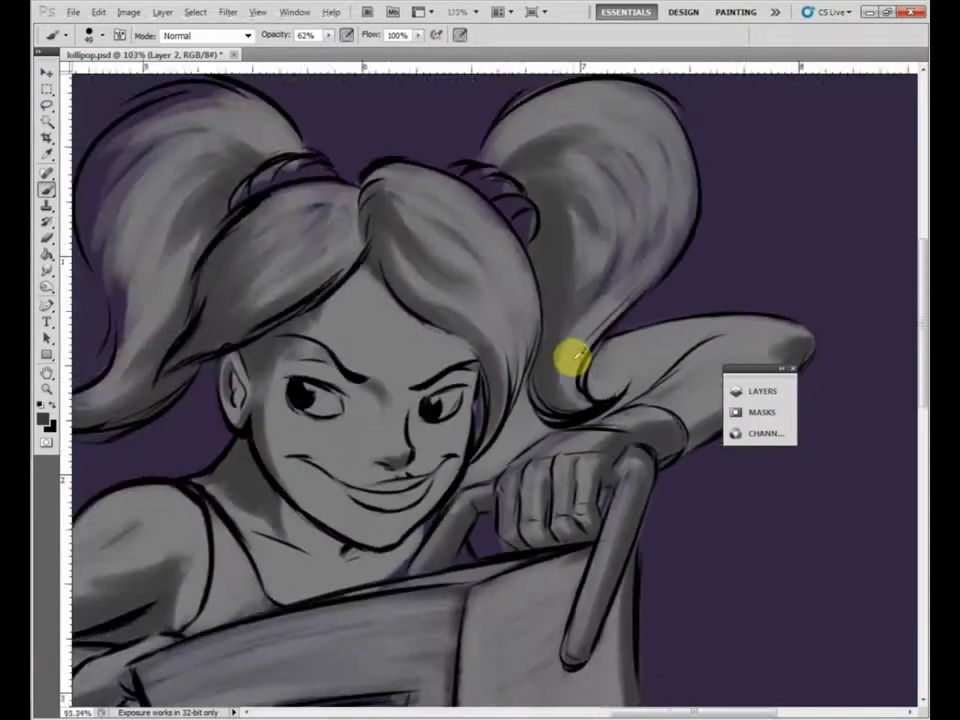
{"action": "scroll", "coordinate": [572, 365], "scroll_direction": "up", "scroll_amount": 3}
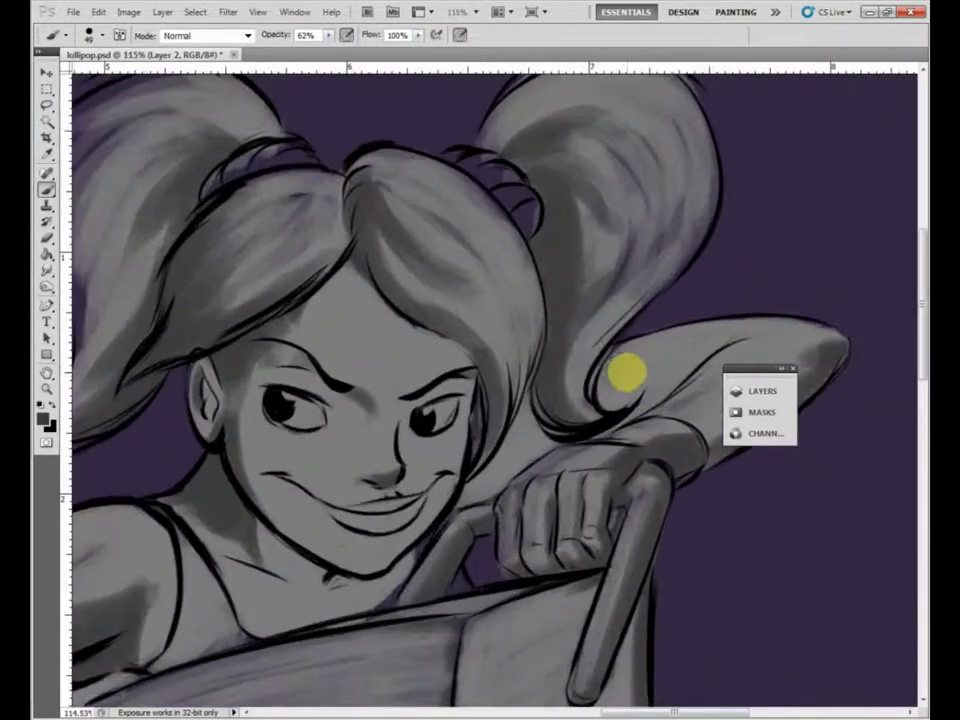
Choose a soft round brush with 0% hardness and set its size to 43 px.
{"action": "scroll", "coordinate": [624, 375], "scroll_direction": "down", "scroll_amount": 10}
{"action": "mouse_move", "coordinate": [563, 328]}
{"action": "left_mouse_down"}
{"action": "mouse_move", "coordinate": [594, 328]}
{"action": "mouse_move", "coordinate": [570, 330]}
{"action": "mouse_move", "coordinate": [568, 380]}
{"action": "left_mouse_up"}
{"action": "right_click", "coordinate": [620, 260]}
{"action": "mouse_move", "coordinate": [776, 375]}
{"action": "left_mouse_down"}
{"action": "mouse_move", "coordinate": [771, 412]}
{"action": "mouse_move", "coordinate": [779, 399]}
{"action": "left_mouse_up"}
{"action": "scroll", "coordinate": [713, 403], "scroll_direction": "down", "scroll_amount": 1}
{"action": "left_click", "coordinate": [712, 409]}
{"action": "right_click", "coordinate": [543, 375]}
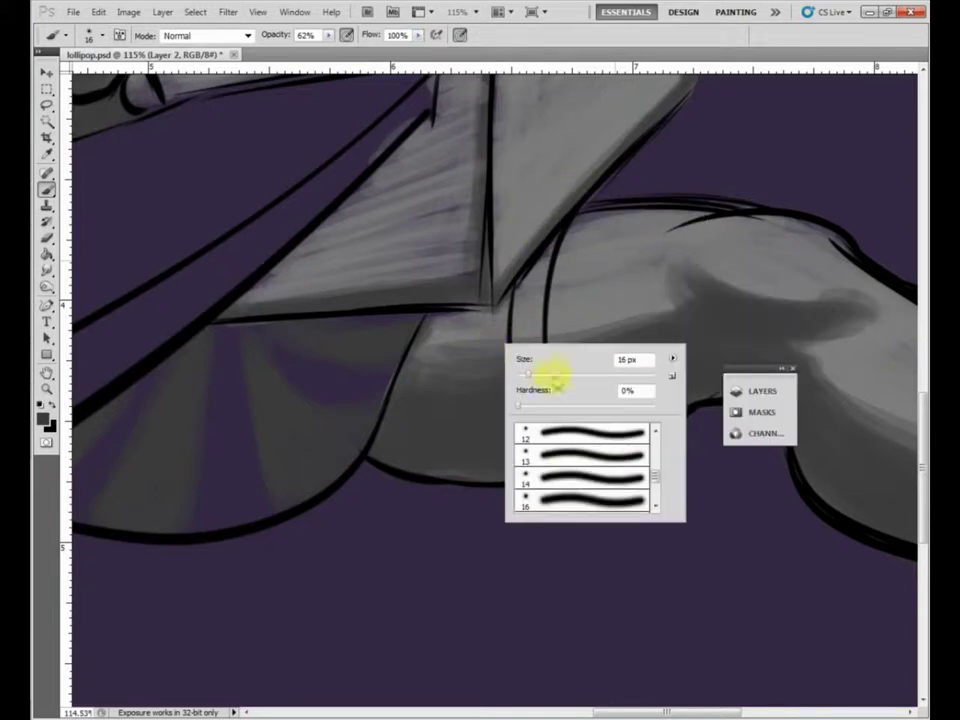
Shade the underside of the thigh, the knee bend and the lower leg with smooth dark grey strokes.
{"action": "mouse_move", "coordinate": [439, 346]}
{"action": "left_mouse_down"}
{"action": "mouse_move", "coordinate": [584, 314]}
{"action": "mouse_move", "coordinate": [471, 333]}
{"action": "mouse_move", "coordinate": [647, 296]}
{"action": "mouse_move", "coordinate": [505, 325]}
{"action": "mouse_move", "coordinate": [653, 303]}
{"action": "mouse_move", "coordinate": [492, 338]}
{"action": "mouse_move", "coordinate": [676, 301]}
{"action": "mouse_move", "coordinate": [452, 365]}
{"action": "mouse_move", "coordinate": [415, 364]}
{"action": "mouse_move", "coordinate": [490, 354]}
{"action": "mouse_move", "coordinate": [532, 385]}
{"action": "mouse_move", "coordinate": [396, 381]}
{"action": "left_mouse_up"}
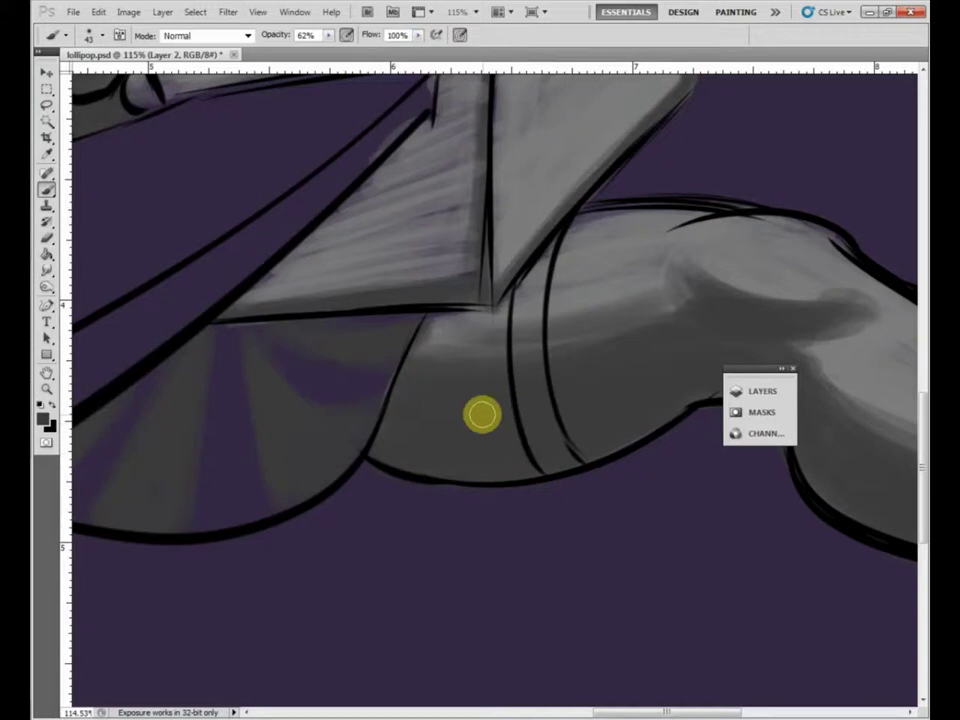
{"action": "left_click_drag", "start_coordinate": [671, 347], "coordinate": [553, 317]}
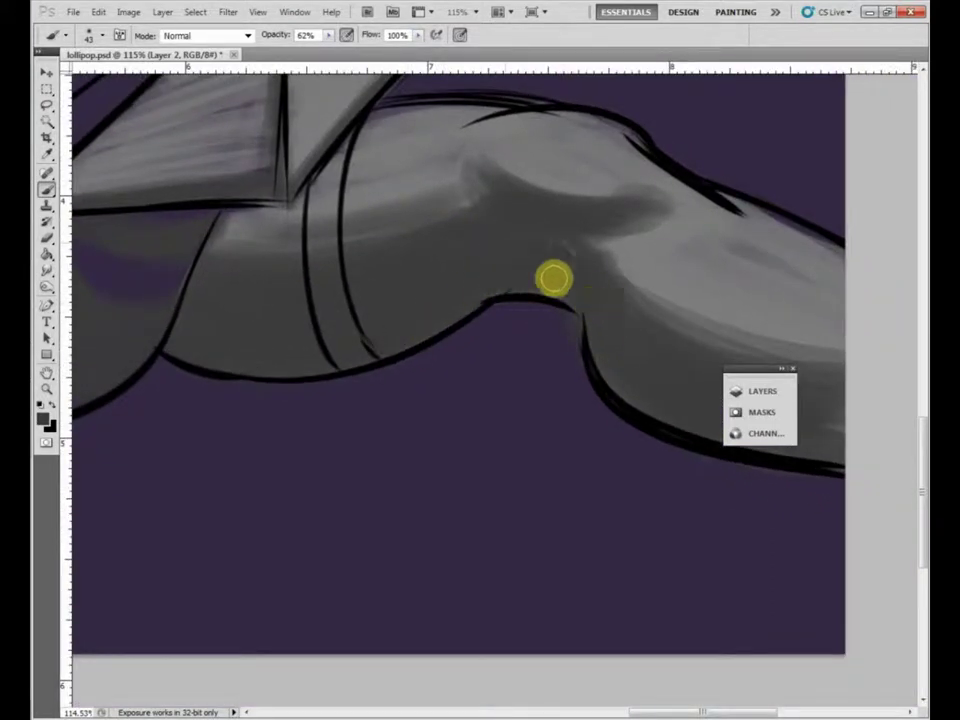
{"action": "left_click_drag", "start_coordinate": [632, 302], "coordinate": [835, 340]}
{"action": "mouse_move", "coordinate": [610, 262]}
{"action": "left_mouse_down"}
{"action": "mouse_move", "coordinate": [822, 350]}
{"action": "mouse_move", "coordinate": [615, 253]}
{"action": "mouse_move", "coordinate": [835, 430]}
{"action": "left_mouse_up"}
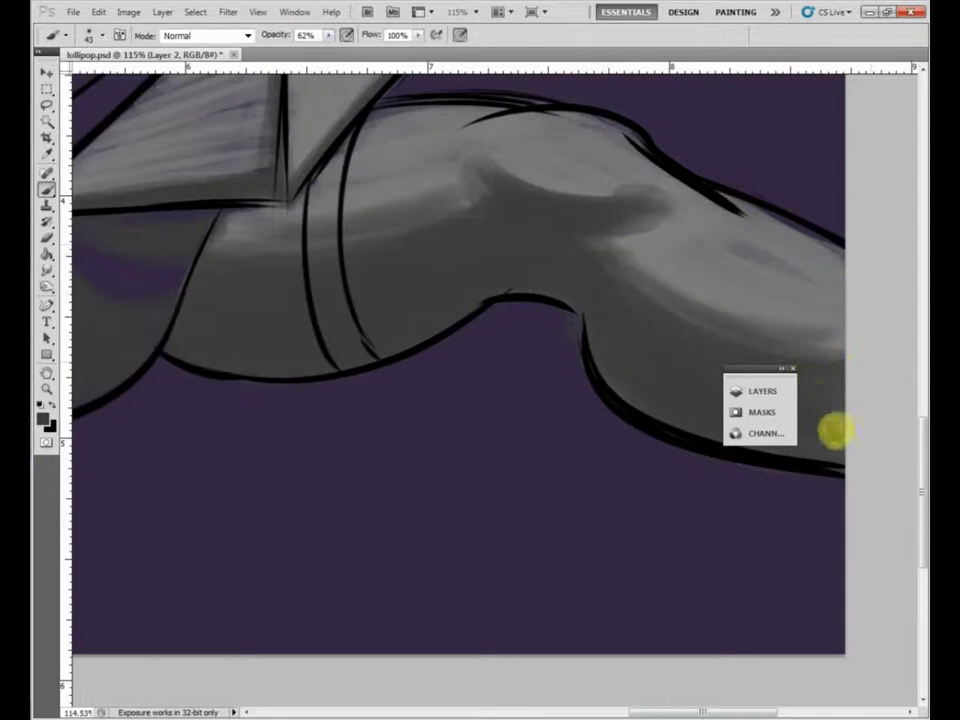
Move the Layers, Masks and Channels panel group off the lower leg and collapse it to icons again.
{"action": "mouse_move", "coordinate": [764, 434]}
{"action": "left_mouse_down"}
{"action": "mouse_move", "coordinate": [867, 477]}
{"action": "mouse_move", "coordinate": [827, 452]}
{"action": "mouse_move", "coordinate": [756, 431]}
{"action": "left_mouse_up"}
{"action": "left_click", "coordinate": [762, 432]}
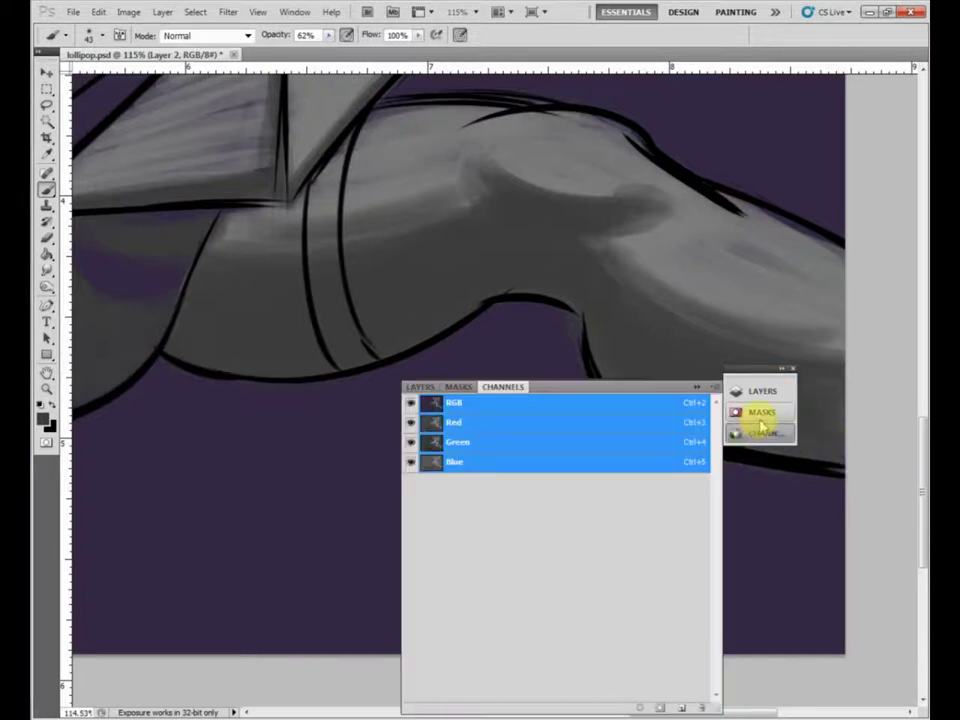
{"action": "left_click_drag", "start_coordinate": [646, 390], "coordinate": [673, 411]}
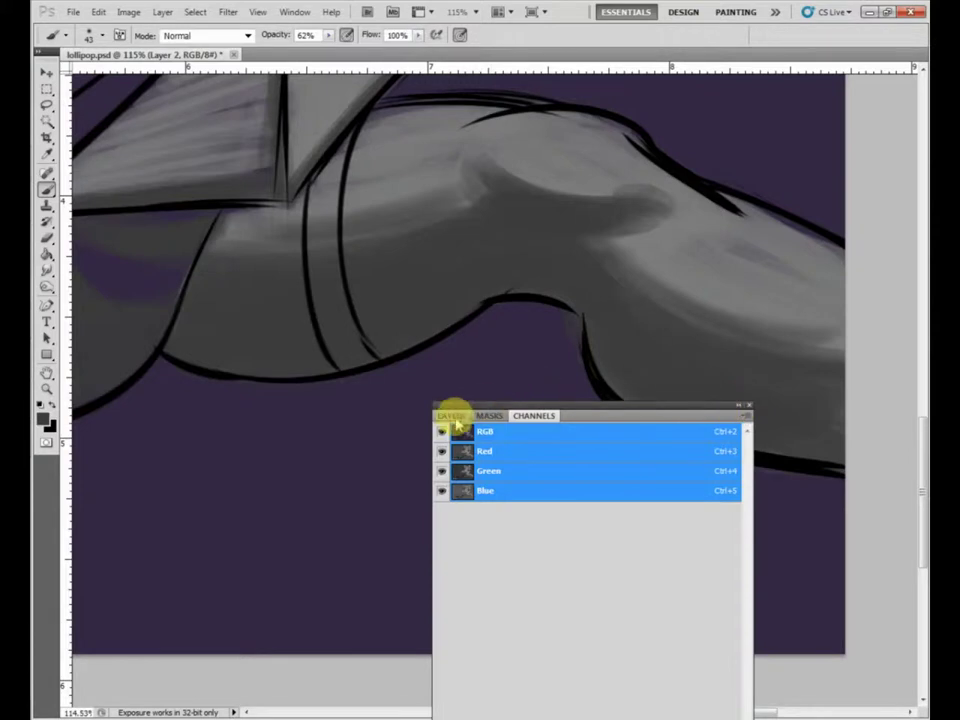
{"action": "left_click", "coordinate": [452, 415]}
{"action": "left_click", "coordinate": [588, 410]}
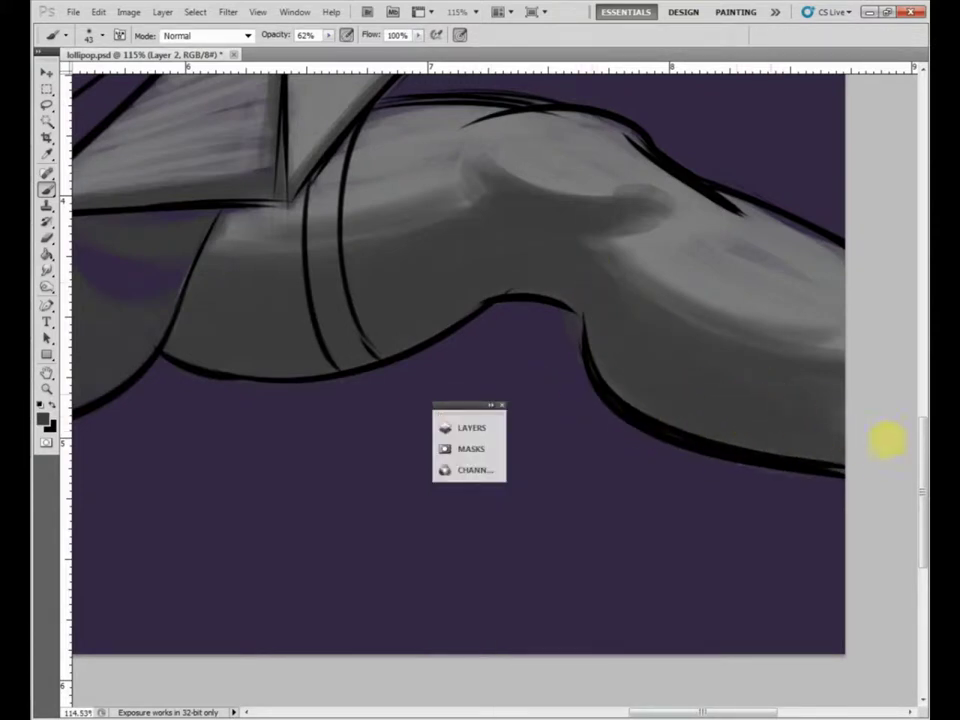
{"action": "left_click_drag", "start_coordinate": [515, 230], "coordinate": [596, 326]}
{"action": "left_click_drag", "start_coordinate": [493, 314], "coordinate": [613, 347]}
{"action": "left_click_drag", "start_coordinate": [422, 241], "coordinate": [579, 372]}
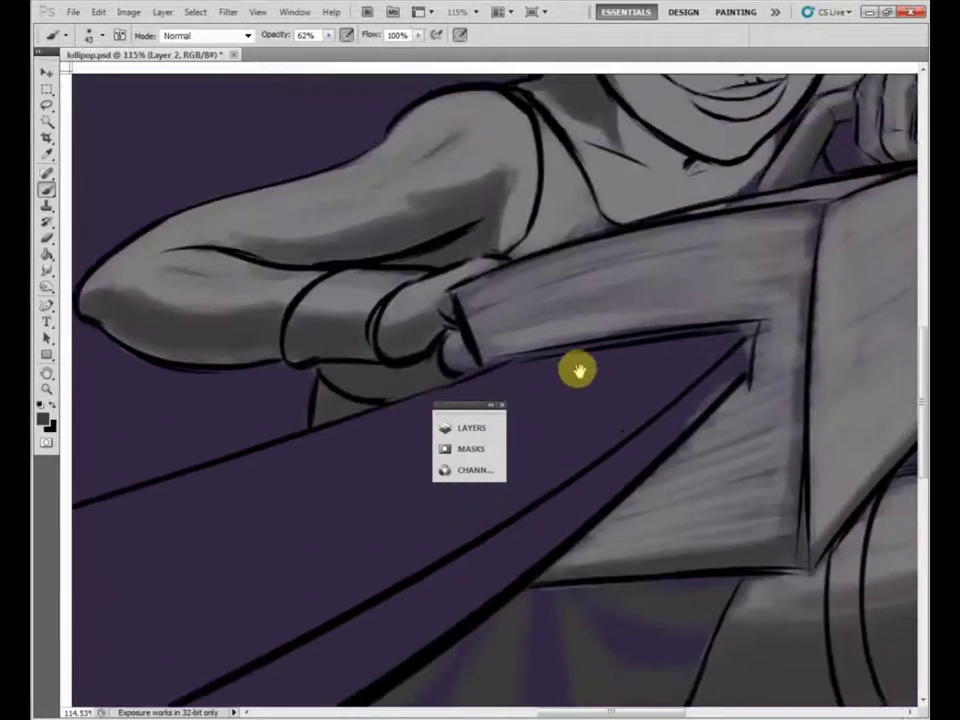
{"action": "key", "text": "ctrl+r"}
{"action": "left_click_drag", "start_coordinate": [764, 368], "coordinate": [561, 390]}
{"action": "left_click_drag", "start_coordinate": [774, 238], "coordinate": [683, 371]}
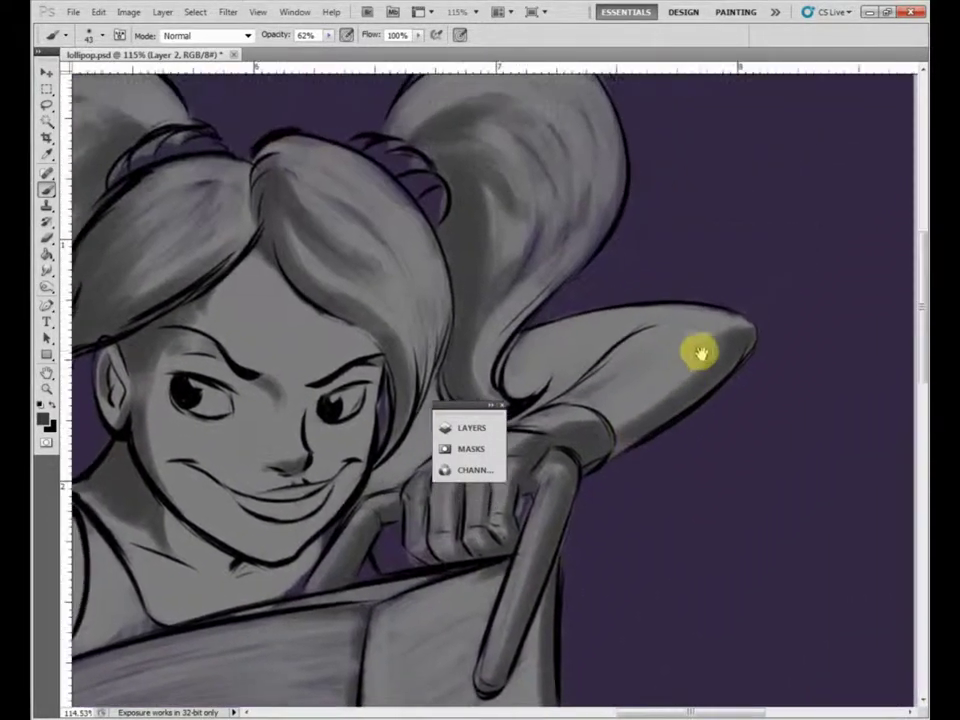
Move the collapsed panel group off the raised arm and shade the arm beneath the ponytail with dark grey.
{"action": "left_click", "coordinate": [692, 384], "text": "ctrl"}
{"action": "left_click_drag", "start_coordinate": [474, 410], "coordinate": [782, 493]}
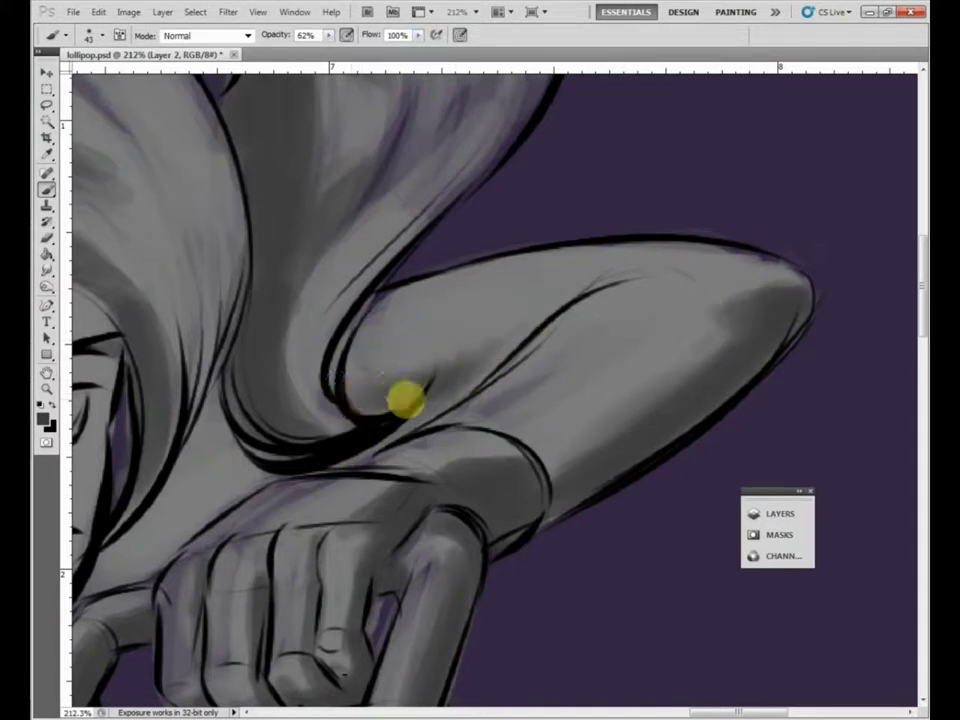
{"action": "left_click_drag", "start_coordinate": [381, 418], "coordinate": [510, 358]}
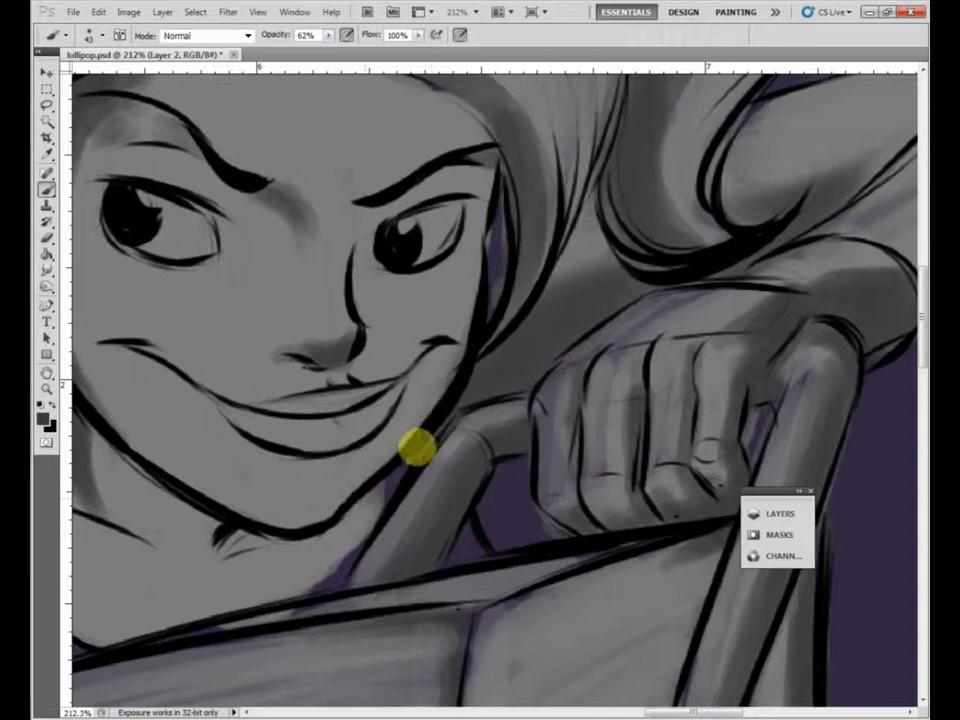
Smooth the grey on the jaw and neck, and blend the shading on the raised arm up to the elbow.
{"action": "mouse_move", "coordinate": [379, 480]}
{"action": "left_mouse_down"}
{"action": "mouse_move", "coordinate": [508, 365]}
{"action": "mouse_move", "coordinate": [481, 380]}
{"action": "left_mouse_up"}
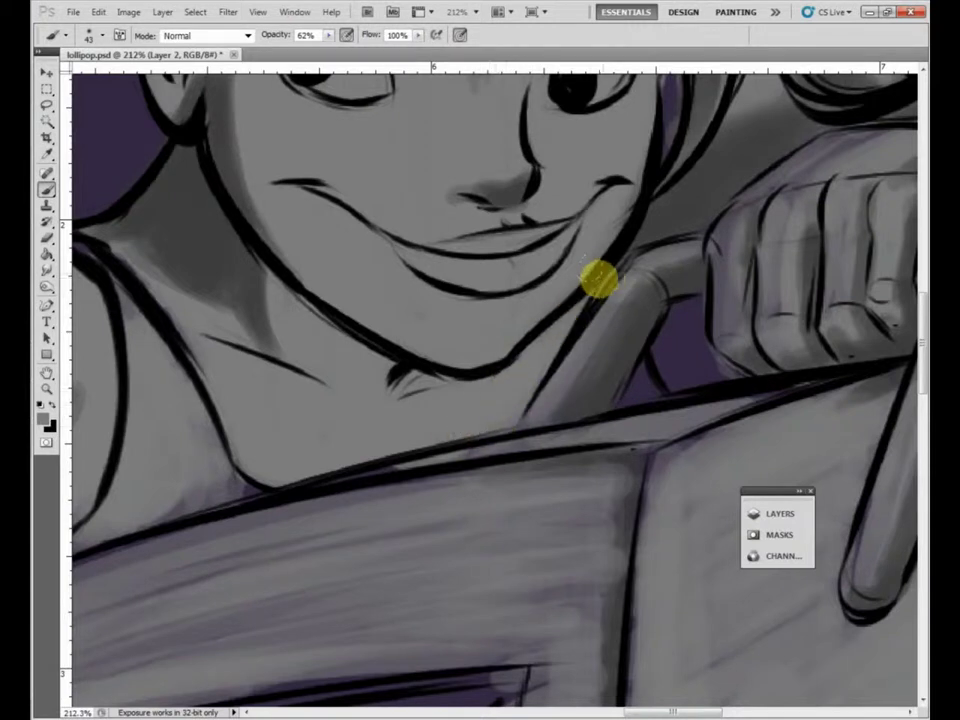
{"action": "left_click_drag", "start_coordinate": [649, 270], "coordinate": [381, 520]}
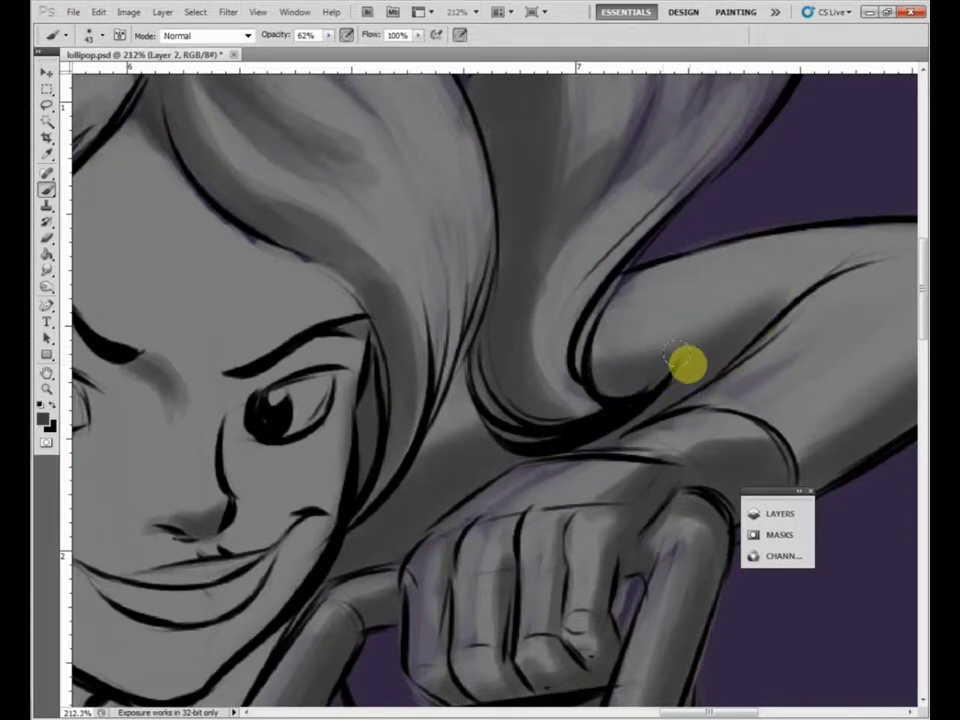
{"action": "left_click_drag", "start_coordinate": [850, 343], "coordinate": [696, 283]}
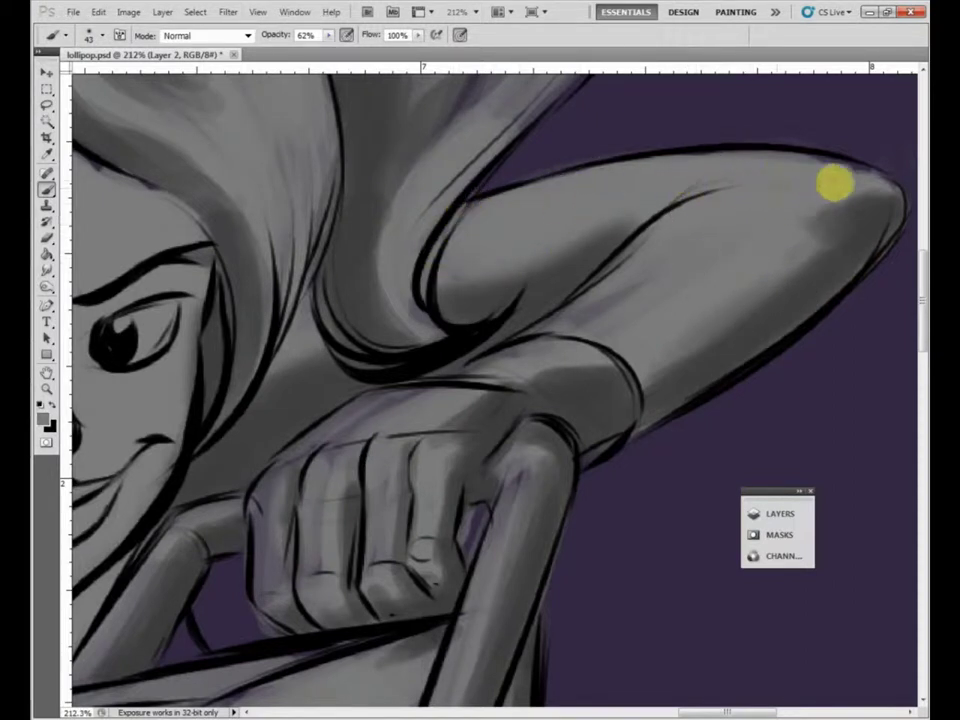
{"action": "scroll", "coordinate": [780, 142], "scroll_direction": "down", "scroll_amount": 1}
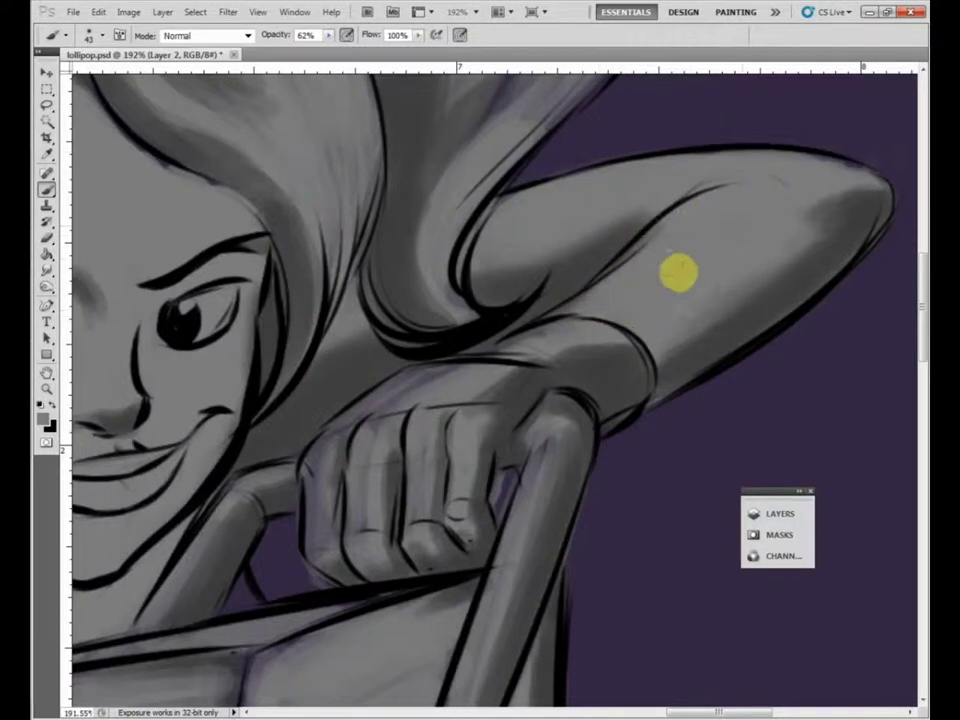
Blend mid-grey over the fist and fingers gripping the chainsaw handle to cover the purple patches.
{"action": "left_click_drag", "start_coordinate": [497, 377], "coordinate": [643, 325]}
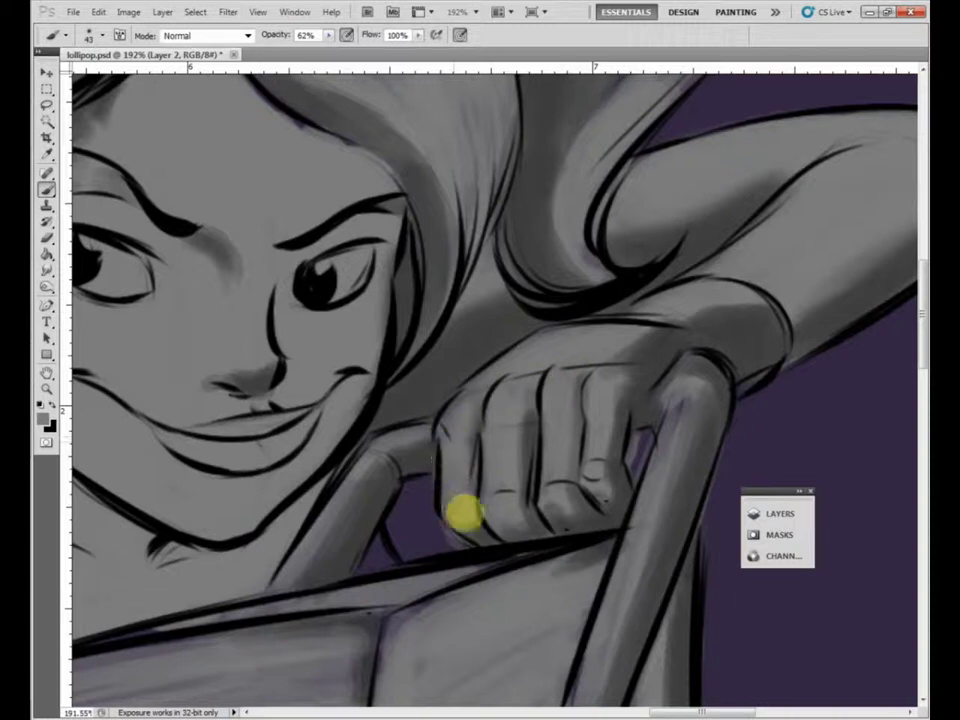
{"action": "scroll", "coordinate": [480, 531], "scroll_direction": "down", "scroll_amount": 3}
{"action": "scroll", "coordinate": [503, 523], "scroll_direction": "up", "scroll_amount": 6}
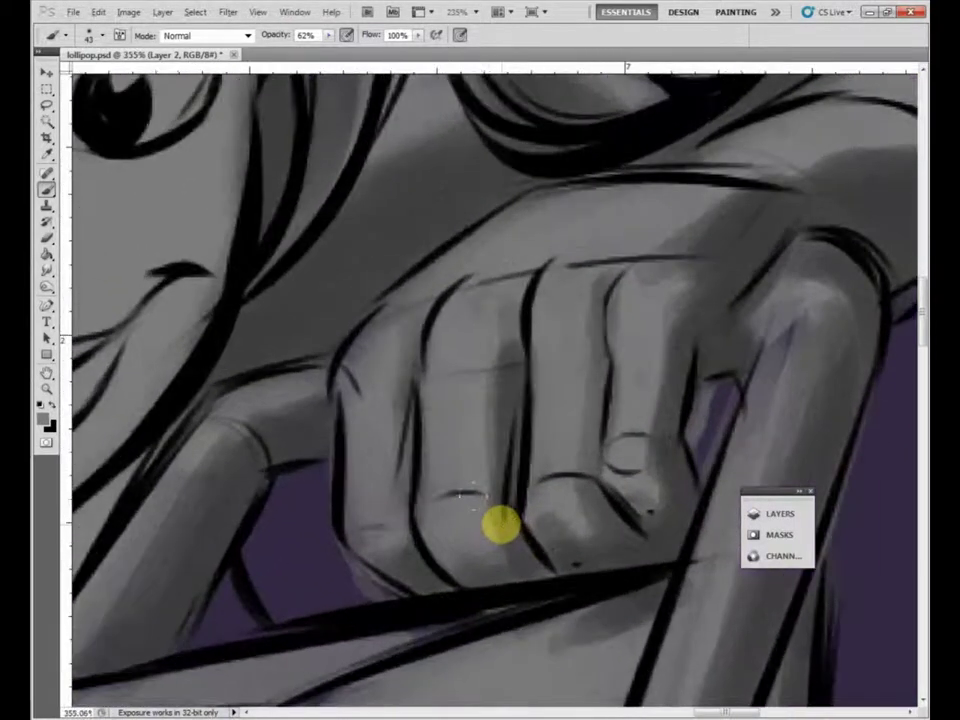
{"action": "scroll", "coordinate": [500, 523], "scroll_direction": "down", "scroll_amount": 2}
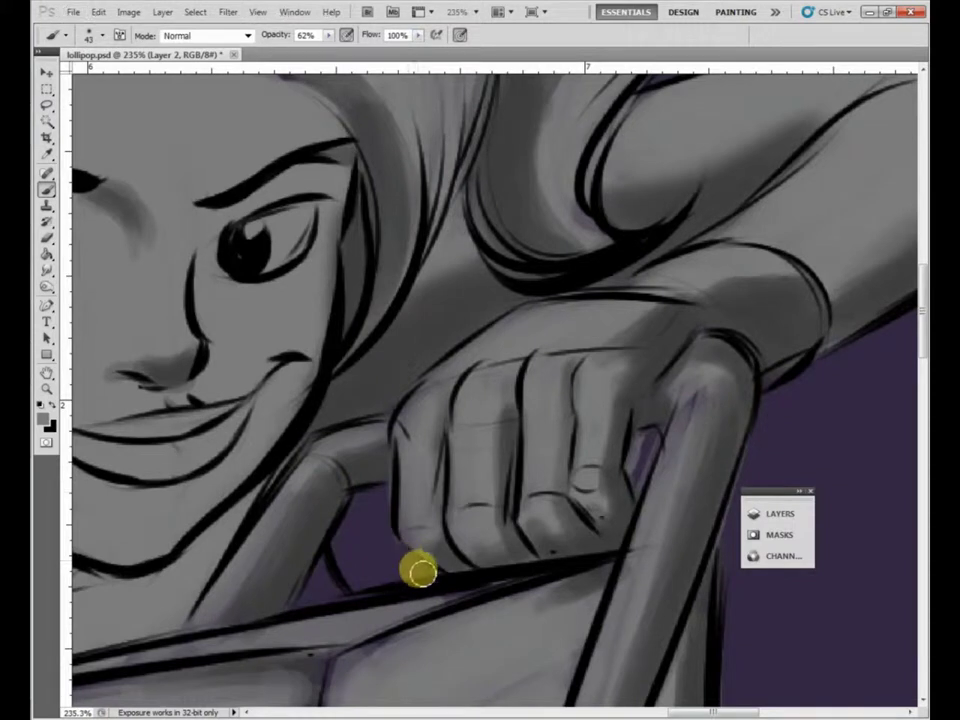
{"action": "scroll", "coordinate": [395, 547], "scroll_direction": "up", "scroll_amount": 4}
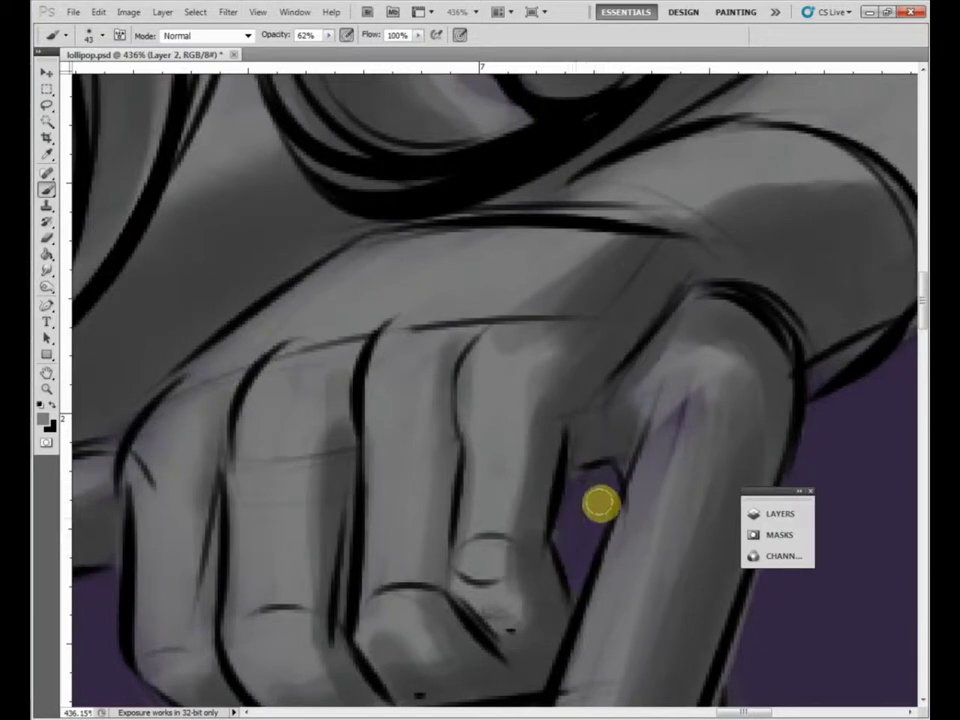
{"action": "scroll", "coordinate": [581, 491], "scroll_direction": "down", "scroll_amount": 8}
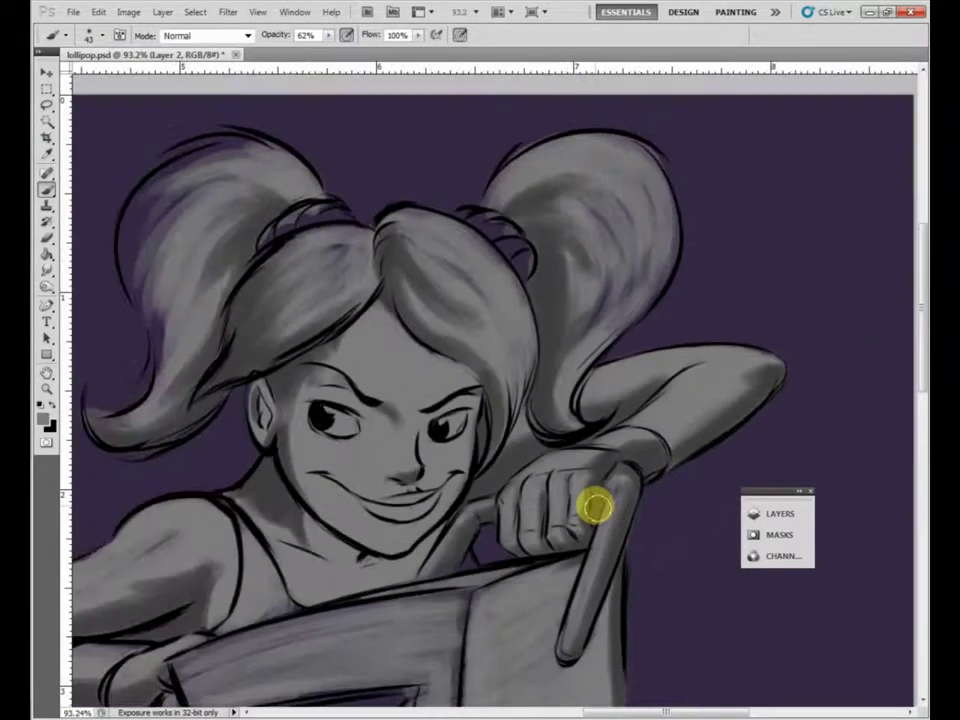
Cover the purple patches on the other arm's forearm, upper arm and shoulder with light grey.
{"action": "left_click_drag", "start_coordinate": [547, 467], "coordinate": [690, 345]}
{"action": "left_click_drag", "start_coordinate": [411, 484], "coordinate": [660, 345]}
{"action": "left_click_drag", "start_coordinate": [490, 392], "coordinate": [596, 362]}
{"action": "scroll", "coordinate": [571, 312], "scroll_direction": "up", "scroll_amount": 3}
{"action": "scroll", "coordinate": [569, 313], "scroll_direction": "up", "scroll_amount": 2}
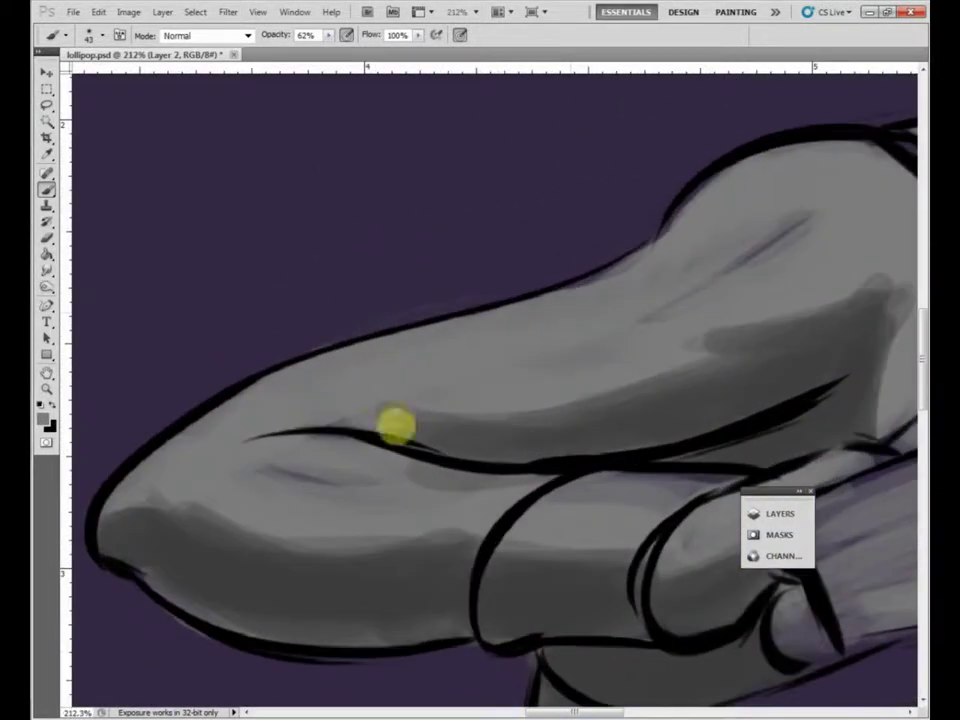
{"action": "scroll", "coordinate": [396, 426], "scroll_direction": "up", "scroll_amount": 1}
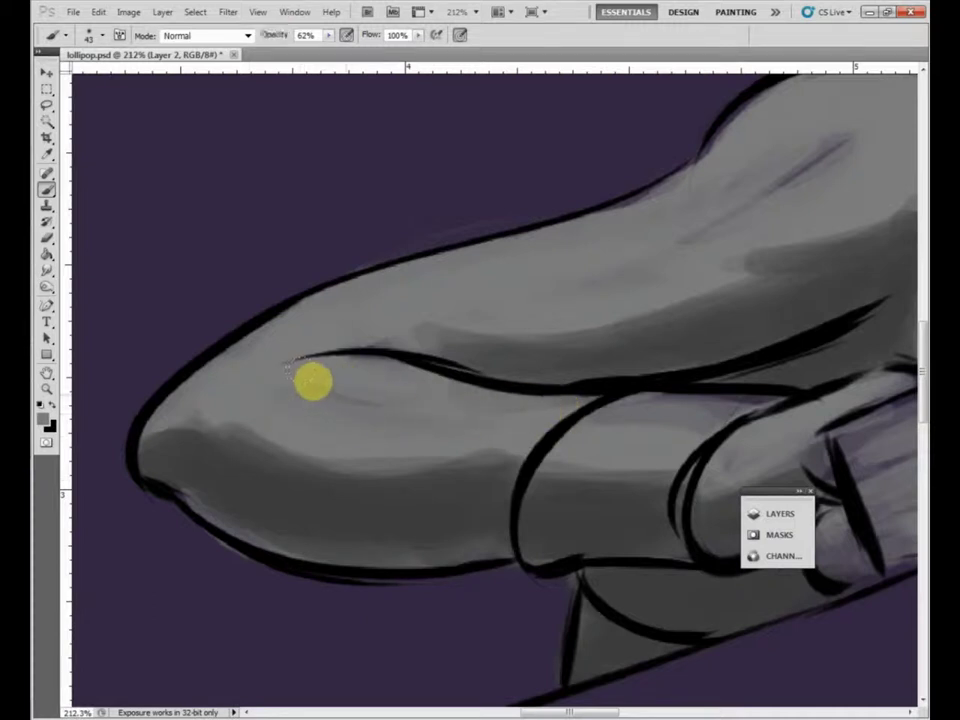
{"action": "left_click_drag", "start_coordinate": [607, 251], "coordinate": [435, 347]}
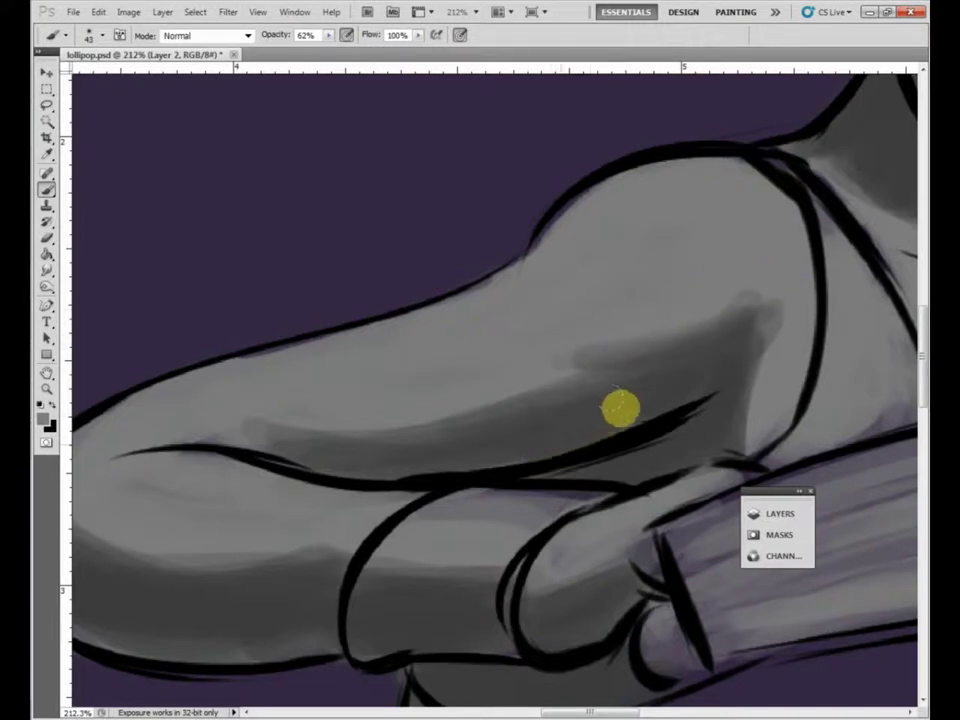
Sample the dark grey and deepen the shadow along the bent arm's underside, extending it up toward the shoulder.
{"action": "left_click", "coordinate": [657, 392], "text": "alt"}
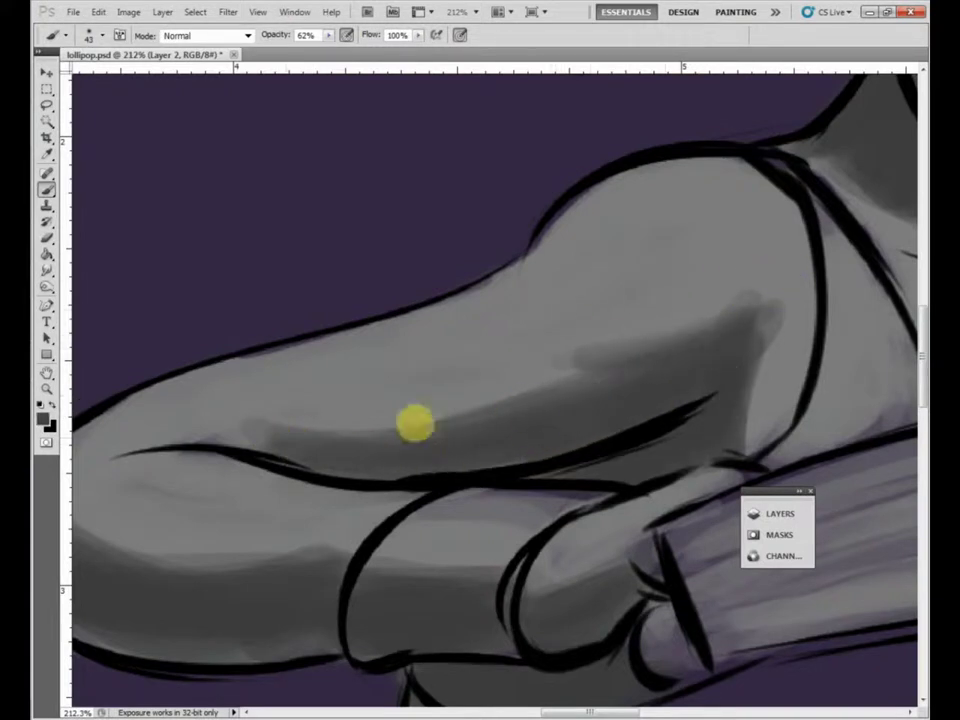
{"action": "left_click_drag", "start_coordinate": [325, 438], "coordinate": [515, 387]}
{"action": "left_click_drag", "start_coordinate": [247, 433], "coordinate": [480, 447]}
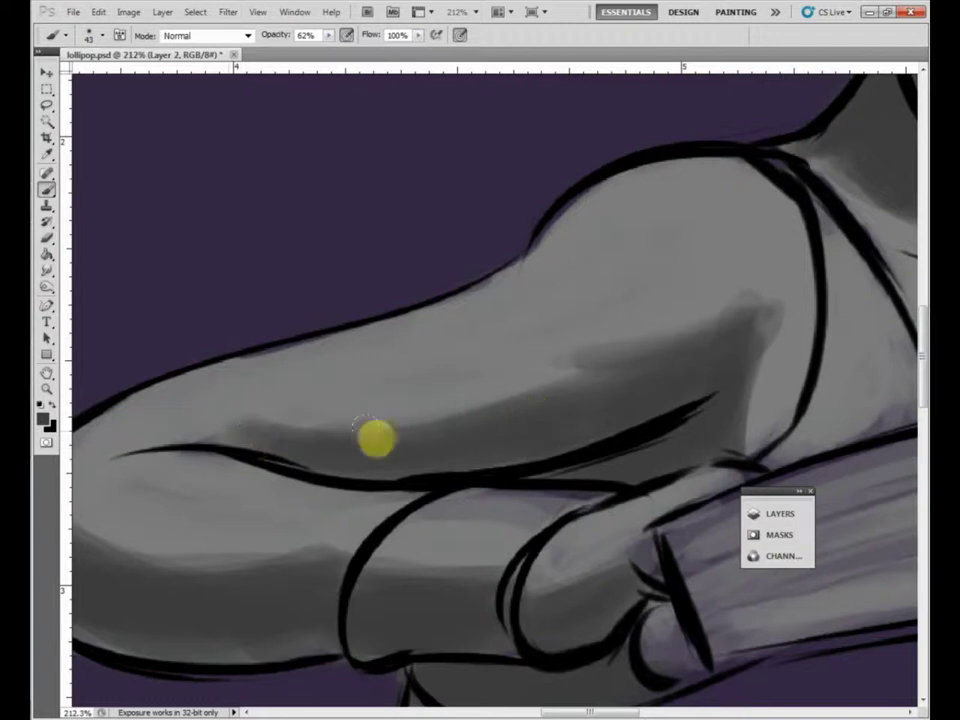
{"action": "mouse_move", "coordinate": [527, 341]}
{"action": "left_mouse_down"}
{"action": "mouse_move", "coordinate": [724, 334]}
{"action": "mouse_move", "coordinate": [532, 351]}
{"action": "mouse_move", "coordinate": [784, 303]}
{"action": "mouse_move", "coordinate": [665, 342]}
{"action": "mouse_move", "coordinate": [764, 301]}
{"action": "mouse_move", "coordinate": [777, 306]}
{"action": "mouse_move", "coordinate": [714, 330]}
{"action": "mouse_move", "coordinate": [657, 384]}
{"action": "mouse_move", "coordinate": [707, 386]}
{"action": "mouse_move", "coordinate": [752, 359]}
{"action": "mouse_move", "coordinate": [774, 329]}
{"action": "mouse_move", "coordinate": [743, 466]}
{"action": "mouse_move", "coordinate": [752, 347]}
{"action": "left_mouse_up"}
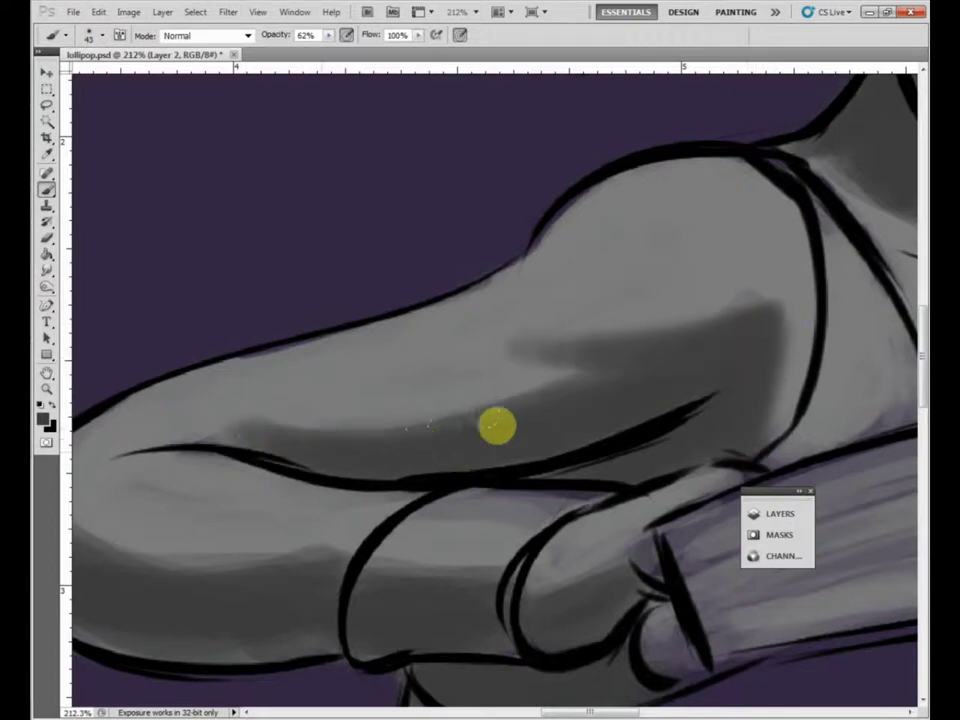
{"action": "left_click_drag", "start_coordinate": [580, 381], "coordinate": [306, 434]}
Blend the dark grey shadow along the thigh and stocking band, around the knee and down the lower leg.
{"action": "scroll", "coordinate": [666, 303], "scroll_direction": "down", "scroll_amount": 7}
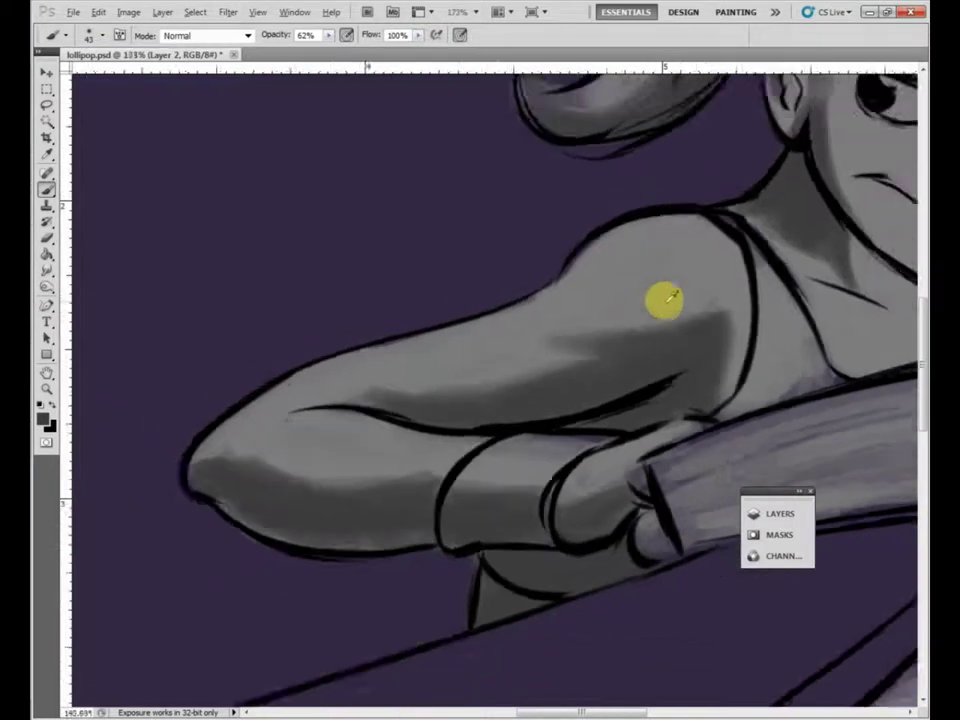
{"action": "left_click_drag", "start_coordinate": [711, 480], "coordinate": [559, 284]}
{"action": "mouse_move", "coordinate": [890, 470]}
{"action": "left_mouse_down"}
{"action": "mouse_move", "coordinate": [602, 408]}
{"action": "mouse_move", "coordinate": [544, 461]}
{"action": "left_mouse_up"}
{"action": "scroll", "coordinate": [540, 461], "scroll_direction": "up", "scroll_amount": 6}
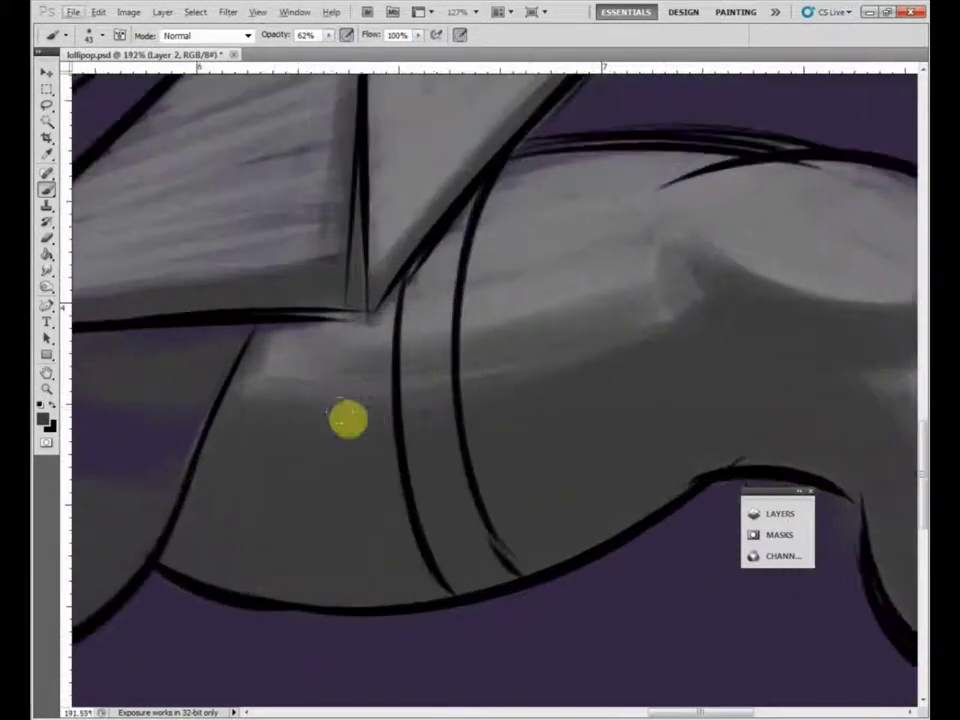
{"action": "mouse_move", "coordinate": [588, 362]}
{"action": "left_mouse_down"}
{"action": "mouse_move", "coordinate": [277, 397]}
{"action": "mouse_move", "coordinate": [485, 387]}
{"action": "mouse_move", "coordinate": [435, 357]}
{"action": "mouse_move", "coordinate": [243, 356]}
{"action": "mouse_move", "coordinate": [561, 352]}
{"action": "mouse_move", "coordinate": [241, 371]}
{"action": "mouse_move", "coordinate": [425, 389]}
{"action": "mouse_move", "coordinate": [249, 368]}
{"action": "left_mouse_up"}
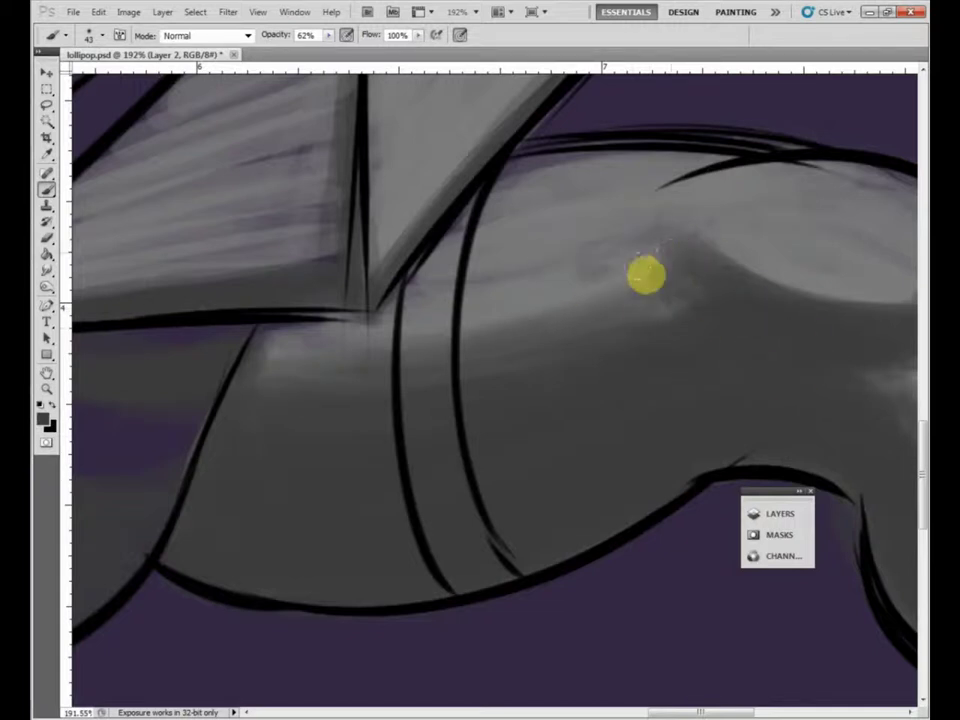
{"action": "mouse_move", "coordinate": [655, 246]}
{"action": "left_mouse_down"}
{"action": "mouse_move", "coordinate": [681, 296]}
{"action": "mouse_move", "coordinate": [759, 316]}
{"action": "mouse_move", "coordinate": [596, 313]}
{"action": "left_mouse_up"}
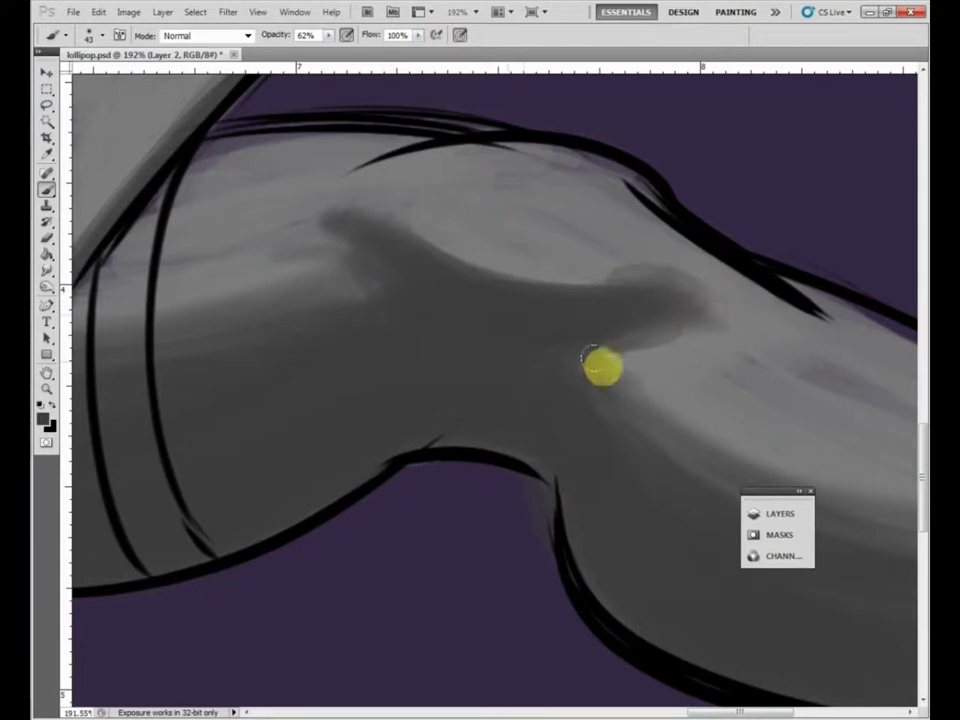
{"action": "mouse_move", "coordinate": [567, 421]}
{"action": "left_mouse_down"}
{"action": "mouse_move", "coordinate": [380, 255]}
{"action": "mouse_move", "coordinate": [630, 475]}
{"action": "left_mouse_up"}
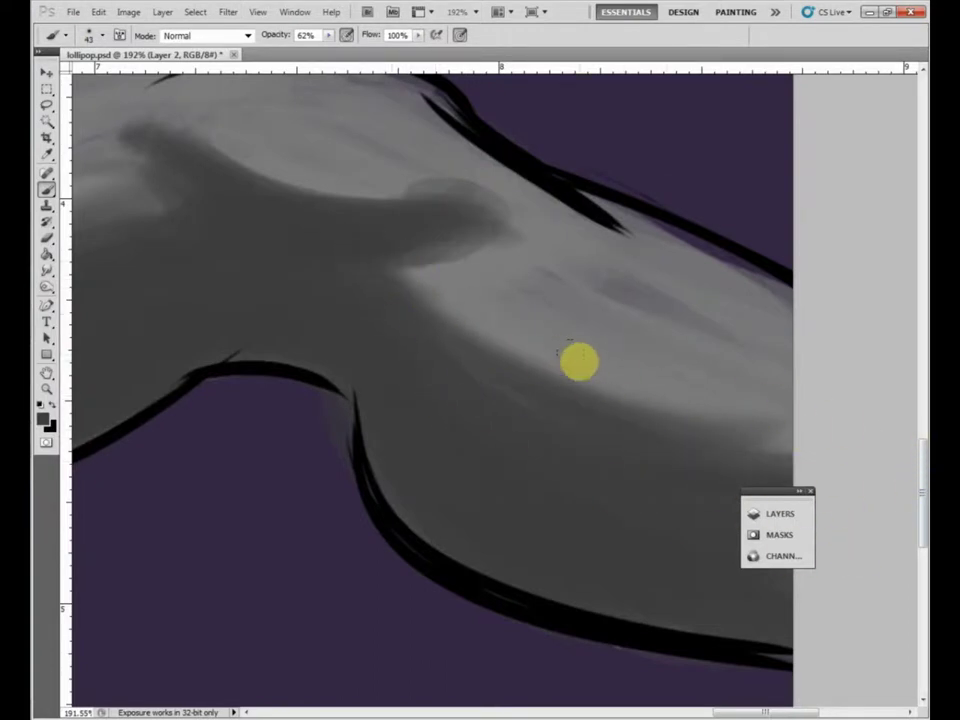
Paint light grey over the top of the thigh, kneecap and shin, softening the edge of the dark shading.
{"action": "scroll", "coordinate": [638, 242], "scroll_direction": "down", "scroll_amount": 2}
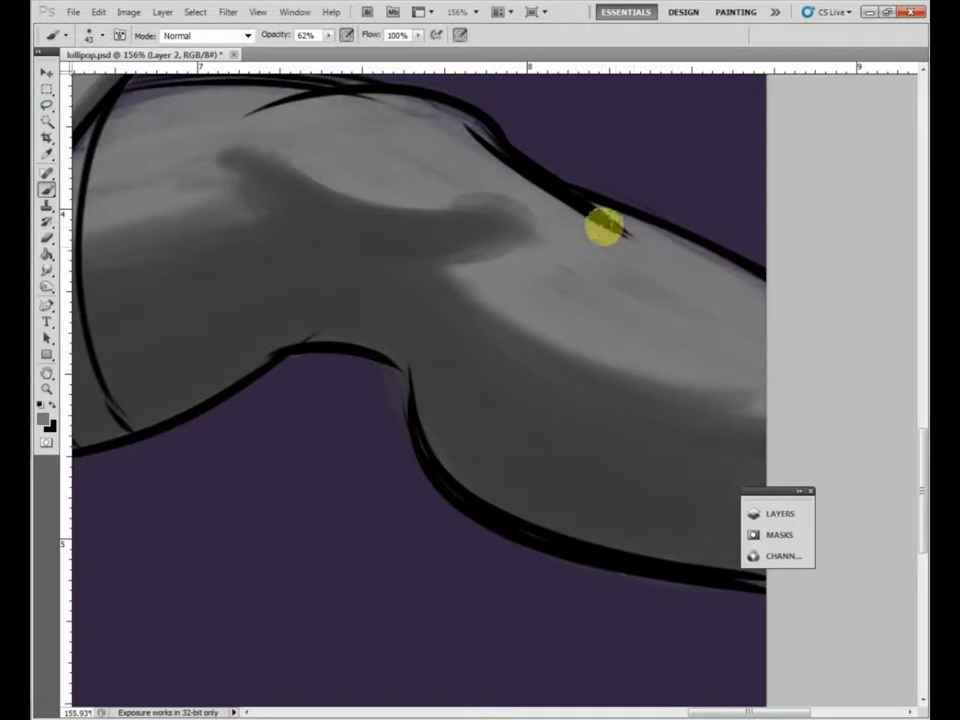
{"action": "left_click_drag", "start_coordinate": [460, 191], "coordinate": [608, 319]}
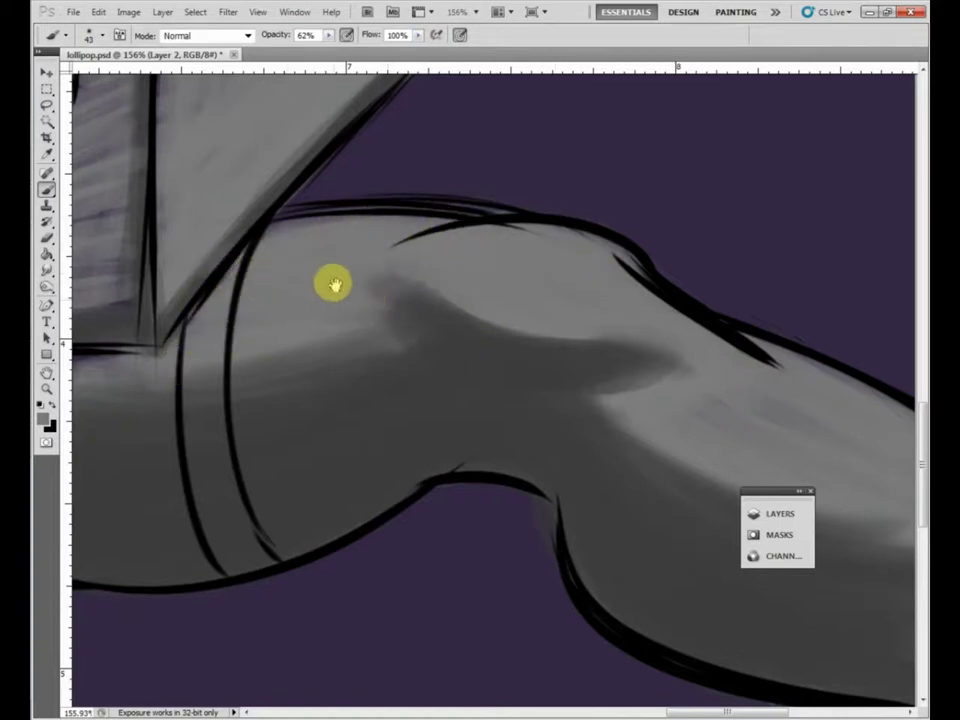
{"action": "left_click_drag", "start_coordinate": [334, 285], "coordinate": [551, 259]}
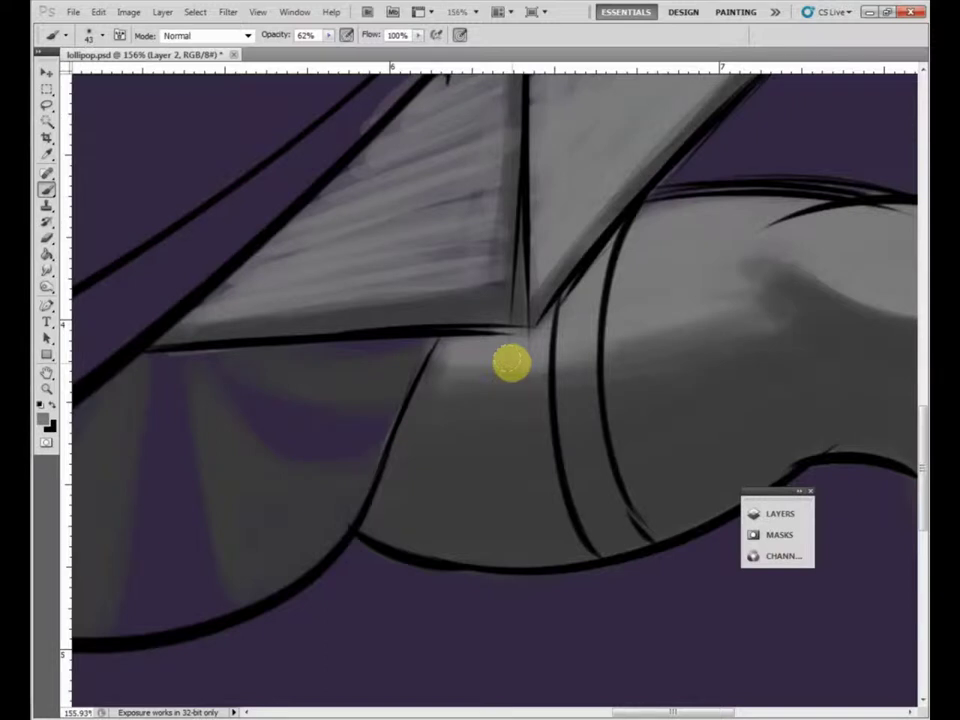
{"action": "left_click_drag", "start_coordinate": [513, 365], "coordinate": [479, 393]}
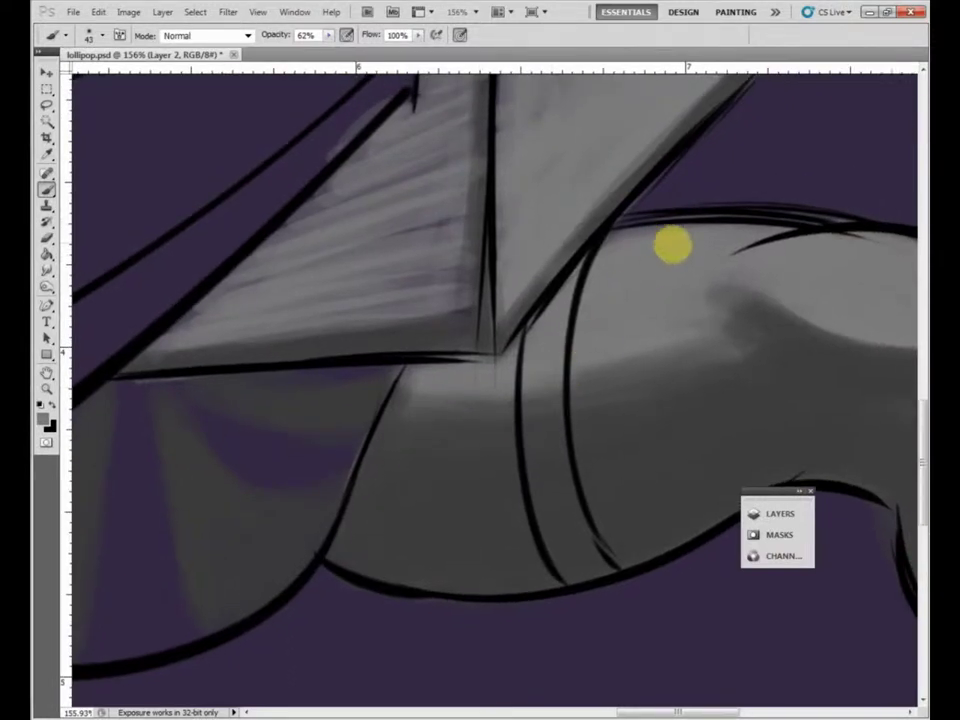
{"action": "left_click_drag", "start_coordinate": [779, 289], "coordinate": [647, 336]}
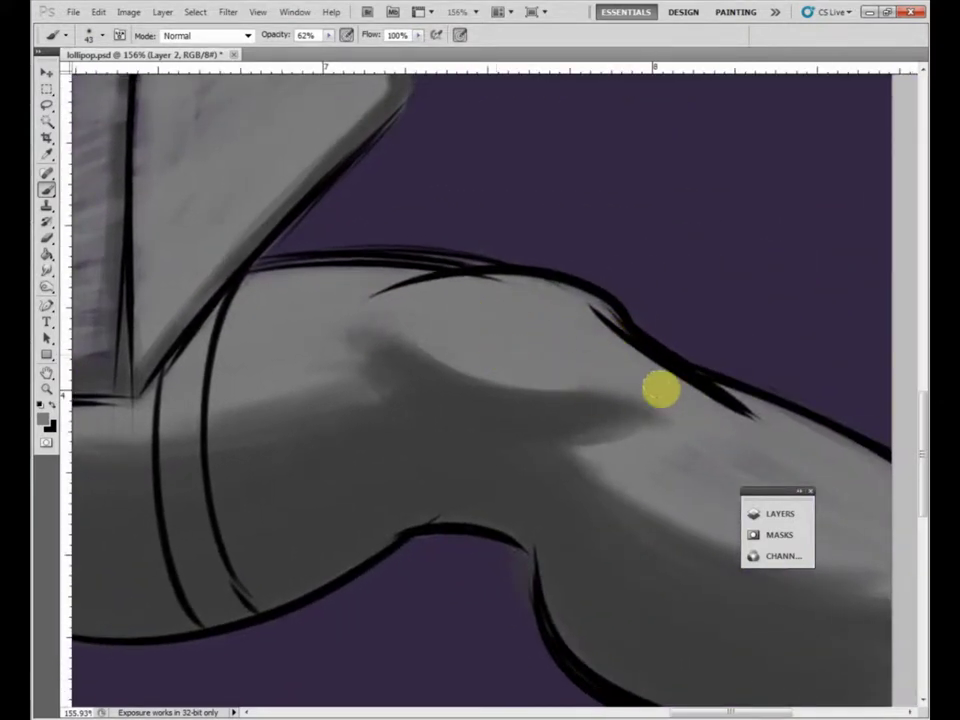
{"action": "left_click_drag", "start_coordinate": [716, 444], "coordinate": [435, 312]}
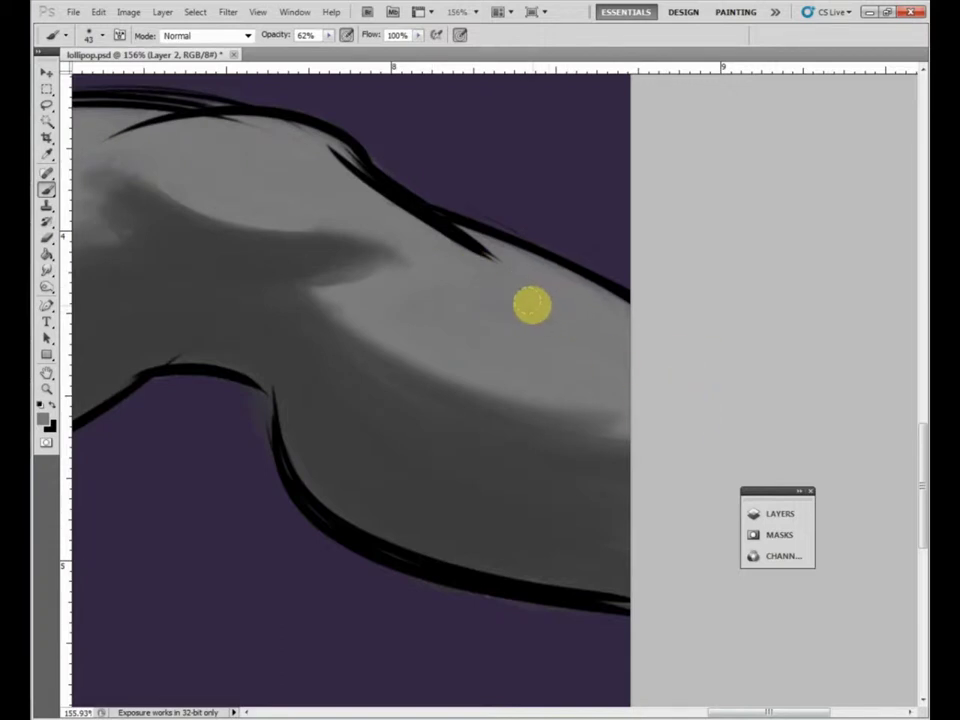
{"action": "mouse_move", "coordinate": [441, 332]}
{"action": "left_mouse_down"}
{"action": "mouse_move", "coordinate": [514, 392]}
{"action": "mouse_move", "coordinate": [514, 347]}
{"action": "mouse_move", "coordinate": [494, 332]}
{"action": "left_mouse_up"}
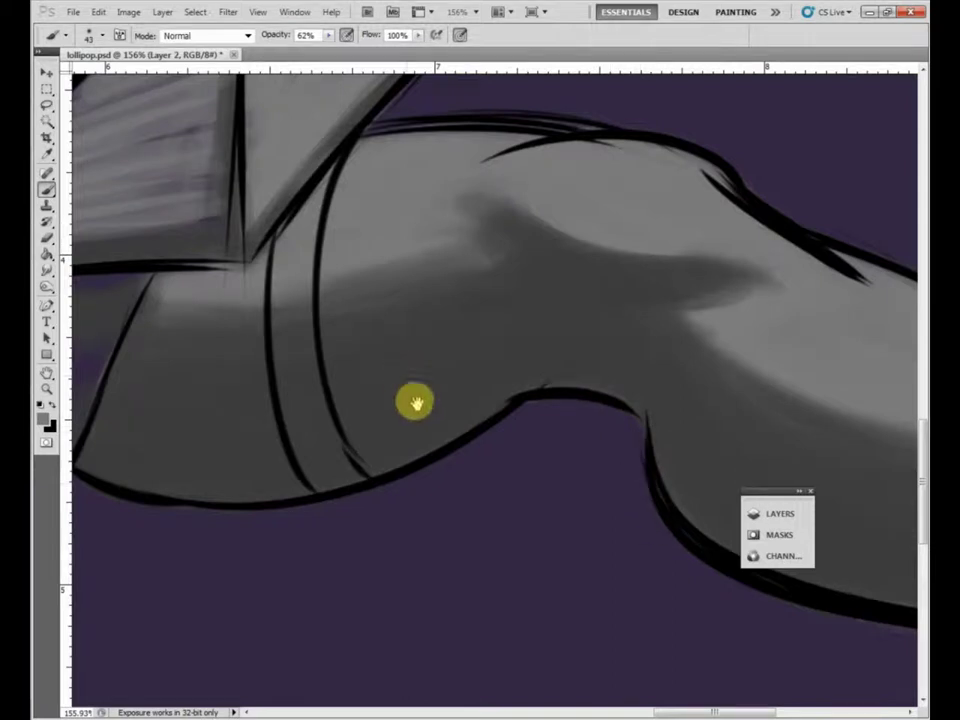
Paint light grey streaks along the skirt's purple fold beneath the chainsaw body.
{"action": "left_click_drag", "start_coordinate": [414, 401], "coordinate": [585, 381]}
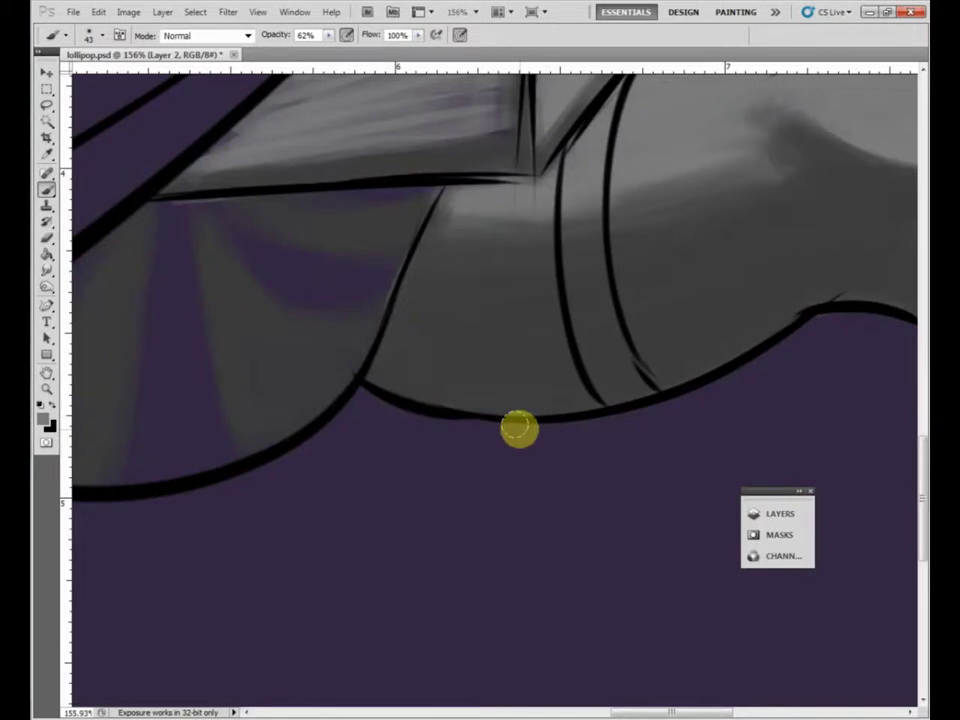
{"action": "scroll", "coordinate": [519, 429], "scroll_direction": "down", "scroll_amount": 2}
{"action": "scroll", "coordinate": [519, 429], "scroll_direction": "down", "scroll_amount": 3}
{"action": "left_click_drag", "start_coordinate": [424, 329], "coordinate": [398, 372]}
{"action": "scroll", "coordinate": [431, 328], "scroll_direction": "up", "scroll_amount": 2}
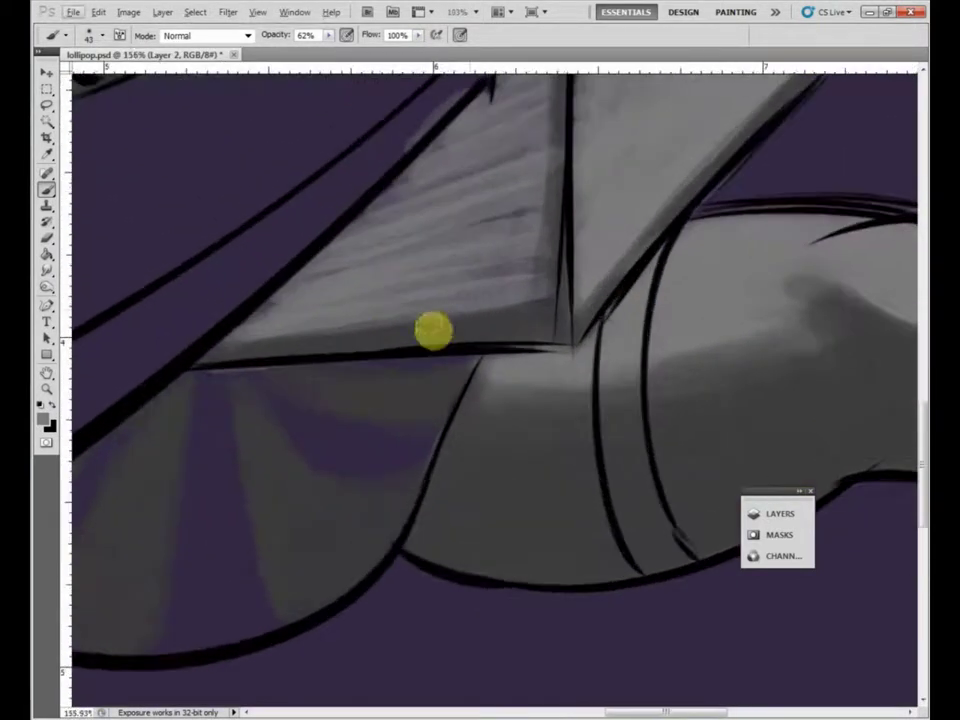
{"action": "scroll", "coordinate": [364, 450], "scroll_direction": "up", "scroll_amount": 2}
{"action": "left_click_drag", "start_coordinate": [446, 310], "coordinate": [583, 390]}
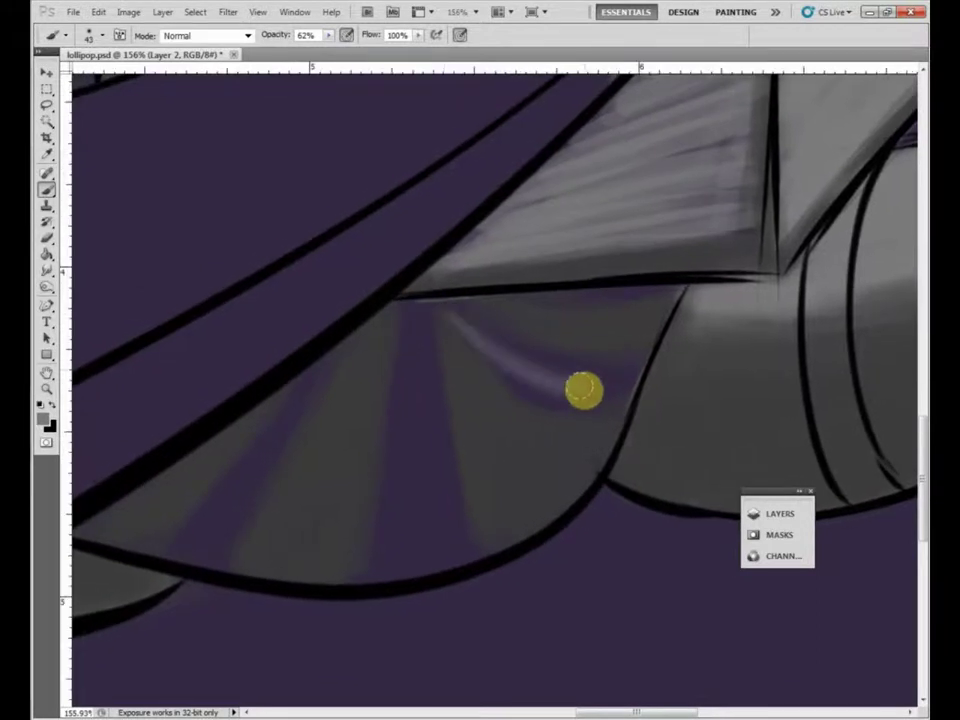
{"action": "left_click_drag", "start_coordinate": [463, 336], "coordinate": [598, 410]}
{"action": "mouse_move", "coordinate": [472, 326]}
{"action": "left_mouse_down"}
{"action": "mouse_move", "coordinate": [588, 367]}
{"action": "mouse_move", "coordinate": [526, 318]}
{"action": "left_mouse_up"}
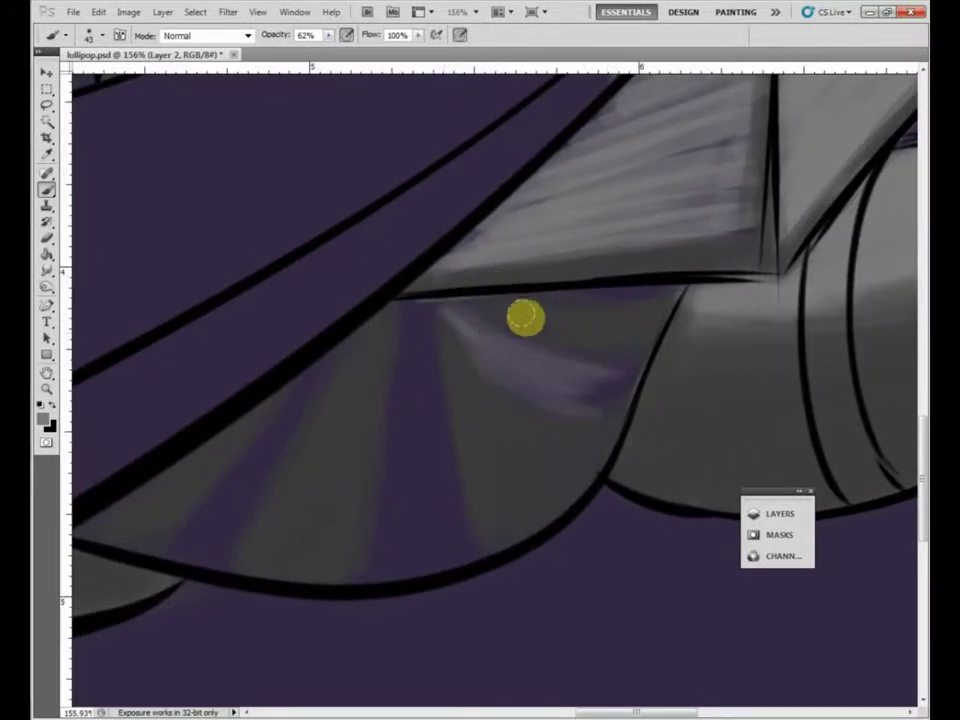
Set the soft brush to 73 px and fill the skirt's remaining purple folds with broad light grey strokes.
{"action": "right_click", "coordinate": [478, 345]}
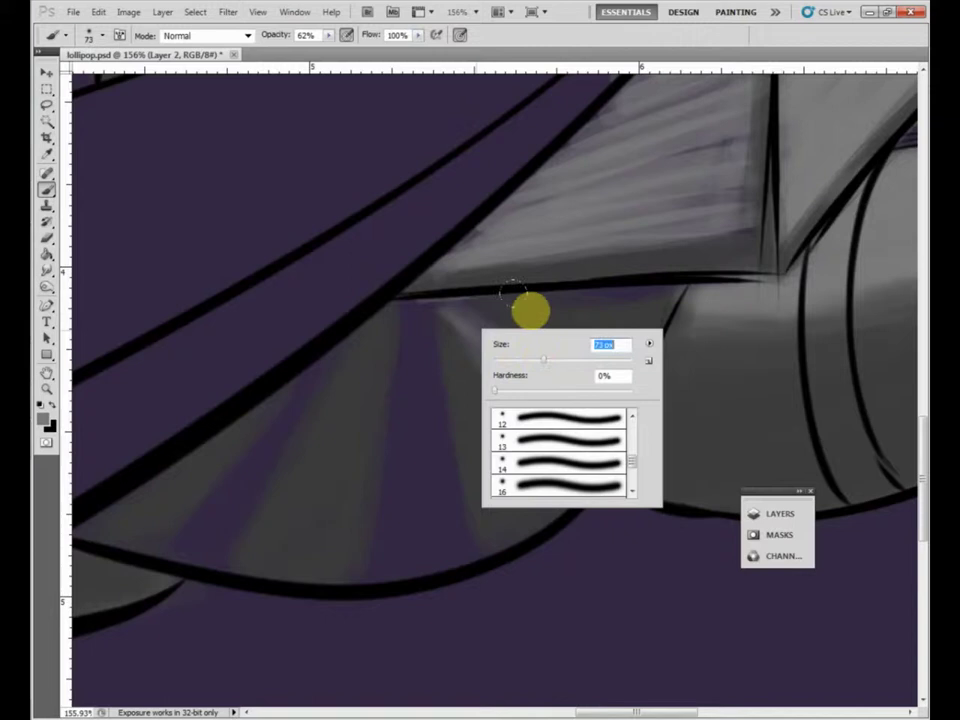
{"action": "left_click_drag", "start_coordinate": [445, 301], "coordinate": [583, 370]}
{"action": "left_click_drag", "start_coordinate": [482, 315], "coordinate": [628, 395]}
{"action": "mouse_move", "coordinate": [448, 332]}
{"action": "left_mouse_down"}
{"action": "mouse_move", "coordinate": [605, 389]}
{"action": "mouse_move", "coordinate": [455, 320]}
{"action": "mouse_move", "coordinate": [627, 351]}
{"action": "left_mouse_up"}
{"action": "mouse_move", "coordinate": [486, 333]}
{"action": "left_mouse_down"}
{"action": "mouse_move", "coordinate": [461, 285]}
{"action": "mouse_move", "coordinate": [633, 272]}
{"action": "mouse_move", "coordinate": [469, 283]}
{"action": "mouse_move", "coordinate": [563, 275]}
{"action": "mouse_move", "coordinate": [407, 311]}
{"action": "mouse_move", "coordinate": [409, 288]}
{"action": "mouse_move", "coordinate": [429, 520]}
{"action": "mouse_move", "coordinate": [420, 311]}
{"action": "mouse_move", "coordinate": [436, 484]}
{"action": "mouse_move", "coordinate": [404, 314]}
{"action": "mouse_move", "coordinate": [399, 554]}
{"action": "mouse_move", "coordinate": [393, 308]}
{"action": "mouse_move", "coordinate": [369, 456]}
{"action": "mouse_move", "coordinate": [383, 295]}
{"action": "mouse_move", "coordinate": [444, 281]}
{"action": "mouse_move", "coordinate": [401, 325]}
{"action": "mouse_move", "coordinate": [417, 394]}
{"action": "mouse_move", "coordinate": [424, 541]}
{"action": "mouse_move", "coordinate": [417, 494]}
{"action": "mouse_move", "coordinate": [432, 482]}
{"action": "mouse_move", "coordinate": [450, 519]}
{"action": "mouse_move", "coordinate": [436, 537]}
{"action": "mouse_move", "coordinate": [402, 539]}
{"action": "mouse_move", "coordinate": [424, 547]}
{"action": "mouse_move", "coordinate": [407, 554]}
{"action": "mouse_move", "coordinate": [446, 551]}
{"action": "left_mouse_up"}
{"action": "mouse_move", "coordinate": [436, 346]}
{"action": "left_mouse_down"}
{"action": "mouse_move", "coordinate": [421, 530]}
{"action": "mouse_move", "coordinate": [421, 424]}
{"action": "mouse_move", "coordinate": [413, 443]}
{"action": "mouse_move", "coordinate": [379, 463]}
{"action": "mouse_move", "coordinate": [366, 570]}
{"action": "mouse_move", "coordinate": [396, 304]}
{"action": "mouse_move", "coordinate": [410, 349]}
{"action": "mouse_move", "coordinate": [397, 555]}
{"action": "left_mouse_up"}
{"action": "left_click_drag", "start_coordinate": [453, 538], "coordinate": [396, 494]}
{"action": "mouse_move", "coordinate": [380, 248]}
{"action": "left_mouse_down"}
{"action": "mouse_move", "coordinate": [328, 383]}
{"action": "mouse_move", "coordinate": [358, 304]}
{"action": "mouse_move", "coordinate": [280, 390]}
{"action": "mouse_move", "coordinate": [201, 523]}
{"action": "mouse_move", "coordinate": [273, 367]}
{"action": "mouse_move", "coordinate": [186, 521]}
{"action": "mouse_move", "coordinate": [226, 486]}
{"action": "mouse_move", "coordinate": [212, 528]}
{"action": "mouse_move", "coordinate": [228, 496]}
{"action": "mouse_move", "coordinate": [201, 530]}
{"action": "mouse_move", "coordinate": [165, 536]}
{"action": "mouse_move", "coordinate": [249, 465]}
{"action": "mouse_move", "coordinate": [297, 340]}
{"action": "mouse_move", "coordinate": [240, 438]}
{"action": "mouse_move", "coordinate": [318, 330]}
{"action": "mouse_move", "coordinate": [246, 496]}
{"action": "mouse_move", "coordinate": [305, 346]}
{"action": "mouse_move", "coordinate": [246, 474]}
{"action": "mouse_move", "coordinate": [200, 528]}
{"action": "mouse_move", "coordinate": [170, 533]}
{"action": "mouse_move", "coordinate": [278, 354]}
{"action": "mouse_move", "coordinate": [212, 491]}
{"action": "mouse_move", "coordinate": [341, 307]}
{"action": "mouse_move", "coordinate": [204, 535]}
{"action": "mouse_move", "coordinate": [232, 479]}
{"action": "mouse_move", "coordinate": [410, 267]}
{"action": "mouse_move", "coordinate": [399, 355]}
{"action": "left_mouse_up"}
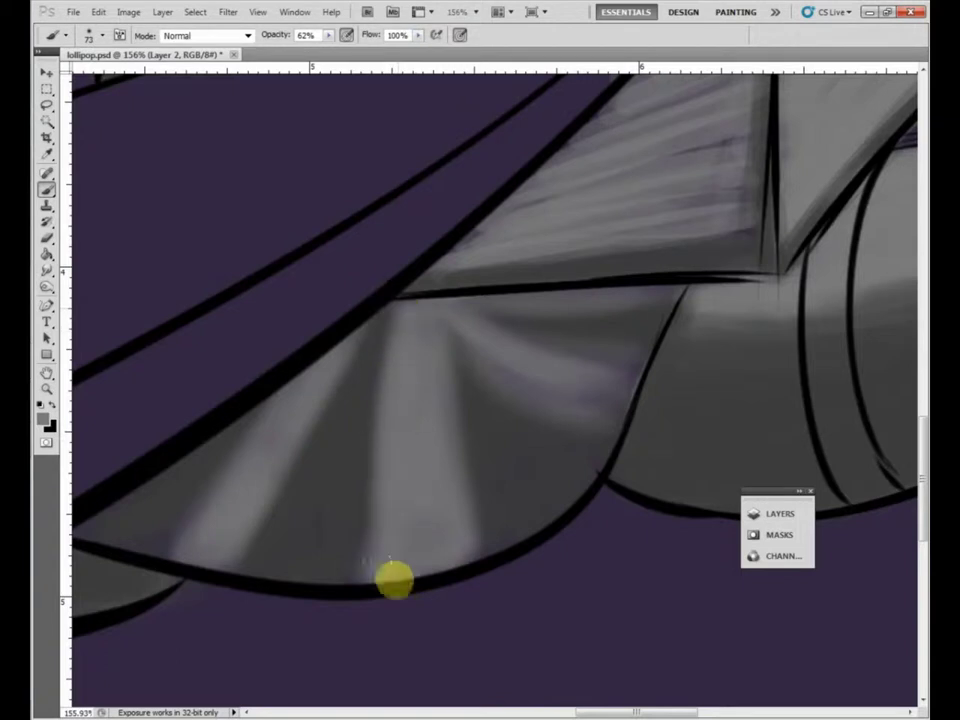
Switch to a 35 px brush at 100% hardness and paint light grey strokes along the skirt's left and centre folds.
{"action": "scroll", "coordinate": [436, 358], "scroll_direction": "down", "scroll_amount": 6}
{"action": "scroll", "coordinate": [424, 335], "scroll_direction": "up", "scroll_amount": 6}
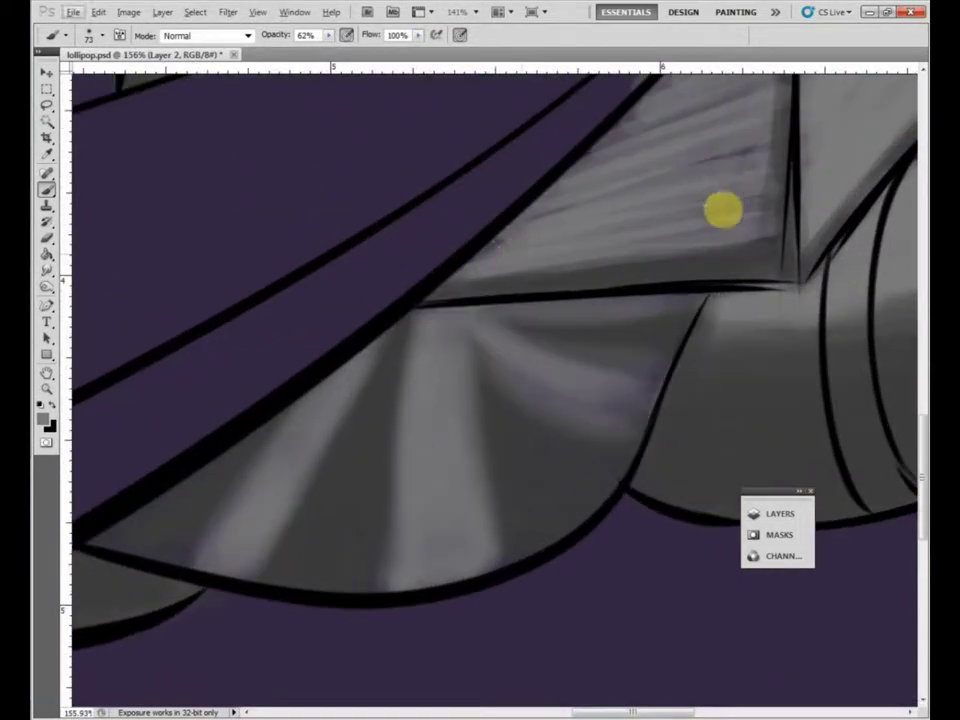
{"action": "scroll", "coordinate": [495, 346], "scroll_direction": "down", "scroll_amount": 1}
{"action": "right_click", "coordinate": [489, 374]}
{"action": "scroll", "coordinate": [640, 490], "scroll_direction": "up", "scroll_amount": 3}
{"action": "left_click", "coordinate": [597, 497]}
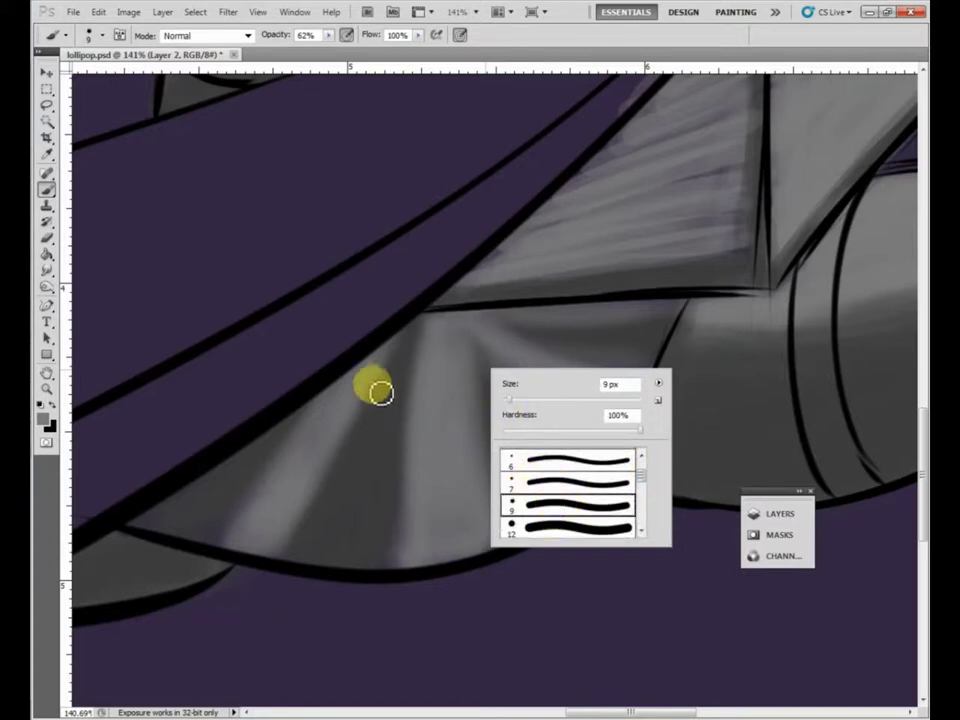
{"action": "right_click", "coordinate": [393, 392]}
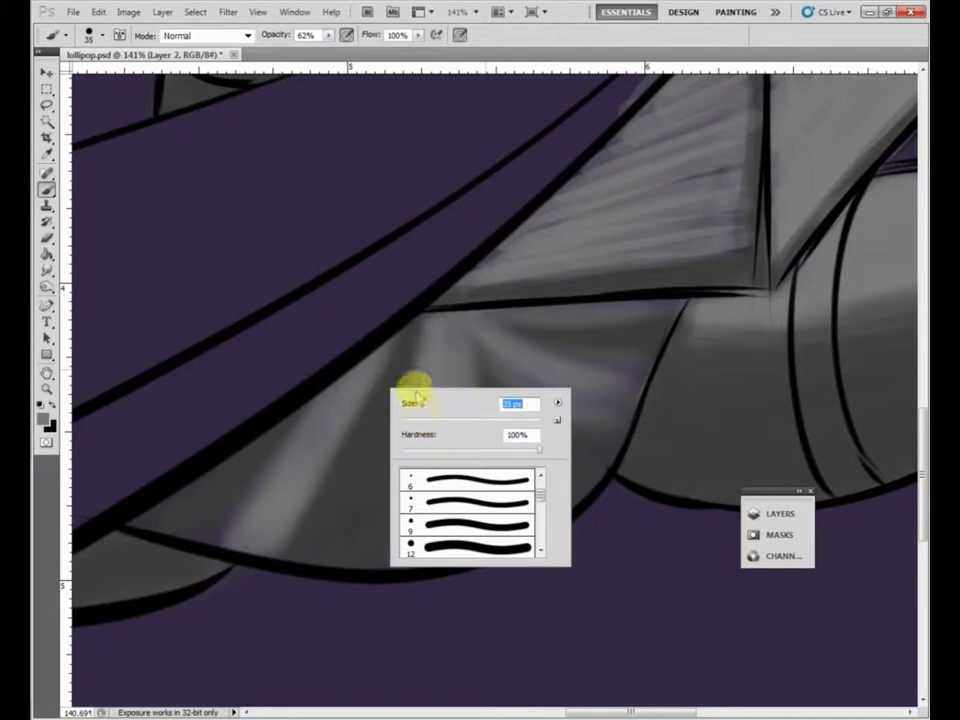
{"action": "key", "text": "Return"}
{"action": "left_click_drag", "start_coordinate": [411, 345], "coordinate": [374, 572]}
{"action": "mouse_move", "coordinate": [419, 314]}
{"action": "left_mouse_down"}
{"action": "mouse_move", "coordinate": [372, 516]}
{"action": "mouse_move", "coordinate": [325, 474]}
{"action": "left_mouse_up"}
{"action": "left_click_drag", "start_coordinate": [391, 340], "coordinate": [303, 528]}
{"action": "left_click_drag", "start_coordinate": [302, 441], "coordinate": [243, 530]}
Paint light grey streaks along the skirt's right-hand folds and beneath the chainsaw body, extending them beside the centre fold.
{"action": "mouse_move", "coordinate": [490, 328]}
{"action": "left_mouse_down"}
{"action": "mouse_move", "coordinate": [552, 405]}
{"action": "mouse_move", "coordinate": [492, 351]}
{"action": "mouse_move", "coordinate": [596, 421]}
{"action": "left_mouse_up"}
{"action": "left_click_drag", "start_coordinate": [468, 314], "coordinate": [602, 394]}
{"action": "left_click_drag", "start_coordinate": [467, 323], "coordinate": [507, 375]}
{"action": "mouse_move", "coordinate": [466, 326]}
{"action": "left_mouse_down"}
{"action": "mouse_move", "coordinate": [626, 364]}
{"action": "mouse_move", "coordinate": [580, 346]}
{"action": "left_mouse_up"}
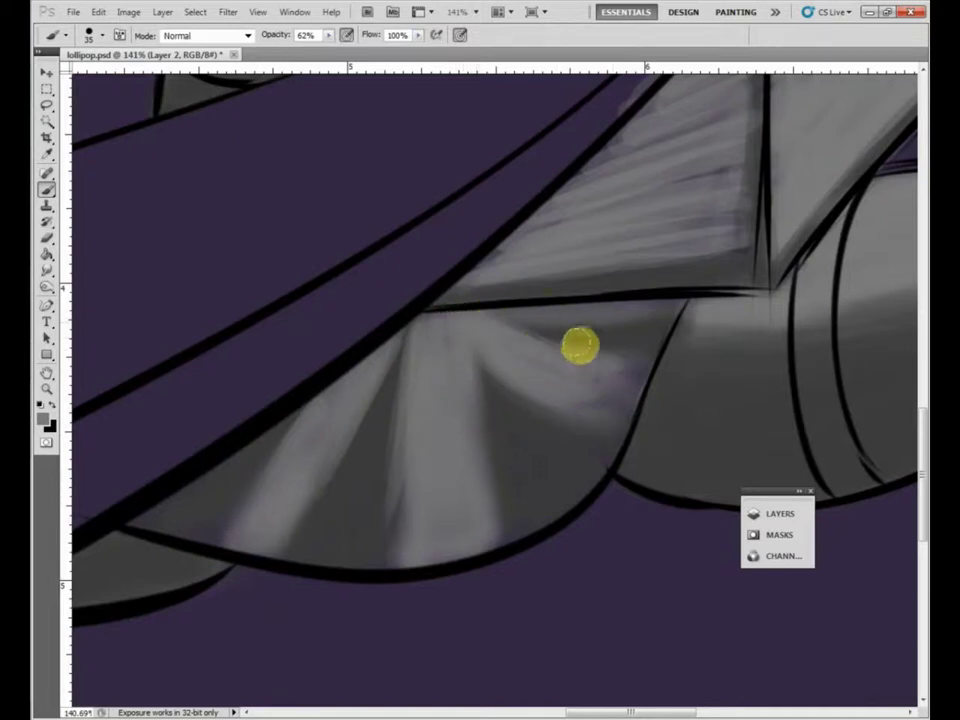
{"action": "left_click_drag", "start_coordinate": [477, 316], "coordinate": [681, 308]}
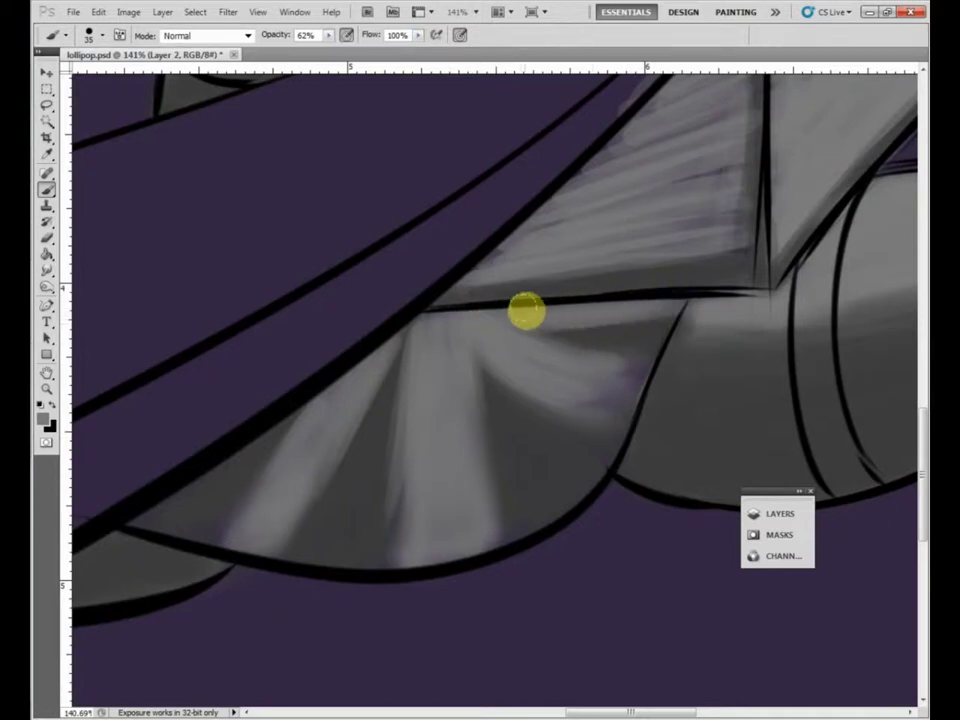
{"action": "left_click_drag", "start_coordinate": [486, 364], "coordinate": [508, 511]}
{"action": "mouse_move", "coordinate": [481, 348]}
{"action": "left_mouse_down"}
{"action": "mouse_move", "coordinate": [427, 402]}
{"action": "mouse_move", "coordinate": [403, 391]}
{"action": "mouse_move", "coordinate": [352, 526]}
{"action": "mouse_move", "coordinate": [402, 325]}
{"action": "mouse_move", "coordinate": [344, 546]}
{"action": "mouse_move", "coordinate": [408, 326]}
{"action": "mouse_move", "coordinate": [388, 478]}
{"action": "left_mouse_up"}
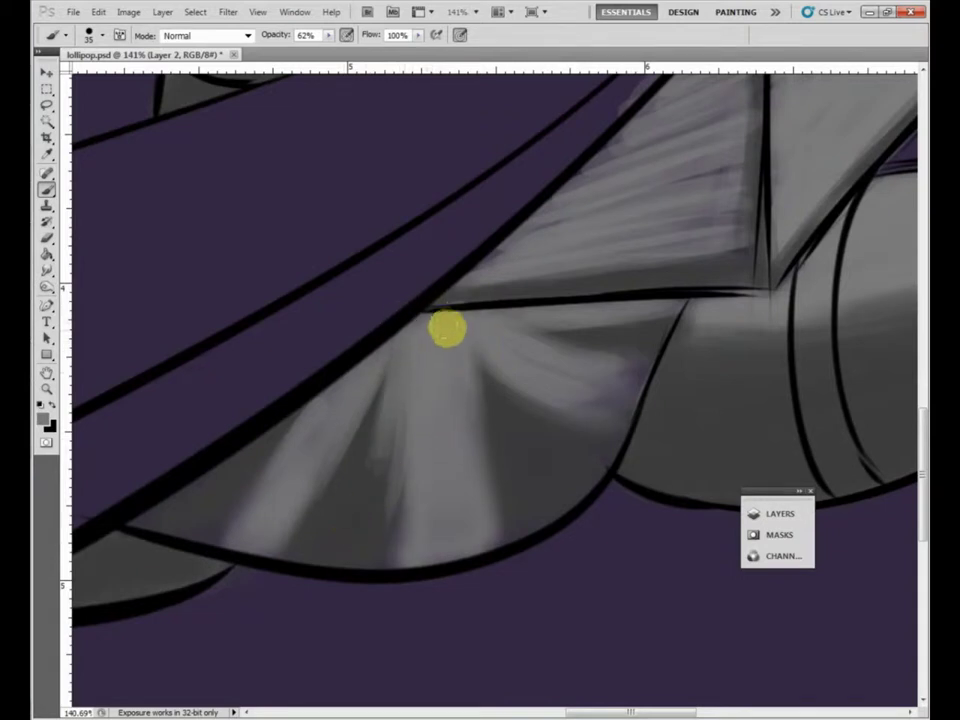
{"action": "left_click_drag", "start_coordinate": [414, 444], "coordinate": [301, 445]}
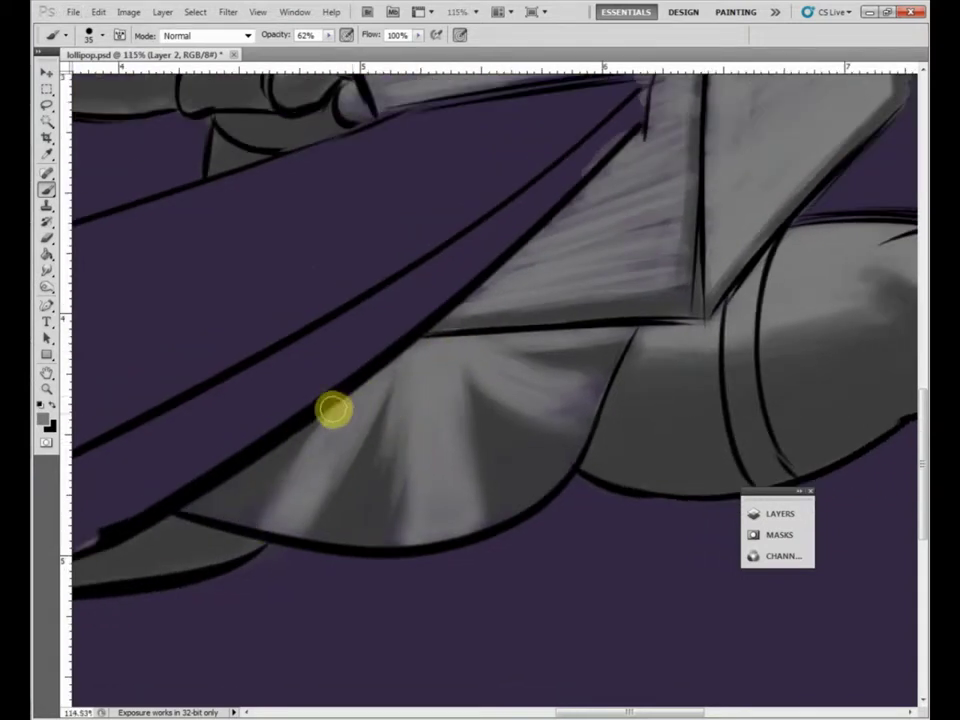
Paint dark grey streaks between the skirt's left and centre folds, blending the centre fold's left edge.
{"action": "scroll", "coordinate": [204, 542], "scroll_direction": "down", "scroll_amount": 3}
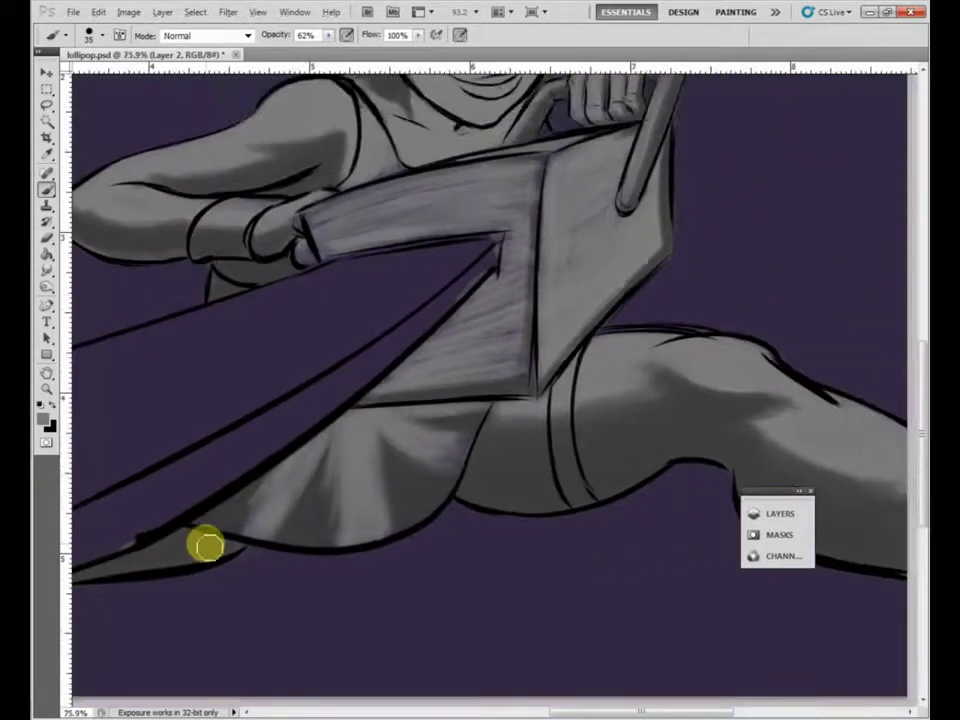
{"action": "left_click_drag", "start_coordinate": [513, 384], "coordinate": [557, 364]}
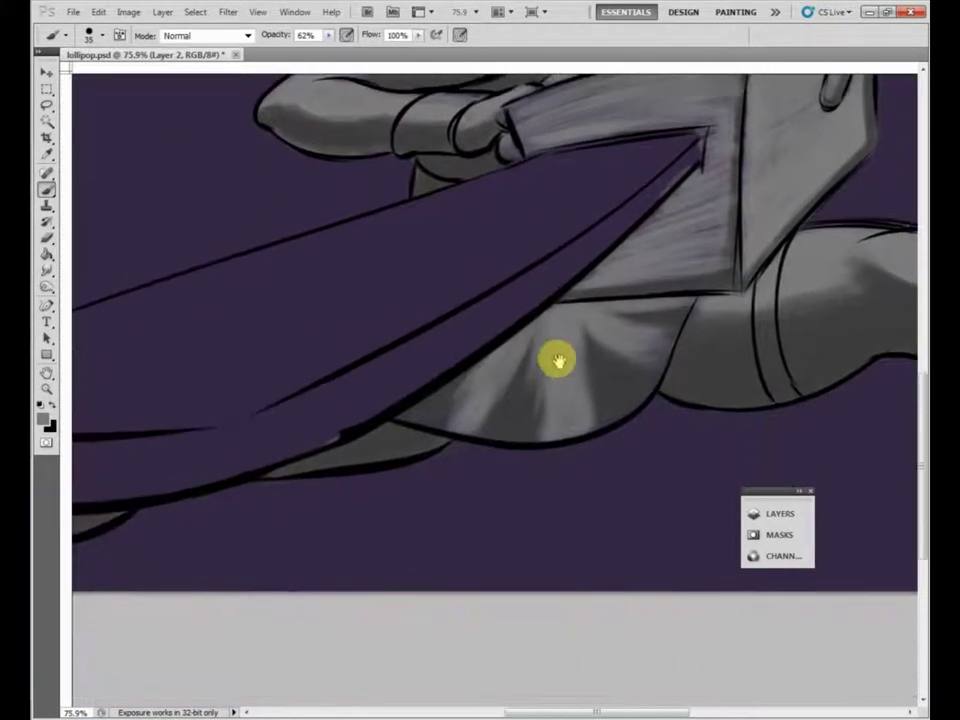
{"action": "scroll", "coordinate": [530, 355], "scroll_direction": "up", "scroll_amount": 3}
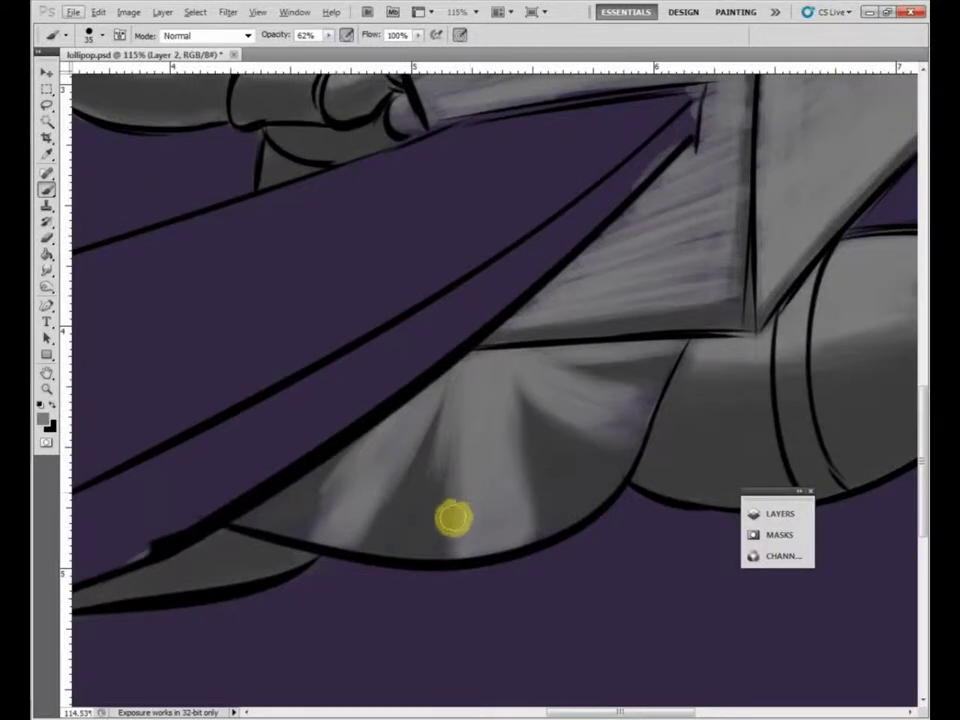
{"action": "scroll", "coordinate": [453, 517], "scroll_direction": "up", "scroll_amount": 2}
{"action": "mouse_move", "coordinate": [401, 531]}
{"action": "left_mouse_down"}
{"action": "mouse_move", "coordinate": [428, 366]}
{"action": "mouse_move", "coordinate": [459, 314]}
{"action": "mouse_move", "coordinate": [432, 523]}
{"action": "mouse_move", "coordinate": [461, 302]}
{"action": "mouse_move", "coordinate": [448, 528]}
{"action": "mouse_move", "coordinate": [472, 278]}
{"action": "mouse_move", "coordinate": [445, 431]}
{"action": "mouse_move", "coordinate": [460, 303]}
{"action": "mouse_move", "coordinate": [423, 460]}
{"action": "mouse_move", "coordinate": [464, 282]}
{"action": "mouse_move", "coordinate": [456, 274]}
{"action": "mouse_move", "coordinate": [380, 536]}
{"action": "mouse_move", "coordinate": [456, 273]}
{"action": "mouse_move", "coordinate": [402, 468]}
{"action": "mouse_move", "coordinate": [458, 294]}
{"action": "mouse_move", "coordinate": [440, 498]}
{"action": "mouse_move", "coordinate": [468, 310]}
{"action": "mouse_move", "coordinate": [448, 546]}
{"action": "mouse_move", "coordinate": [461, 273]}
{"action": "mouse_move", "coordinate": [466, 540]}
{"action": "mouse_move", "coordinate": [477, 317]}
{"action": "mouse_move", "coordinate": [462, 573]}
{"action": "mouse_move", "coordinate": [463, 373]}
{"action": "mouse_move", "coordinate": [457, 569]}
{"action": "mouse_move", "coordinate": [455, 369]}
{"action": "mouse_move", "coordinate": [423, 578]}
{"action": "left_mouse_up"}
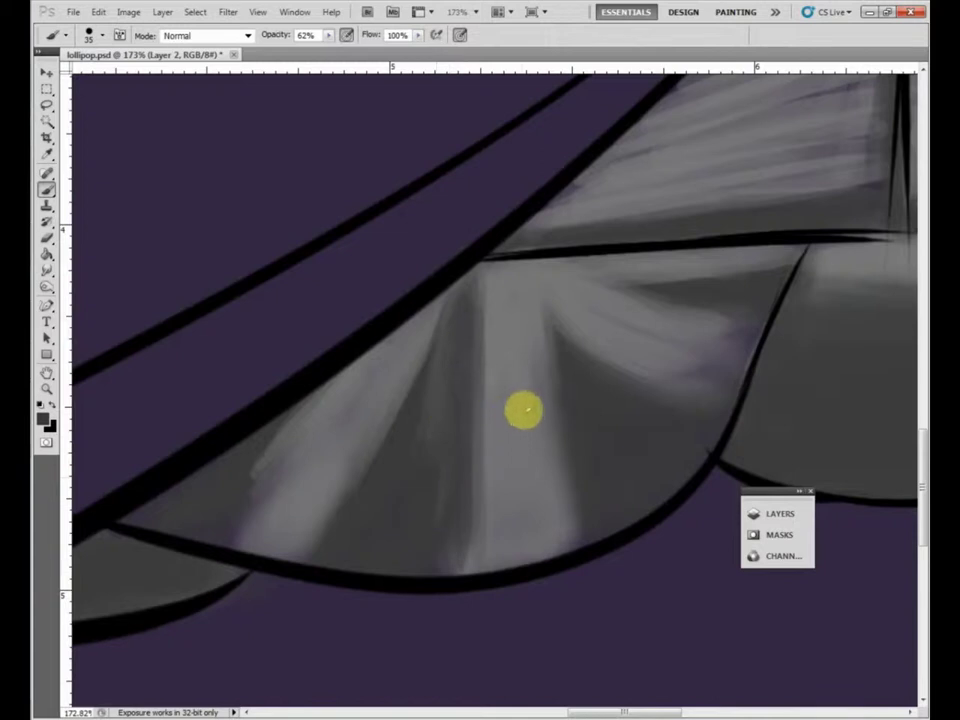
{"action": "mouse_move", "coordinate": [519, 422]}
{"action": "left_mouse_down"}
{"action": "mouse_move", "coordinate": [478, 433]}
{"action": "mouse_move", "coordinate": [455, 363]}
{"action": "mouse_move", "coordinate": [449, 531]}
{"action": "mouse_move", "coordinate": [471, 277]}
{"action": "mouse_move", "coordinate": [458, 515]}
{"action": "mouse_move", "coordinate": [466, 370]}
{"action": "mouse_move", "coordinate": [447, 542]}
{"action": "mouse_move", "coordinate": [459, 300]}
{"action": "mouse_move", "coordinate": [418, 563]}
{"action": "mouse_move", "coordinate": [467, 273]}
{"action": "mouse_move", "coordinate": [444, 393]}
{"action": "mouse_move", "coordinate": [468, 320]}
{"action": "mouse_move", "coordinate": [460, 556]}
{"action": "mouse_move", "coordinate": [462, 336]}
{"action": "mouse_move", "coordinate": [432, 564]}
{"action": "mouse_move", "coordinate": [441, 373]}
{"action": "mouse_move", "coordinate": [467, 312]}
{"action": "mouse_move", "coordinate": [469, 529]}
{"action": "mouse_move", "coordinate": [466, 290]}
{"action": "mouse_move", "coordinate": [444, 457]}
{"action": "mouse_move", "coordinate": [425, 513]}
{"action": "left_mouse_up"}
{"action": "left_click_drag", "start_coordinate": [477, 571], "coordinate": [457, 376]}
{"action": "mouse_move", "coordinate": [463, 283]}
{"action": "left_mouse_down"}
{"action": "mouse_move", "coordinate": [409, 433]}
{"action": "mouse_move", "coordinate": [458, 281]}
{"action": "mouse_move", "coordinate": [401, 432]}
{"action": "mouse_move", "coordinate": [451, 292]}
{"action": "mouse_move", "coordinate": [471, 372]}
{"action": "left_mouse_up"}
{"action": "mouse_move", "coordinate": [480, 432]}
{"action": "left_mouse_down"}
{"action": "mouse_move", "coordinate": [380, 540]}
{"action": "mouse_move", "coordinate": [391, 470]}
{"action": "mouse_move", "coordinate": [466, 331]}
{"action": "mouse_move", "coordinate": [468, 288]}
{"action": "mouse_move", "coordinate": [439, 608]}
{"action": "mouse_move", "coordinate": [460, 285]}
{"action": "mouse_move", "coordinate": [426, 455]}
{"action": "mouse_move", "coordinate": [449, 319]}
{"action": "mouse_move", "coordinate": [422, 412]}
{"action": "mouse_move", "coordinate": [438, 306]}
{"action": "mouse_move", "coordinate": [407, 508]}
{"action": "mouse_move", "coordinate": [440, 301]}
{"action": "mouse_move", "coordinate": [421, 347]}
{"action": "mouse_move", "coordinate": [419, 274]}
{"action": "mouse_move", "coordinate": [396, 443]}
{"action": "left_mouse_up"}
Enlarge the brush to 56 px and deepen the dark grey shadow between the skirt's left and centre folds.
{"action": "right_click", "coordinate": [441, 502]}
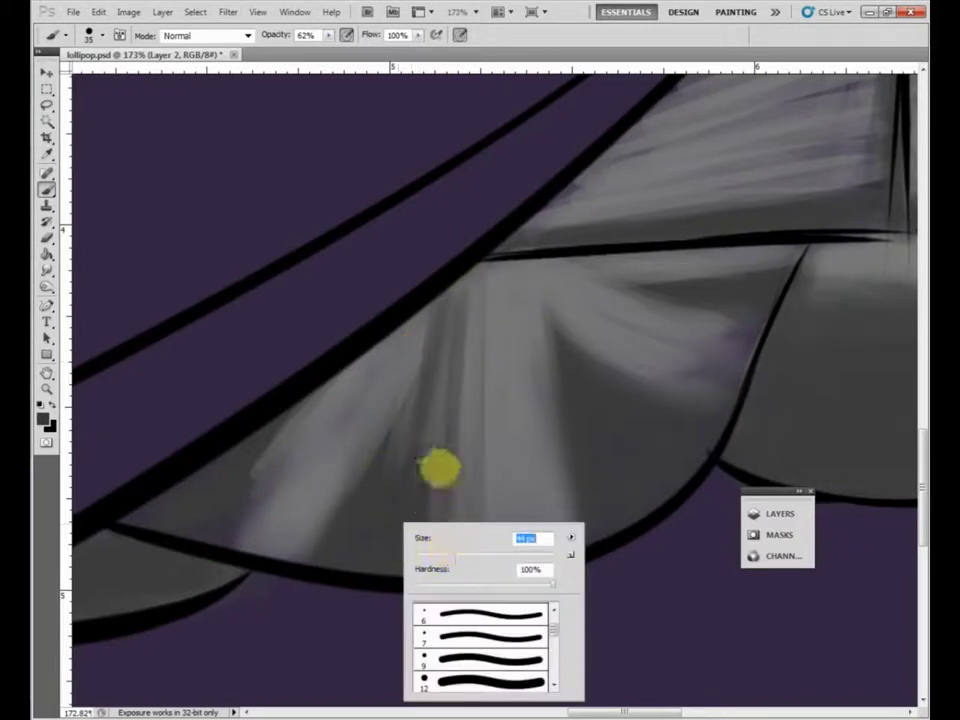
{"action": "left_click_drag", "start_coordinate": [461, 307], "coordinate": [430, 530]}
{"action": "mouse_move", "coordinate": [450, 339]}
{"action": "left_mouse_down"}
{"action": "mouse_move", "coordinate": [427, 379]}
{"action": "mouse_move", "coordinate": [401, 557]}
{"action": "left_mouse_up"}
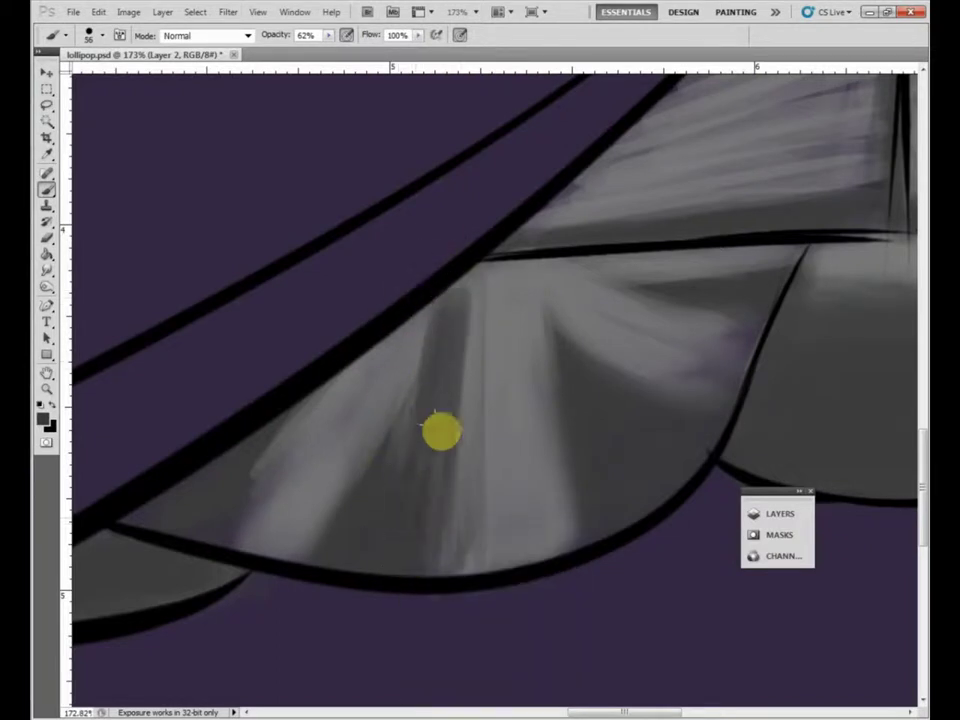
{"action": "mouse_move", "coordinate": [467, 279]}
{"action": "left_mouse_down"}
{"action": "mouse_move", "coordinate": [424, 447]}
{"action": "mouse_move", "coordinate": [448, 248]}
{"action": "mouse_move", "coordinate": [426, 425]}
{"action": "mouse_move", "coordinate": [443, 438]}
{"action": "mouse_move", "coordinate": [465, 308]}
{"action": "mouse_move", "coordinate": [432, 521]}
{"action": "mouse_move", "coordinate": [433, 285]}
{"action": "mouse_move", "coordinate": [367, 455]}
{"action": "mouse_move", "coordinate": [365, 432]}
{"action": "mouse_move", "coordinate": [412, 298]}
{"action": "mouse_move", "coordinate": [293, 575]}
{"action": "mouse_move", "coordinate": [401, 340]}
{"action": "mouse_move", "coordinate": [556, 225]}
{"action": "left_mouse_up"}
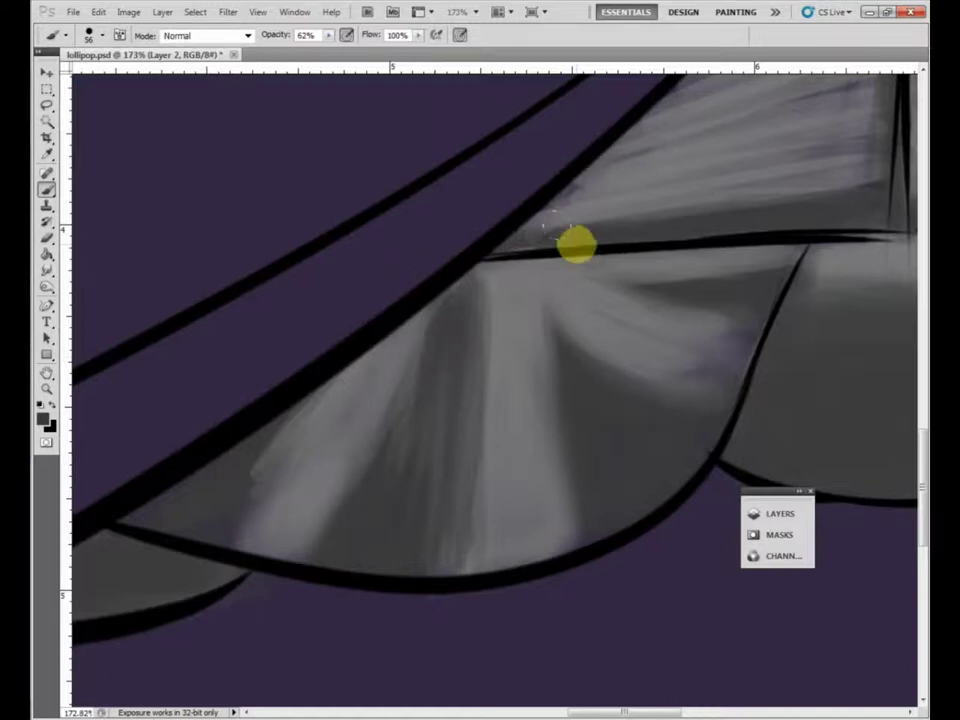
Paint dark grey shadow between the skirt's centre and right folds, and rebuild the centre fold with light grey.
{"action": "mouse_move", "coordinate": [563, 281]}
{"action": "left_mouse_down"}
{"action": "mouse_move", "coordinate": [540, 313]}
{"action": "mouse_move", "coordinate": [558, 331]}
{"action": "mouse_move", "coordinate": [531, 297]}
{"action": "mouse_move", "coordinate": [604, 410]}
{"action": "mouse_move", "coordinate": [525, 283]}
{"action": "mouse_move", "coordinate": [688, 412]}
{"action": "mouse_move", "coordinate": [522, 281]}
{"action": "mouse_move", "coordinate": [696, 399]}
{"action": "mouse_move", "coordinate": [506, 270]}
{"action": "mouse_move", "coordinate": [638, 372]}
{"action": "mouse_move", "coordinate": [518, 282]}
{"action": "mouse_move", "coordinate": [558, 442]}
{"action": "mouse_move", "coordinate": [526, 256]}
{"action": "mouse_move", "coordinate": [592, 466]}
{"action": "left_mouse_up"}
{"action": "mouse_move", "coordinate": [668, 404]}
{"action": "left_mouse_down"}
{"action": "mouse_move", "coordinate": [581, 323]}
{"action": "mouse_move", "coordinate": [677, 391]}
{"action": "mouse_move", "coordinate": [653, 356]}
{"action": "mouse_move", "coordinate": [588, 313]}
{"action": "mouse_move", "coordinate": [726, 379]}
{"action": "mouse_move", "coordinate": [681, 373]}
{"action": "left_mouse_up"}
{"action": "left_click_drag", "start_coordinate": [558, 284], "coordinate": [505, 300]}
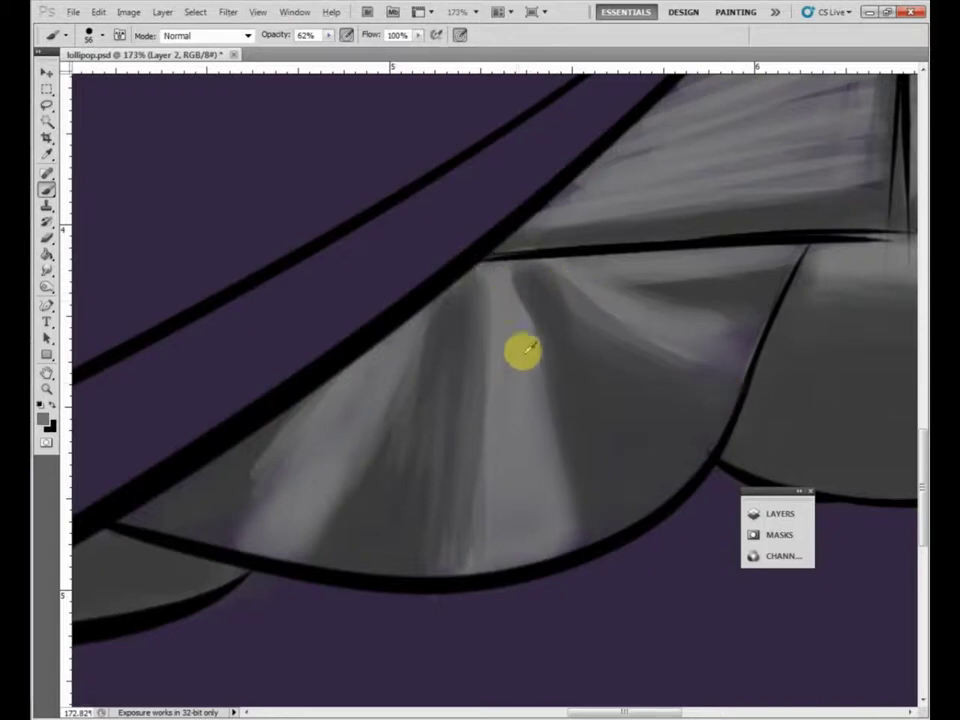
{"action": "left_click_drag", "start_coordinate": [529, 347], "coordinate": [526, 333]}
{"action": "mouse_move", "coordinate": [521, 418]}
{"action": "left_mouse_down"}
{"action": "mouse_move", "coordinate": [507, 281]}
{"action": "mouse_move", "coordinate": [534, 517]}
{"action": "mouse_move", "coordinate": [512, 270]}
{"action": "mouse_move", "coordinate": [508, 416]}
{"action": "left_mouse_up"}
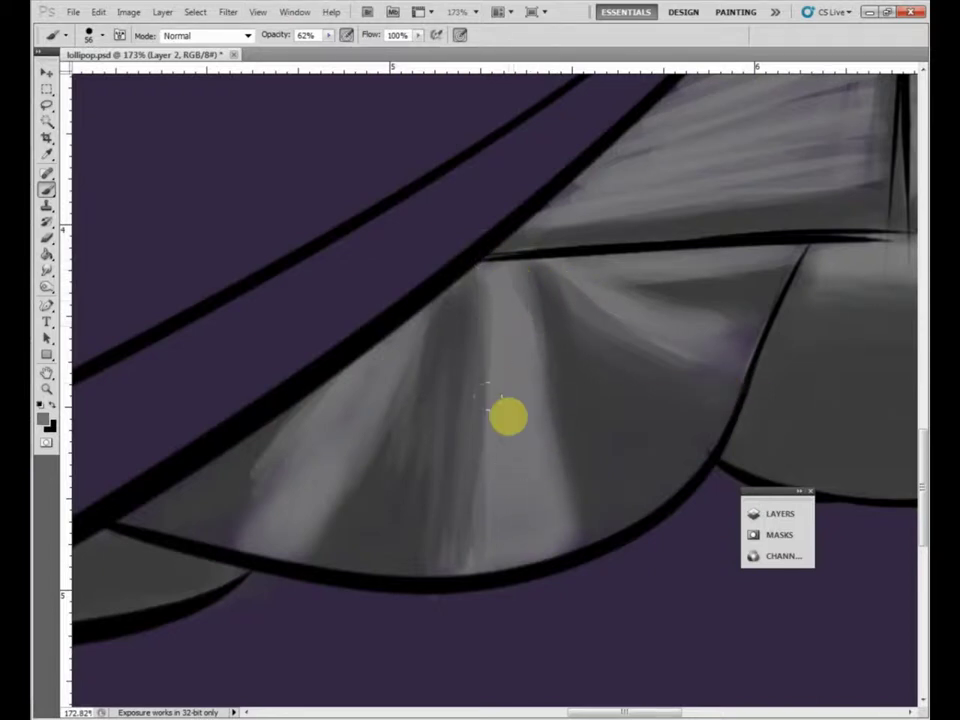
{"action": "mouse_move", "coordinate": [494, 316]}
{"action": "left_mouse_down"}
{"action": "mouse_move", "coordinate": [435, 339]}
{"action": "mouse_move", "coordinate": [384, 386]}
{"action": "mouse_move", "coordinate": [379, 358]}
{"action": "mouse_move", "coordinate": [274, 523]}
{"action": "mouse_move", "coordinate": [416, 326]}
{"action": "mouse_move", "coordinate": [547, 330]}
{"action": "left_mouse_up"}
{"action": "mouse_move", "coordinate": [516, 438]}
{"action": "left_mouse_down"}
{"action": "mouse_move", "coordinate": [484, 471]}
{"action": "mouse_move", "coordinate": [498, 319]}
{"action": "mouse_move", "coordinate": [435, 491]}
{"action": "mouse_move", "coordinate": [561, 261]}
{"action": "mouse_move", "coordinate": [584, 302]}
{"action": "mouse_move", "coordinate": [576, 313]}
{"action": "mouse_move", "coordinate": [590, 370]}
{"action": "left_mouse_up"}
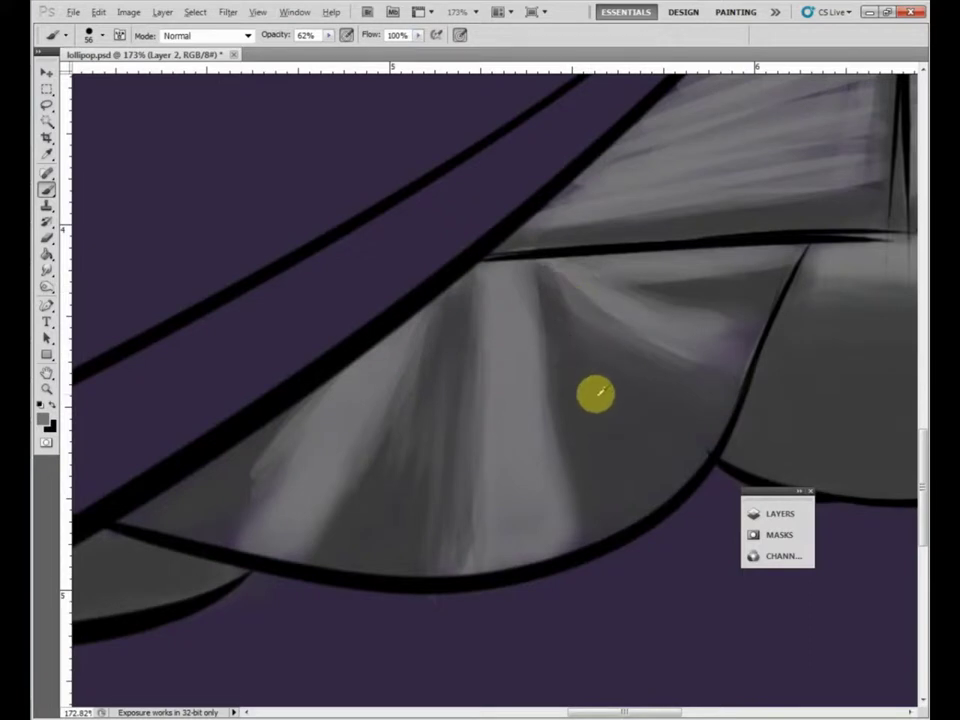
Refine the right edge of the skirt's centre fold with alternating dark and light grey strokes.
{"action": "mouse_move", "coordinate": [557, 326]}
{"action": "left_mouse_down"}
{"action": "mouse_move", "coordinate": [574, 436]}
{"action": "mouse_move", "coordinate": [533, 314]}
{"action": "mouse_move", "coordinate": [579, 466]}
{"action": "mouse_move", "coordinate": [525, 270]}
{"action": "mouse_move", "coordinate": [551, 367]}
{"action": "left_mouse_up"}
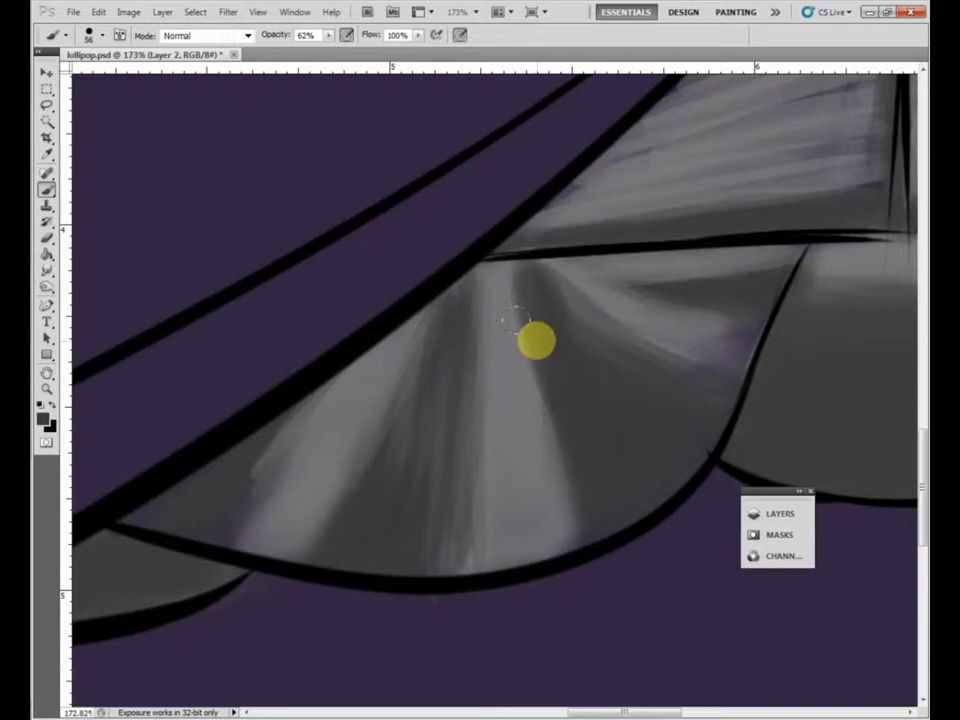
{"action": "mouse_move", "coordinate": [536, 335]}
{"action": "left_mouse_down"}
{"action": "mouse_move", "coordinate": [551, 461]}
{"action": "mouse_move", "coordinate": [525, 476]}
{"action": "mouse_move", "coordinate": [514, 317]}
{"action": "mouse_move", "coordinate": [523, 386]}
{"action": "mouse_move", "coordinate": [527, 309]}
{"action": "mouse_move", "coordinate": [531, 333]}
{"action": "left_mouse_up"}
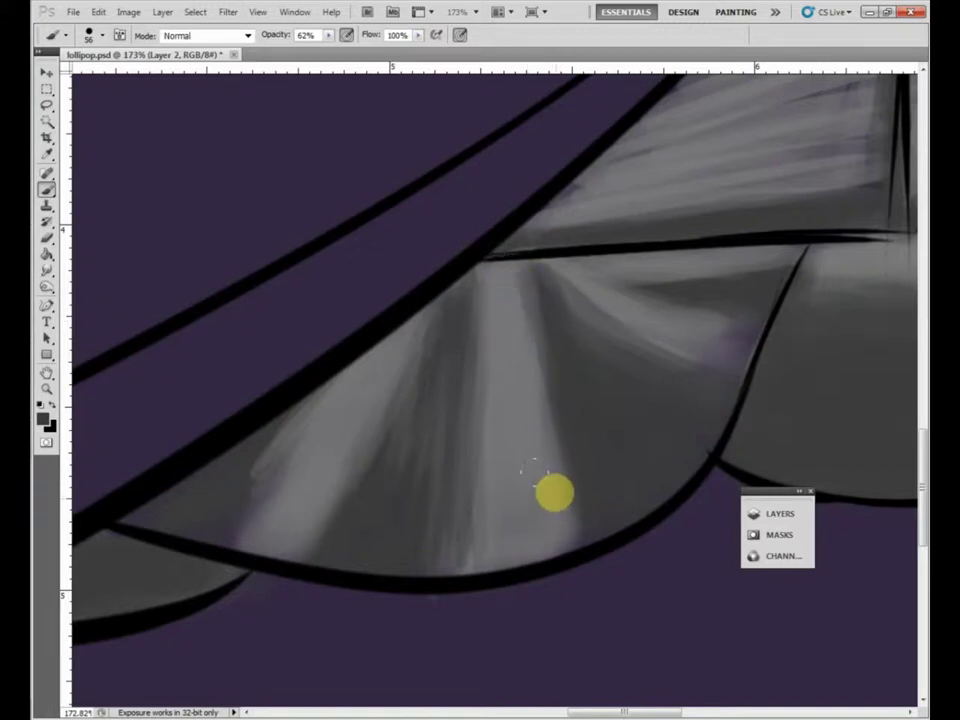
{"action": "left_click_drag", "start_coordinate": [648, 347], "coordinate": [556, 427]}
{"action": "mouse_move", "coordinate": [534, 509]}
{"action": "left_mouse_down"}
{"action": "mouse_move", "coordinate": [524, 508]}
{"action": "mouse_move", "coordinate": [559, 375]}
{"action": "left_mouse_up"}
{"action": "mouse_move", "coordinate": [507, 336]}
{"action": "left_mouse_down"}
{"action": "mouse_move", "coordinate": [657, 371]}
{"action": "mouse_move", "coordinate": [485, 345]}
{"action": "left_mouse_up"}
{"action": "left_click_drag", "start_coordinate": [525, 411], "coordinate": [640, 340]}
{"action": "mouse_move", "coordinate": [555, 387]}
{"action": "left_mouse_down"}
{"action": "mouse_move", "coordinate": [611, 377]}
{"action": "mouse_move", "coordinate": [695, 387]}
{"action": "mouse_move", "coordinate": [571, 380]}
{"action": "mouse_move", "coordinate": [429, 495]}
{"action": "mouse_move", "coordinate": [429, 471]}
{"action": "mouse_move", "coordinate": [510, 392]}
{"action": "mouse_move", "coordinate": [415, 490]}
{"action": "mouse_move", "coordinate": [526, 407]}
{"action": "mouse_move", "coordinate": [432, 481]}
{"action": "mouse_move", "coordinate": [415, 543]}
{"action": "mouse_move", "coordinate": [471, 429]}
{"action": "mouse_move", "coordinate": [373, 536]}
{"action": "mouse_move", "coordinate": [530, 356]}
{"action": "mouse_move", "coordinate": [609, 401]}
{"action": "mouse_move", "coordinate": [540, 489]}
{"action": "mouse_move", "coordinate": [639, 289]}
{"action": "mouse_move", "coordinate": [648, 327]}
{"action": "mouse_move", "coordinate": [636, 463]}
{"action": "mouse_move", "coordinate": [645, 407]}
{"action": "mouse_move", "coordinate": [639, 298]}
{"action": "mouse_move", "coordinate": [637, 405]}
{"action": "mouse_move", "coordinate": [617, 538]}
{"action": "left_mouse_up"}
Smooth light grey over the purple streaks on the chainsaw body's lower front face and along its vertical edge.
{"action": "scroll", "coordinate": [606, 423], "scroll_direction": "down", "scroll_amount": 4}
{"action": "left_click_drag", "start_coordinate": [703, 387], "coordinate": [729, 418]}
{"action": "left_click_drag", "start_coordinate": [815, 350], "coordinate": [692, 422]}
{"action": "left_click_drag", "start_coordinate": [895, 312], "coordinate": [644, 437]}
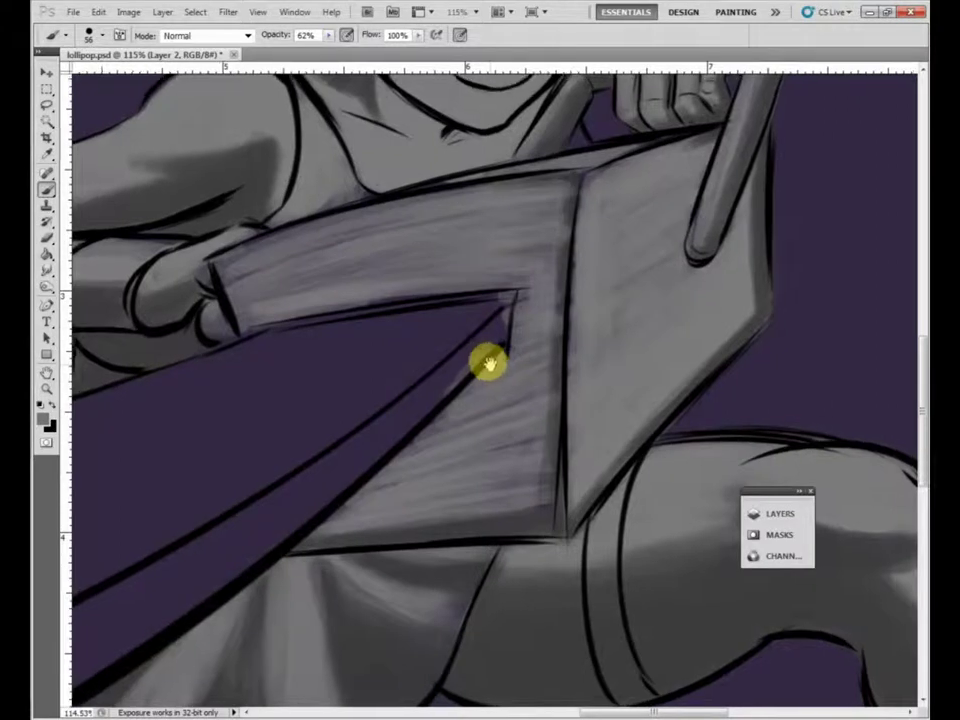
{"action": "left_click_drag", "start_coordinate": [489, 364], "coordinate": [478, 362]}
{"action": "scroll", "coordinate": [524, 352], "scroll_direction": "up", "scroll_amount": 5}
{"action": "left_click_drag", "start_coordinate": [556, 181], "coordinate": [537, 515]}
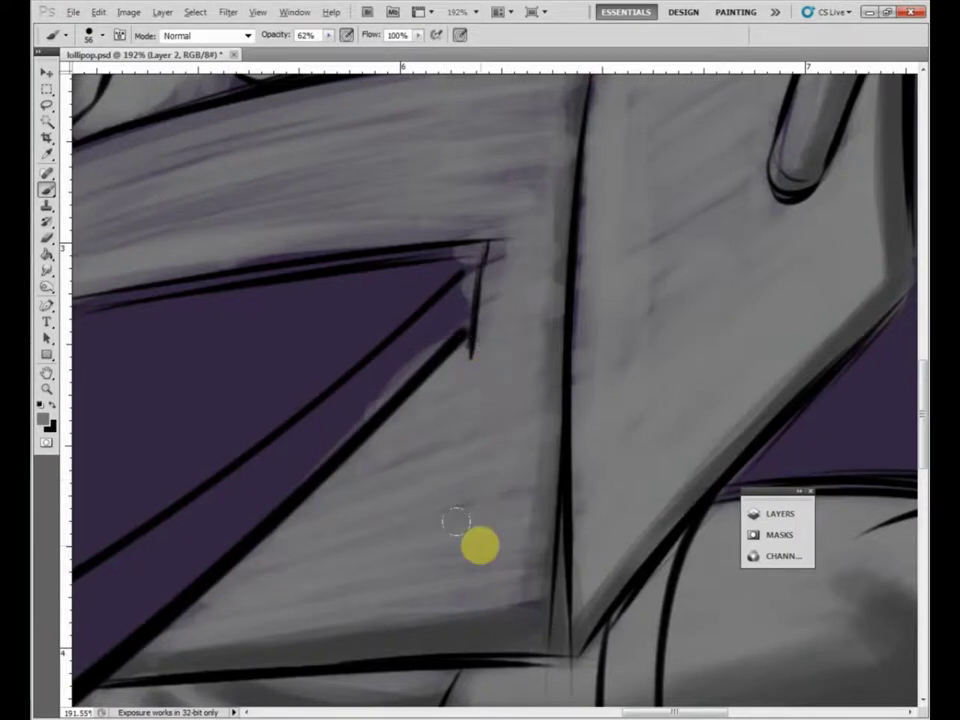
Blend light grey over the purple streaks on the chainsaw body's upper front face and around the blade corner.
{"action": "scroll", "coordinate": [480, 545], "scroll_direction": "down", "scroll_amount": 3}
{"action": "left_click_drag", "start_coordinate": [466, 320], "coordinate": [544, 362]}
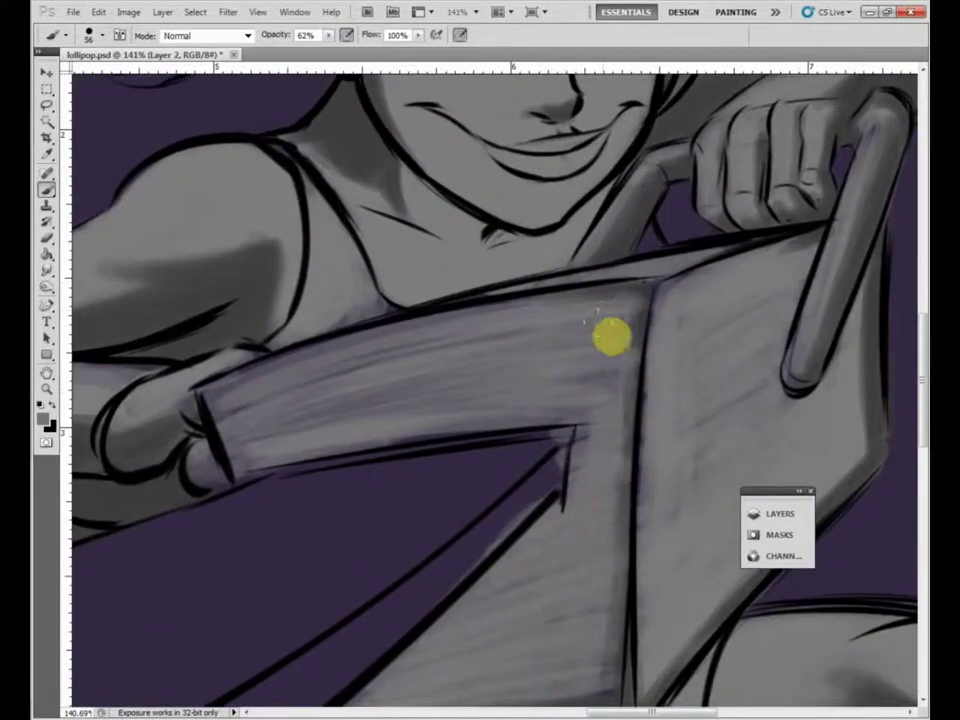
{"action": "scroll", "coordinate": [574, 422], "scroll_direction": "up", "scroll_amount": 2}
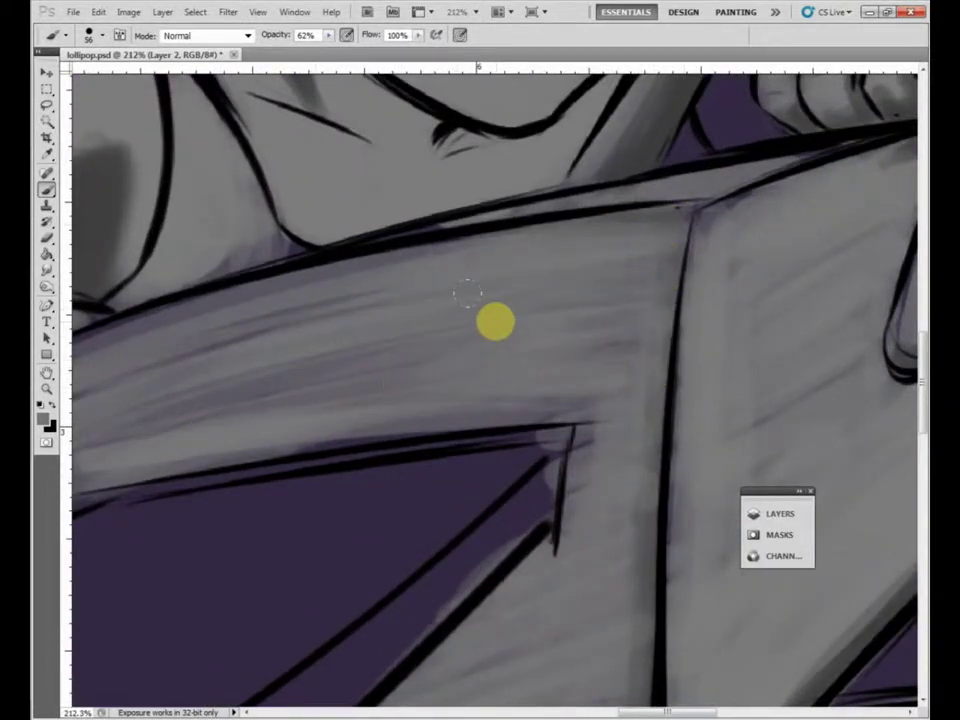
{"action": "scroll", "coordinate": [467, 292], "scroll_direction": "down", "scroll_amount": 2}
{"action": "left_click_drag", "start_coordinate": [492, 314], "coordinate": [628, 298]}
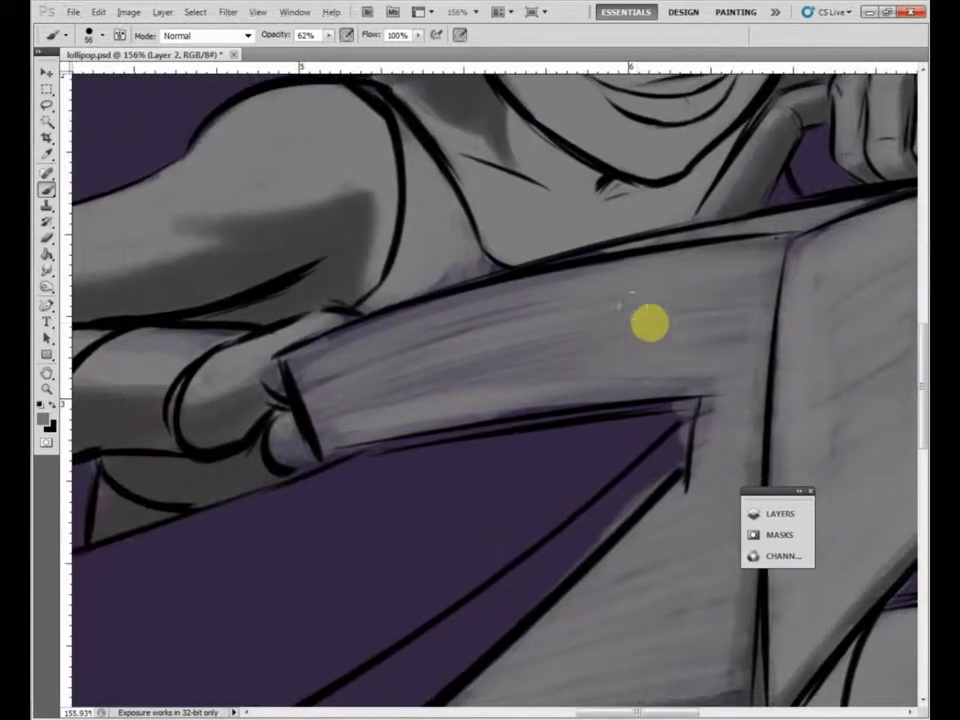
{"action": "scroll", "coordinate": [425, 350], "scroll_direction": "up", "scroll_amount": 1}
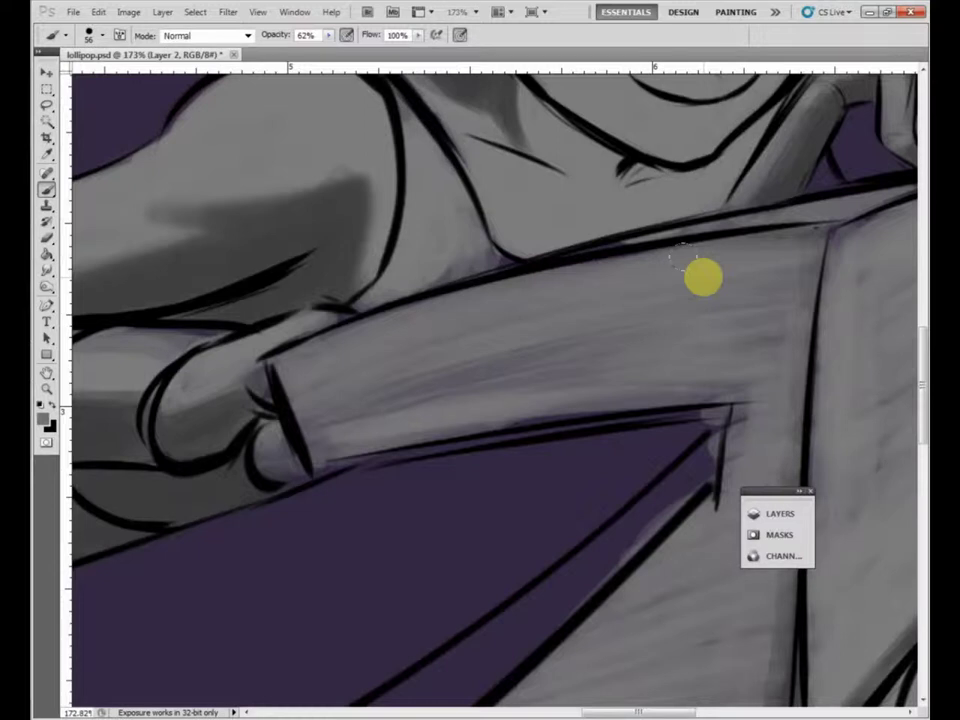
{"action": "left_click_drag", "start_coordinate": [741, 303], "coordinate": [740, 398]}
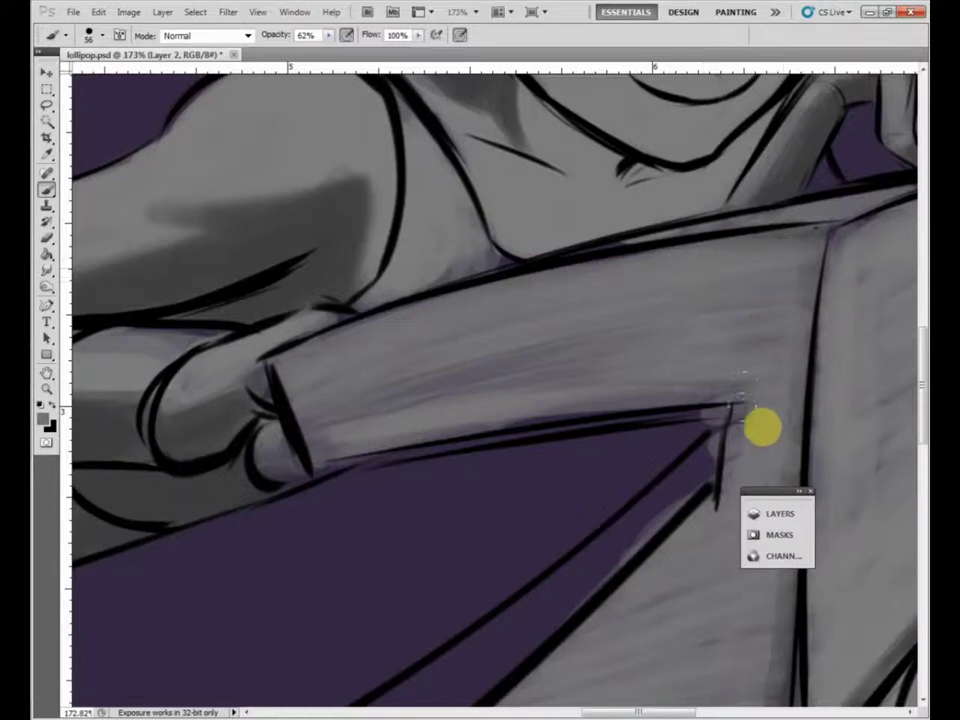
{"action": "left_click_drag", "start_coordinate": [806, 270], "coordinate": [784, 476]}
{"action": "mouse_move", "coordinate": [781, 245]}
{"action": "left_mouse_down"}
{"action": "mouse_move", "coordinate": [711, 253]}
{"action": "mouse_move", "coordinate": [769, 299]}
{"action": "left_mouse_up"}
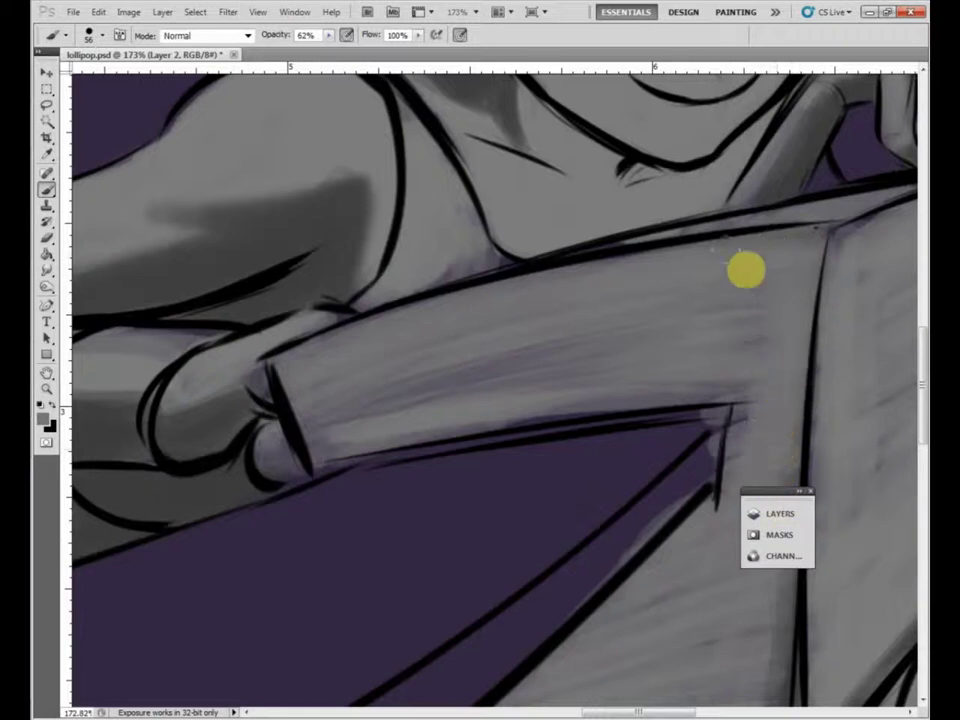
Examine the grey shading on the chainsaw body, its handle, the gripping hand and the face.
{"action": "scroll", "coordinate": [612, 303], "scroll_direction": "down", "scroll_amount": 3}
{"action": "left_click_drag", "start_coordinate": [735, 356], "coordinate": [671, 270]}
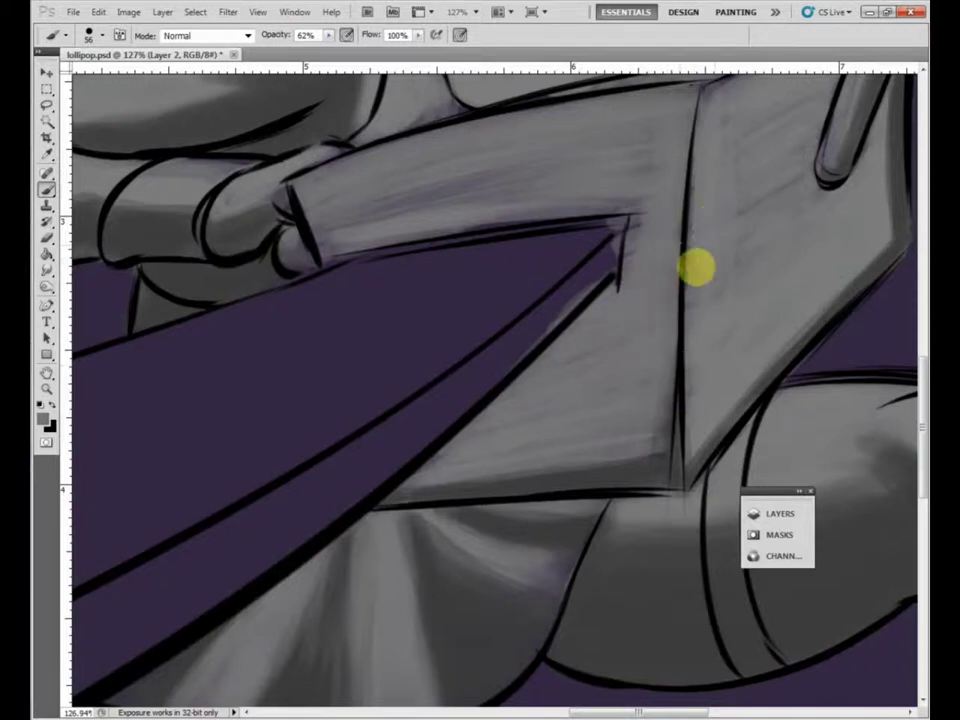
{"action": "left_click_drag", "start_coordinate": [760, 222], "coordinate": [654, 312]}
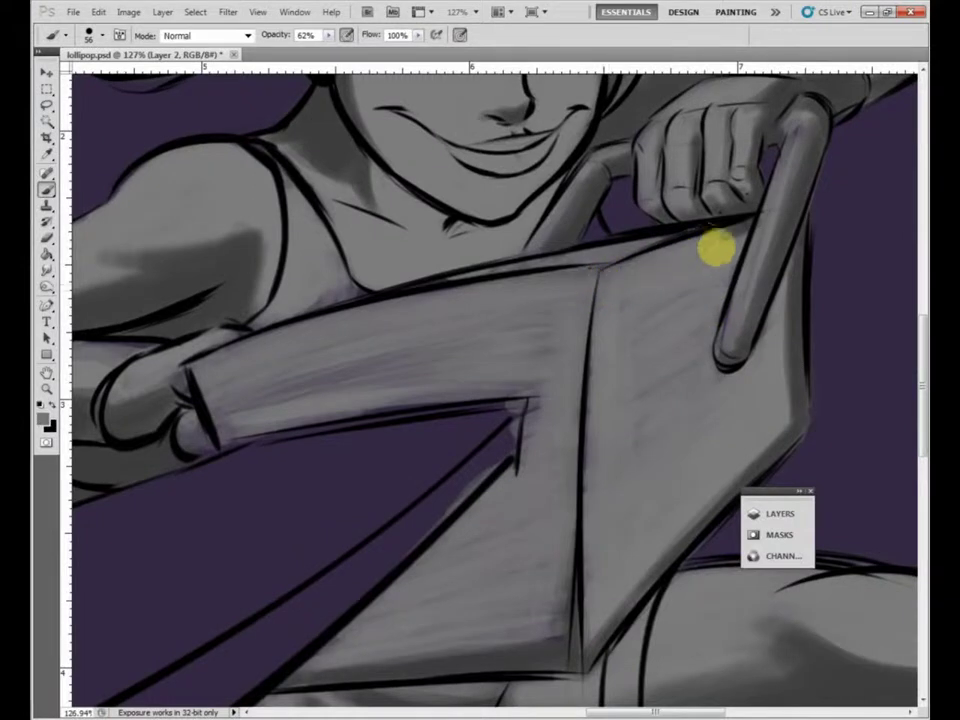
{"action": "scroll", "coordinate": [718, 216], "scroll_direction": "down", "scroll_amount": 2}
{"action": "scroll", "coordinate": [789, 189], "scroll_direction": "up", "scroll_amount": 5}
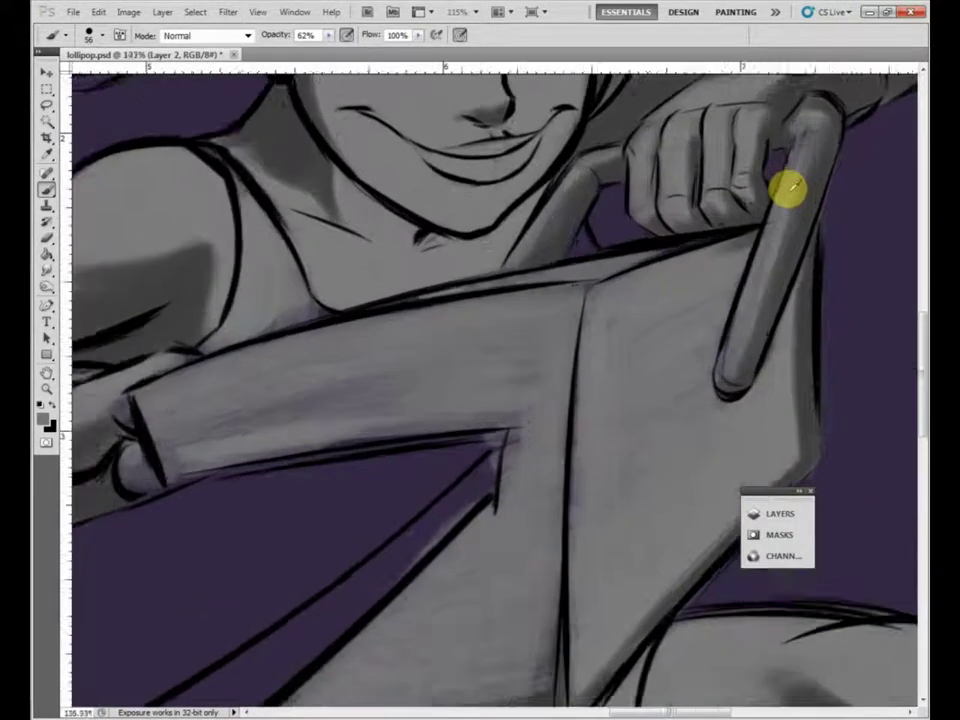
{"action": "left_click_drag", "start_coordinate": [768, 232], "coordinate": [716, 309]}
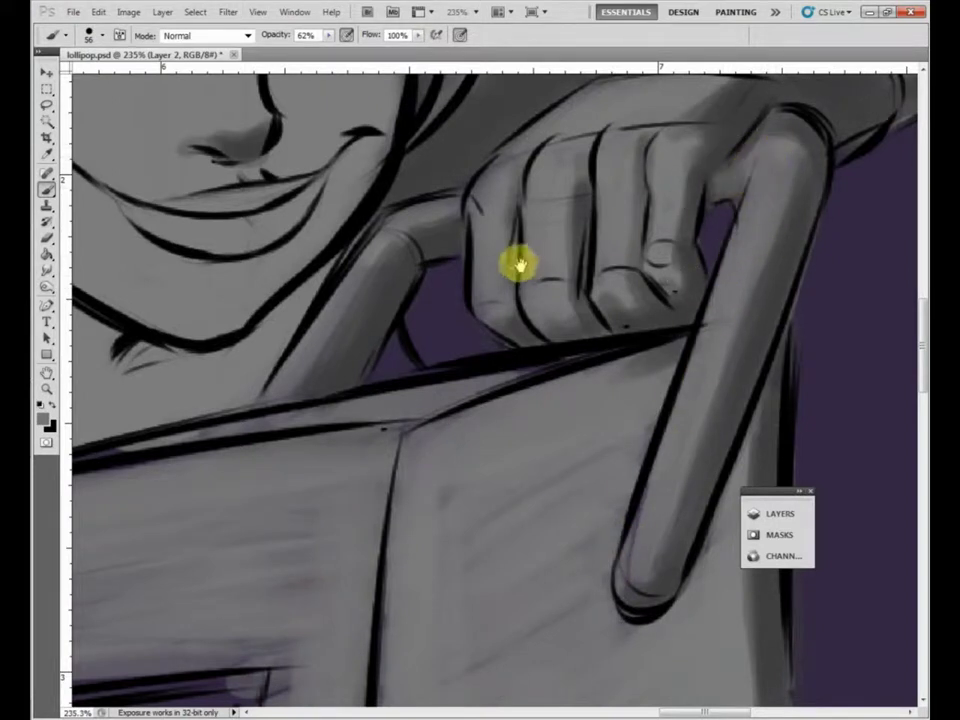
{"action": "left_click_drag", "start_coordinate": [519, 261], "coordinate": [632, 251]}
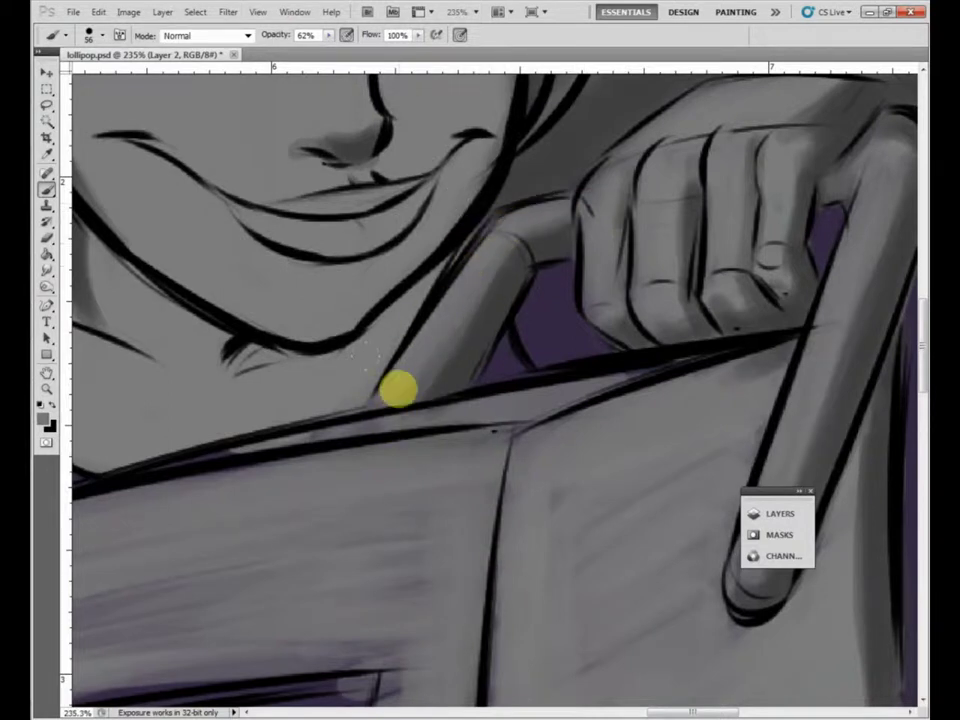
{"action": "scroll", "coordinate": [399, 388], "scroll_direction": "down", "scroll_amount": 2}
{"action": "scroll", "coordinate": [788, 250], "scroll_direction": "up", "scroll_amount": 1}
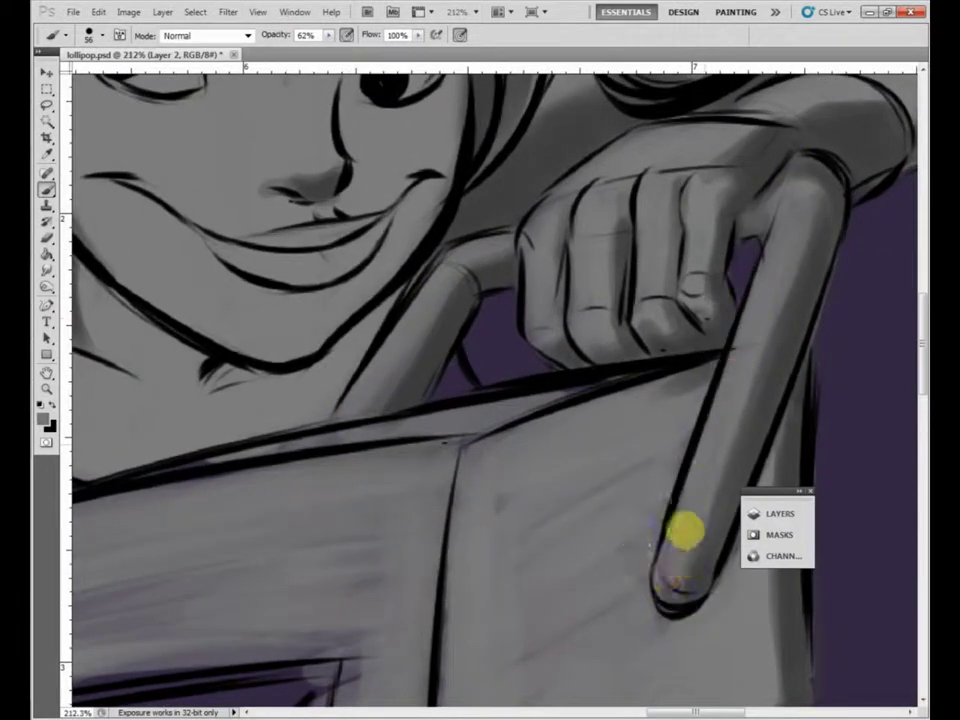
{"action": "scroll", "coordinate": [683, 535], "scroll_direction": "down", "scroll_amount": 1, "text": "alt"}
{"action": "scroll", "coordinate": [683, 522], "scroll_direction": "down", "scroll_amount": 5, "text": "alt"}
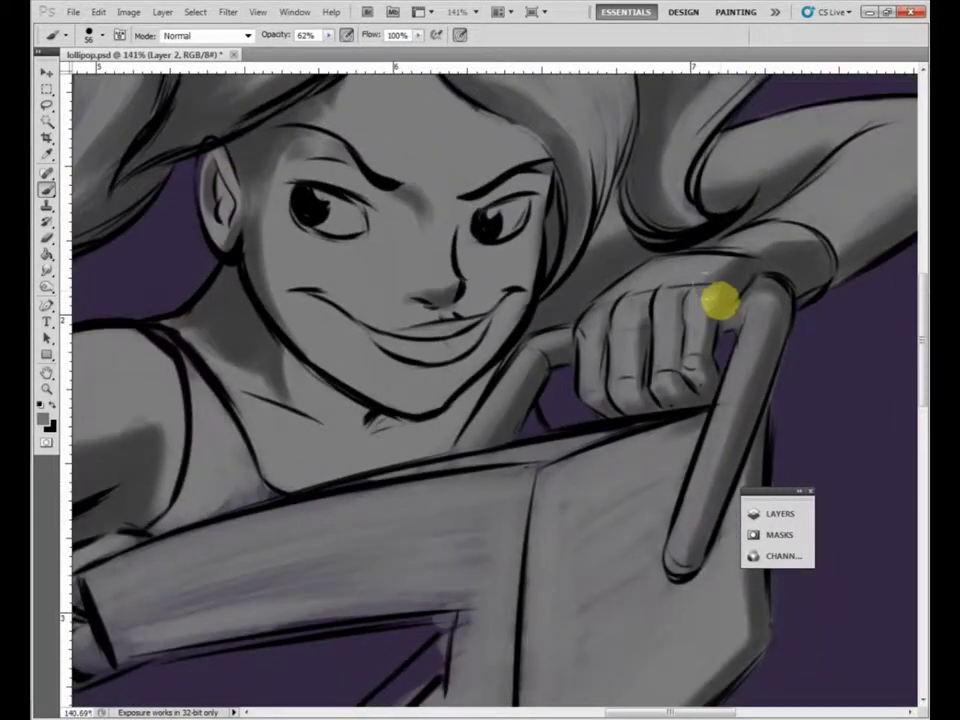
{"action": "scroll", "coordinate": [516, 444], "scroll_direction": "up", "scroll_amount": 3, "text": "alt"}
{"action": "scroll", "coordinate": [663, 362], "scroll_direction": "up", "scroll_amount": 2, "text": "alt"}
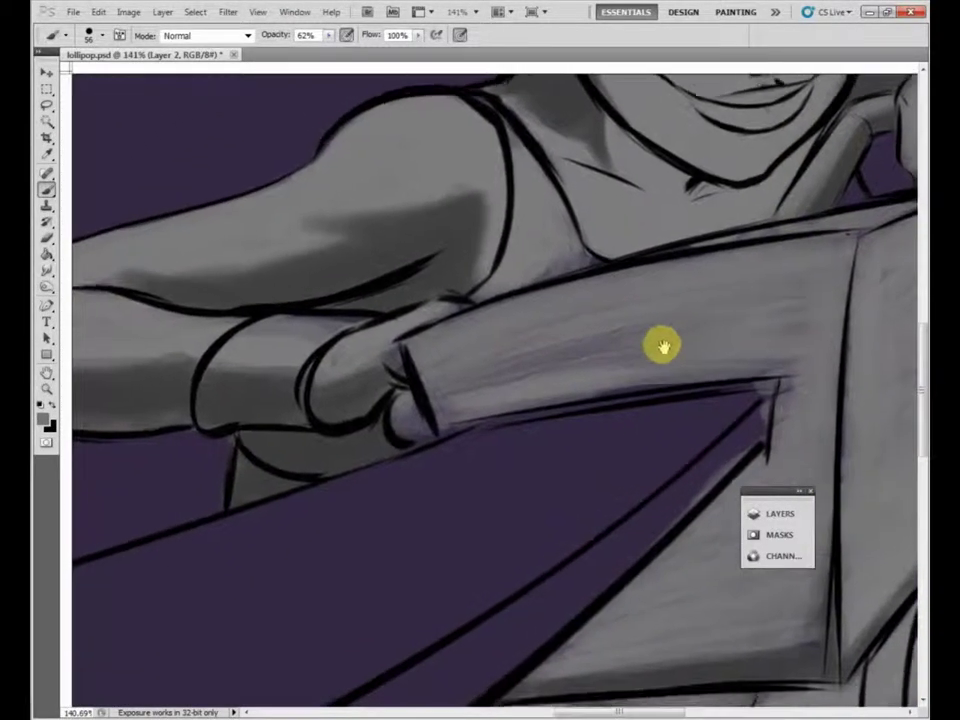
Blend light grey over the purple streaks on the tank top between the shoulder strap and the chainsaw handle.
{"action": "scroll", "coordinate": [495, 390], "scroll_direction": "up", "scroll_amount": 1, "text": "alt"}
{"action": "mouse_move", "coordinate": [541, 403]}
{"action": "left_mouse_down"}
{"action": "mouse_move", "coordinate": [558, 355]}
{"action": "mouse_move", "coordinate": [537, 350]}
{"action": "mouse_move", "coordinate": [638, 301]}
{"action": "mouse_move", "coordinate": [453, 340]}
{"action": "mouse_move", "coordinate": [712, 280]}
{"action": "mouse_move", "coordinate": [691, 269]}
{"action": "mouse_move", "coordinate": [535, 286]}
{"action": "mouse_move", "coordinate": [465, 354]}
{"action": "left_mouse_up"}
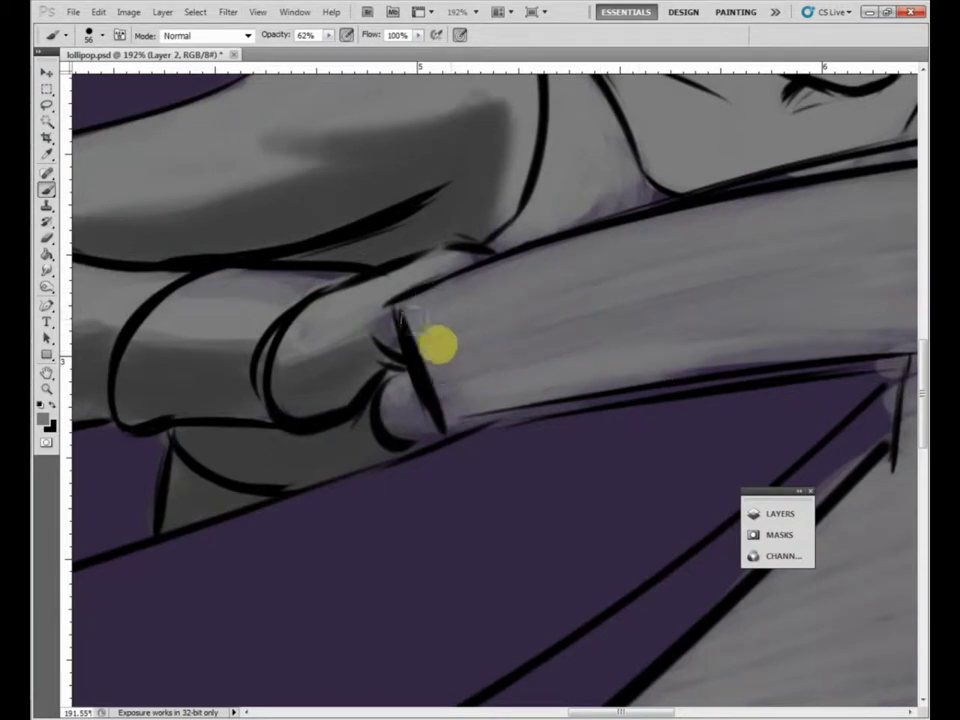
{"action": "scroll", "coordinate": [683, 314], "scroll_direction": "down", "scroll_amount": 2, "text": "alt"}
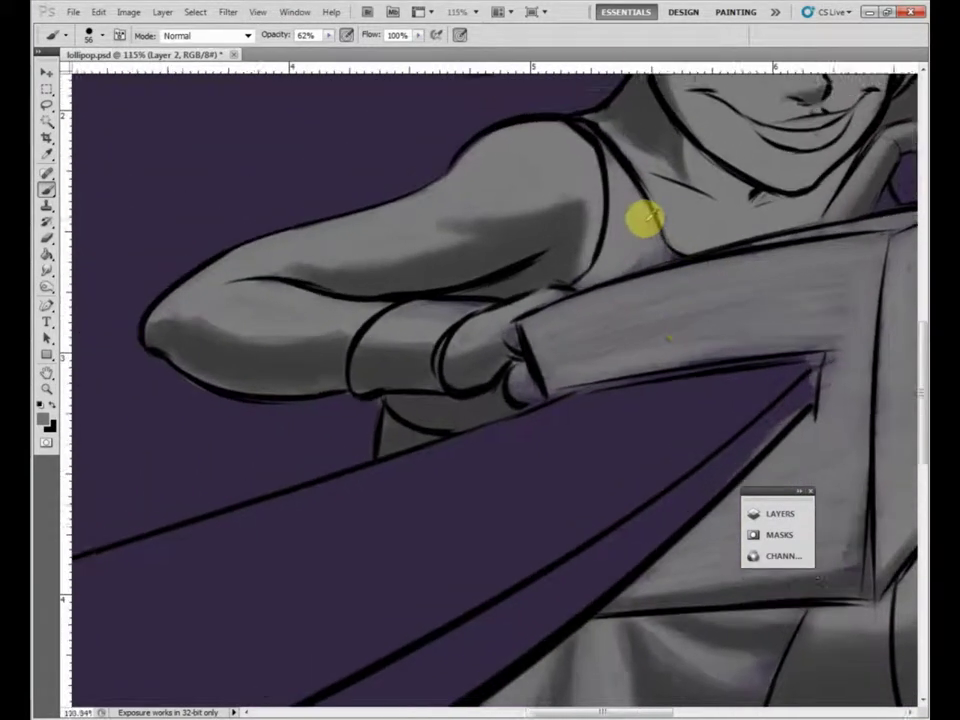
{"action": "scroll", "coordinate": [645, 216], "scroll_direction": "up", "scroll_amount": 2, "text": "alt"}
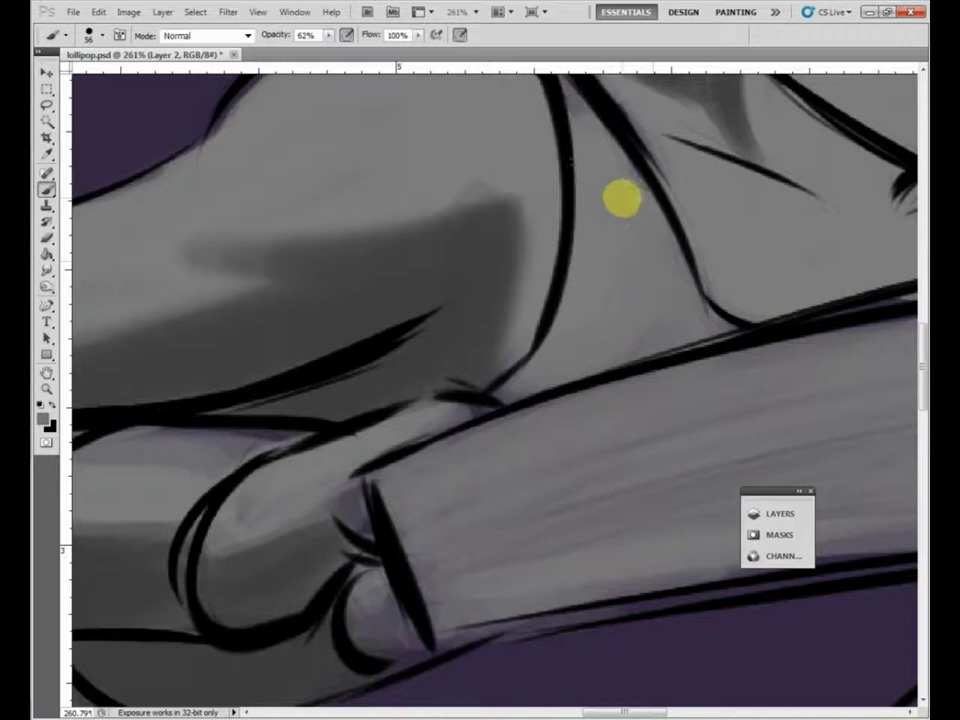
{"action": "scroll", "coordinate": [622, 199], "scroll_direction": "down", "scroll_amount": 2}
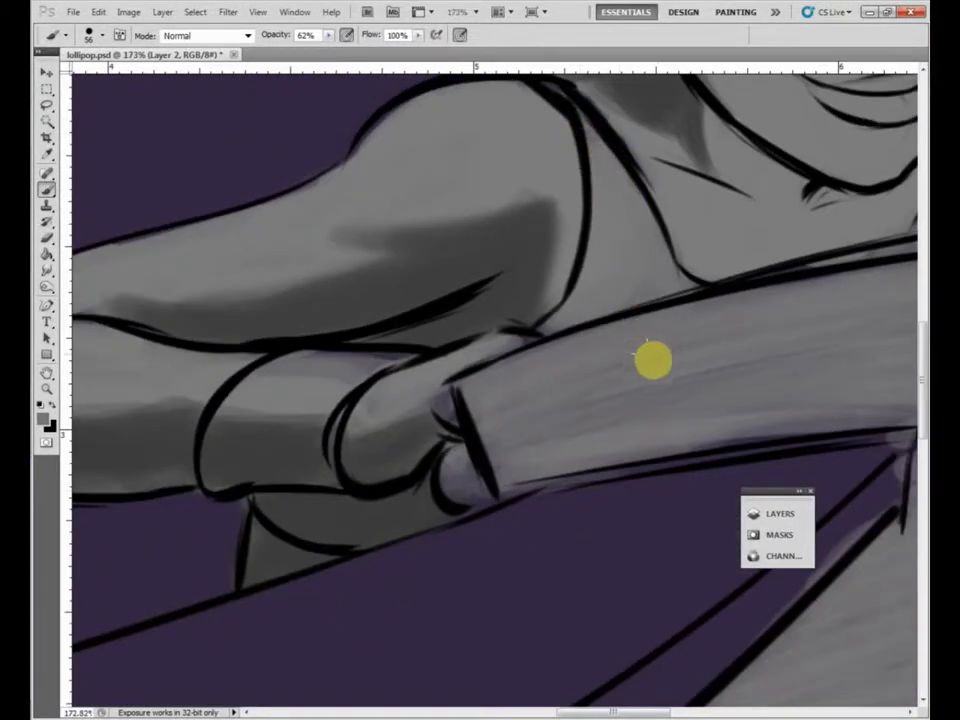
Soften the upper edge of the dark shadow on the bent upper arm with light grey strokes.
{"action": "scroll", "coordinate": [430, 345], "scroll_direction": "down", "scroll_amount": 1}
{"action": "left_click_drag", "start_coordinate": [388, 321], "coordinate": [537, 337]}
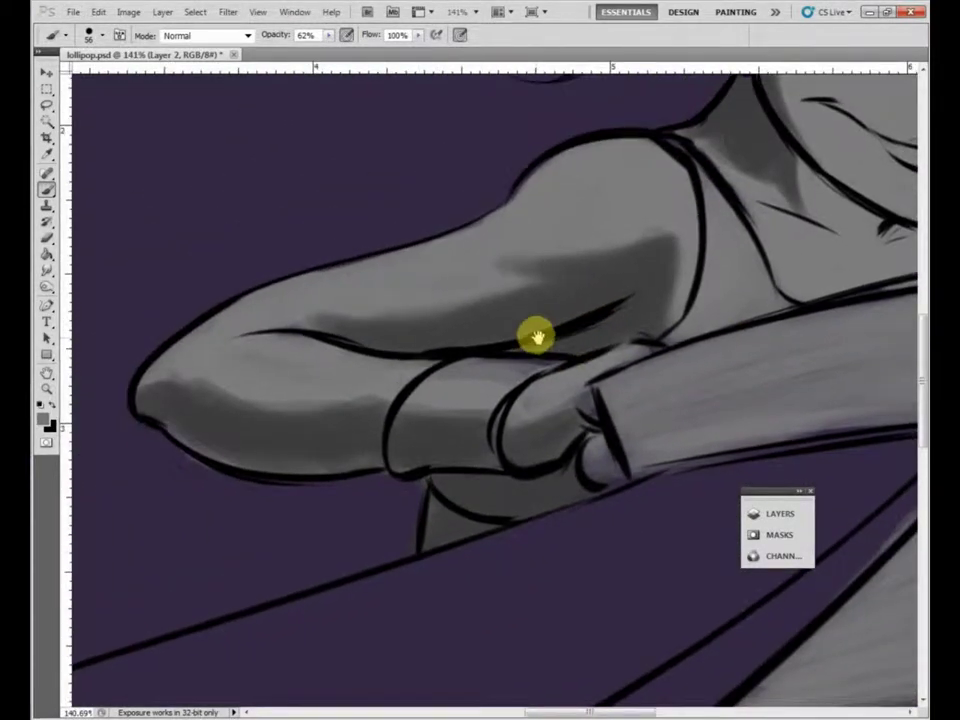
{"action": "scroll", "coordinate": [536, 338], "scroll_direction": "up", "scroll_amount": 2}
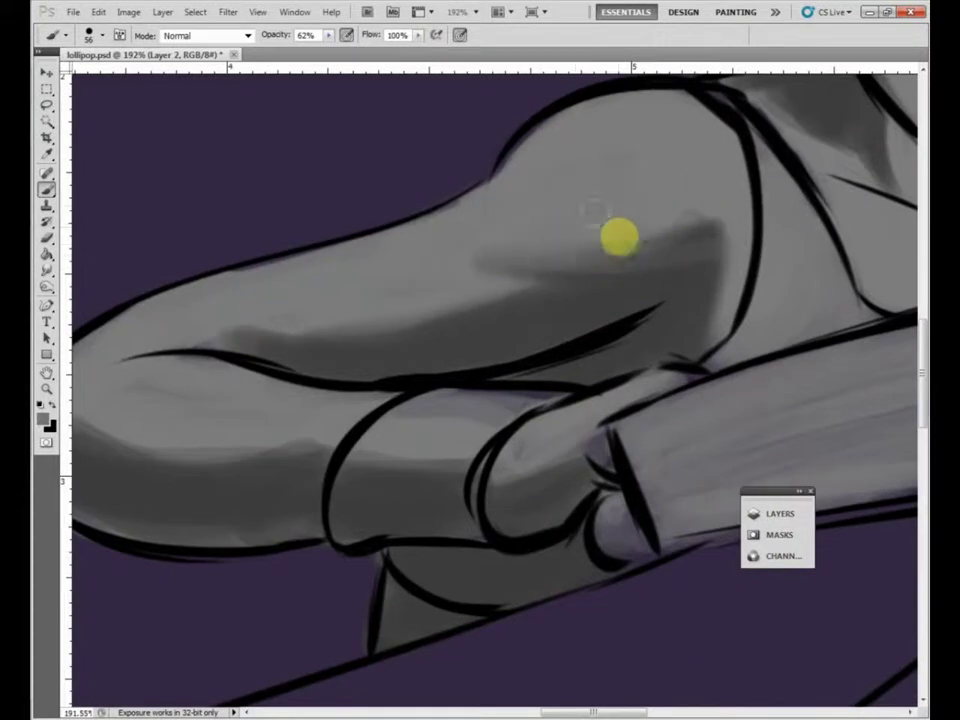
{"action": "left_click_drag", "start_coordinate": [619, 237], "coordinate": [684, 202]}
{"action": "left_click_drag", "start_coordinate": [225, 322], "coordinate": [536, 280]}
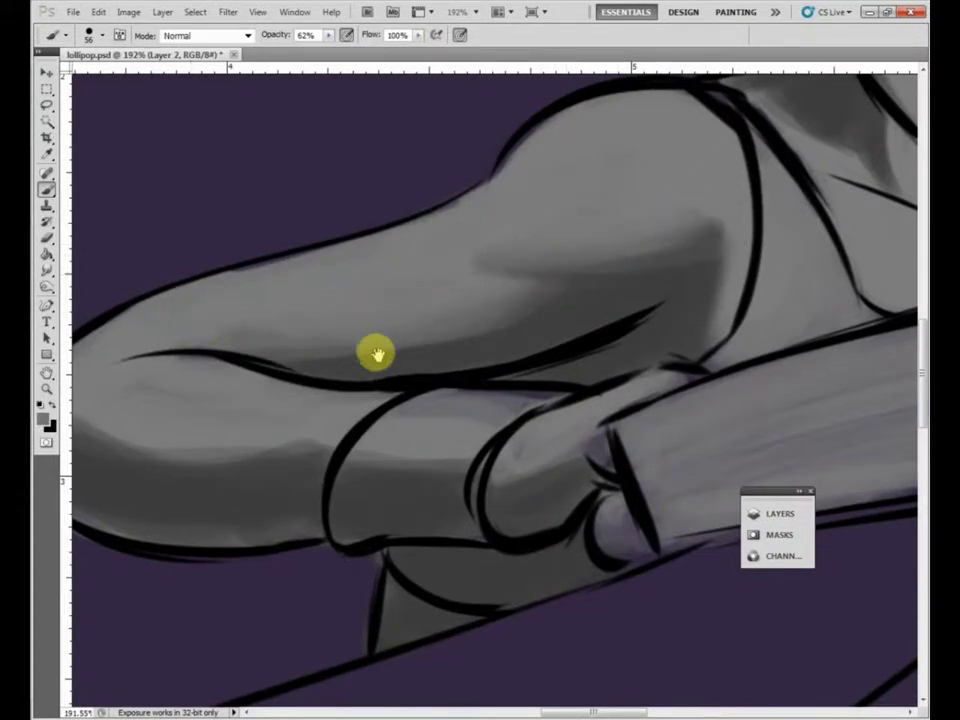
Blend light grey over the bent forearm's shadow edge and the purple streaks at the top of the wristband.
{"action": "left_click_drag", "start_coordinate": [377, 355], "coordinate": [594, 296]}
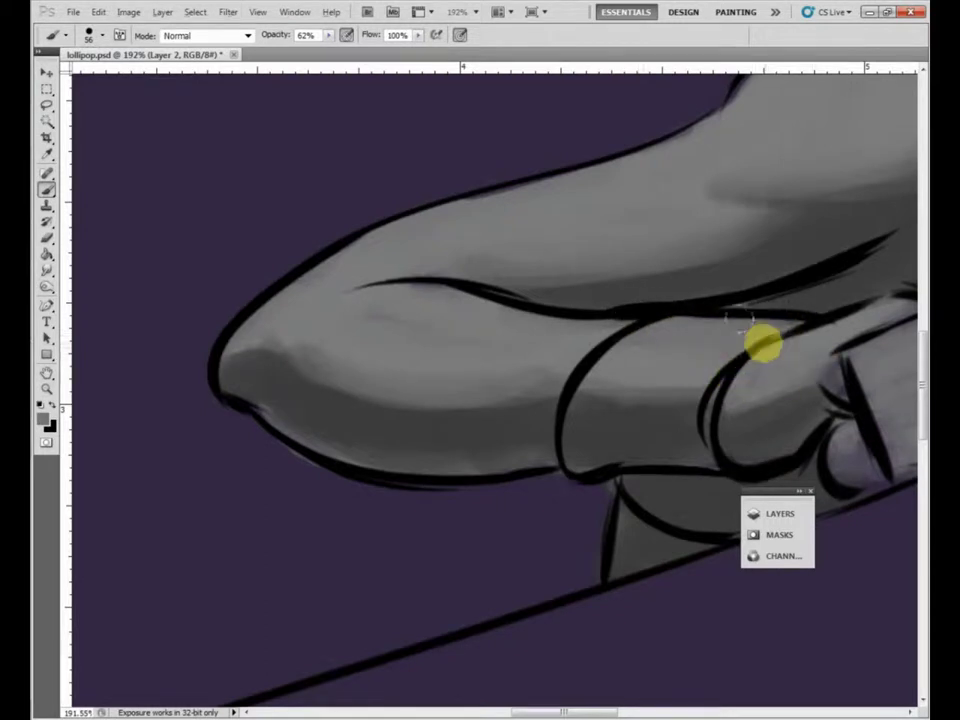
{"action": "scroll", "coordinate": [762, 343], "scroll_direction": "down", "scroll_amount": 3}
{"action": "left_click_drag", "start_coordinate": [746, 298], "coordinate": [451, 362]}
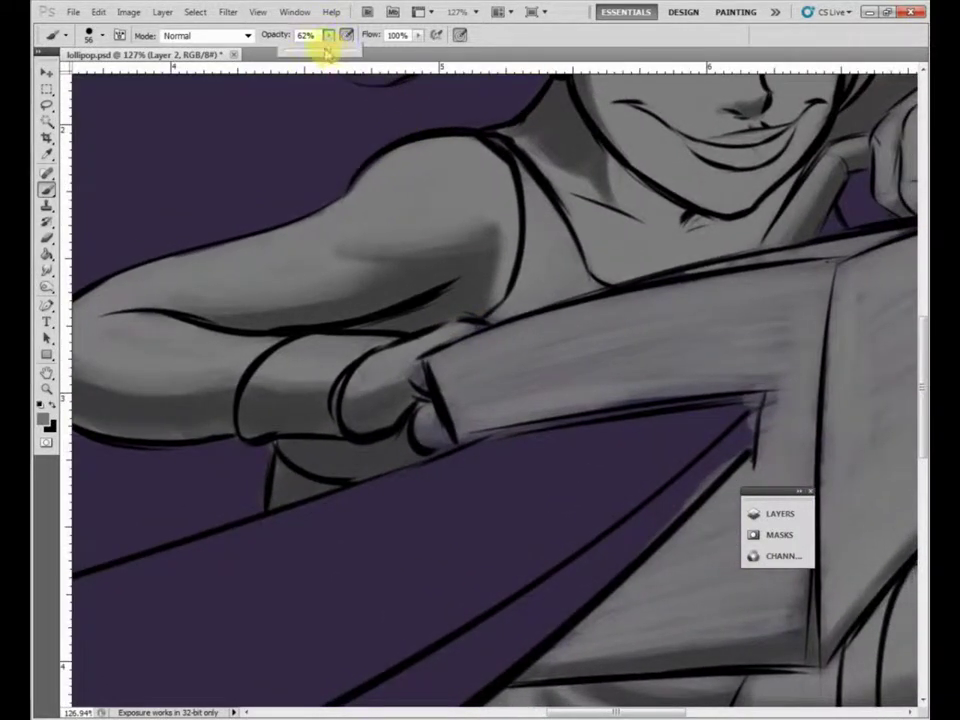
Paint a lighter reflected rim along the lower edge of the forearm and wristband with a 16 px brush at 19% opacity.
{"action": "scroll", "coordinate": [354, 454], "scroll_direction": "up", "scroll_amount": 5}
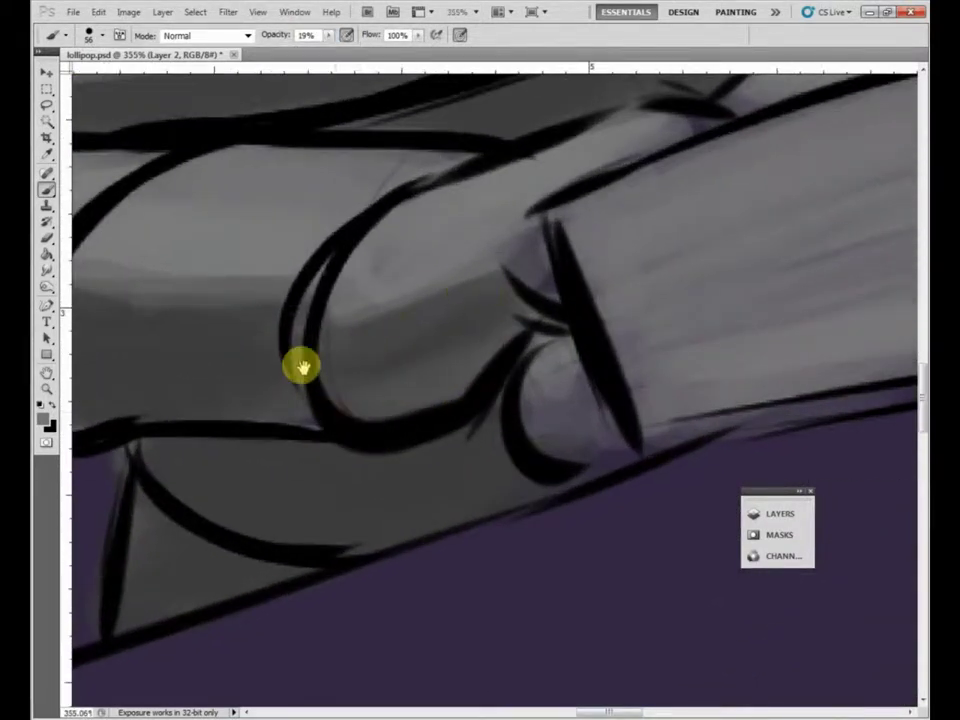
{"action": "left_click_drag", "start_coordinate": [300, 366], "coordinate": [484, 324]}
{"action": "right_click", "coordinate": [542, 336]}
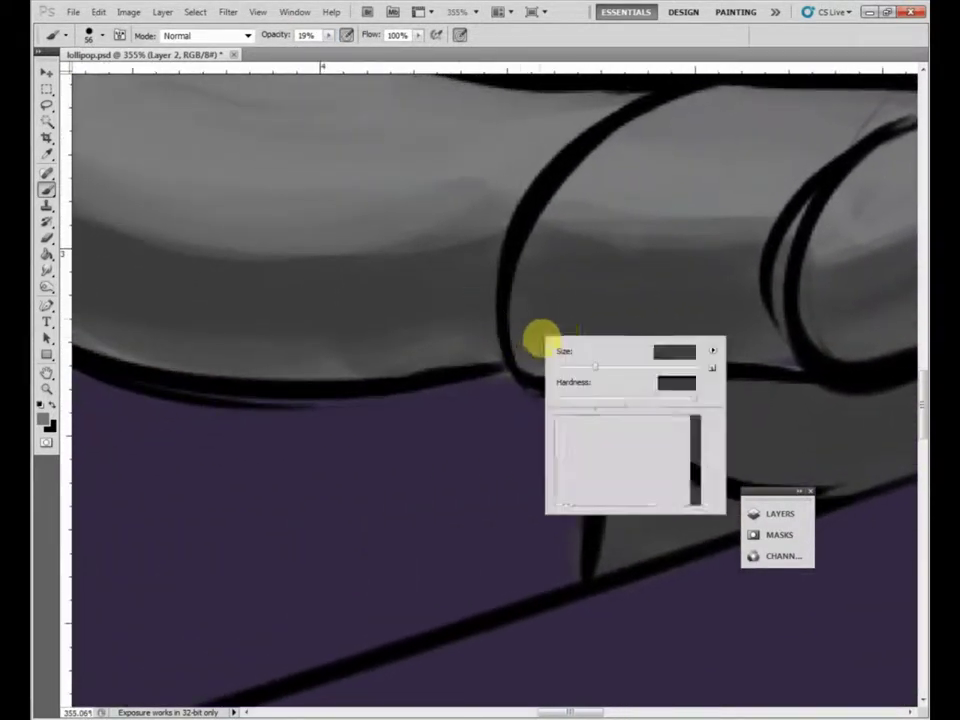
{"action": "left_click_drag", "start_coordinate": [503, 302], "coordinate": [600, 349]}
{"action": "mouse_move", "coordinate": [519, 326]}
{"action": "left_mouse_down"}
{"action": "mouse_move", "coordinate": [615, 360]}
{"action": "mouse_move", "coordinate": [703, 368]}
{"action": "mouse_move", "coordinate": [542, 315]}
{"action": "mouse_move", "coordinate": [557, 342]}
{"action": "left_mouse_up"}
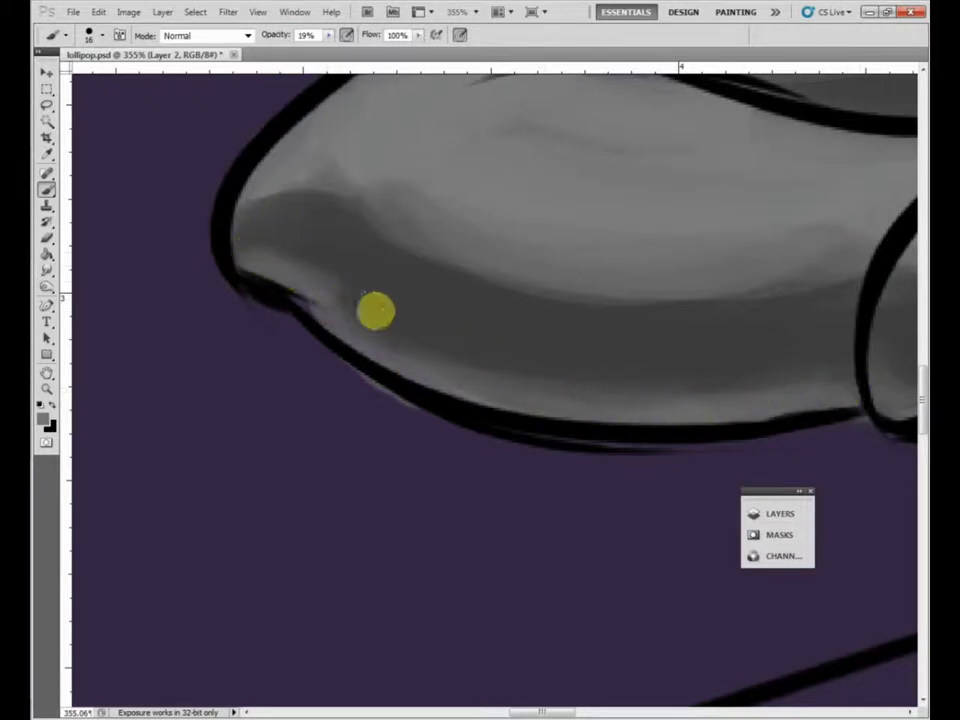
Blend dark grey into the light rim along the lower edge of the forearm, elbow and wristband.
{"action": "scroll", "coordinate": [647, 407], "scroll_direction": "down", "scroll_amount": 4}
{"action": "mouse_move", "coordinate": [615, 389]}
{"action": "left_mouse_down"}
{"action": "mouse_move", "coordinate": [523, 361]}
{"action": "mouse_move", "coordinate": [551, 383]}
{"action": "mouse_move", "coordinate": [493, 420]}
{"action": "left_mouse_up"}
{"action": "scroll", "coordinate": [490, 420], "scroll_direction": "up", "scroll_amount": 5}
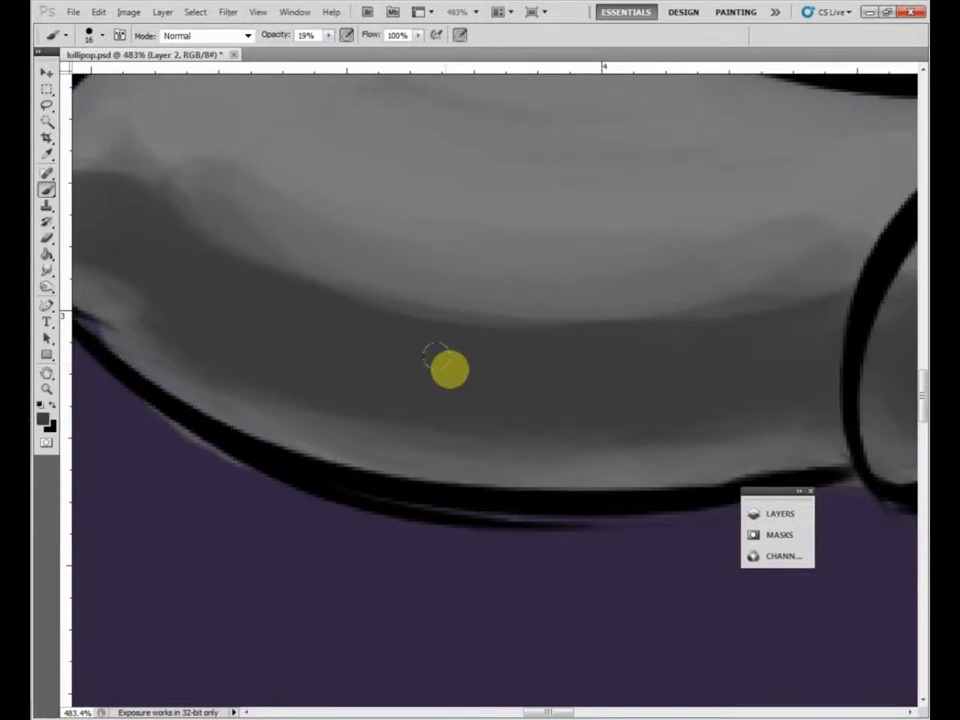
{"action": "scroll", "coordinate": [449, 370], "scroll_direction": "down", "scroll_amount": 2}
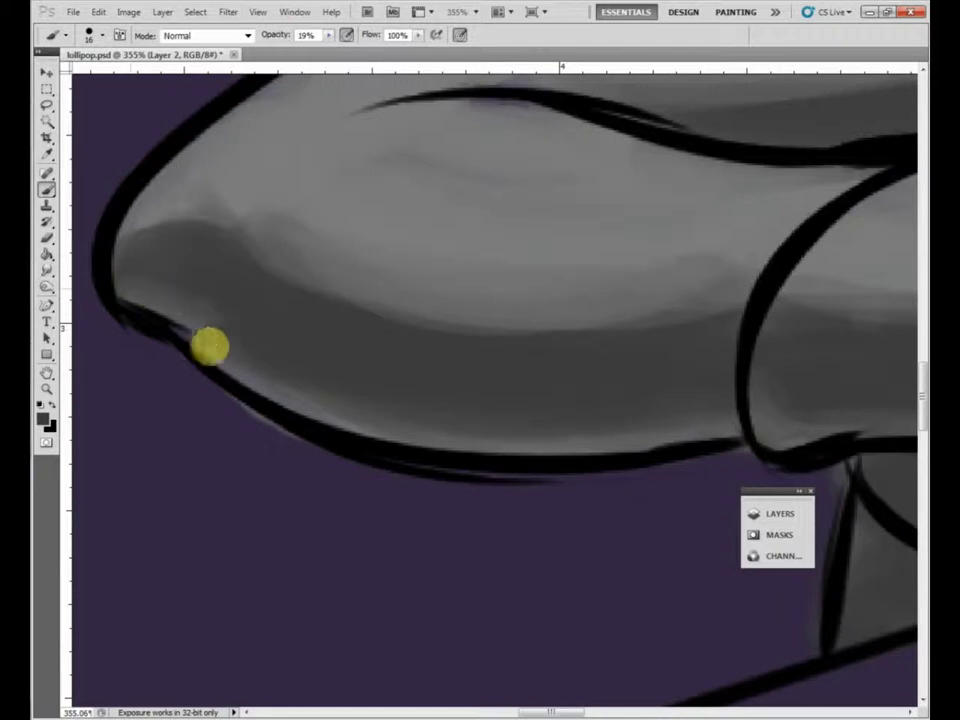
{"action": "left_click_drag", "start_coordinate": [750, 350], "coordinate": [530, 340]}
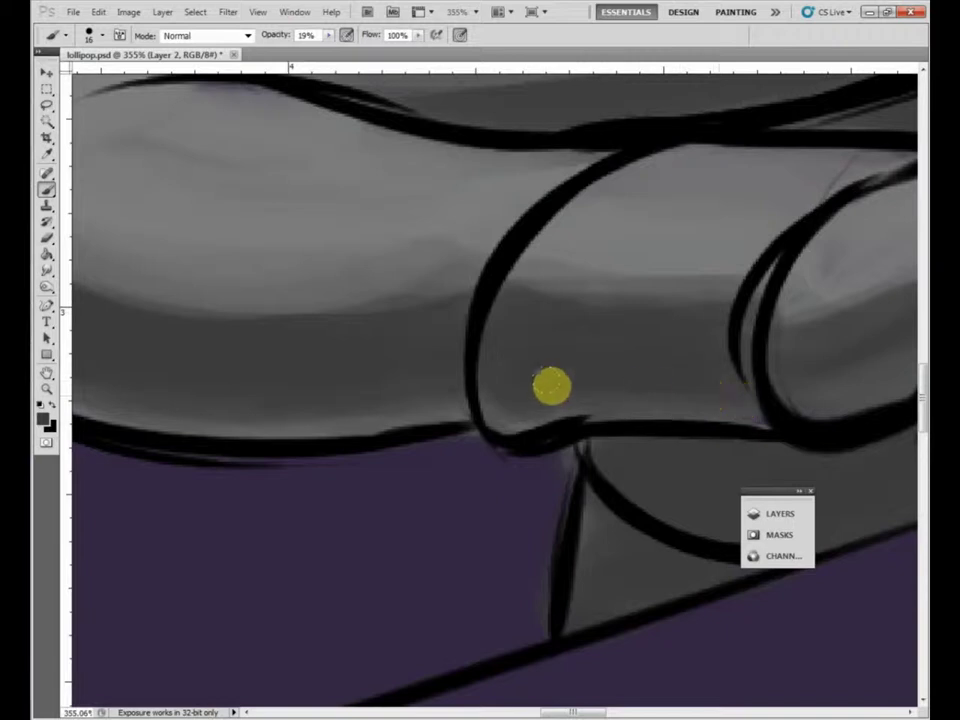
{"action": "scroll", "coordinate": [730, 336], "scroll_direction": "down", "scroll_amount": 5}
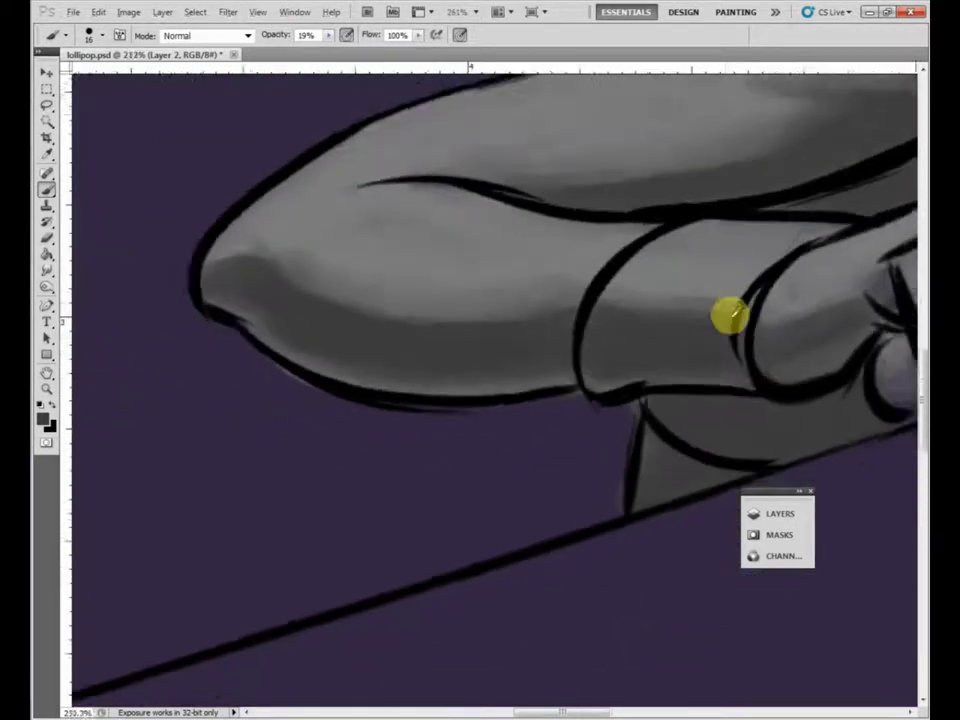
Cover the purple patches on the gripping hand's fingertips with dark grey using a 43 px brush.
{"action": "left_click_drag", "start_coordinate": [887, 363], "coordinate": [543, 379]}
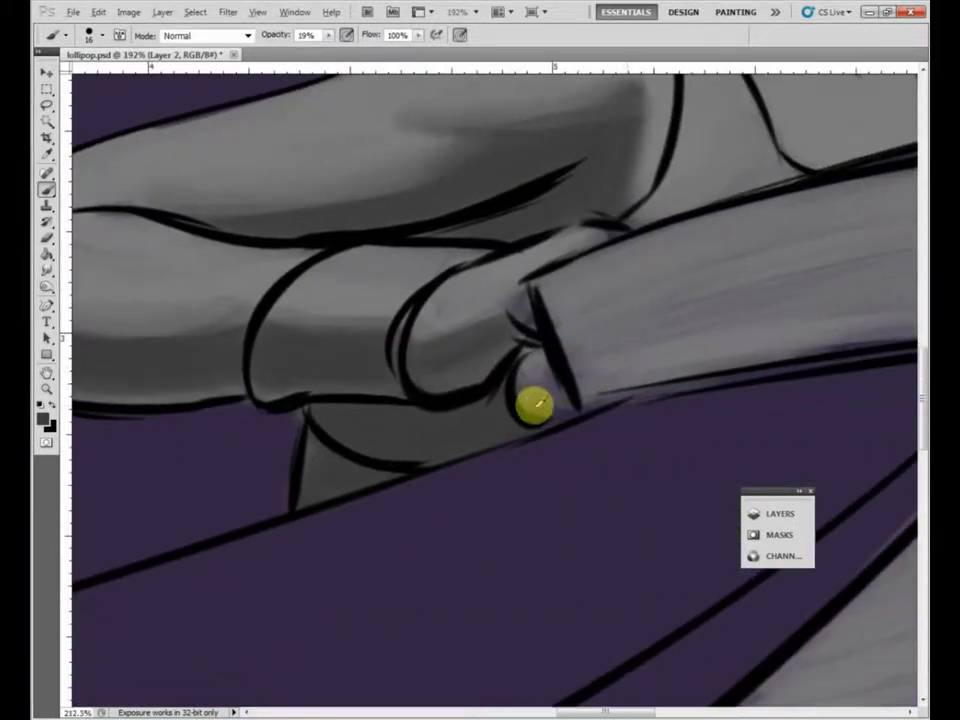
{"action": "scroll", "coordinate": [535, 404], "scroll_direction": "up", "scroll_amount": 5}
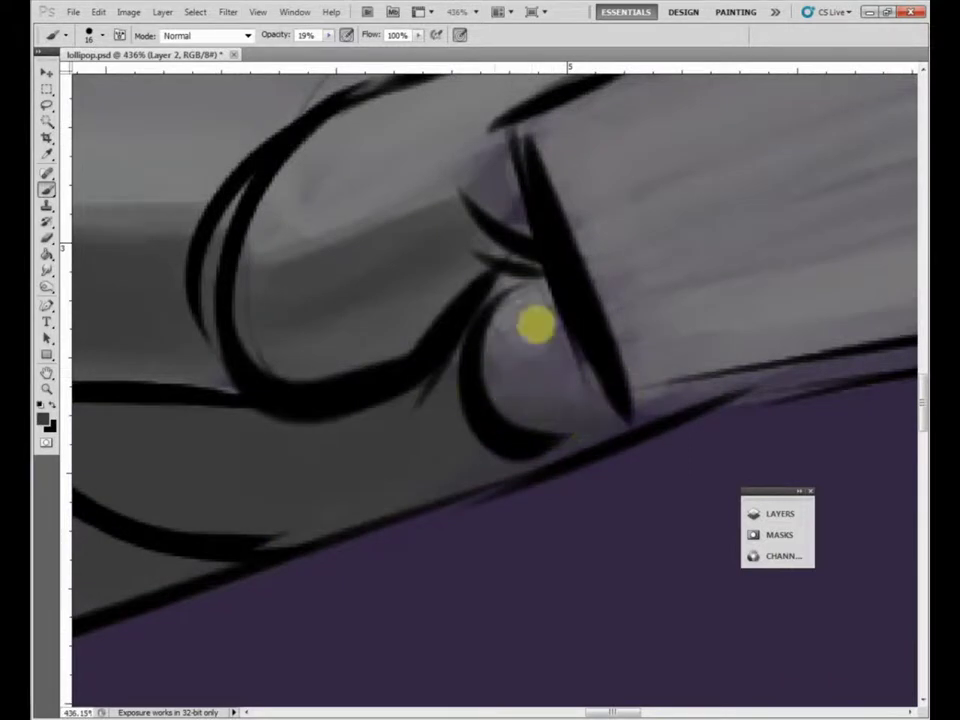
{"action": "right_click", "coordinate": [514, 347]}
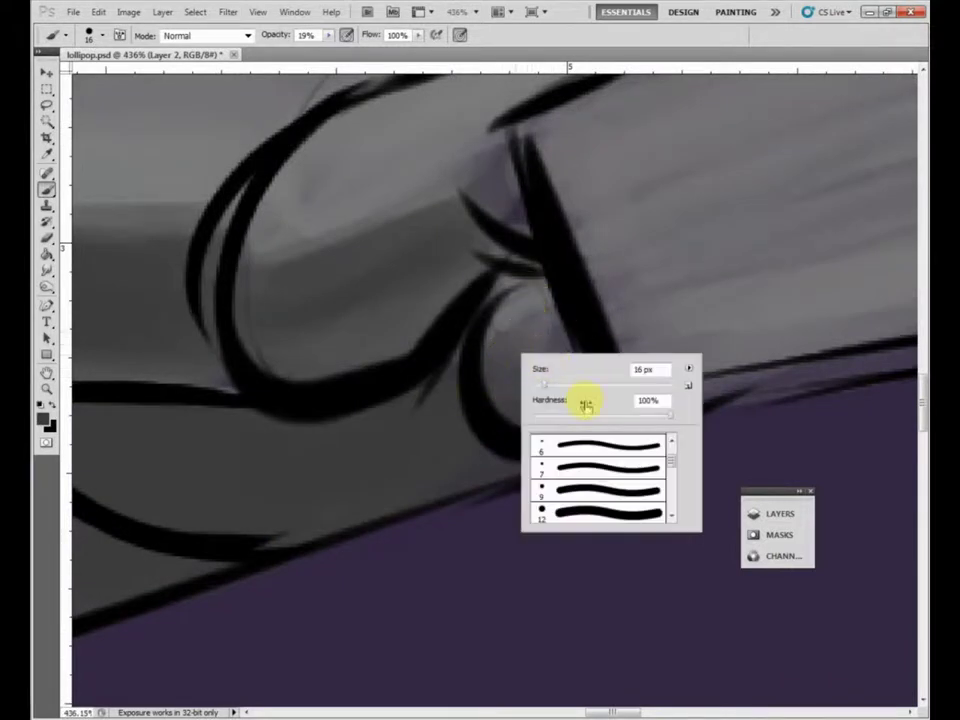
{"action": "key", "text": "Return"}
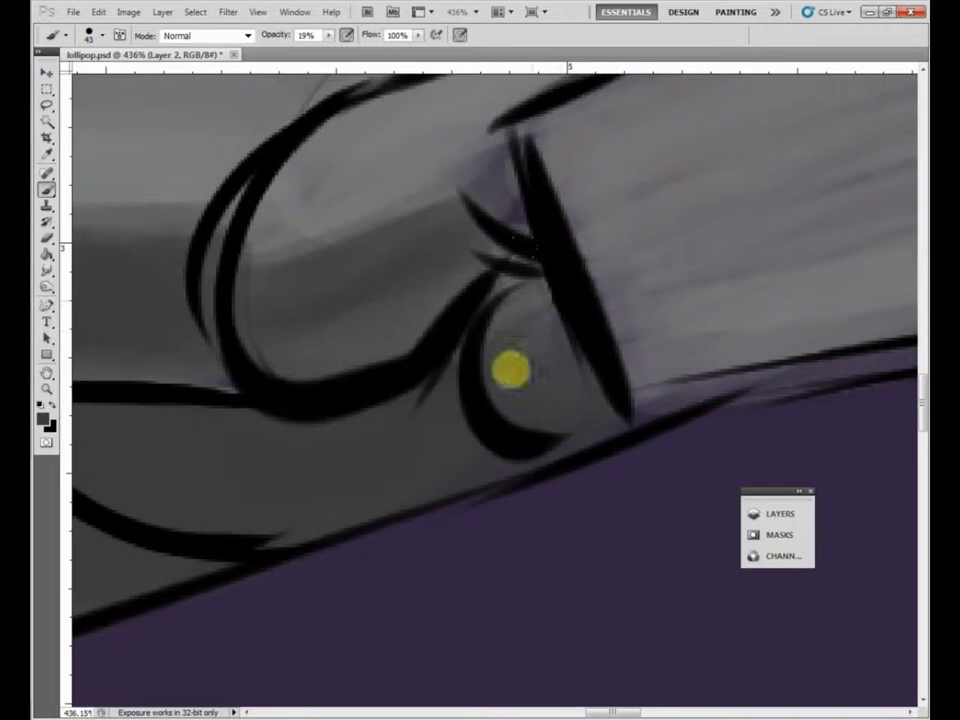
{"action": "mouse_move", "coordinate": [513, 231]}
{"action": "left_mouse_down"}
{"action": "mouse_move", "coordinate": [548, 279]}
{"action": "mouse_move", "coordinate": [479, 176]}
{"action": "mouse_move", "coordinate": [545, 257]}
{"action": "mouse_move", "coordinate": [523, 177]}
{"action": "mouse_move", "coordinate": [550, 226]}
{"action": "left_mouse_up"}
{"action": "scroll", "coordinate": [550, 226], "scroll_direction": "down", "scroll_amount": 10}
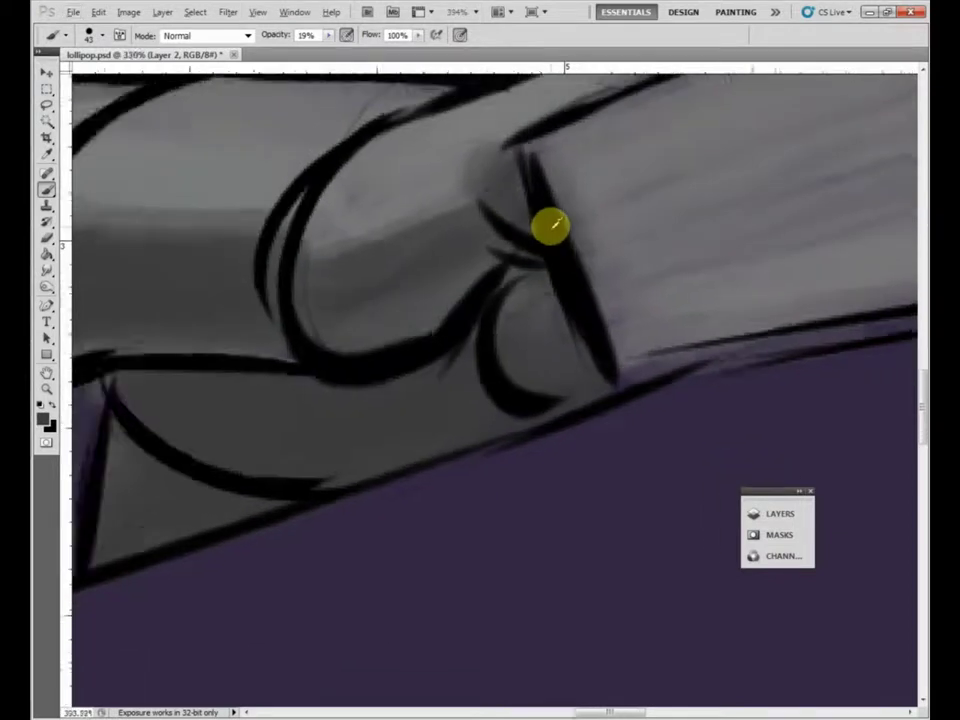
Smooth light grey along the upper side of the lower leg beneath the chainsaw blade's tip.
{"action": "scroll", "coordinate": [551, 227], "scroll_direction": "down", "scroll_amount": 3}
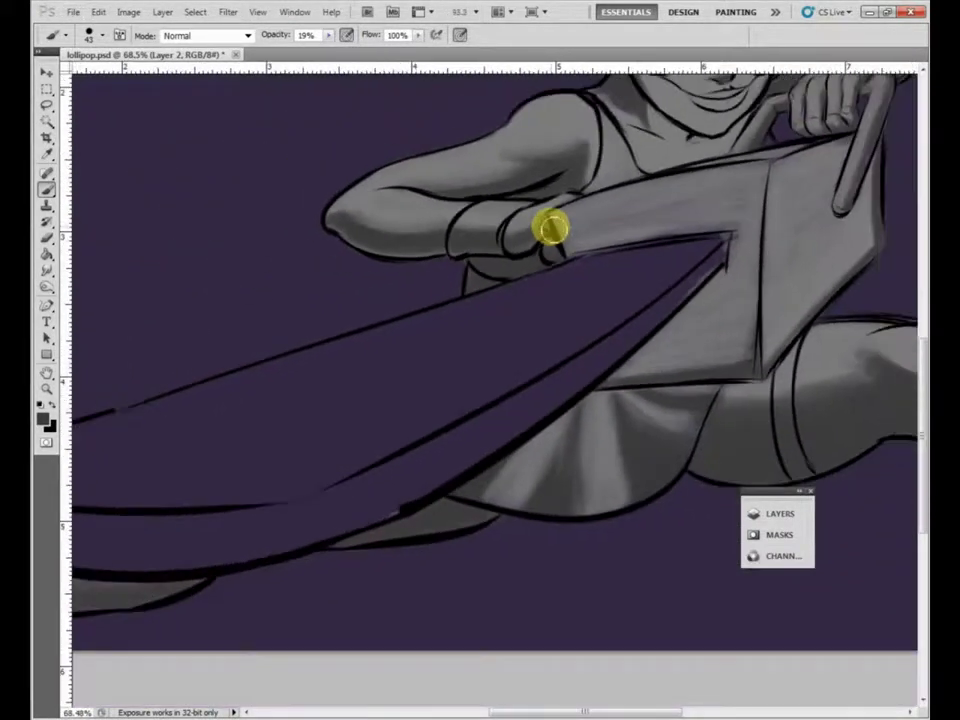
{"action": "left_click_drag", "start_coordinate": [491, 386], "coordinate": [455, 385]}
{"action": "scroll", "coordinate": [520, 375], "scroll_direction": "left", "scroll_amount": 3}
{"action": "scroll", "coordinate": [575, 370], "scroll_direction": "up", "scroll_amount": 6}
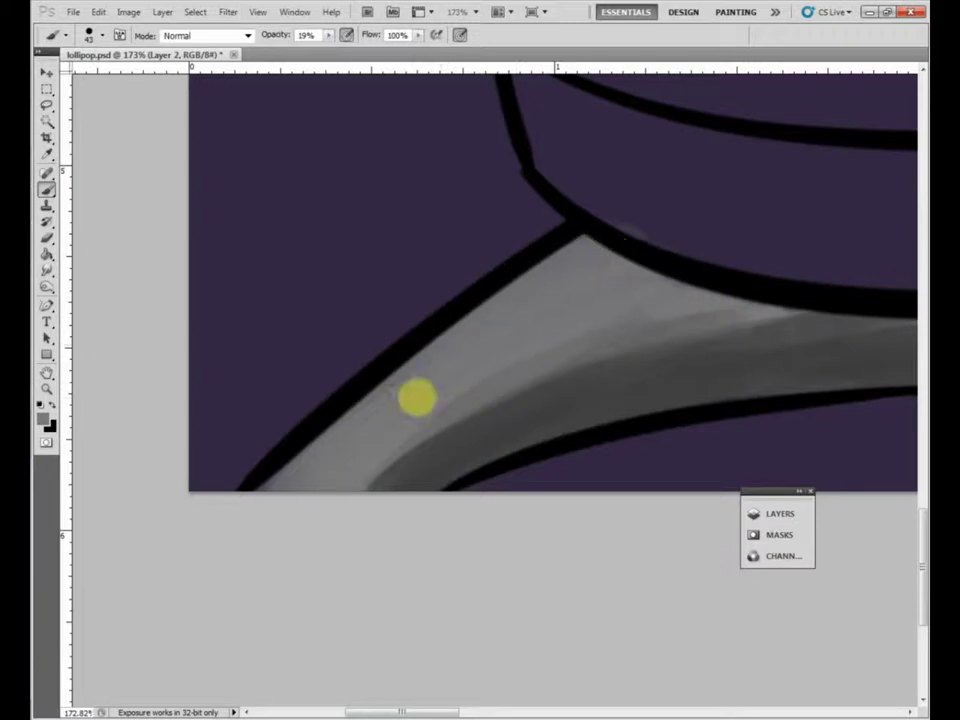
{"action": "scroll", "coordinate": [385, 437], "scroll_direction": "down", "scroll_amount": 5}
Blend light grey over the streaks on the chainsaw body's side face beside the rear handle.
{"action": "left_click_drag", "start_coordinate": [720, 366], "coordinate": [574, 424]}
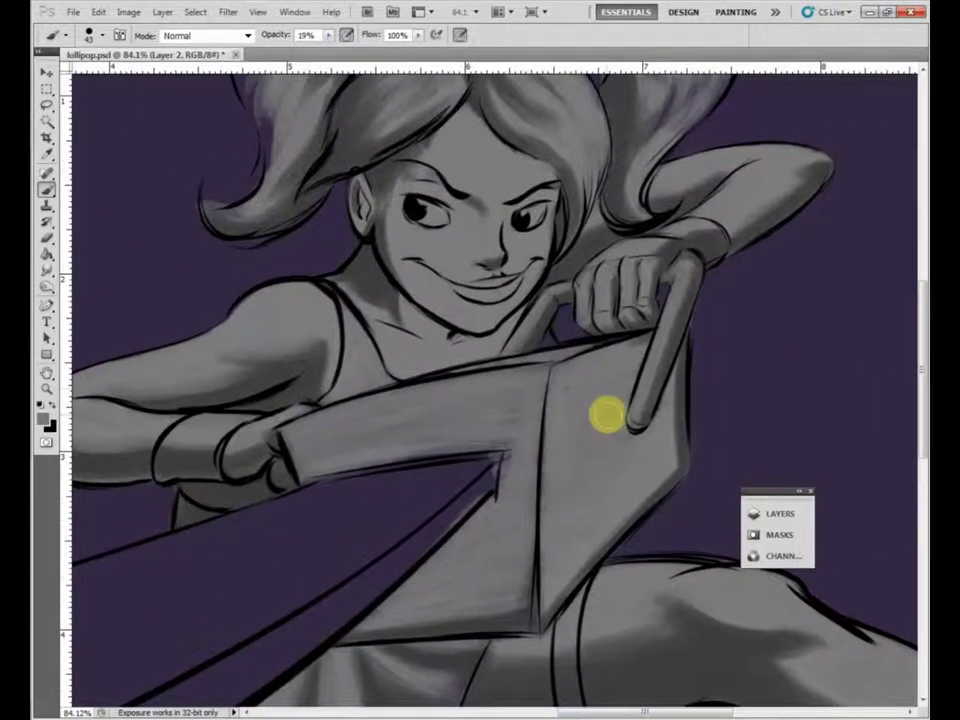
{"action": "scroll", "coordinate": [609, 416], "scroll_direction": "up", "scroll_amount": 7}
{"action": "scroll", "coordinate": [714, 220], "scroll_direction": "down", "scroll_amount": 4}
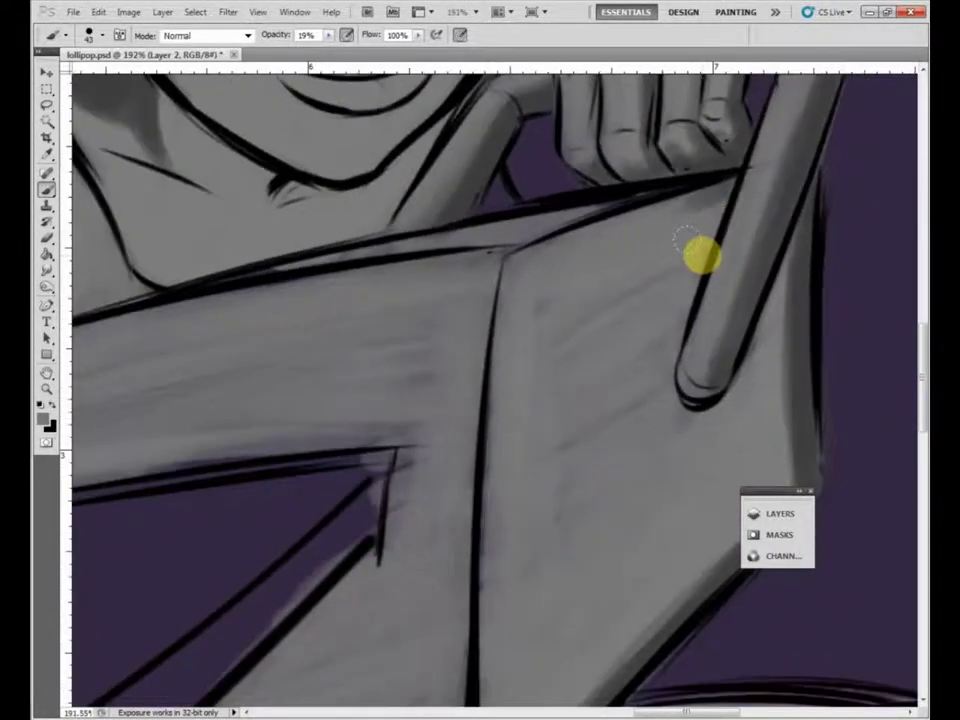
{"action": "left_click_drag", "start_coordinate": [638, 398], "coordinate": [648, 353]}
{"action": "scroll", "coordinate": [645, 360], "scroll_direction": "down", "scroll_amount": 3}
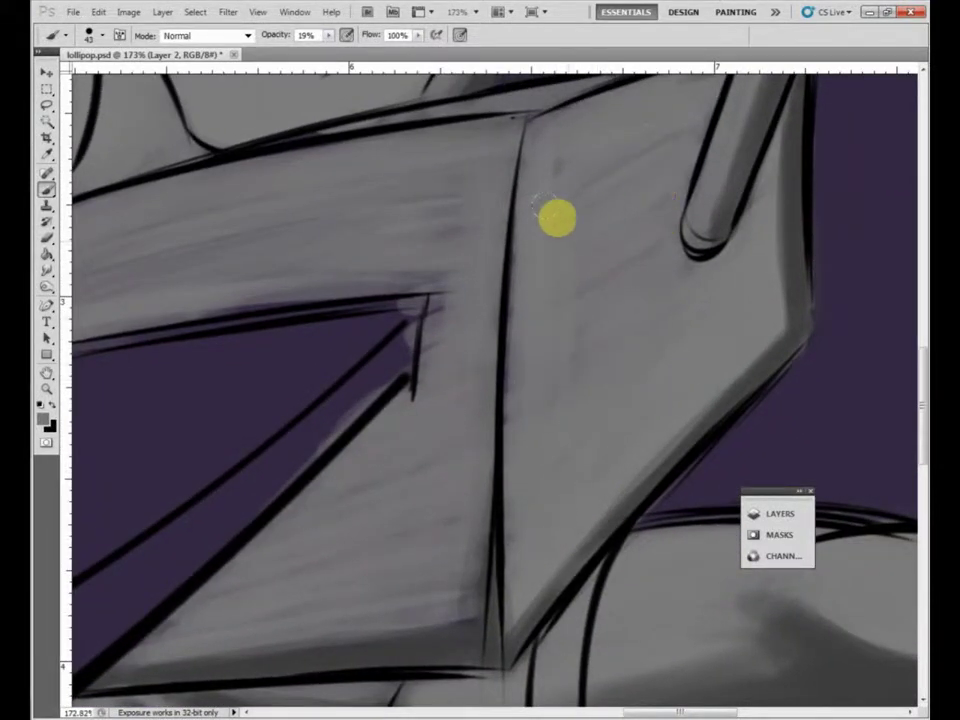
Set the brush opacity to 47% and blend light grey on the raised arm's elbow and the handle beside the neck.
{"action": "left_click_drag", "start_coordinate": [640, 207], "coordinate": [581, 330]}
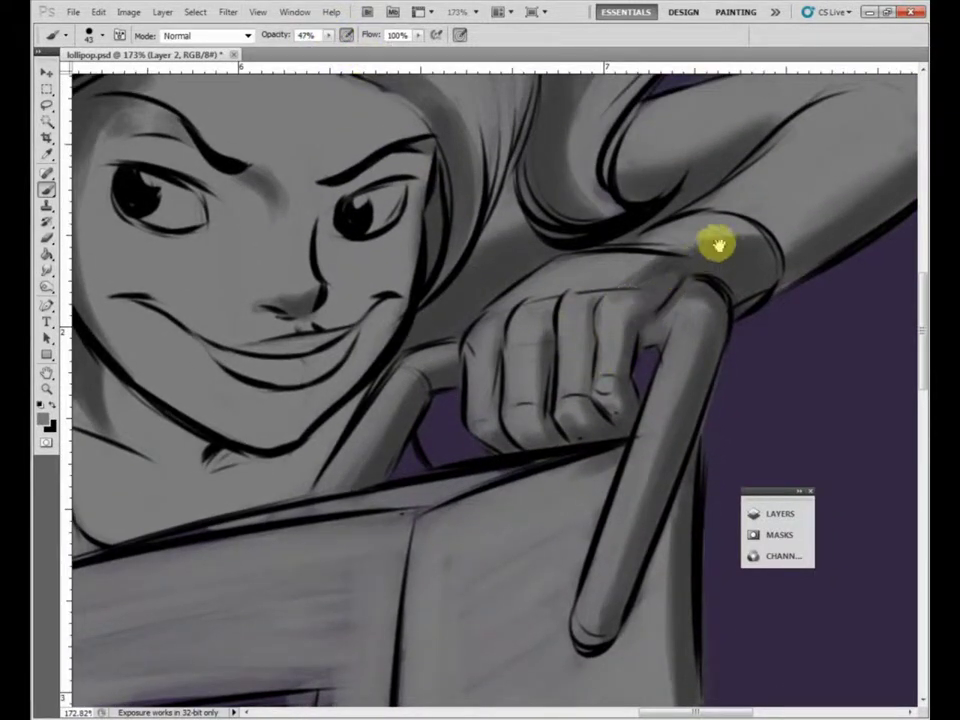
{"action": "left_click_drag", "start_coordinate": [718, 244], "coordinate": [617, 289]}
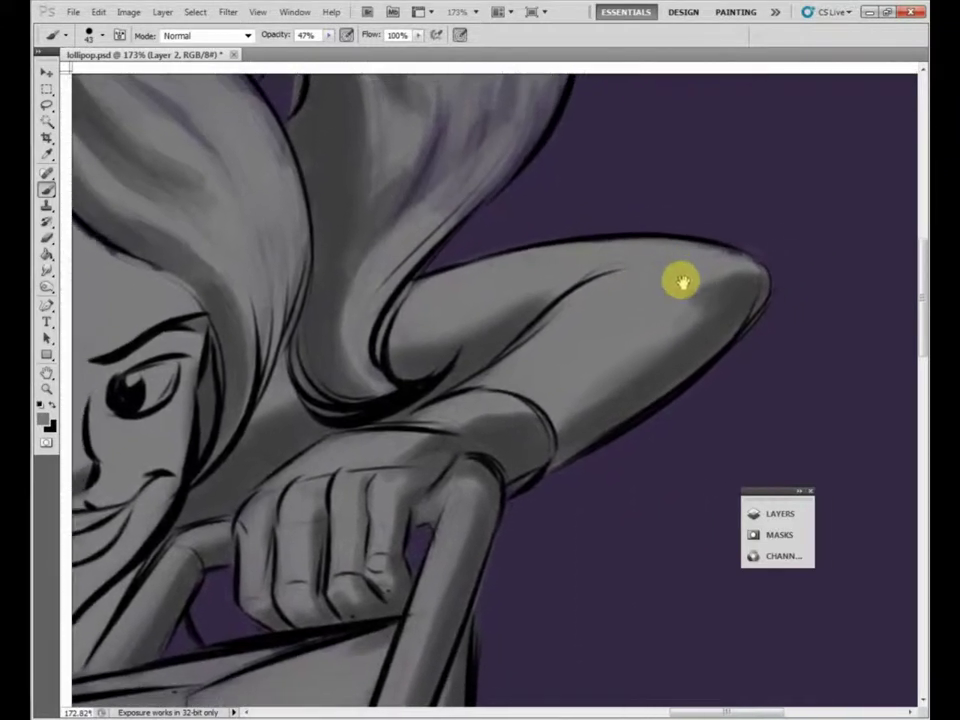
{"action": "left_click_drag", "start_coordinate": [681, 283], "coordinate": [679, 256]}
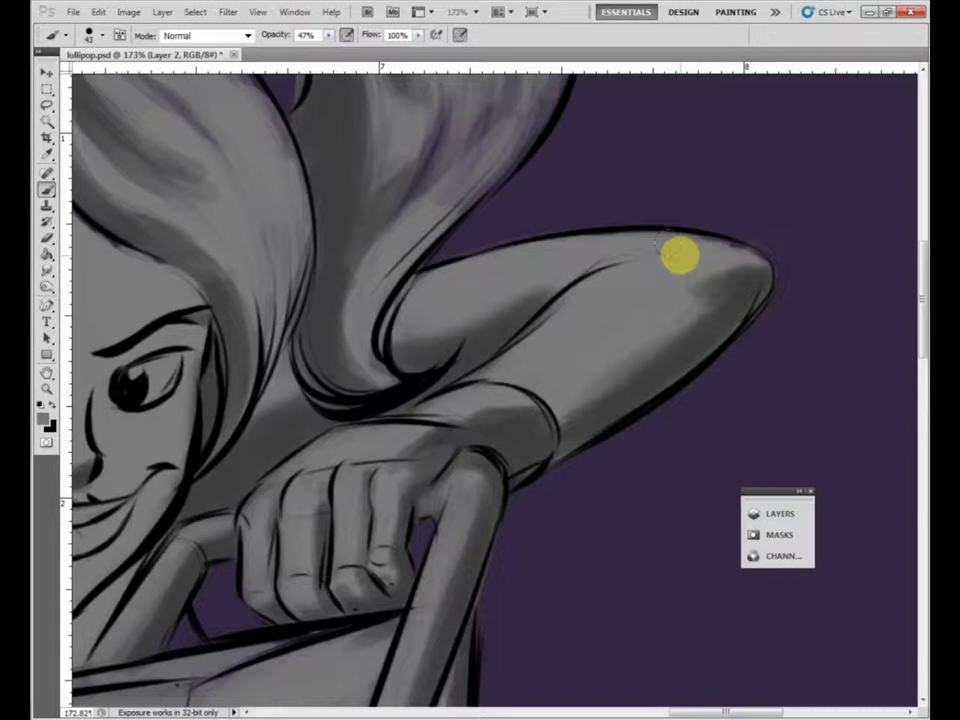
{"action": "left_click_drag", "start_coordinate": [499, 396], "coordinate": [673, 369]}
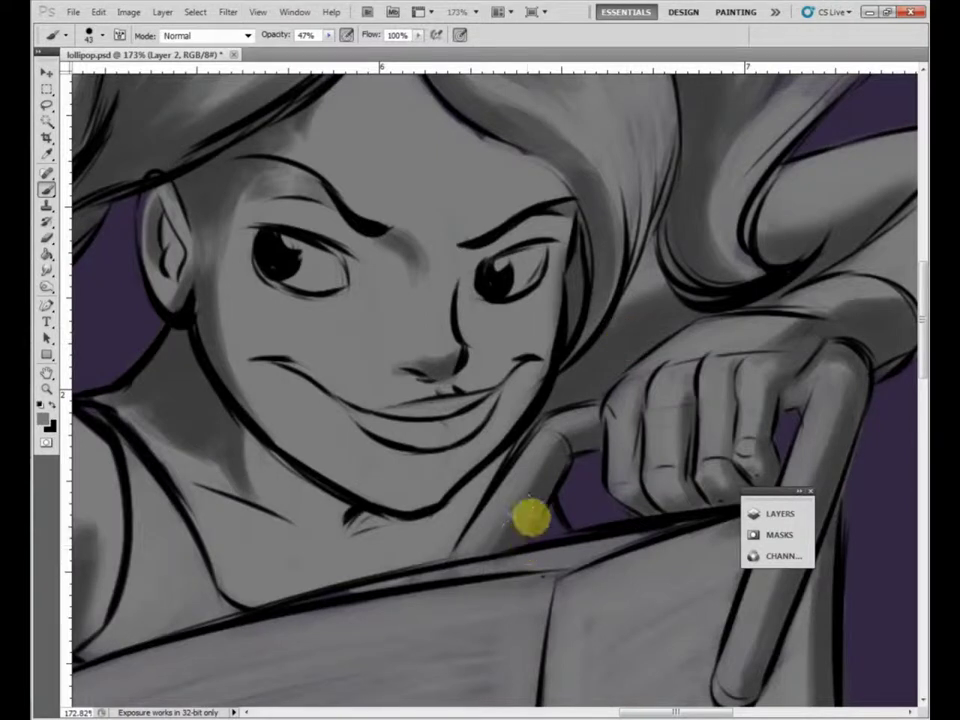
Smooth light grey over the purple streaks in the upper middle of the pigtail above the raised arm.
{"action": "left_click_drag", "start_coordinate": [671, 371], "coordinate": [598, 401]}
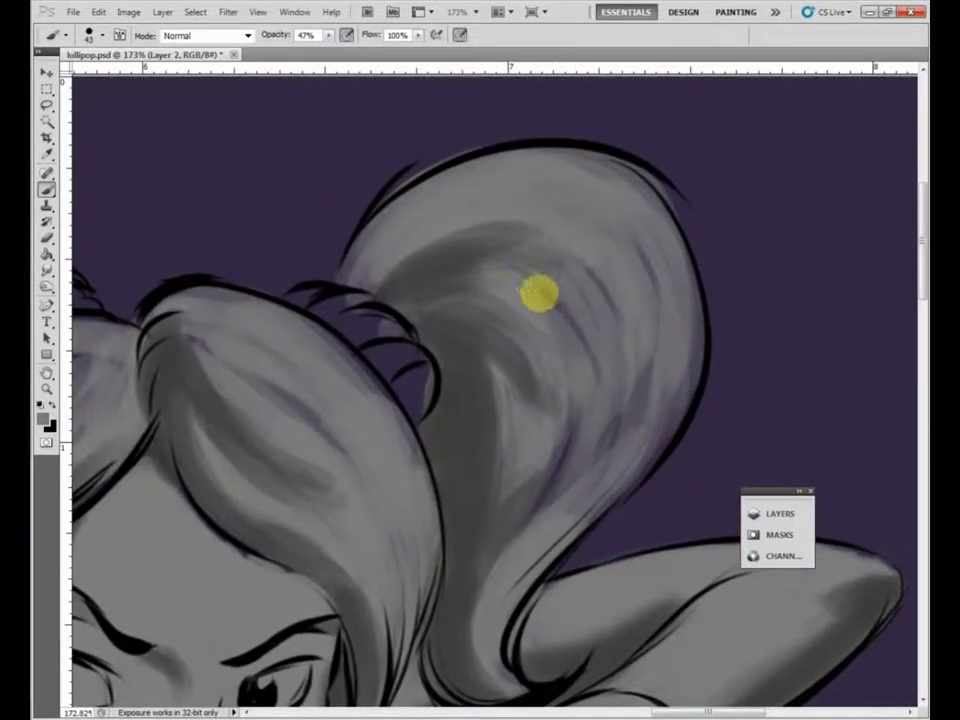
{"action": "left_click_drag", "start_coordinate": [497, 252], "coordinate": [591, 347]}
{"action": "left_click_drag", "start_coordinate": [515, 311], "coordinate": [589, 397]}
{"action": "mouse_move", "coordinate": [487, 264]}
{"action": "left_mouse_down"}
{"action": "mouse_move", "coordinate": [539, 366]}
{"action": "mouse_move", "coordinate": [576, 292]}
{"action": "mouse_move", "coordinate": [459, 313]}
{"action": "left_mouse_up"}
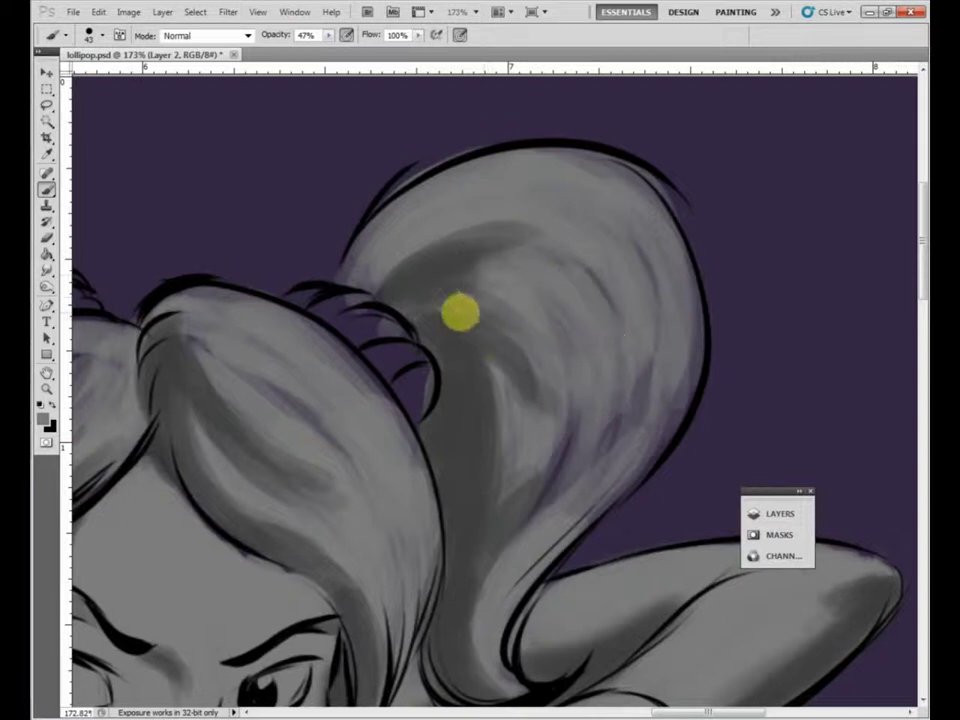
Blend long light grey strokes down the outer half of the pigtail above the raised arm.
{"action": "mouse_move", "coordinate": [580, 338]}
{"action": "left_mouse_down"}
{"action": "mouse_move", "coordinate": [544, 356]}
{"action": "mouse_move", "coordinate": [536, 503]}
{"action": "left_mouse_up"}
{"action": "mouse_move", "coordinate": [626, 327]}
{"action": "left_mouse_down"}
{"action": "mouse_move", "coordinate": [589, 379]}
{"action": "mouse_move", "coordinate": [541, 520]}
{"action": "left_mouse_up"}
{"action": "mouse_move", "coordinate": [668, 349]}
{"action": "left_mouse_down"}
{"action": "mouse_move", "coordinate": [579, 428]}
{"action": "mouse_move", "coordinate": [626, 459]}
{"action": "mouse_move", "coordinate": [615, 403]}
{"action": "mouse_move", "coordinate": [576, 518]}
{"action": "mouse_move", "coordinate": [619, 289]}
{"action": "mouse_move", "coordinate": [642, 227]}
{"action": "mouse_move", "coordinate": [577, 431]}
{"action": "mouse_move", "coordinate": [634, 395]}
{"action": "mouse_move", "coordinate": [612, 248]}
{"action": "mouse_move", "coordinate": [634, 421]}
{"action": "mouse_move", "coordinate": [605, 483]}
{"action": "mouse_move", "coordinate": [553, 468]}
{"action": "left_mouse_up"}
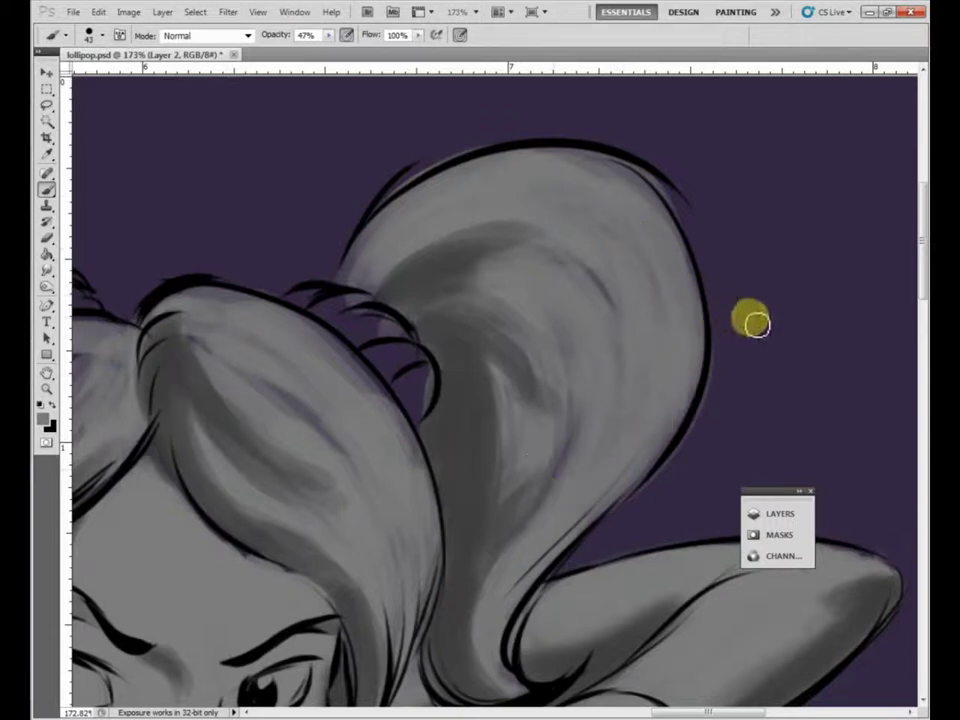
Clean up the stray marks outside the pigtail's outer outline and smooth the grey near its lower end.
{"action": "mouse_move", "coordinate": [720, 356]}
{"action": "left_mouse_down"}
{"action": "mouse_move", "coordinate": [720, 411]}
{"action": "mouse_move", "coordinate": [701, 442]}
{"action": "mouse_move", "coordinate": [608, 506]}
{"action": "left_mouse_up"}
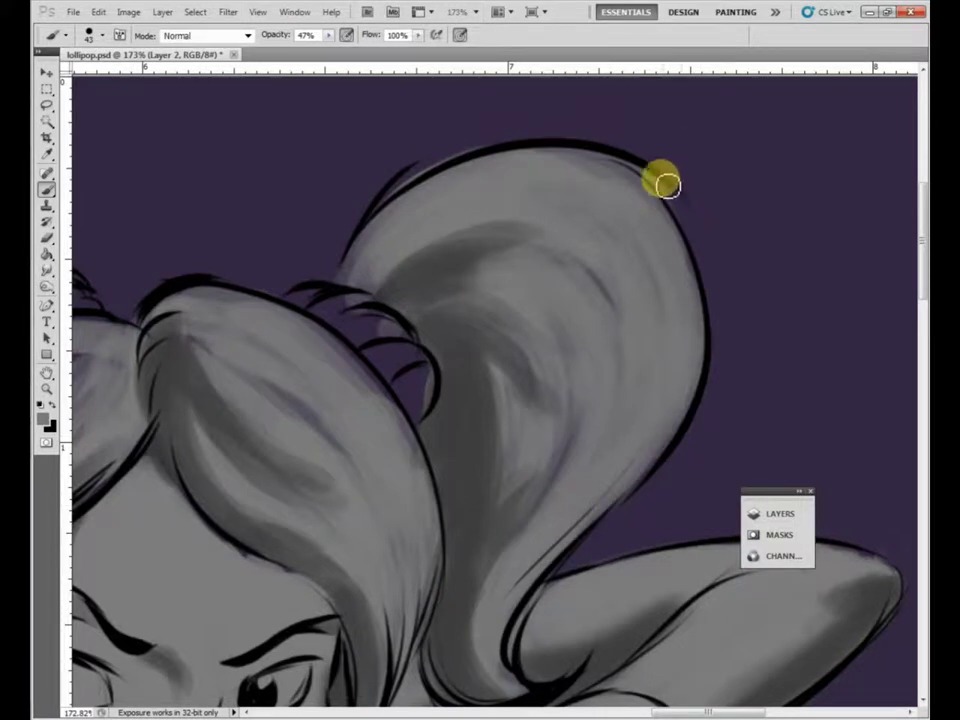
{"action": "mouse_move", "coordinate": [661, 184]}
{"action": "left_mouse_down"}
{"action": "mouse_move", "coordinate": [490, 146]}
{"action": "mouse_move", "coordinate": [385, 208]}
{"action": "mouse_move", "coordinate": [474, 151]}
{"action": "mouse_move", "coordinate": [539, 132]}
{"action": "mouse_move", "coordinate": [688, 184]}
{"action": "mouse_move", "coordinate": [678, 183]}
{"action": "mouse_move", "coordinate": [724, 232]}
{"action": "left_mouse_up"}
{"action": "mouse_move", "coordinate": [493, 403]}
{"action": "left_mouse_down"}
{"action": "mouse_move", "coordinate": [529, 433]}
{"action": "mouse_move", "coordinate": [572, 268]}
{"action": "left_mouse_up"}
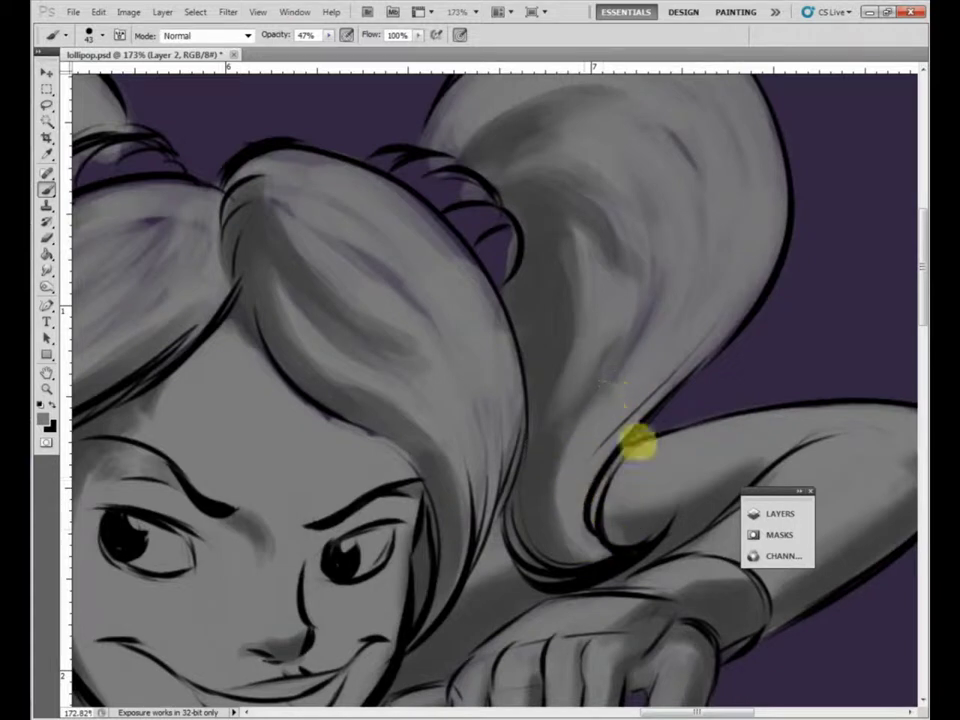
Sample dark grey and blend the shadow on the raised arm beside the pigtail's curled tip.
{"action": "left_click_drag", "start_coordinate": [656, 495], "coordinate": [590, 391]}
{"action": "left_click_drag", "start_coordinate": [610, 350], "coordinate": [627, 355]}
{"action": "left_click", "coordinate": [545, 491], "text": "alt"}
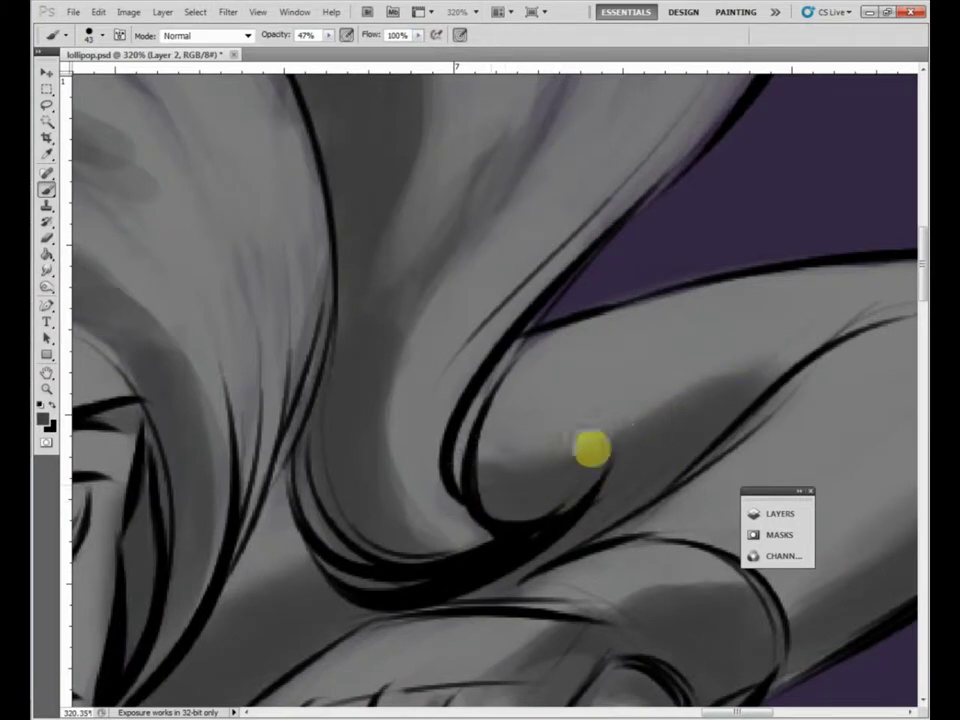
{"action": "scroll", "coordinate": [758, 349], "scroll_direction": "down", "scroll_amount": 7}
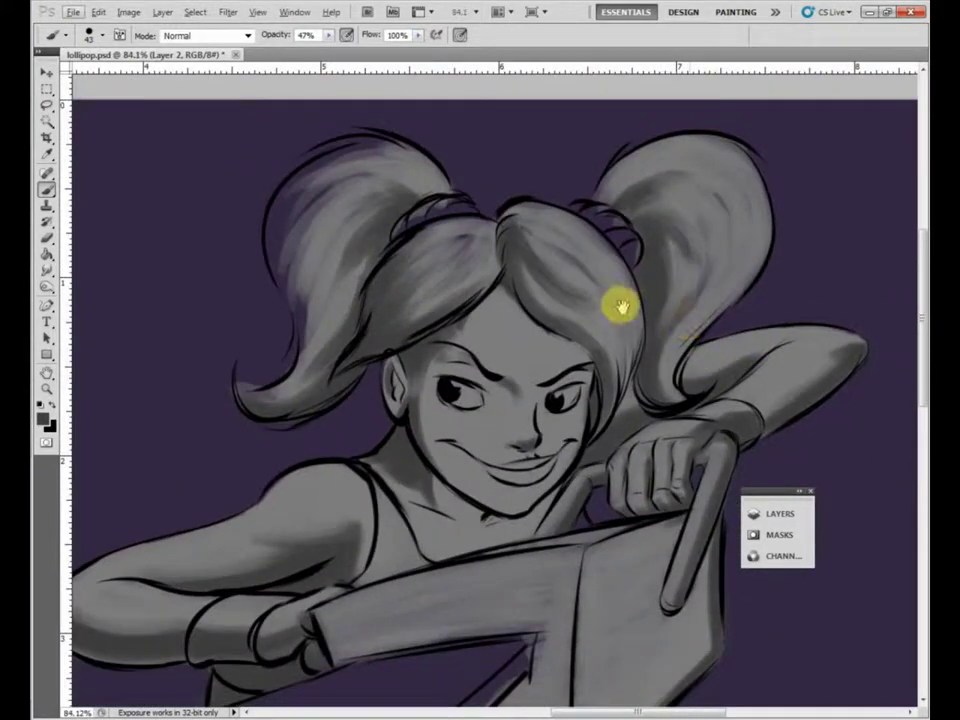
Set the brush size to 35 px and paint soft dark grey shadows beneath both collarbones and beside the neckline.
{"action": "left_click_drag", "start_coordinate": [517, 605], "coordinate": [566, 361]}
{"action": "left_click_drag", "start_coordinate": [510, 247], "coordinate": [567, 256]}
{"action": "mouse_move", "coordinate": [385, 346]}
{"action": "left_mouse_down"}
{"action": "mouse_move", "coordinate": [453, 369]}
{"action": "mouse_move", "coordinate": [492, 361]}
{"action": "mouse_move", "coordinate": [377, 325]}
{"action": "left_mouse_up"}
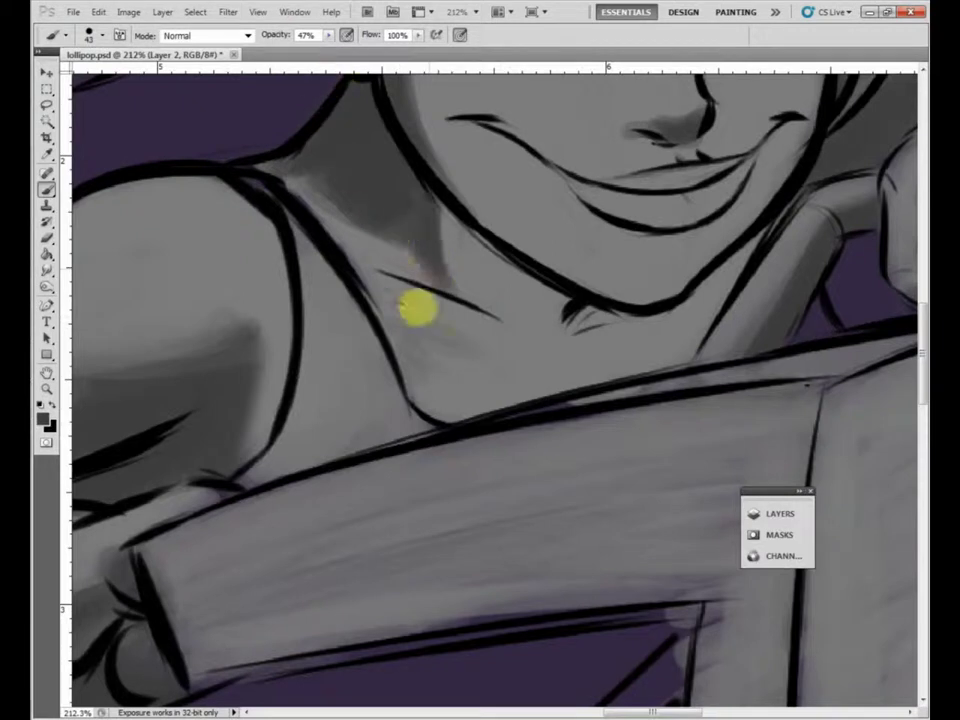
{"action": "right_click", "coordinate": [545, 388]}
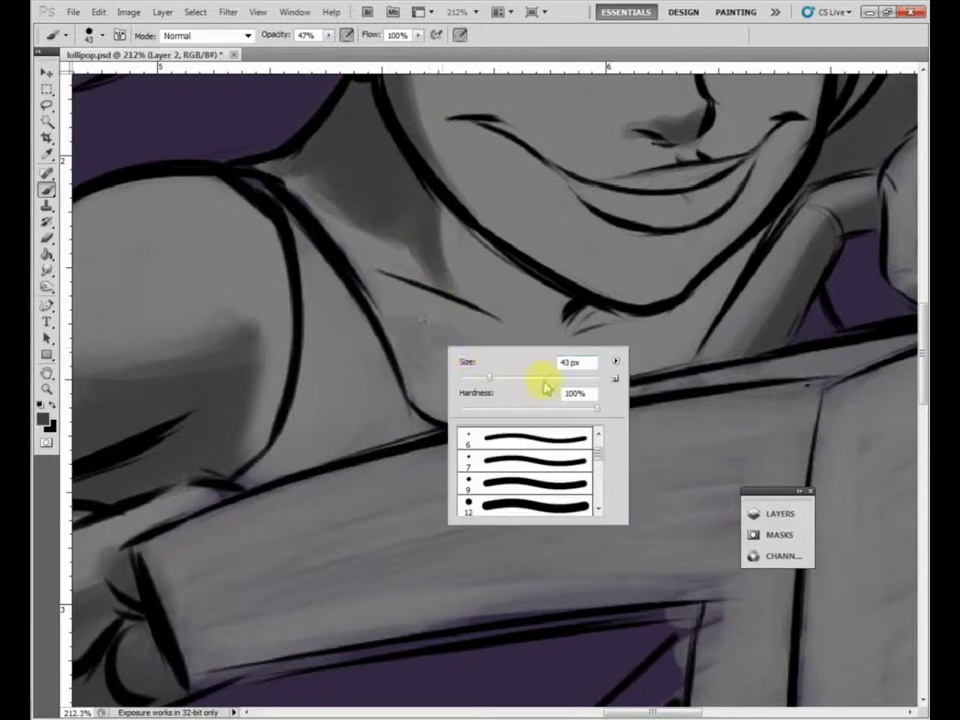
{"action": "left_click_drag", "start_coordinate": [603, 476], "coordinate": [604, 497]}
{"action": "left_click", "coordinate": [537, 490]}
{"action": "mouse_move", "coordinate": [388, 325]}
{"action": "left_mouse_down"}
{"action": "mouse_move", "coordinate": [440, 411]}
{"action": "mouse_move", "coordinate": [417, 389]}
{"action": "mouse_move", "coordinate": [418, 347]}
{"action": "mouse_move", "coordinate": [477, 380]}
{"action": "left_mouse_up"}
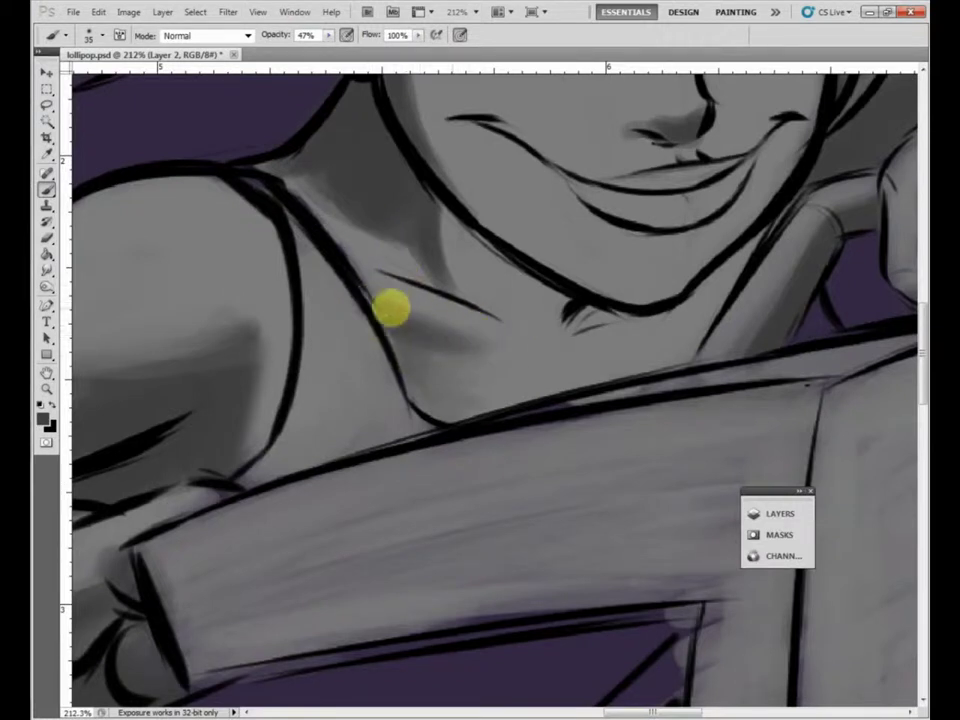
{"action": "mouse_move", "coordinate": [678, 338]}
{"action": "left_mouse_down"}
{"action": "mouse_move", "coordinate": [594, 344]}
{"action": "mouse_move", "coordinate": [651, 325]}
{"action": "mouse_move", "coordinate": [584, 349]}
{"action": "mouse_move", "coordinate": [696, 321]}
{"action": "left_mouse_up"}
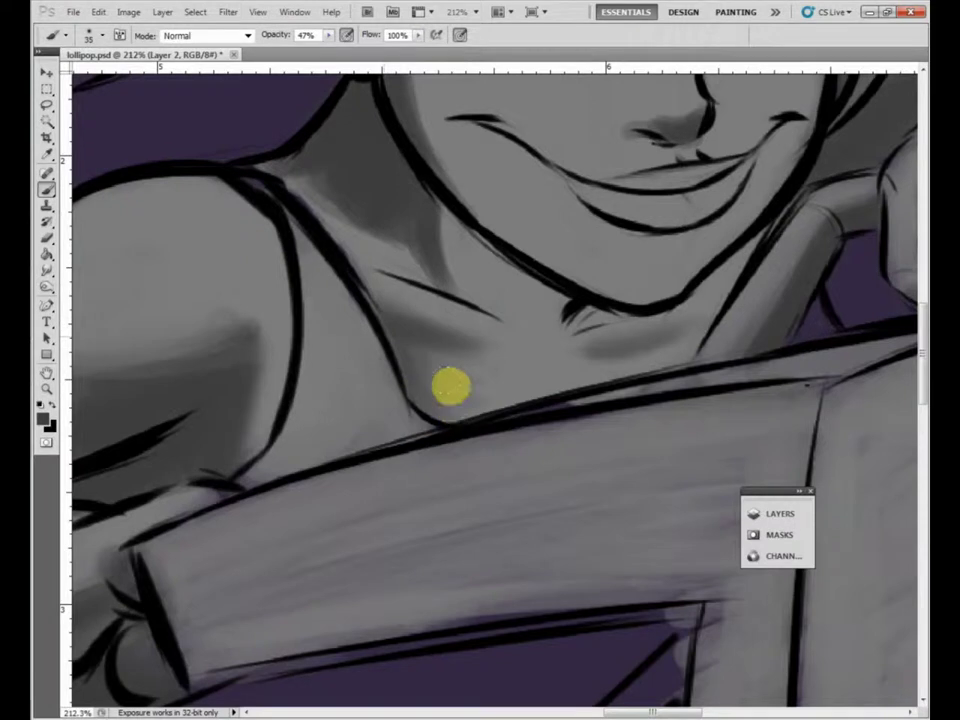
{"action": "left_click_drag", "start_coordinate": [429, 326], "coordinate": [401, 331]}
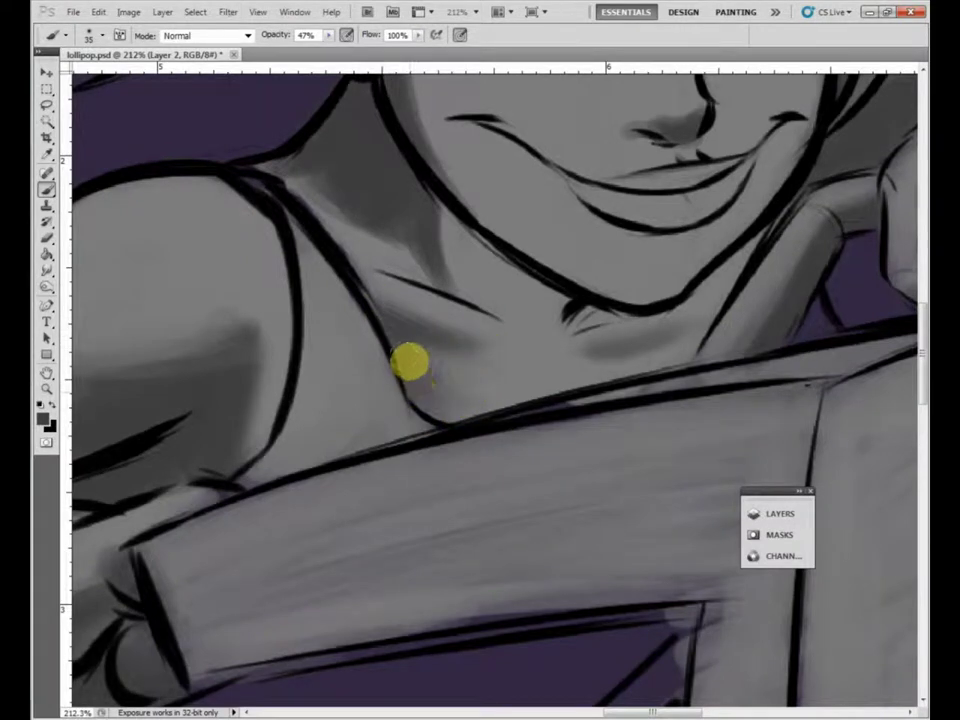
Paint long dark grey strokes under the bent arm's shoulder muscle to define its curved shadow.
{"action": "scroll", "coordinate": [410, 362], "scroll_direction": "down", "scroll_amount": 3}
{"action": "left_click_drag", "start_coordinate": [208, 410], "coordinate": [456, 342]}
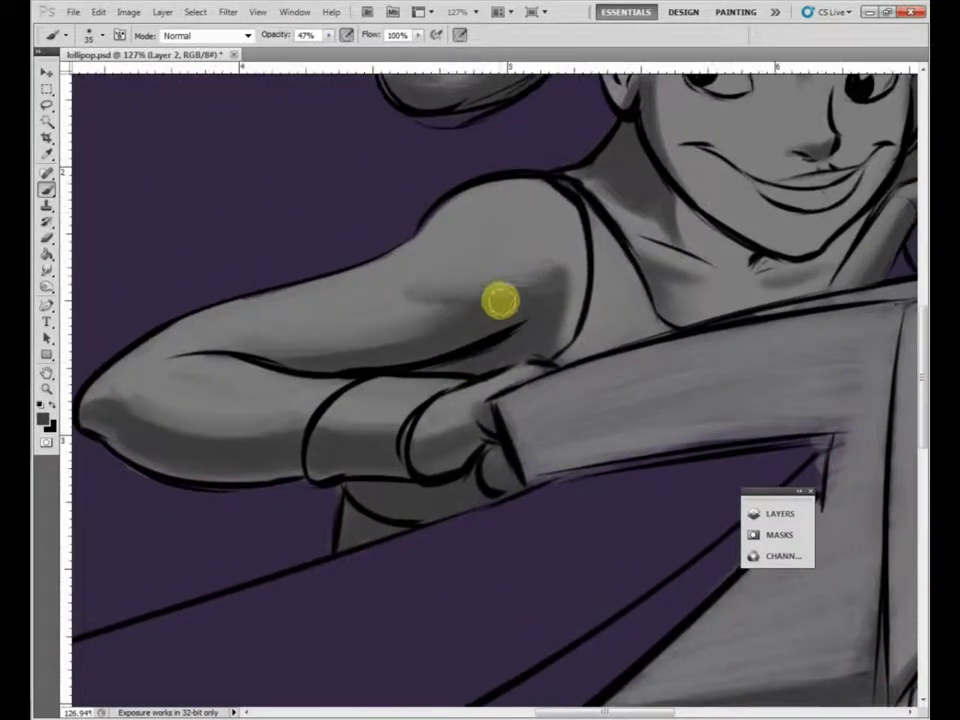
{"action": "scroll", "coordinate": [476, 226], "scroll_direction": "up", "scroll_amount": 5}
{"action": "left_click_drag", "start_coordinate": [349, 352], "coordinate": [611, 329]}
{"action": "mouse_move", "coordinate": [420, 362]}
{"action": "left_mouse_down"}
{"action": "mouse_move", "coordinate": [448, 379]}
{"action": "mouse_move", "coordinate": [320, 354]}
{"action": "mouse_move", "coordinate": [600, 350]}
{"action": "left_mouse_up"}
{"action": "mouse_move", "coordinate": [387, 357]}
{"action": "left_mouse_down"}
{"action": "mouse_move", "coordinate": [426, 373]}
{"action": "mouse_move", "coordinate": [647, 301]}
{"action": "mouse_move", "coordinate": [374, 352]}
{"action": "mouse_move", "coordinate": [628, 338]}
{"action": "mouse_move", "coordinate": [545, 315]}
{"action": "mouse_move", "coordinate": [341, 336]}
{"action": "mouse_move", "coordinate": [534, 353]}
{"action": "mouse_move", "coordinate": [651, 309]}
{"action": "left_mouse_up"}
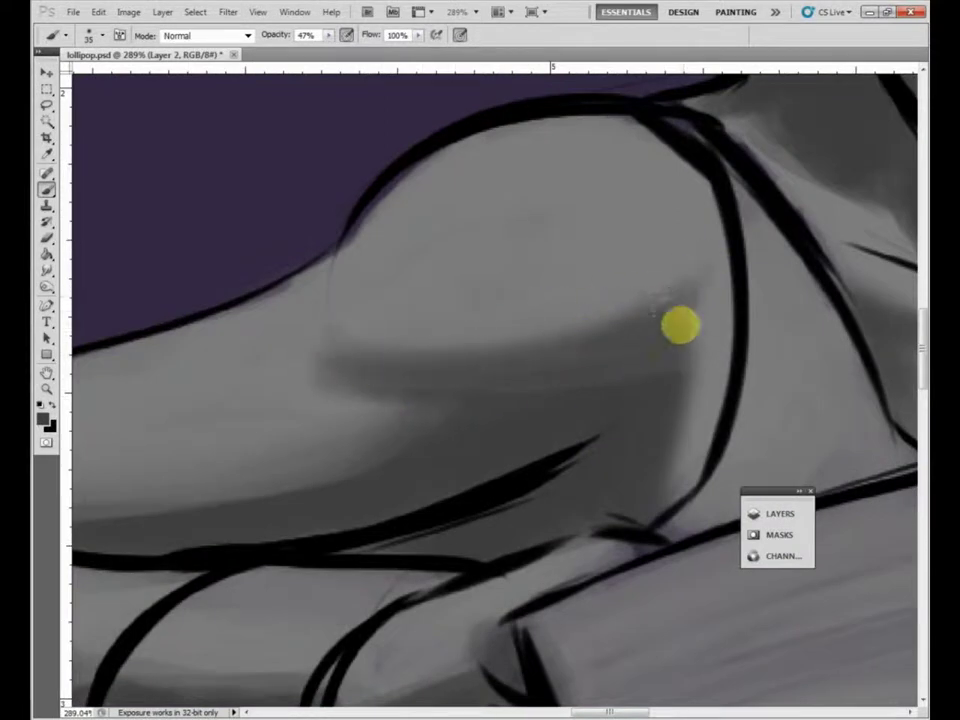
Soften both ends of the shoulder shadow, blending it toward the armhole and into the upper arm.
{"action": "left_click_drag", "start_coordinate": [703, 328], "coordinate": [673, 433]}
{"action": "left_click_drag", "start_coordinate": [709, 346], "coordinate": [697, 330]}
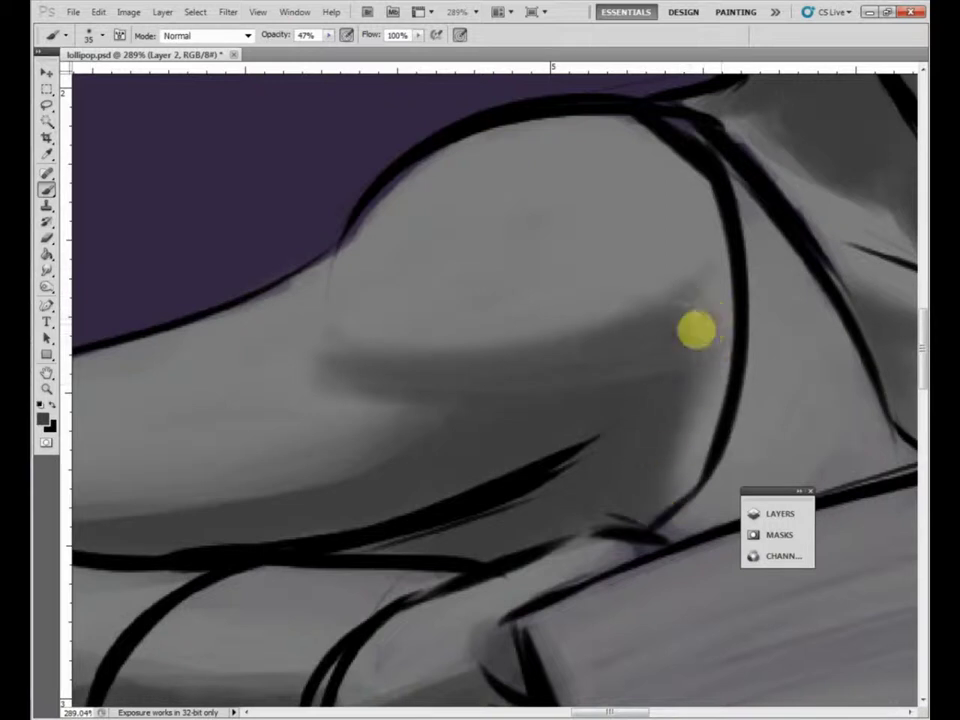
{"action": "mouse_move", "coordinate": [337, 357]}
{"action": "left_mouse_down"}
{"action": "mouse_move", "coordinate": [396, 379]}
{"action": "mouse_move", "coordinate": [648, 349]}
{"action": "left_mouse_up"}
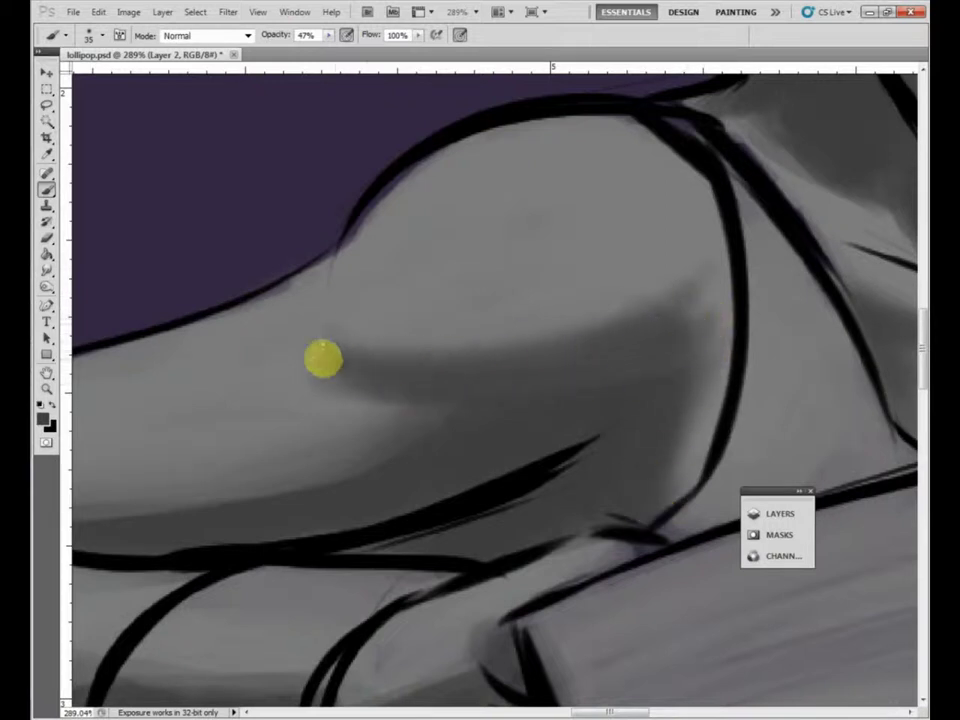
{"action": "scroll", "coordinate": [582, 334], "scroll_direction": "down", "scroll_amount": 3}
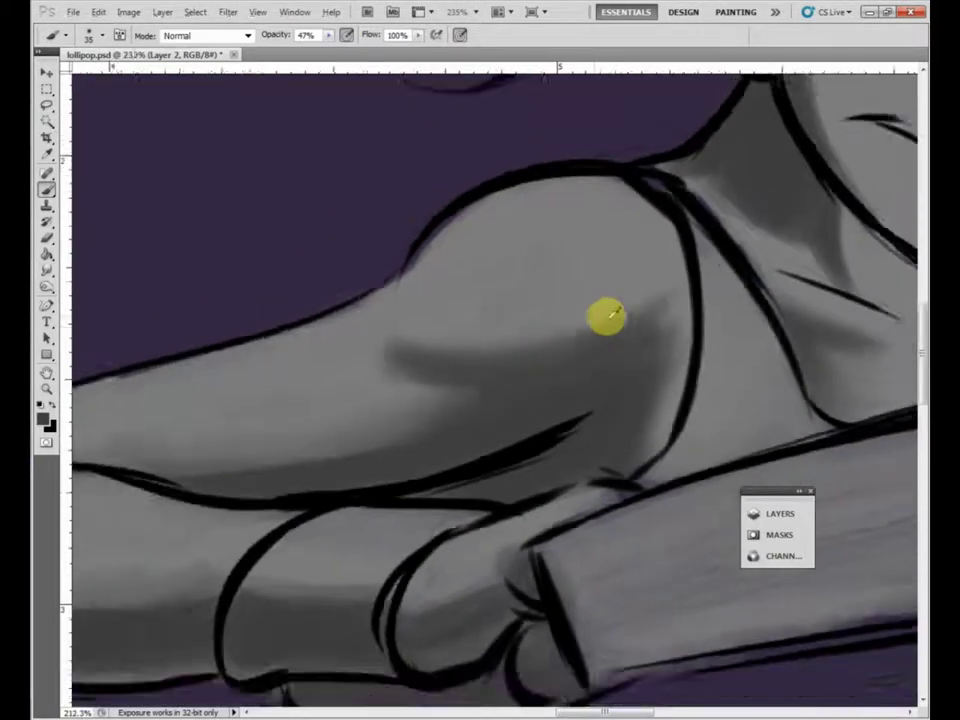
{"action": "scroll", "coordinate": [607, 317], "scroll_direction": "down", "scroll_amount": 1}
{"action": "scroll", "coordinate": [654, 336], "scroll_direction": "up", "scroll_amount": 2}
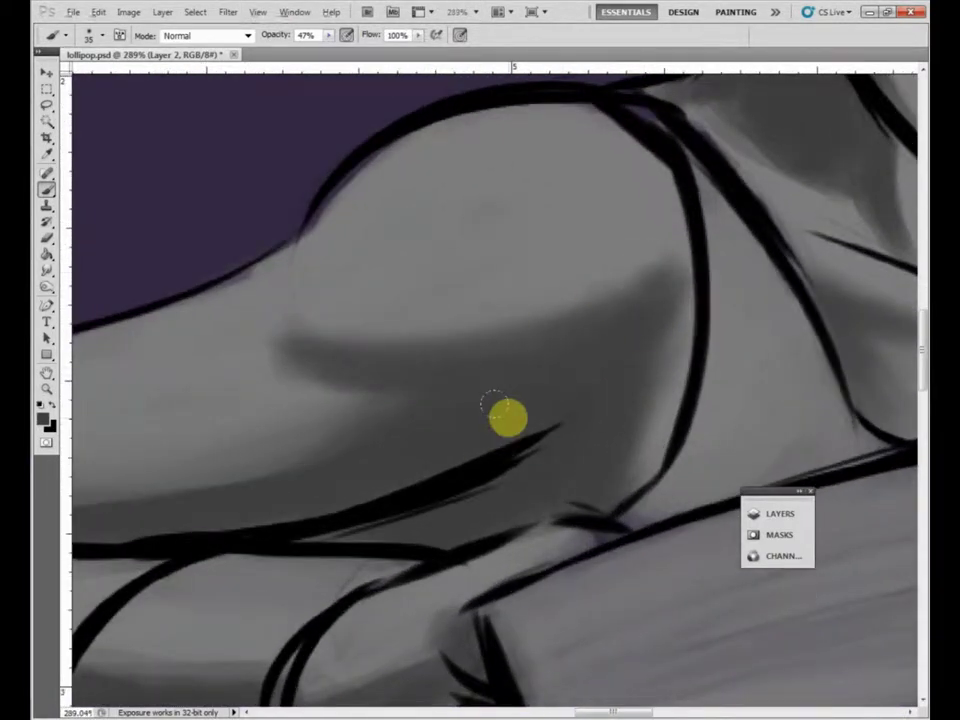
{"action": "scroll", "coordinate": [506, 416], "scroll_direction": "down", "scroll_amount": 2}
{"action": "scroll", "coordinate": [441, 516], "scroll_direction": "up", "scroll_amount": 2}
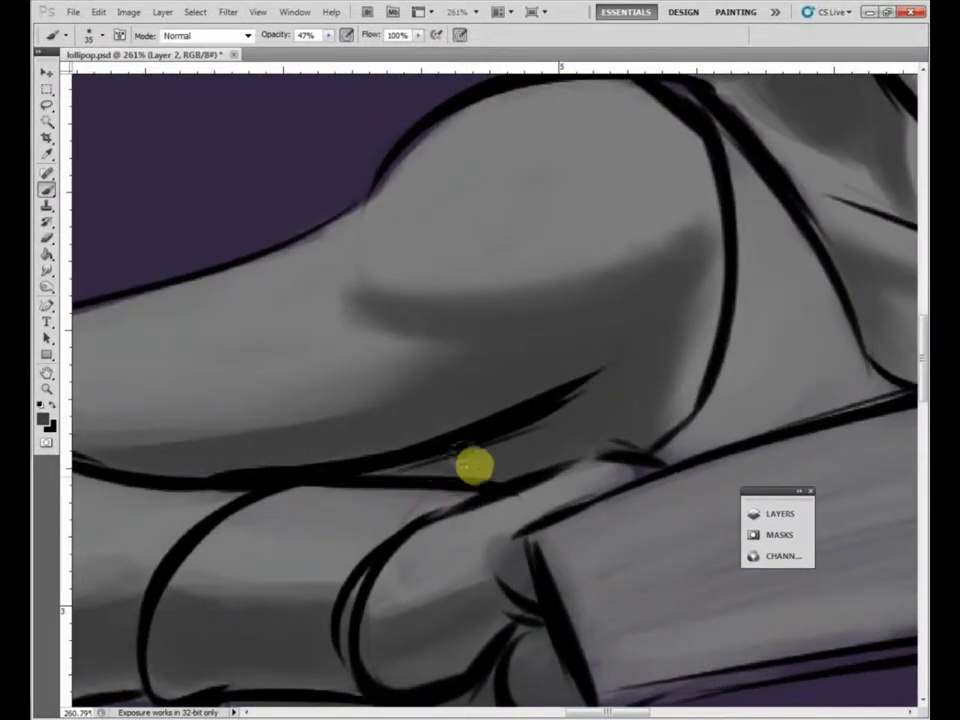
{"action": "scroll", "coordinate": [521, 371], "scroll_direction": "down", "scroll_amount": 4}
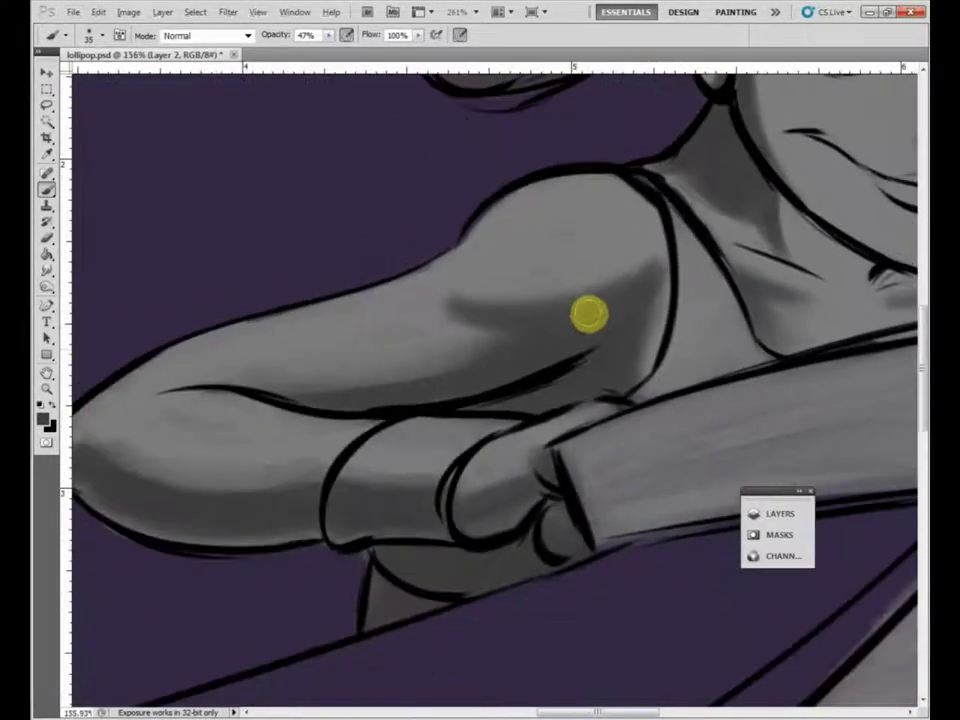
{"action": "scroll", "coordinate": [412, 383], "scroll_direction": "down", "scroll_amount": 2}
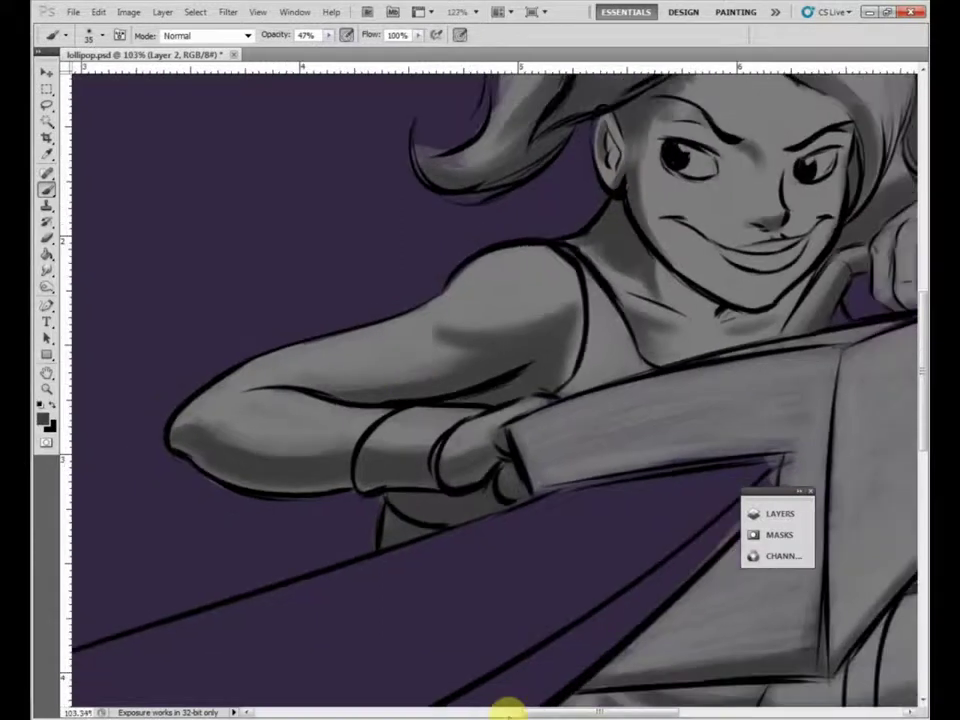
Extend the dark grey armpit shadow out to the tank top's armhole line.
{"action": "scroll", "coordinate": [563, 311], "scroll_direction": "up", "scroll_amount": 4}
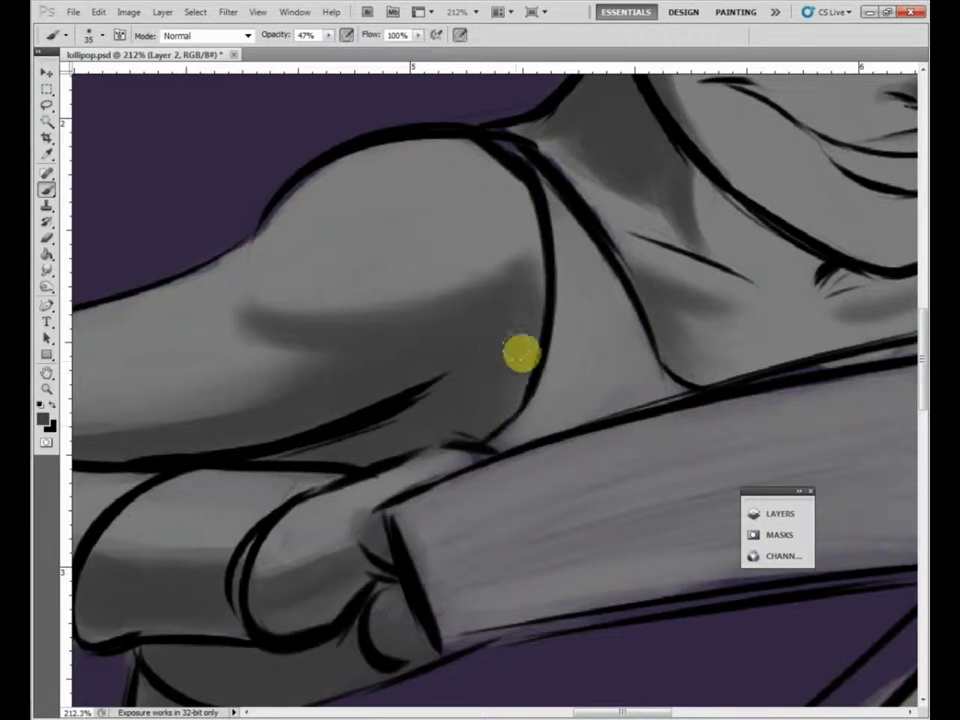
{"action": "scroll", "coordinate": [429, 372], "scroll_direction": "down", "scroll_amount": 3}
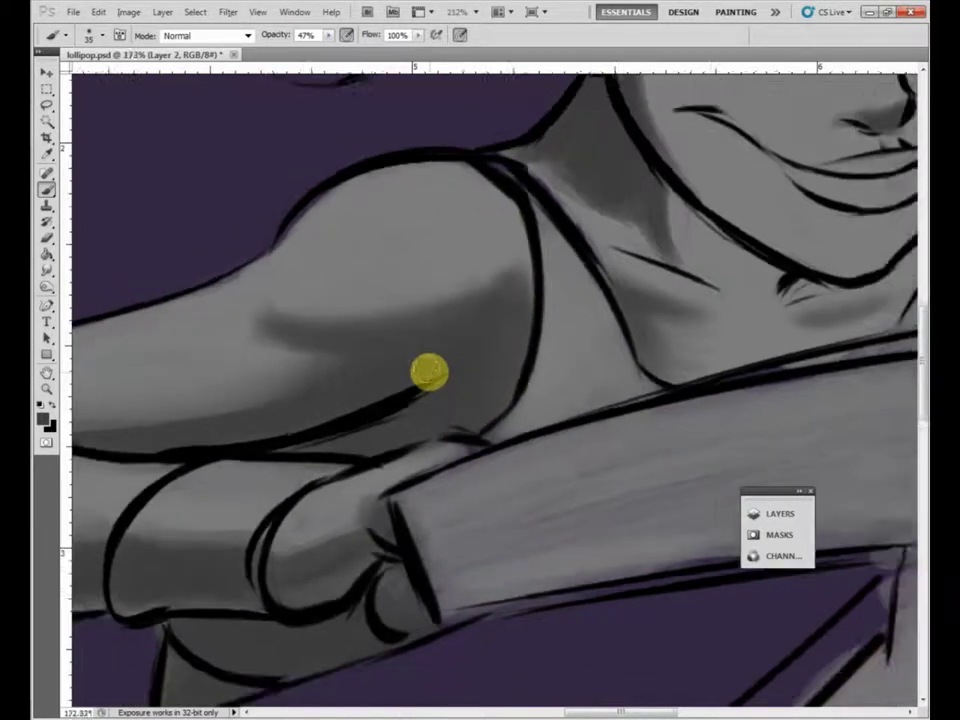
{"action": "scroll", "coordinate": [429, 372], "scroll_direction": "up", "scroll_amount": 4}
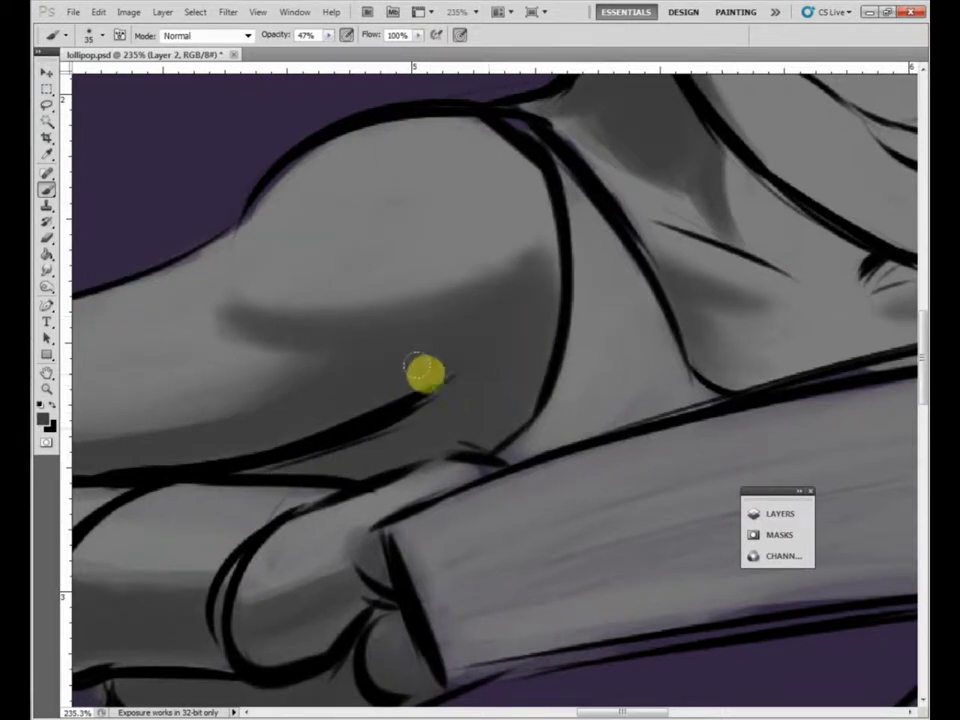
{"action": "scroll", "coordinate": [424, 372], "scroll_direction": "down", "scroll_amount": 5}
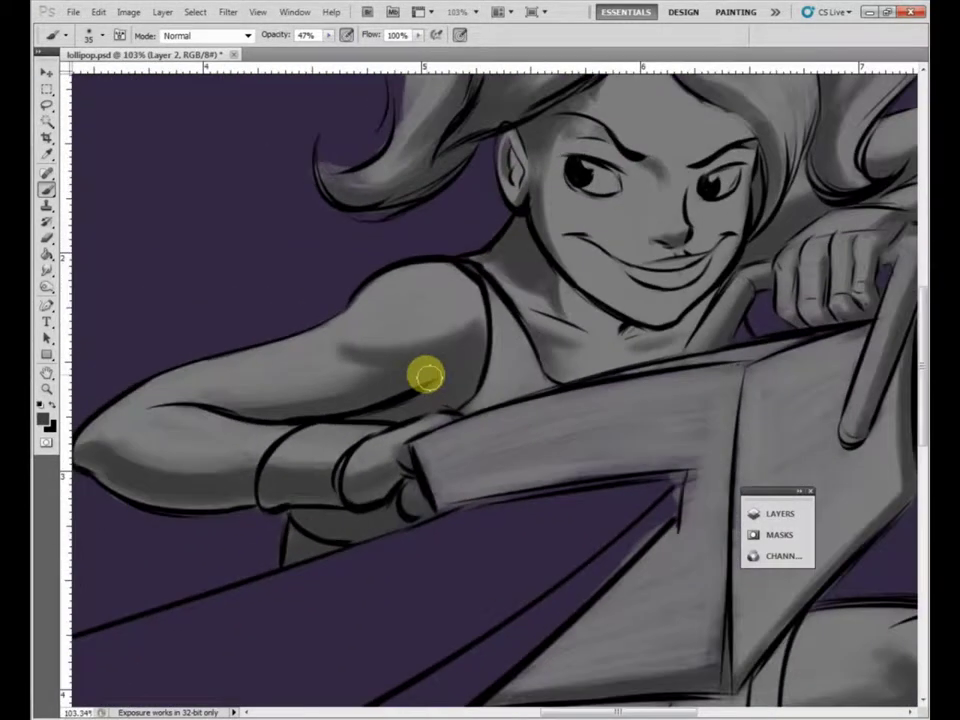
Repaint a lighter grey strip between the armpit shadow and the tank top's armhole line.
{"action": "scroll", "coordinate": [427, 376], "scroll_direction": "up", "scroll_amount": 4}
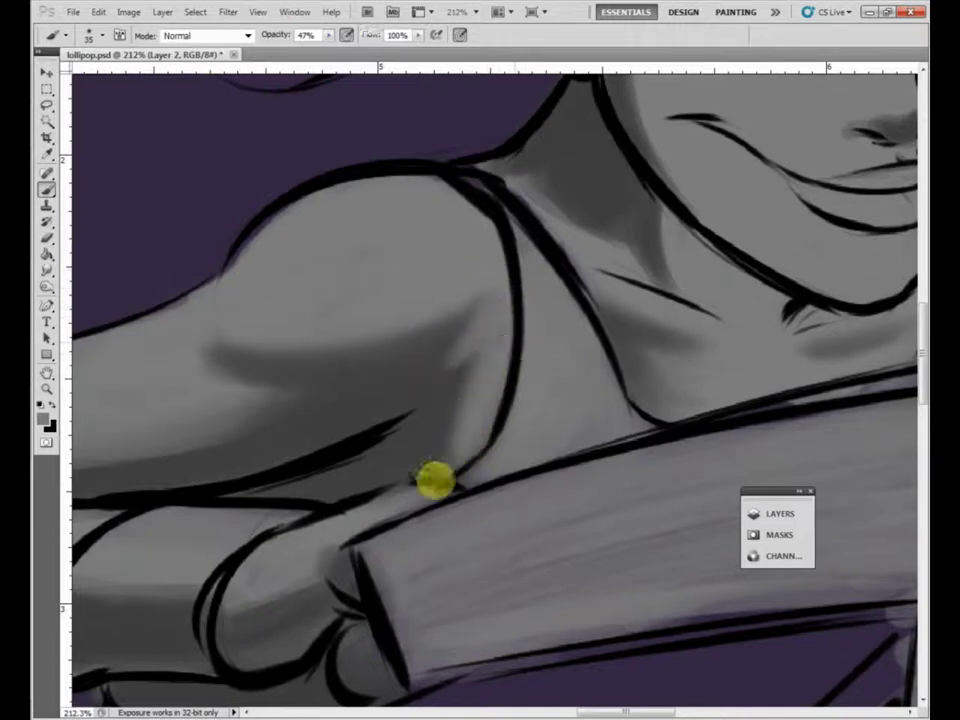
{"action": "left_click_drag", "start_coordinate": [441, 454], "coordinate": [425, 484]}
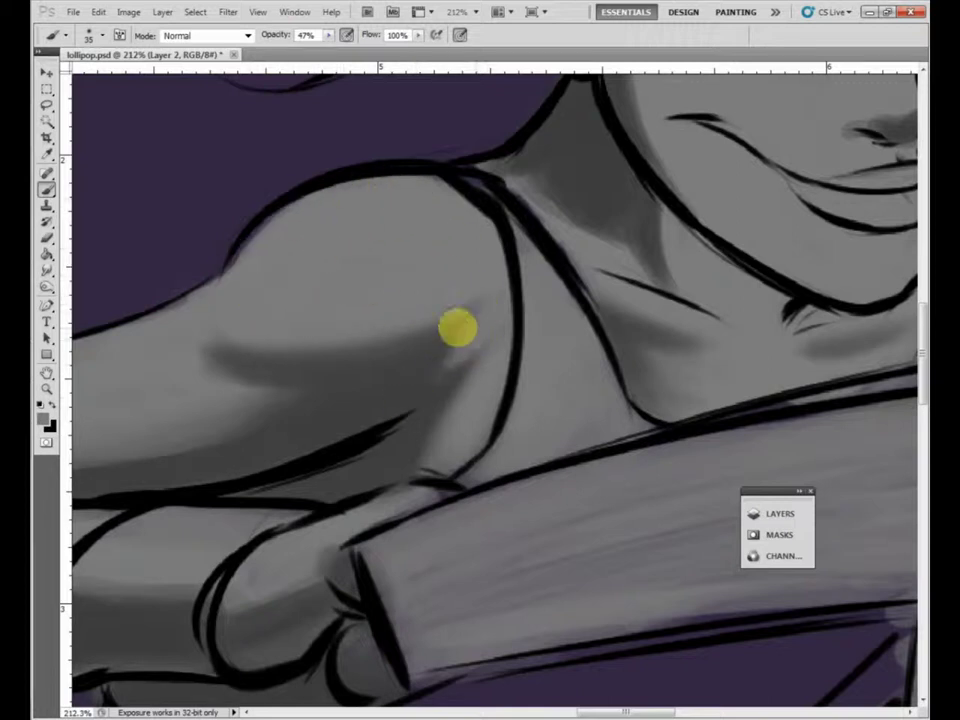
{"action": "scroll", "coordinate": [483, 383], "scroll_direction": "down", "scroll_amount": 5}
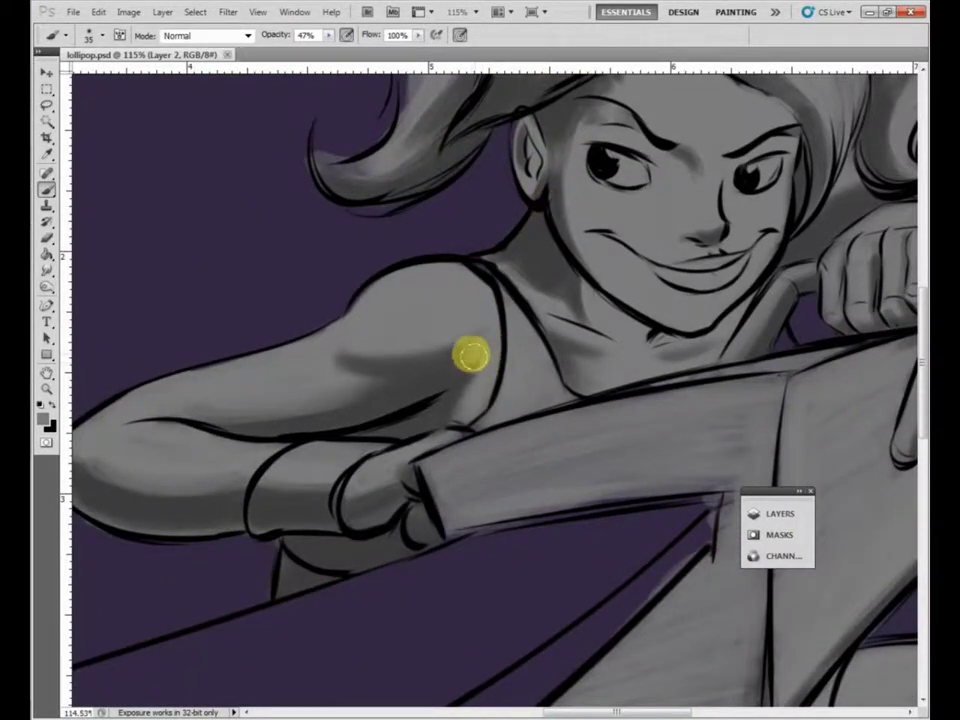
Blend the grey shading along the side of the face from the ear down the jaw toward the chin.
{"action": "left_click_drag", "start_coordinate": [495, 347], "coordinate": [561, 261]}
{"action": "scroll", "coordinate": [556, 298], "scroll_direction": "up", "scroll_amount": 5}
{"action": "scroll", "coordinate": [551, 305], "scroll_direction": "down", "scroll_amount": 6}
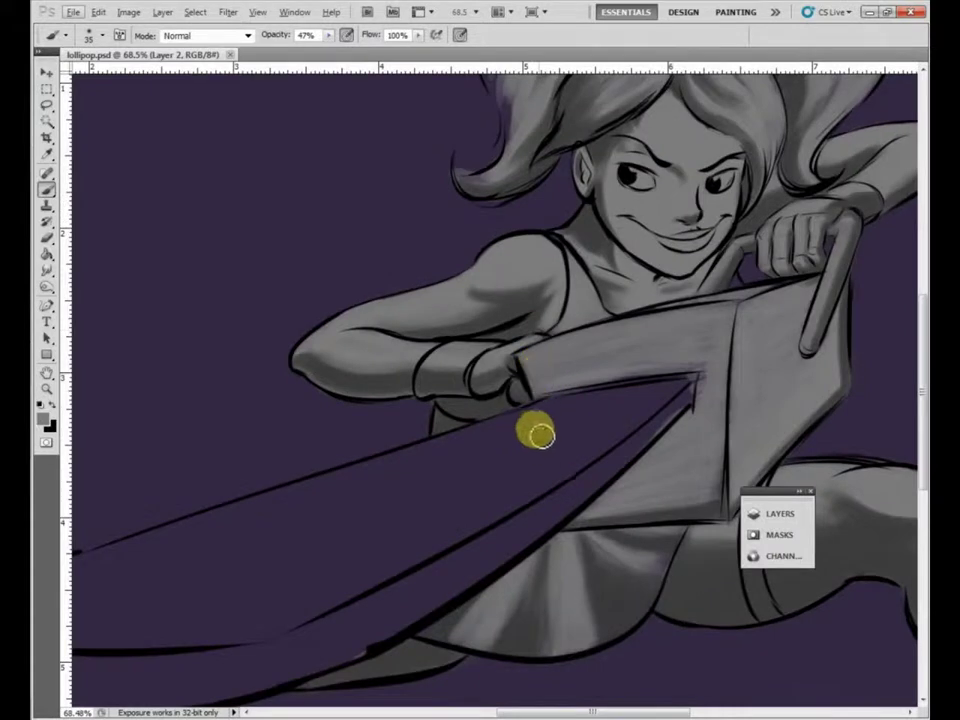
{"action": "left_click_drag", "start_coordinate": [581, 546], "coordinate": [549, 375]}
{"action": "left_click_drag", "start_coordinate": [581, 210], "coordinate": [549, 437]}
{"action": "left_click_drag", "start_coordinate": [618, 342], "coordinate": [578, 386]}
{"action": "scroll", "coordinate": [578, 386], "scroll_direction": "up", "scroll_amount": 5}
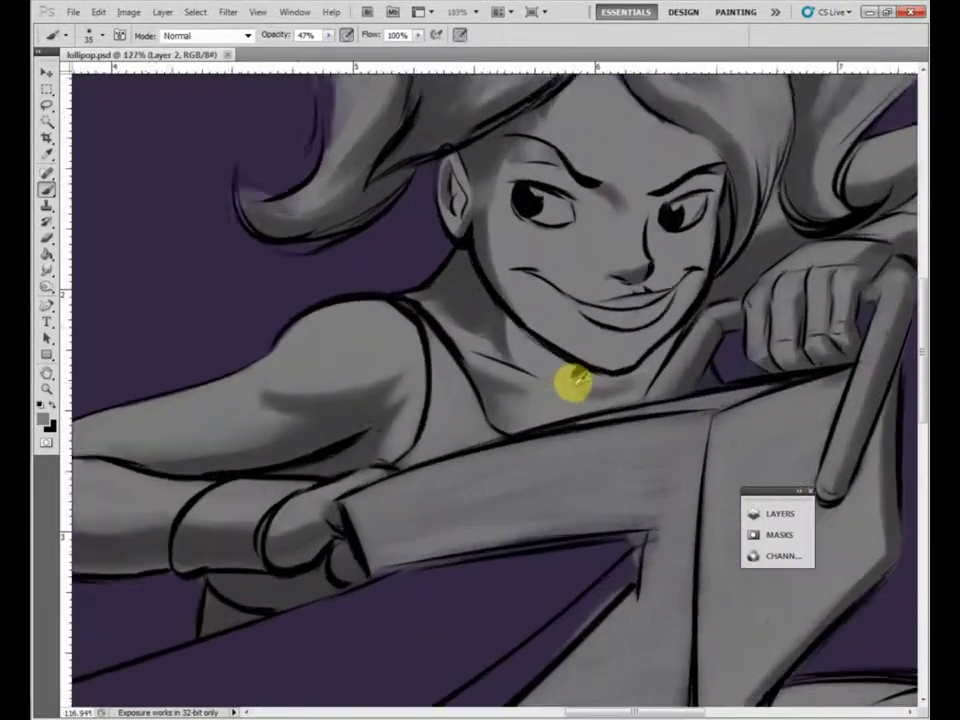
{"action": "mouse_move", "coordinate": [471, 215]}
{"action": "left_mouse_down"}
{"action": "mouse_move", "coordinate": [476, 326]}
{"action": "mouse_move", "coordinate": [452, 332]}
{"action": "left_mouse_up"}
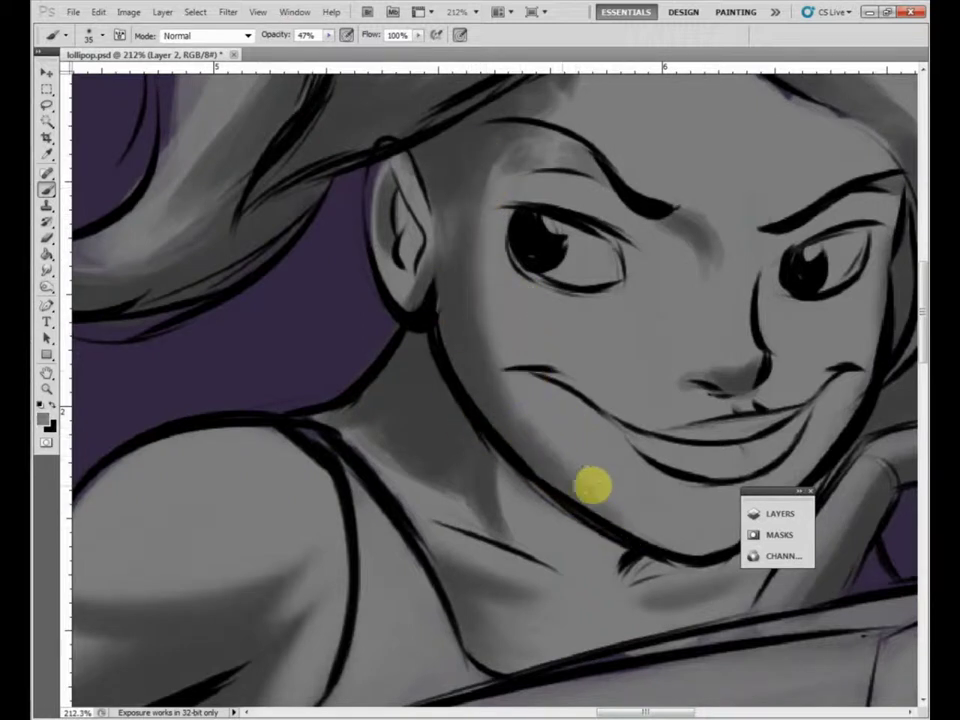
{"action": "scroll", "coordinate": [593, 184], "scroll_direction": "down", "scroll_amount": 3}
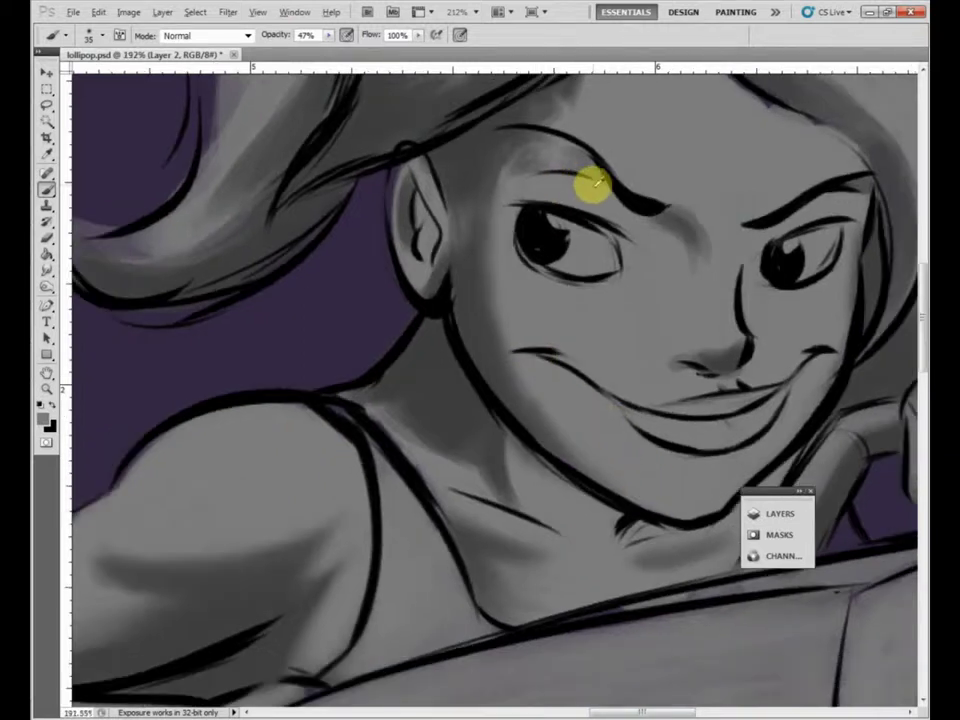
Smooth mid grey over the face around the mouth, the nose and the eye farther from the ear.
{"action": "scroll", "coordinate": [681, 279], "scroll_direction": "up", "scroll_amount": 6}
{"action": "left_click_drag", "start_coordinate": [620, 296], "coordinate": [474, 368]}
{"action": "left_click_drag", "start_coordinate": [605, 359], "coordinate": [594, 308]}
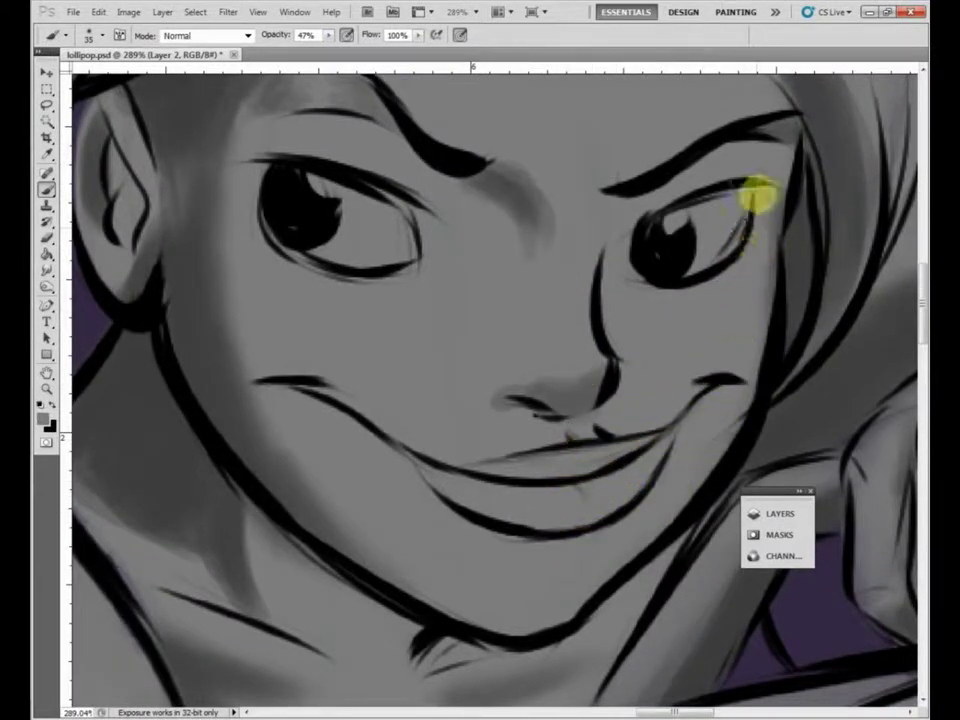
{"action": "left_click_drag", "start_coordinate": [690, 213], "coordinate": [654, 279]}
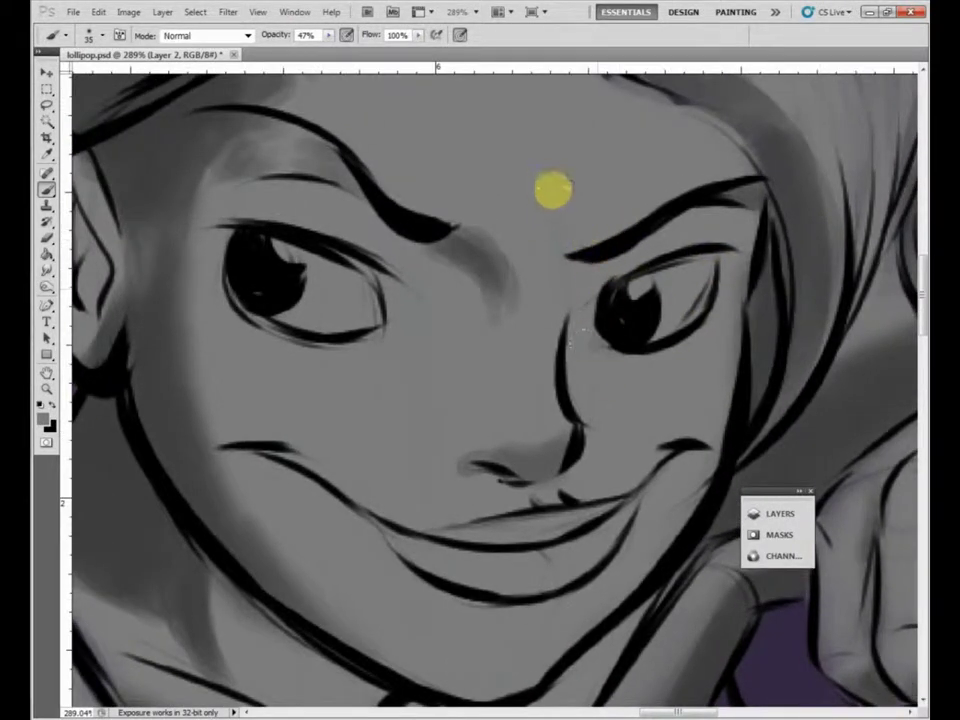
Smooth the grey on the forehead along the hairline and around the eyebrow nearest the visible ear.
{"action": "left_click_drag", "start_coordinate": [542, 161], "coordinate": [604, 306]}
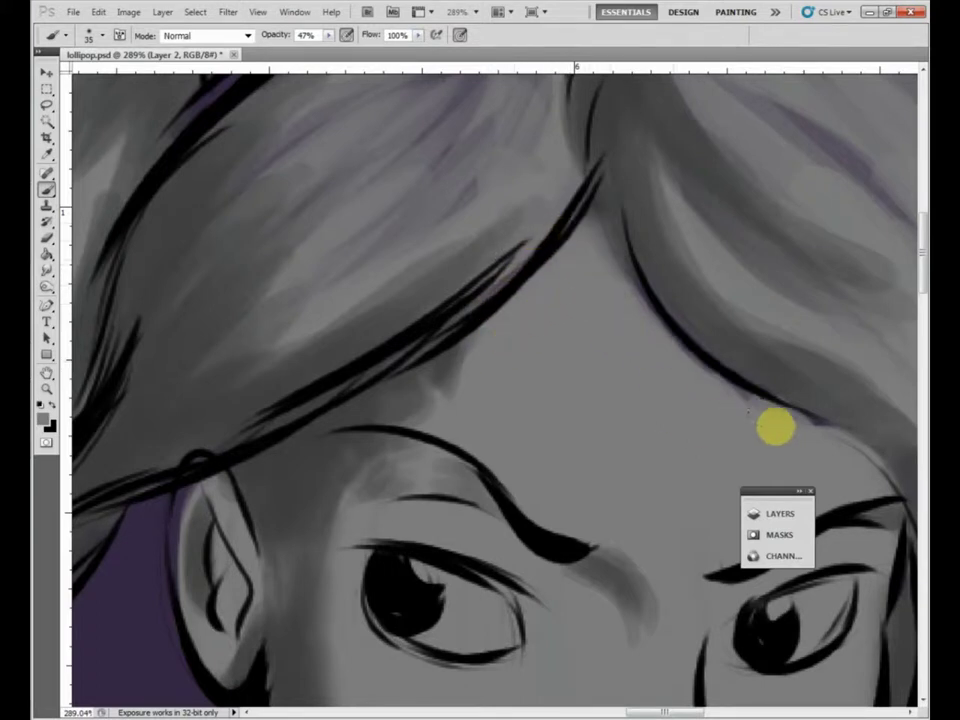
{"action": "scroll", "coordinate": [577, 354], "scroll_direction": "down", "scroll_amount": 3}
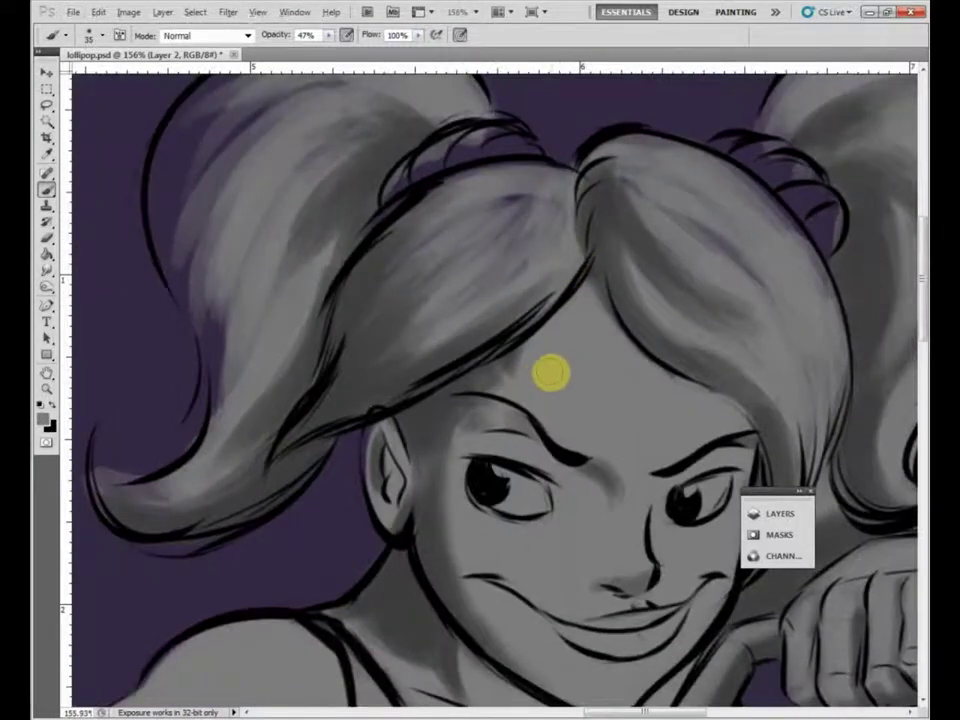
{"action": "scroll", "coordinate": [551, 373], "scroll_direction": "up", "scroll_amount": 3}
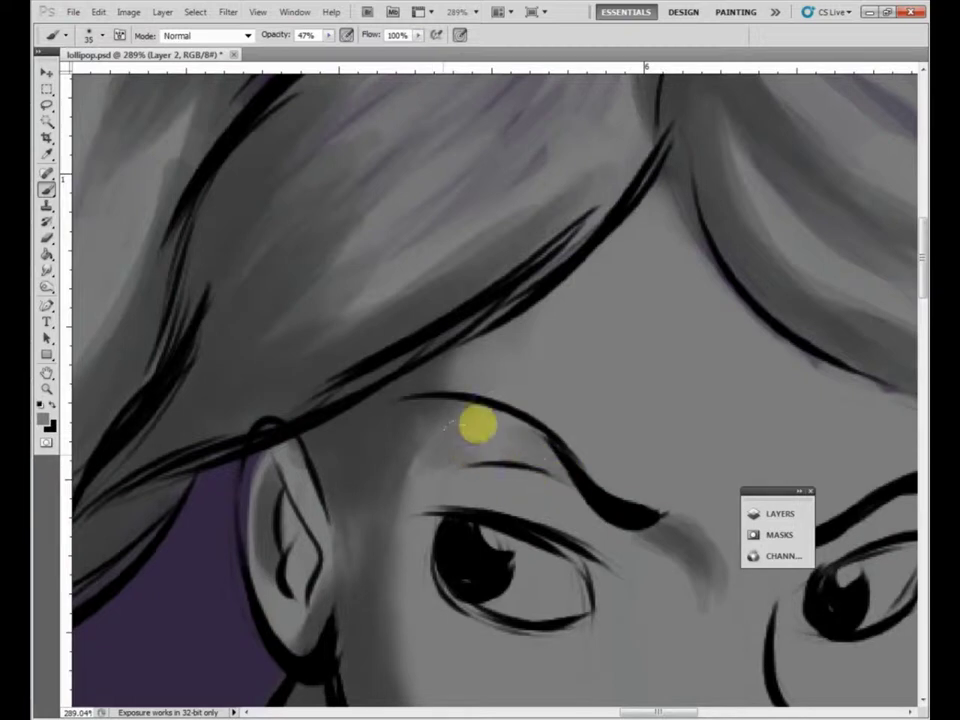
{"action": "scroll", "coordinate": [560, 442], "scroll_direction": "down", "scroll_amount": 4}
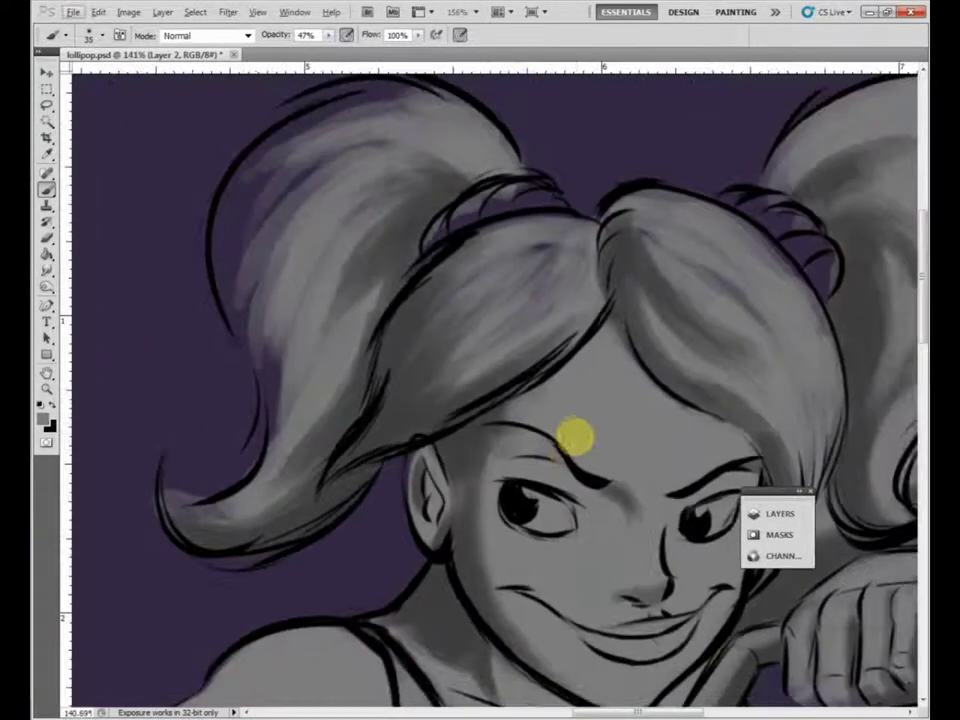
Deepen the dark grey on the hair section swept above the visible ear and smooth its lighter grey toward the parting.
{"action": "left_click_drag", "start_coordinate": [525, 501], "coordinate": [504, 517]}
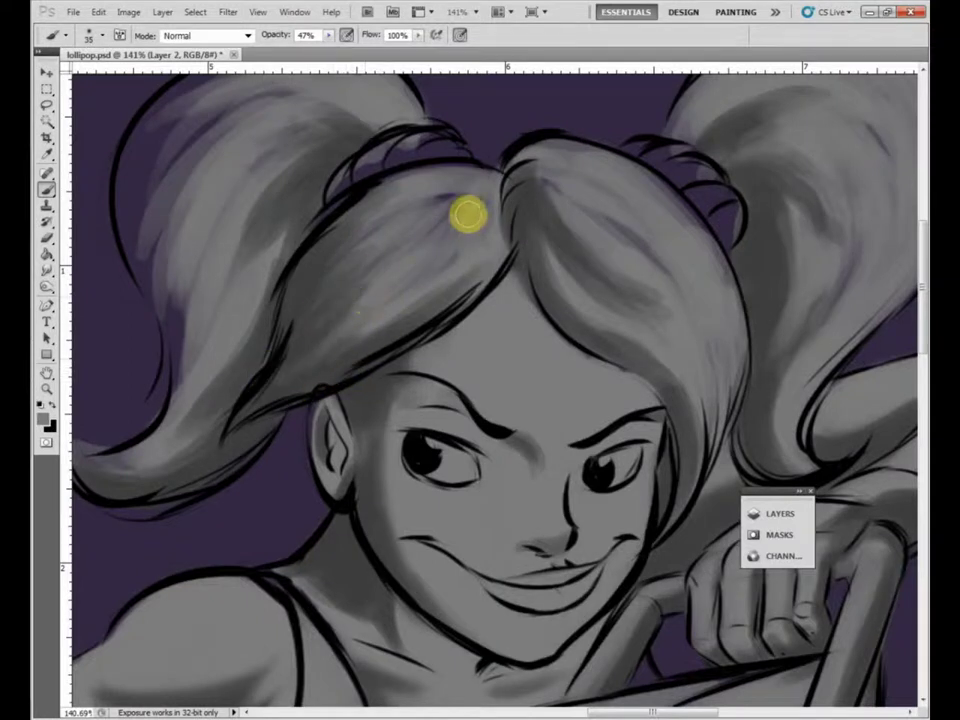
{"action": "scroll", "coordinate": [450, 225], "scroll_direction": "up", "scroll_amount": 1}
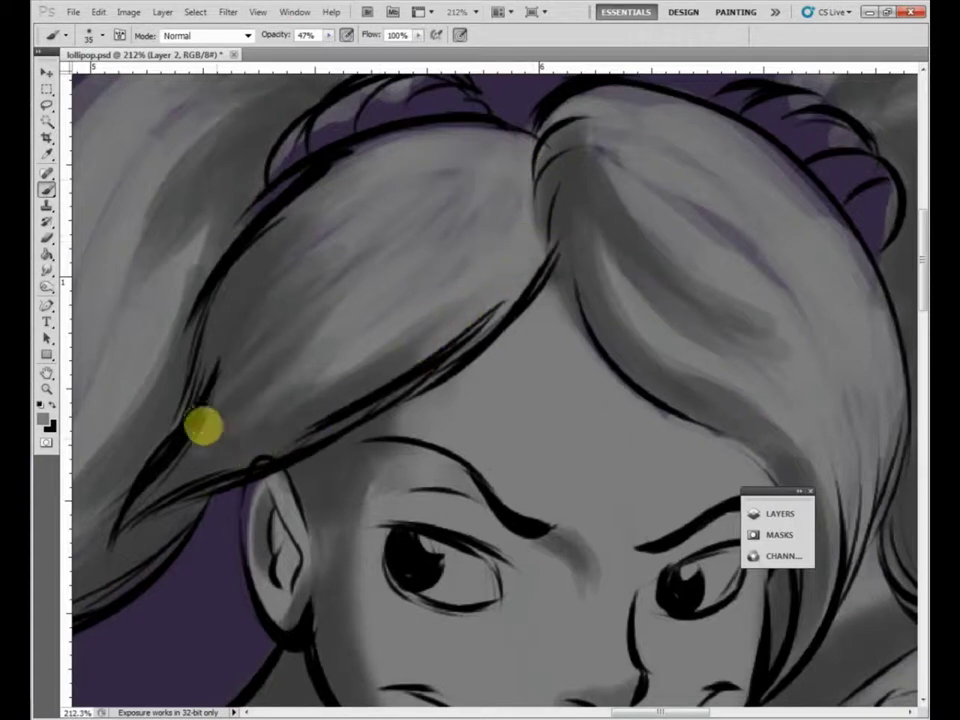
{"action": "left_click_drag", "start_coordinate": [405, 457], "coordinate": [444, 392]}
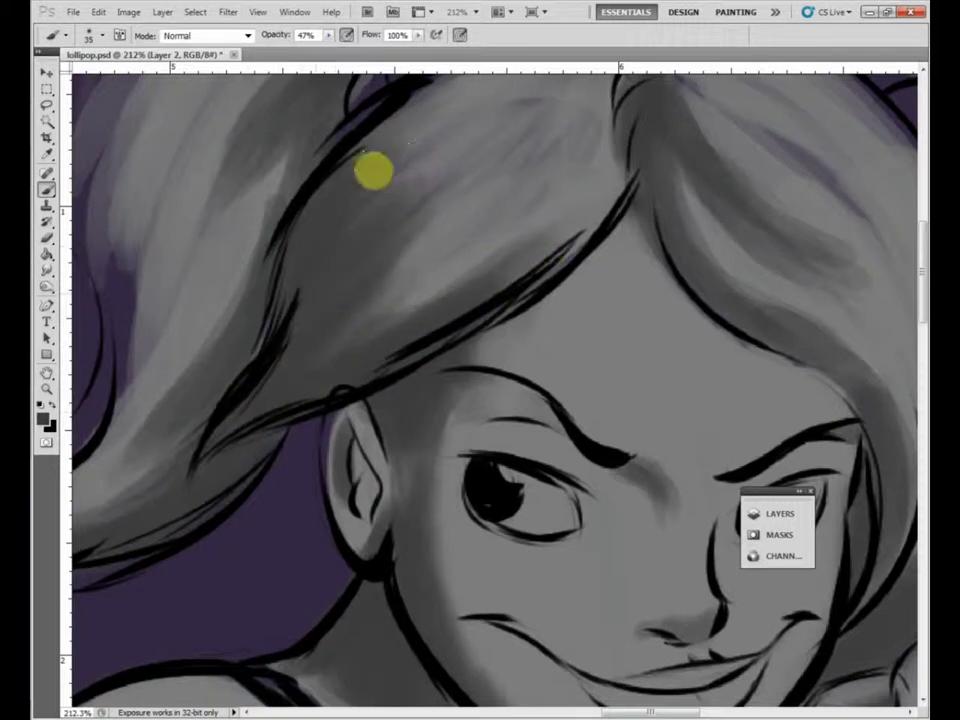
{"action": "left_click_drag", "start_coordinate": [406, 185], "coordinate": [424, 256]}
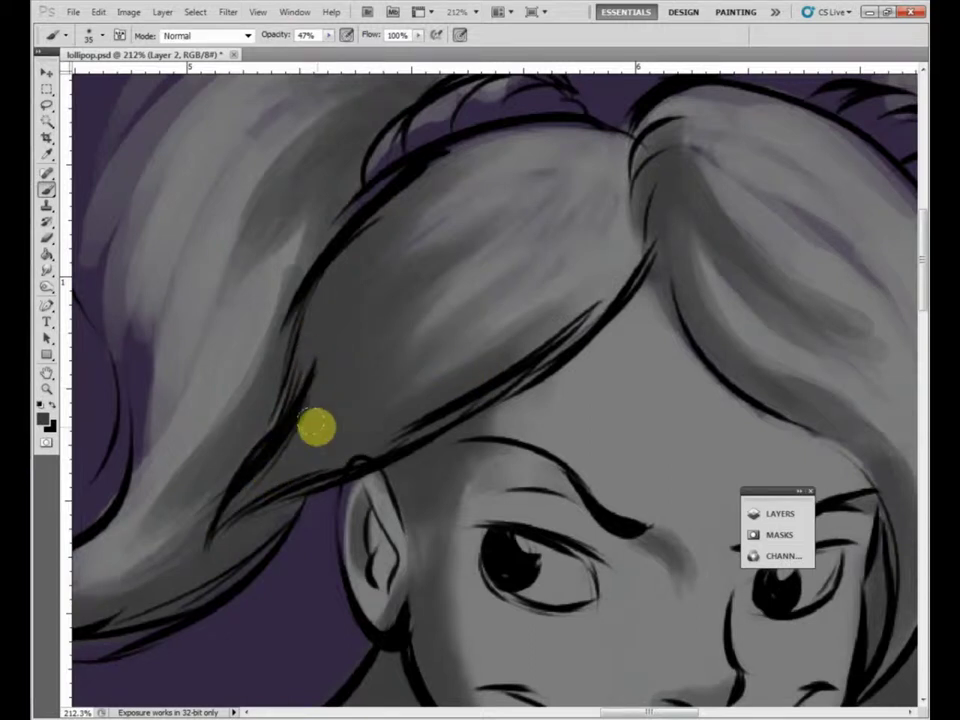
{"action": "left_click_drag", "start_coordinate": [316, 428], "coordinate": [488, 343]}
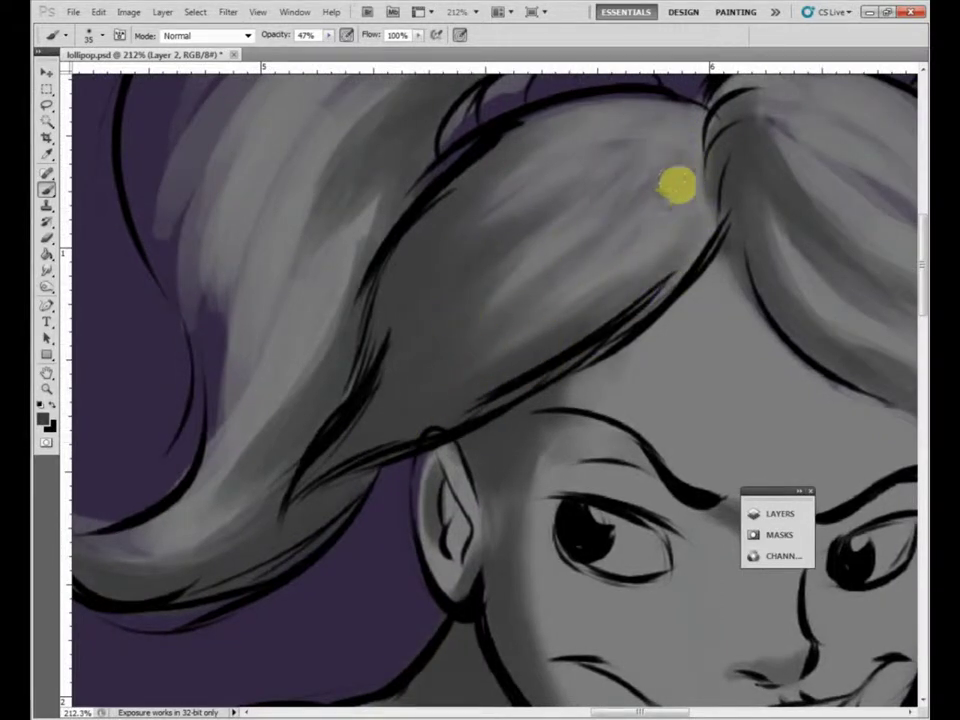
{"action": "left_click_drag", "start_coordinate": [614, 244], "coordinate": [607, 301]}
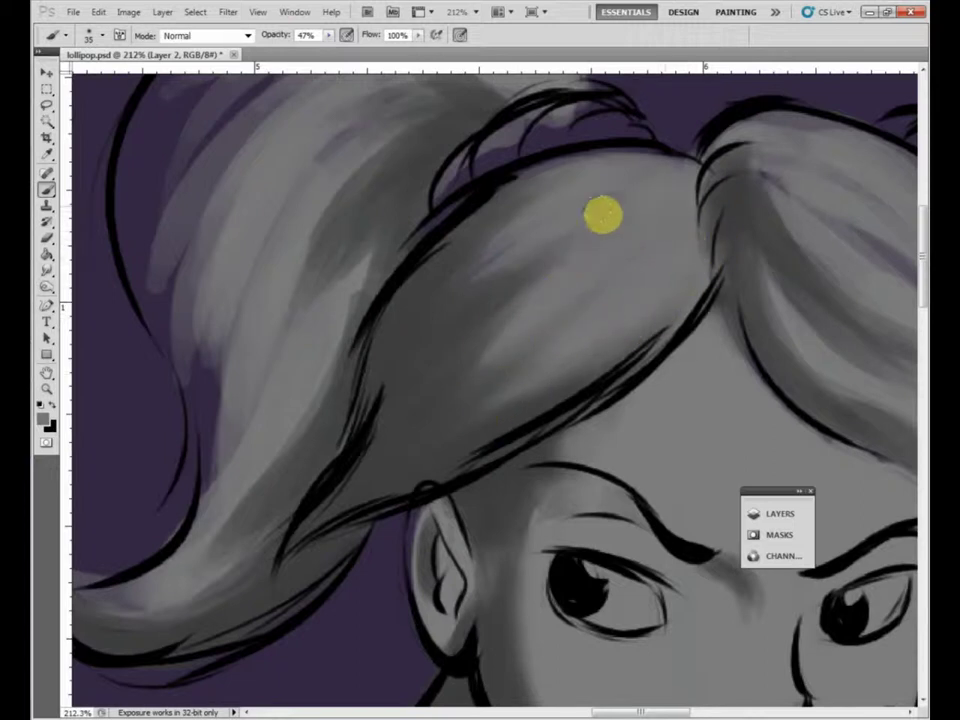
Fill the purple gaps along the outer curve of the pigtail on the visible ear's side with strand-following mid grey strokes.
{"action": "left_click_drag", "start_coordinate": [525, 270], "coordinate": [660, 270]}
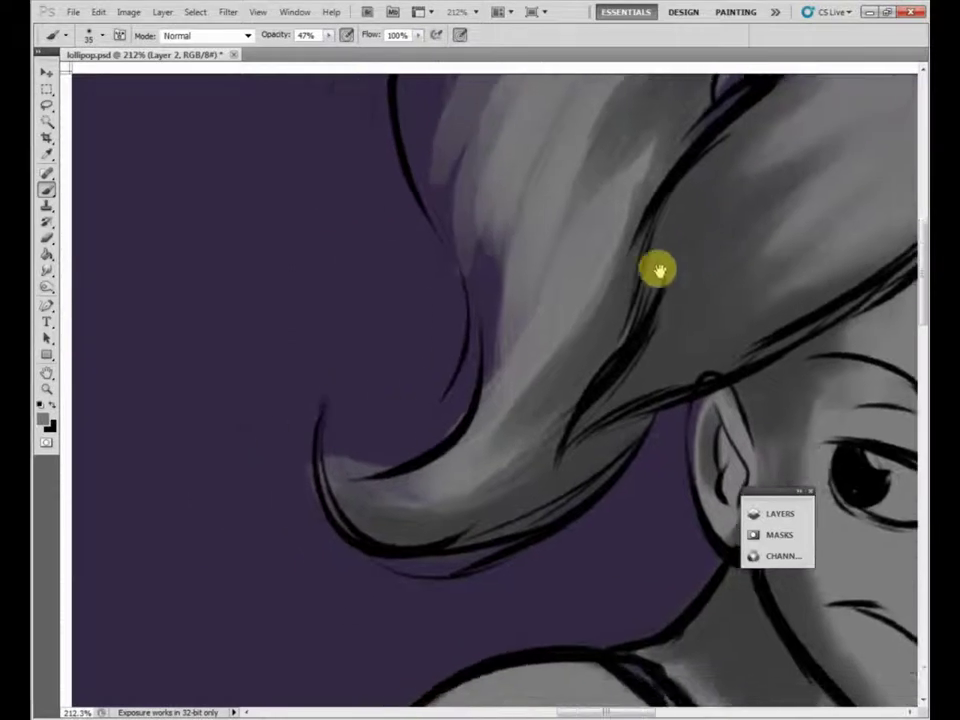
{"action": "scroll", "coordinate": [660, 270], "scroll_direction": "up", "scroll_amount": 10}
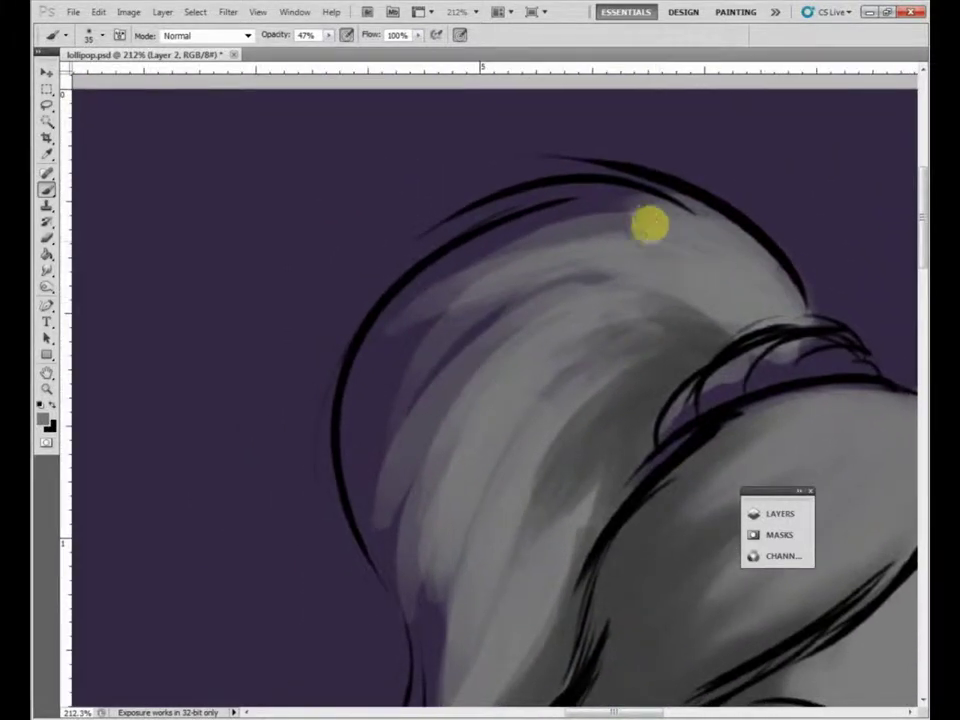
{"action": "left_click_drag", "start_coordinate": [640, 208], "coordinate": [437, 286]}
{"action": "left_click_drag", "start_coordinate": [560, 220], "coordinate": [395, 325]}
{"action": "left_click_drag", "start_coordinate": [479, 268], "coordinate": [368, 395]}
{"action": "left_click_drag", "start_coordinate": [424, 335], "coordinate": [360, 456]}
{"action": "left_click_drag", "start_coordinate": [536, 277], "coordinate": [560, 180]}
{"action": "left_click_drag", "start_coordinate": [503, 193], "coordinate": [448, 455]}
{"action": "mouse_move", "coordinate": [450, 225]}
{"action": "left_mouse_down"}
{"action": "mouse_move", "coordinate": [388, 326]}
{"action": "mouse_move", "coordinate": [408, 432]}
{"action": "left_mouse_up"}
{"action": "left_click_drag", "start_coordinate": [440, 272], "coordinate": [424, 459]}
{"action": "mouse_move", "coordinate": [568, 205]}
{"action": "left_mouse_down"}
{"action": "mouse_move", "coordinate": [493, 539]}
{"action": "mouse_move", "coordinate": [546, 248]}
{"action": "mouse_move", "coordinate": [436, 494]}
{"action": "left_mouse_up"}
{"action": "left_click_drag", "start_coordinate": [548, 240], "coordinate": [448, 471]}
{"action": "mouse_move", "coordinate": [510, 258]}
{"action": "left_mouse_down"}
{"action": "mouse_move", "coordinate": [444, 375]}
{"action": "mouse_move", "coordinate": [434, 535]}
{"action": "left_mouse_up"}
{"action": "left_click_drag", "start_coordinate": [604, 197], "coordinate": [465, 420]}
{"action": "left_click_drag", "start_coordinate": [540, 208], "coordinate": [468, 256]}
{"action": "left_click_drag", "start_coordinate": [541, 399], "coordinate": [592, 230]}
{"action": "left_click_drag", "start_coordinate": [495, 313], "coordinate": [520, 476]}
{"action": "mouse_move", "coordinate": [559, 307]}
{"action": "left_mouse_down"}
{"action": "mouse_move", "coordinate": [522, 381]}
{"action": "mouse_move", "coordinate": [500, 500]}
{"action": "left_mouse_up"}
{"action": "left_click_drag", "start_coordinate": [583, 328], "coordinate": [613, 313]}
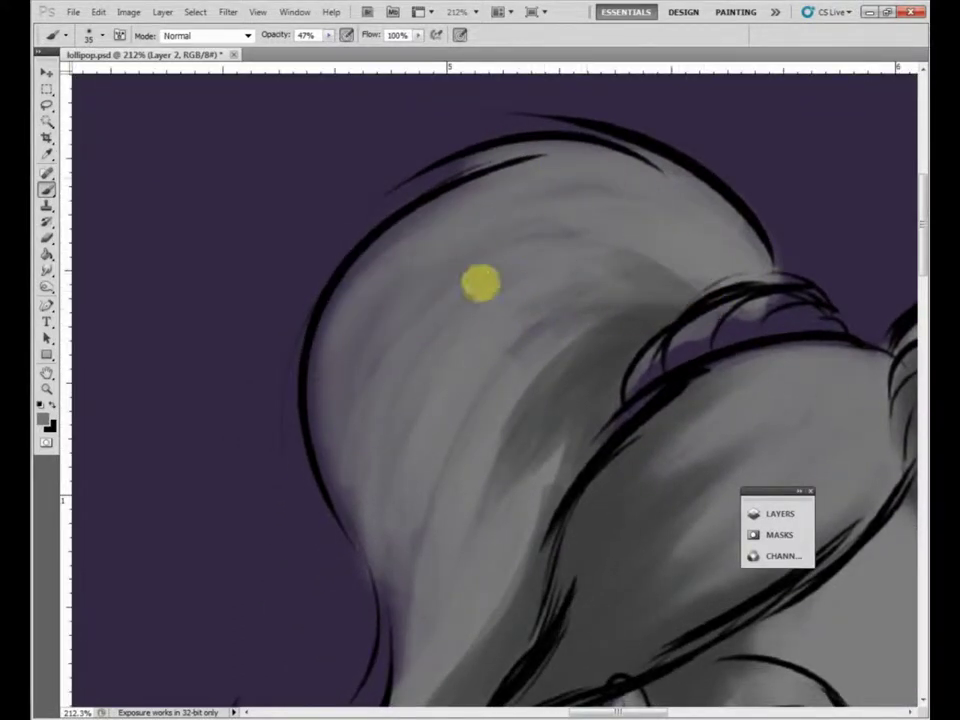
Smooth mid grey down the narrow lower part of the same pigtail toward its curled tip.
{"action": "scroll", "coordinate": [497, 467], "scroll_direction": "down", "scroll_amount": 3}
{"action": "left_click_drag", "start_coordinate": [471, 441], "coordinate": [503, 275]}
{"action": "mouse_move", "coordinate": [427, 277]}
{"action": "left_mouse_down"}
{"action": "mouse_move", "coordinate": [433, 333]}
{"action": "mouse_move", "coordinate": [480, 461]}
{"action": "left_mouse_up"}
{"action": "mouse_move", "coordinate": [525, 358]}
{"action": "left_mouse_down"}
{"action": "mouse_move", "coordinate": [445, 535]}
{"action": "mouse_move", "coordinate": [413, 548]}
{"action": "mouse_move", "coordinate": [388, 515]}
{"action": "mouse_move", "coordinate": [400, 529]}
{"action": "mouse_move", "coordinate": [373, 512]}
{"action": "mouse_move", "coordinate": [475, 483]}
{"action": "mouse_move", "coordinate": [496, 496]}
{"action": "mouse_move", "coordinate": [550, 433]}
{"action": "mouse_move", "coordinate": [432, 532]}
{"action": "mouse_move", "coordinate": [544, 440]}
{"action": "mouse_move", "coordinate": [439, 499]}
{"action": "left_mouse_up"}
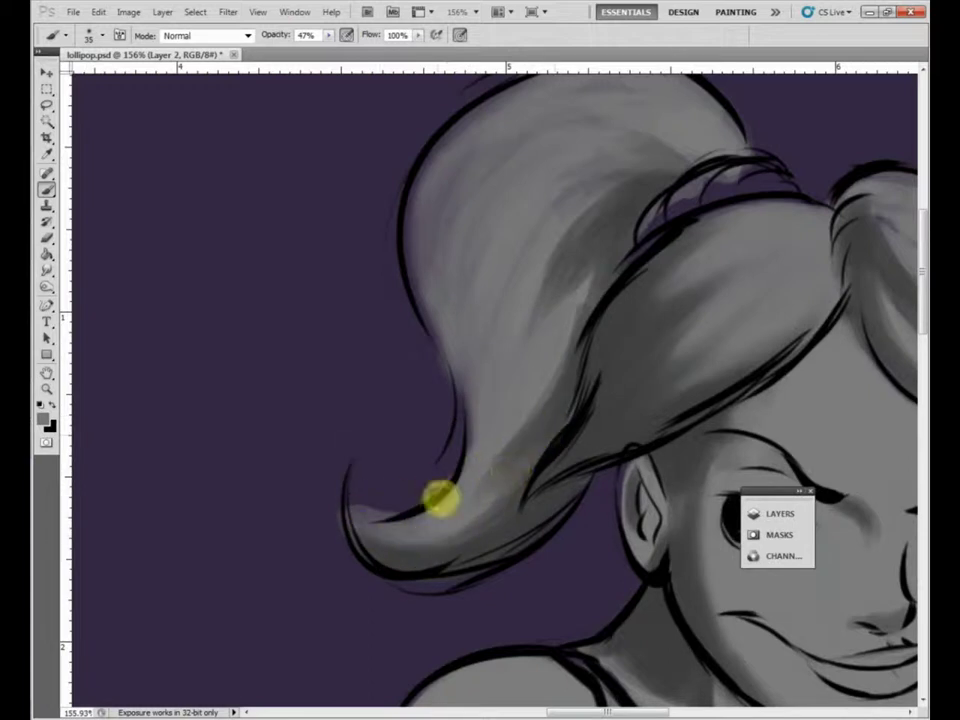
Paint darker grey strands on that pigtail from the hair tie down along the edge of the front hair.
{"action": "scroll", "coordinate": [530, 375], "scroll_direction": "down", "scroll_amount": 4}
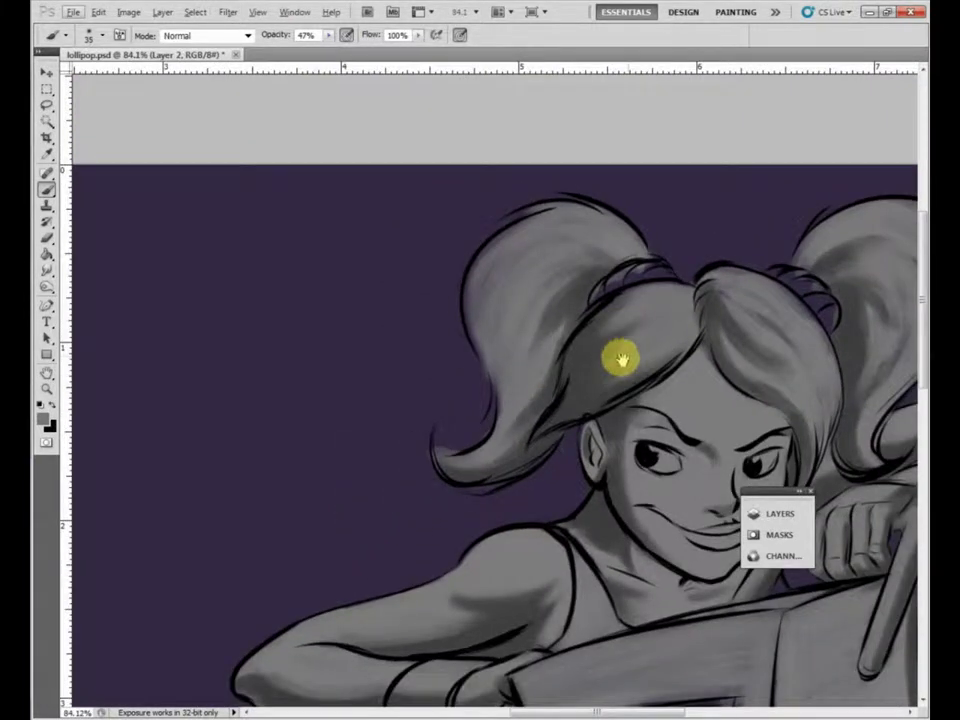
{"action": "left_click_drag", "start_coordinate": [621, 360], "coordinate": [580, 340]}
{"action": "left_click_drag", "start_coordinate": [632, 285], "coordinate": [632, 364]}
{"action": "scroll", "coordinate": [579, 386], "scroll_direction": "up", "scroll_amount": 2}
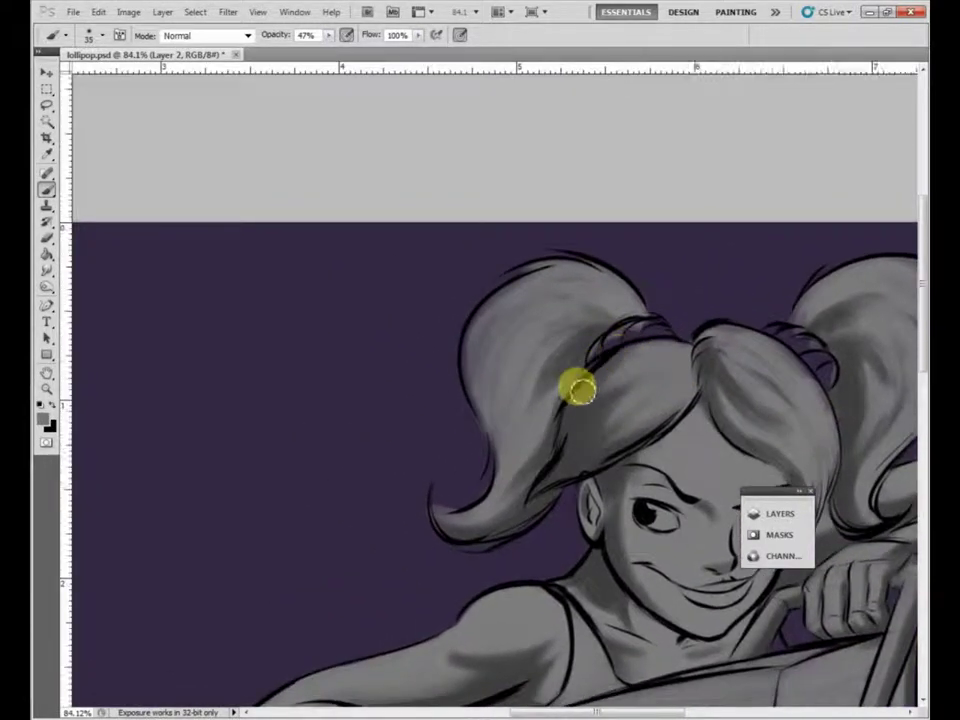
{"action": "scroll", "coordinate": [581, 382], "scroll_direction": "up", "scroll_amount": 3}
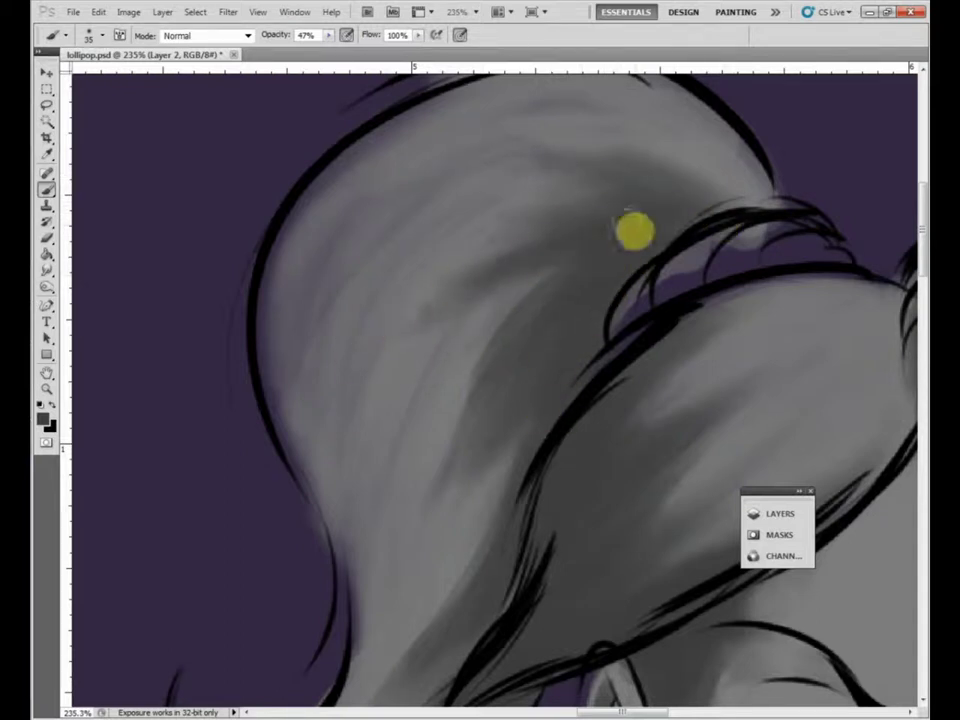
{"action": "scroll", "coordinate": [347, 346], "scroll_direction": "down", "scroll_amount": 2}
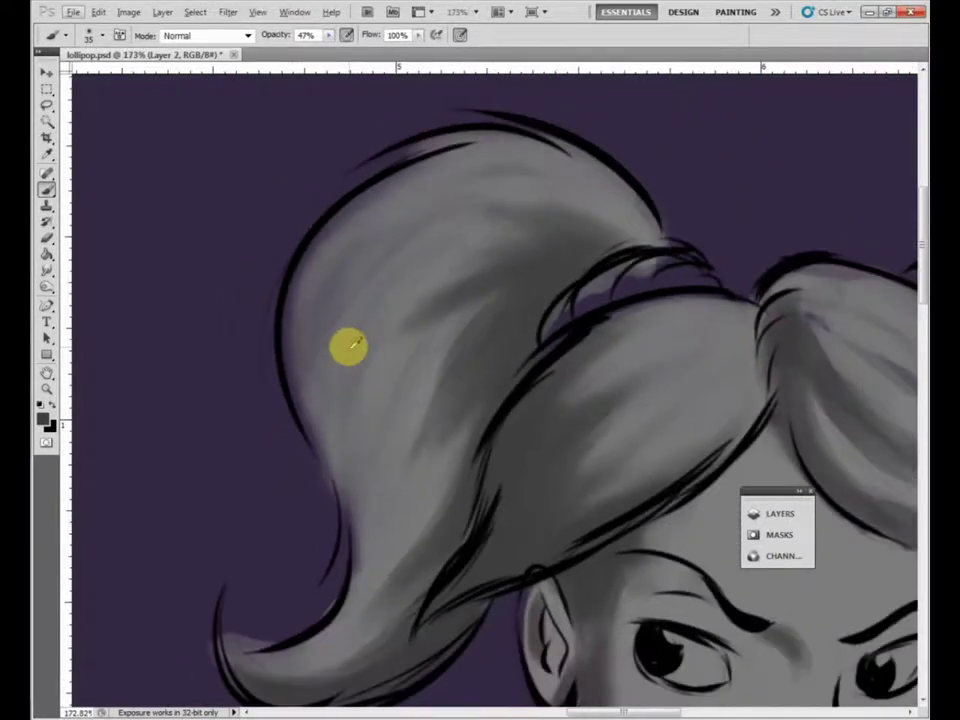
{"action": "mouse_move", "coordinate": [463, 463]}
{"action": "left_mouse_down"}
{"action": "mouse_move", "coordinate": [480, 313]}
{"action": "mouse_move", "coordinate": [512, 407]}
{"action": "mouse_move", "coordinate": [536, 380]}
{"action": "left_mouse_up"}
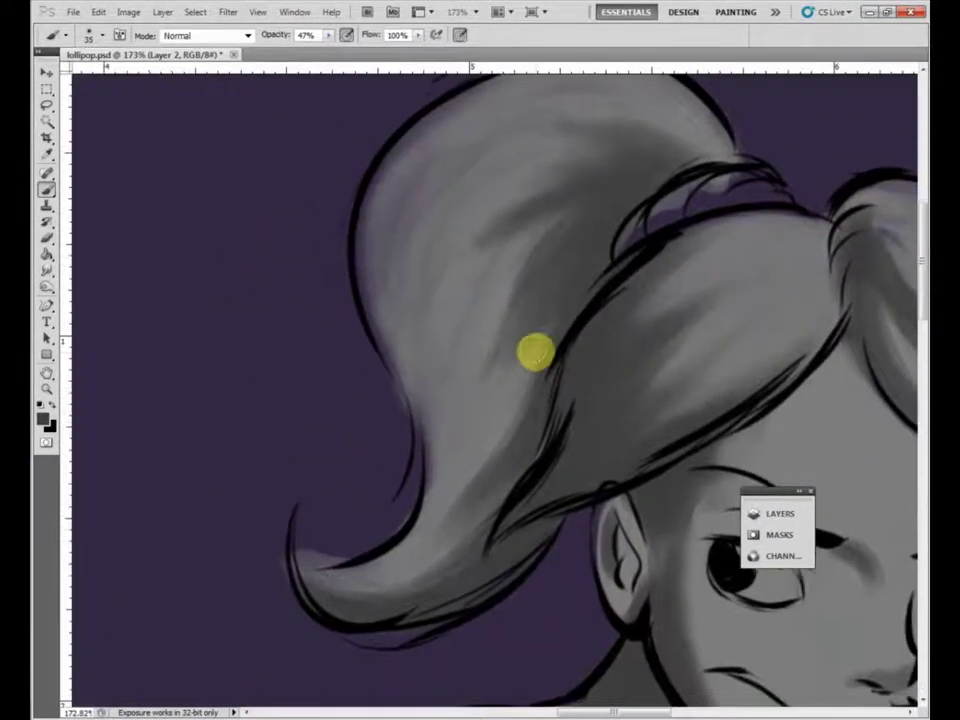
{"action": "scroll", "coordinate": [535, 350], "scroll_direction": "up", "scroll_amount": 3}
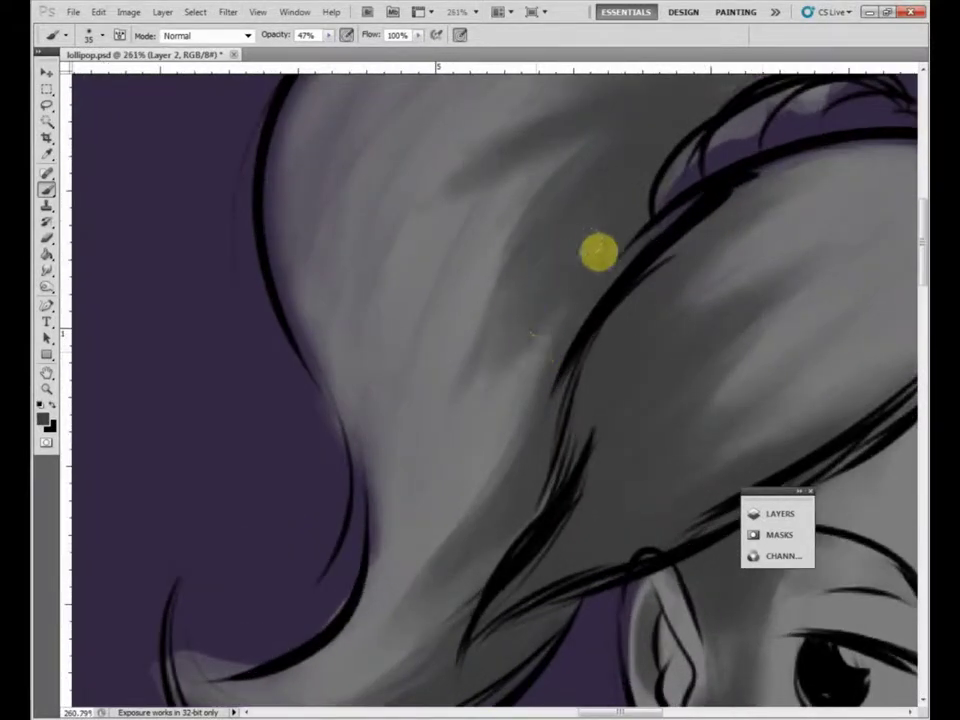
{"action": "scroll", "coordinate": [360, 687], "scroll_direction": "down", "scroll_amount": 4}
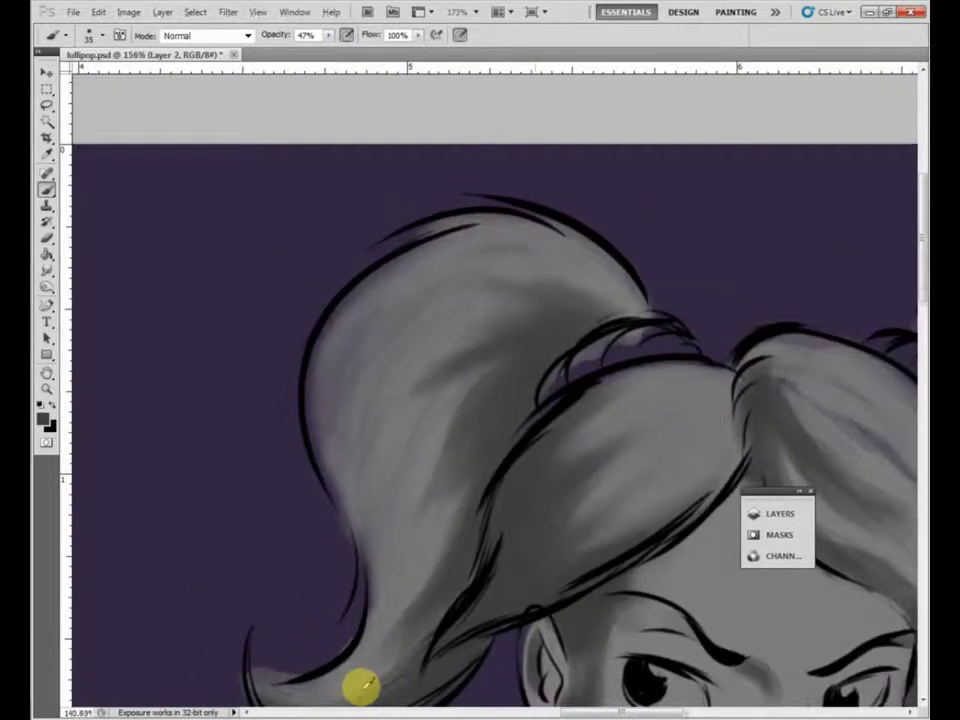
Examine the overall shading across the pigtails, front hair, face, hand and raised arm.
{"action": "left_click_drag", "start_coordinate": [611, 392], "coordinate": [306, 163]}
{"action": "left_click_drag", "start_coordinate": [383, 630], "coordinate": [765, 403]}
{"action": "left_click_drag", "start_coordinate": [711, 314], "coordinate": [444, 544]}
{"action": "mouse_move", "coordinate": [607, 387]}
{"action": "left_mouse_down"}
{"action": "mouse_move", "coordinate": [643, 392]}
{"action": "mouse_move", "coordinate": [690, 376]}
{"action": "left_mouse_up"}
{"action": "left_click_drag", "start_coordinate": [501, 423], "coordinate": [586, 401]}
{"action": "scroll", "coordinate": [553, 376], "scroll_direction": "up", "scroll_amount": 3}
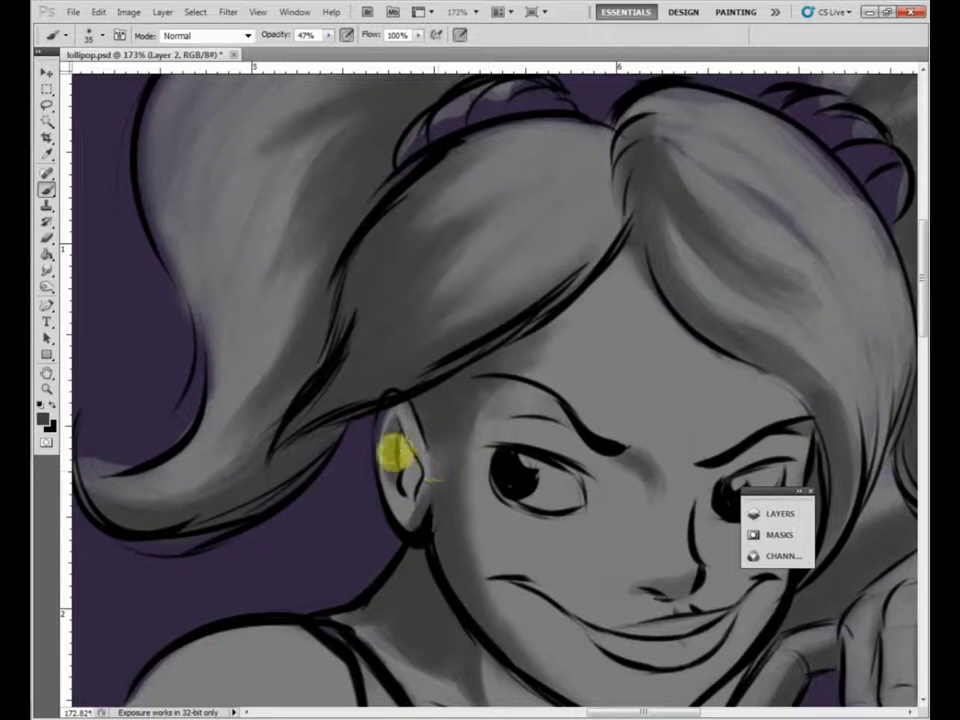
{"action": "scroll", "coordinate": [492, 540], "scroll_direction": "down", "scroll_amount": 2}
{"action": "left_click_drag", "start_coordinate": [594, 469], "coordinate": [376, 345]}
{"action": "left_click_drag", "start_coordinate": [383, 467], "coordinate": [535, 339]}
{"action": "left_click_drag", "start_coordinate": [391, 389], "coordinate": [594, 390]}
{"action": "left_click_drag", "start_coordinate": [530, 358], "coordinate": [583, 388]}
{"action": "left_click_drag", "start_coordinate": [739, 307], "coordinate": [600, 371]}
{"action": "scroll", "coordinate": [603, 370], "scroll_direction": "up", "scroll_amount": 2}
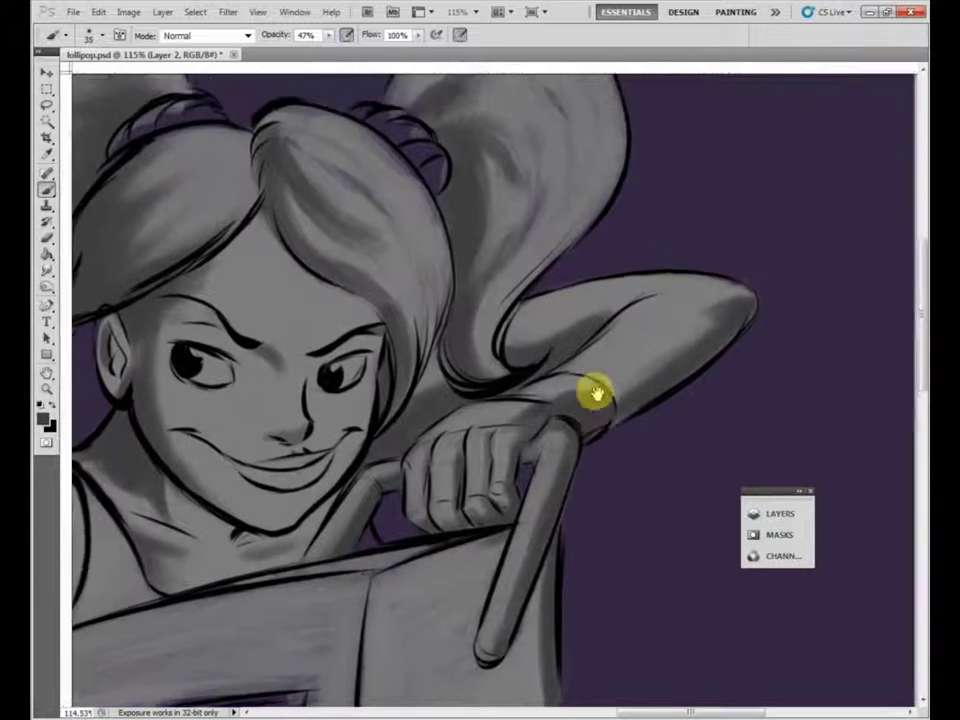
{"action": "scroll", "coordinate": [594, 392], "scroll_direction": "left", "scroll_amount": 4}
{"action": "scroll", "coordinate": [628, 349], "scroll_direction": "down", "scroll_amount": 2}
Shade grey beneath the eyebrow farther from the visible ear, around the inner corner of that eye.
{"action": "scroll", "coordinate": [419, 272], "scroll_direction": "up", "scroll_amount": 5}
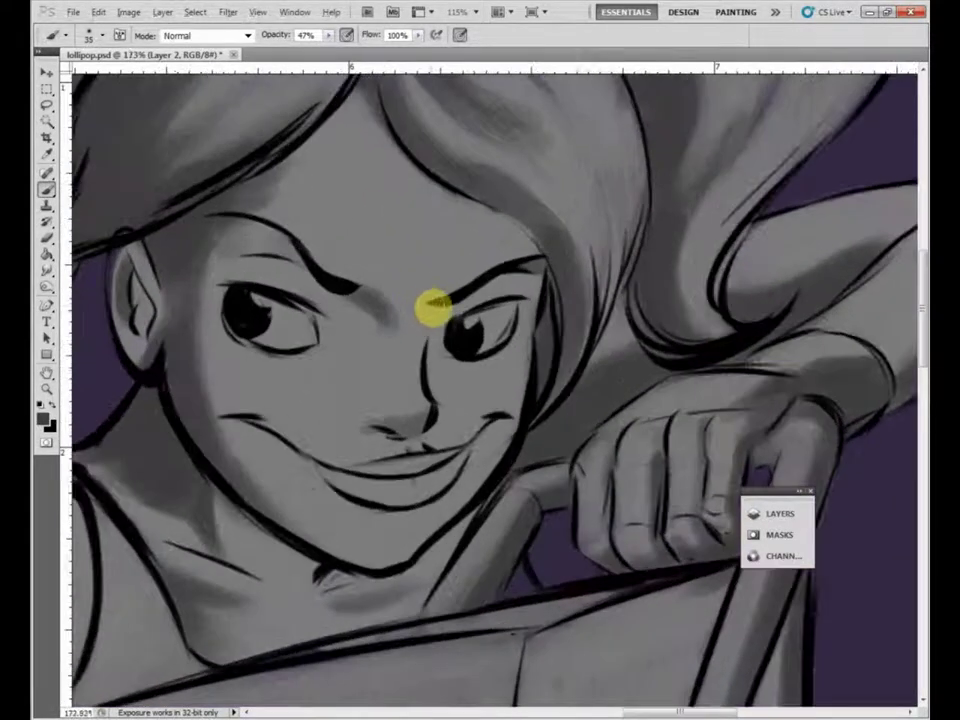
{"action": "scroll", "coordinate": [295, 342], "scroll_direction": "left", "scroll_amount": 5}
{"action": "scroll", "coordinate": [465, 339], "scroll_direction": "up", "scroll_amount": 1}
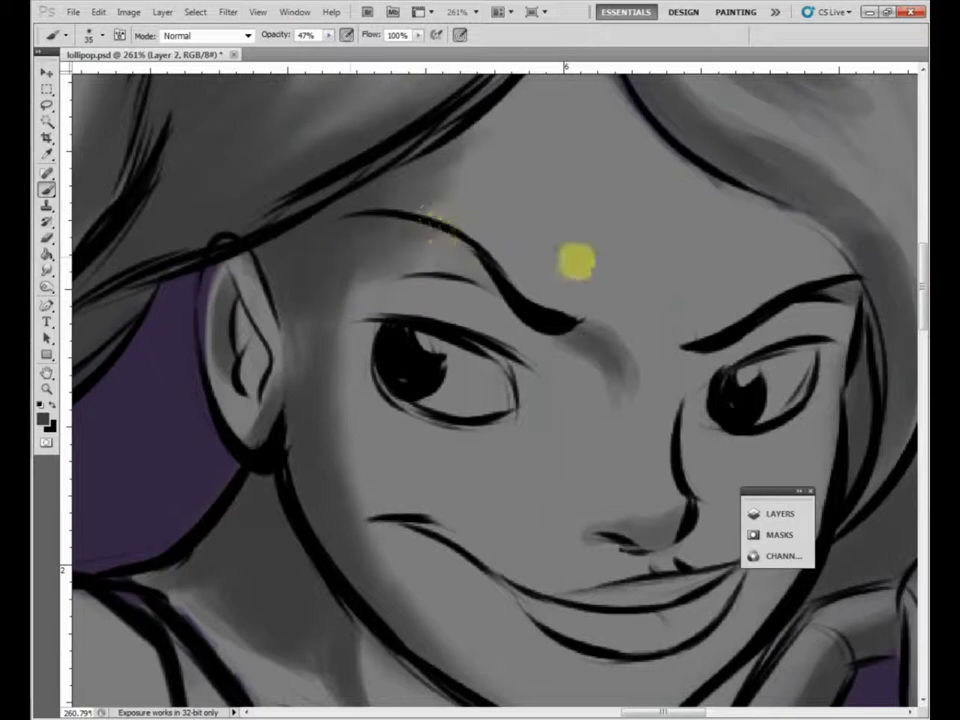
{"action": "left_click_drag", "start_coordinate": [810, 320], "coordinate": [732, 305]}
{"action": "left_click_drag", "start_coordinate": [652, 347], "coordinate": [709, 323]}
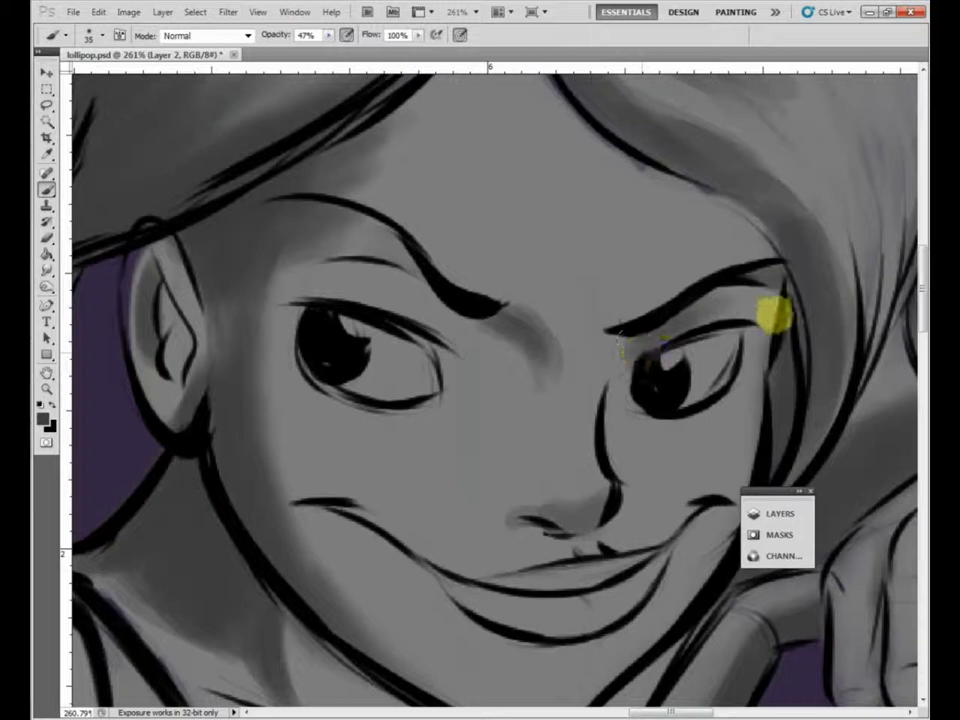
{"action": "left_click_drag", "start_coordinate": [632, 405], "coordinate": [681, 333]}
{"action": "mouse_move", "coordinate": [655, 226]}
{"action": "left_mouse_down"}
{"action": "mouse_move", "coordinate": [680, 277]}
{"action": "mouse_move", "coordinate": [634, 199]}
{"action": "left_mouse_up"}
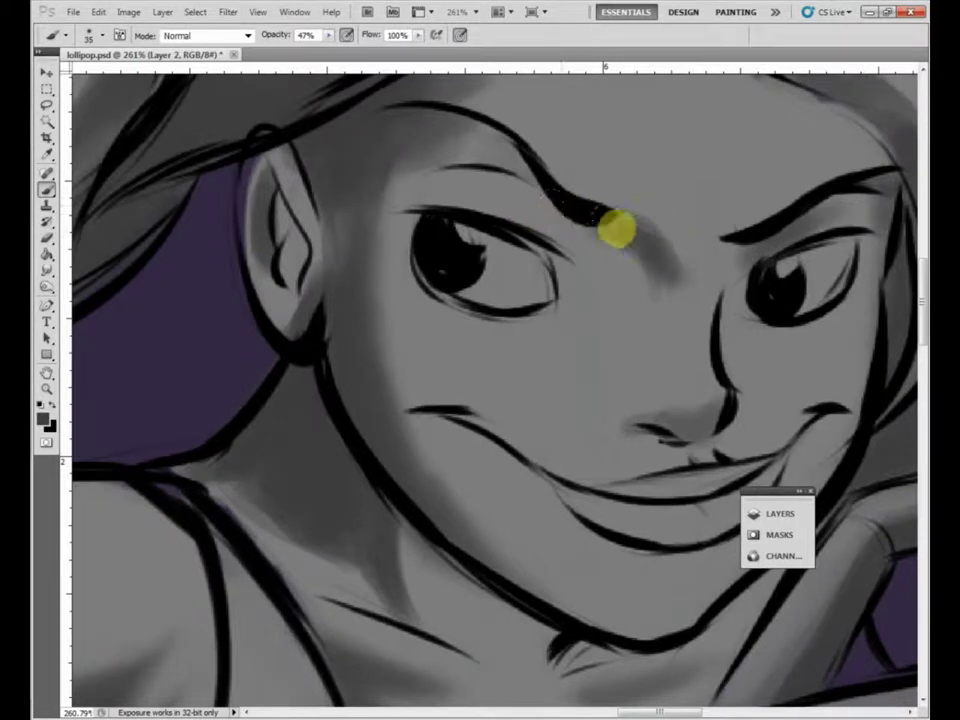
Refine the shadow at the inner end of the eyebrow nearest the visible ear, softening its edge with a sampled lighter grey.
{"action": "left_click_drag", "start_coordinate": [724, 287], "coordinate": [667, 253]}
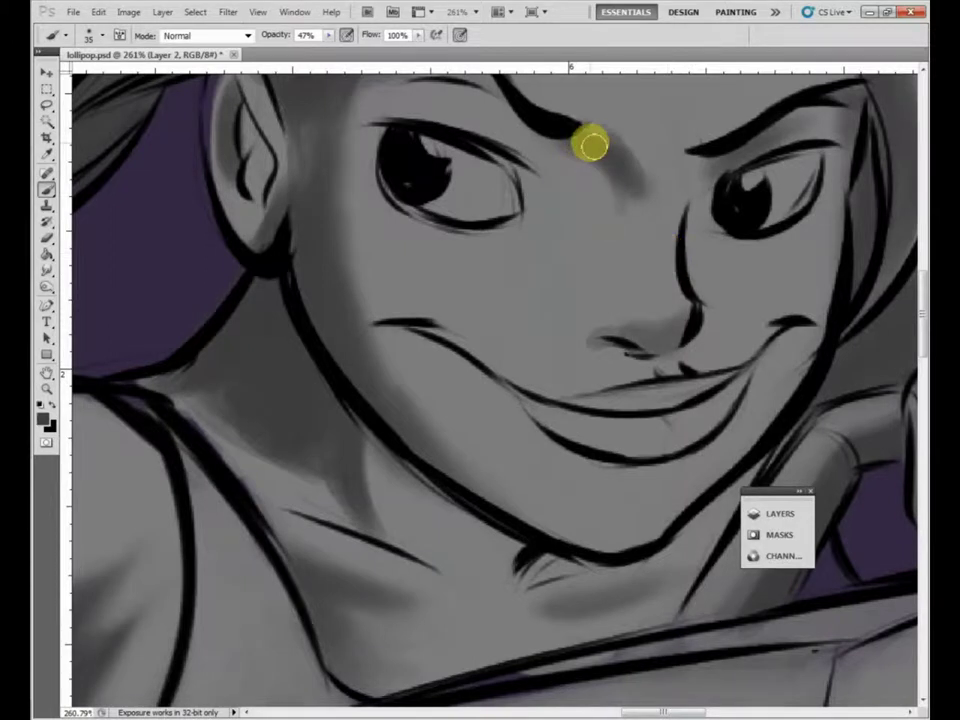
{"action": "left_click", "coordinate": [585, 283], "text": "alt"}
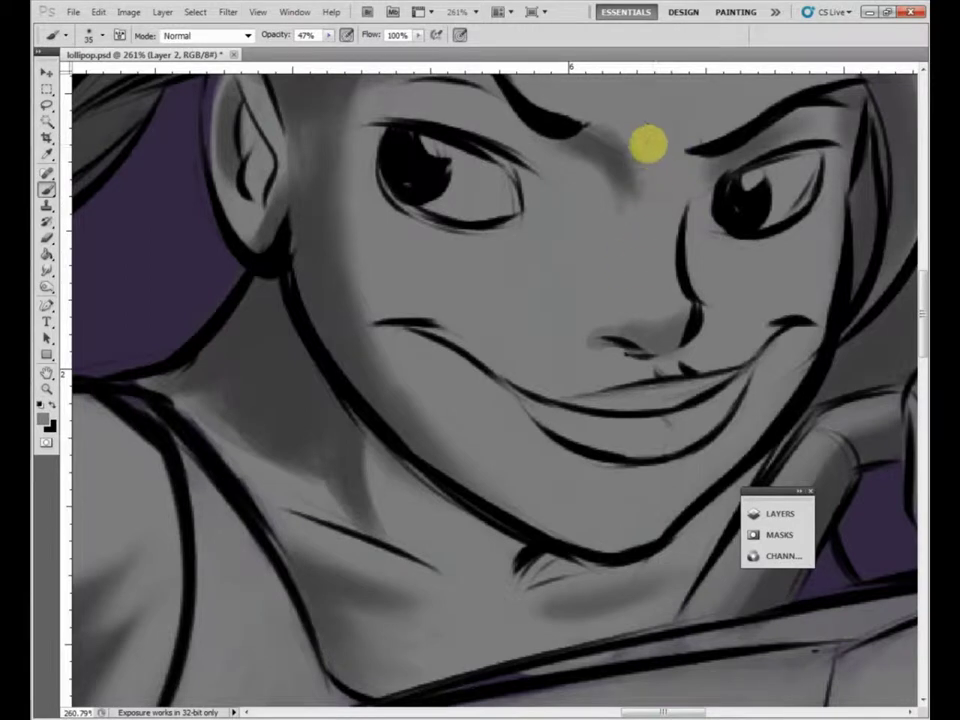
{"action": "mouse_move", "coordinate": [632, 234]}
{"action": "left_mouse_down"}
{"action": "mouse_move", "coordinate": [605, 157]}
{"action": "mouse_move", "coordinate": [547, 186]}
{"action": "left_mouse_up"}
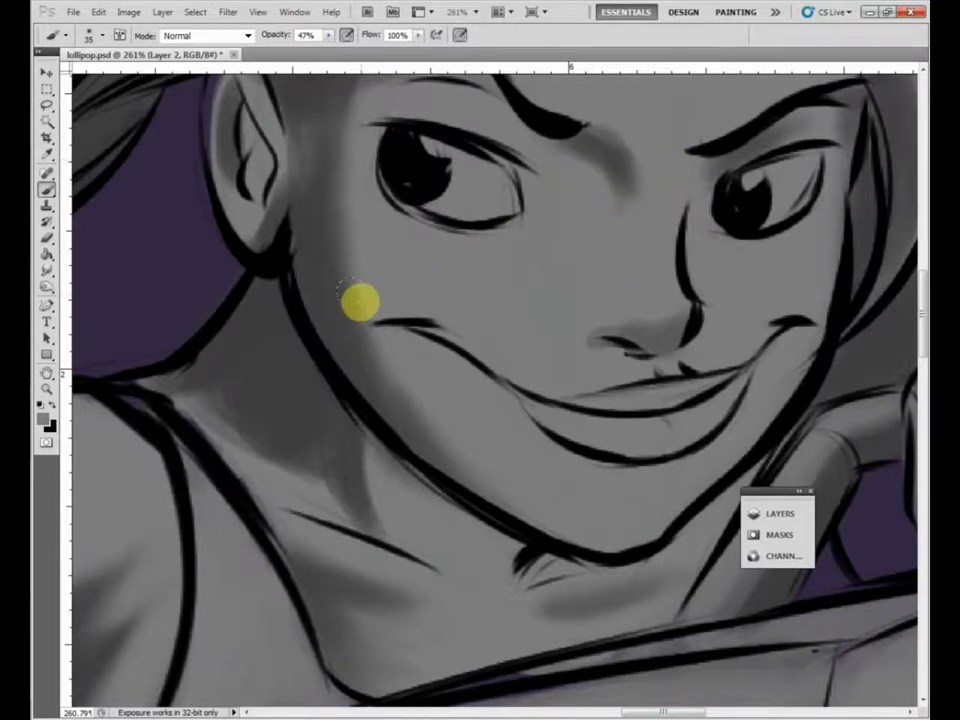
Extend the dark grey jaw shadow toward the chin and blend its inner edge into the lighter cheek grey.
{"action": "mouse_move", "coordinate": [341, 317]}
{"action": "left_mouse_down"}
{"action": "mouse_move", "coordinate": [407, 349]}
{"action": "mouse_move", "coordinate": [430, 417]}
{"action": "mouse_move", "coordinate": [358, 307]}
{"action": "mouse_move", "coordinate": [473, 472]}
{"action": "mouse_move", "coordinate": [364, 341]}
{"action": "mouse_move", "coordinate": [526, 497]}
{"action": "left_mouse_up"}
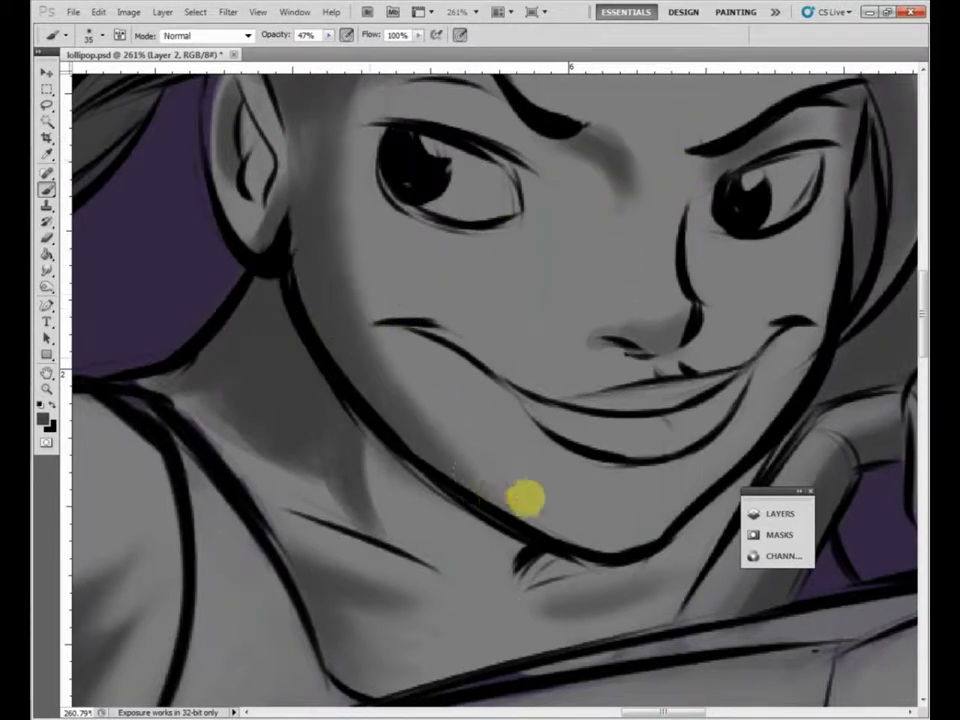
{"action": "scroll", "coordinate": [690, 445], "scroll_direction": "up", "scroll_amount": 2}
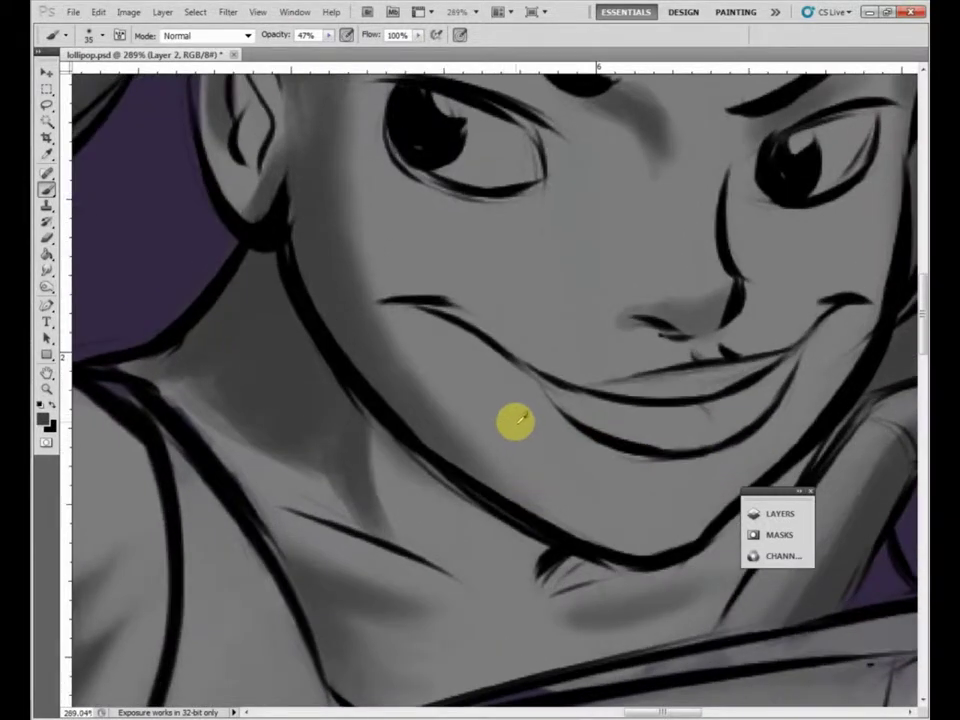
{"action": "left_click_drag", "start_coordinate": [520, 482], "coordinate": [487, 428]}
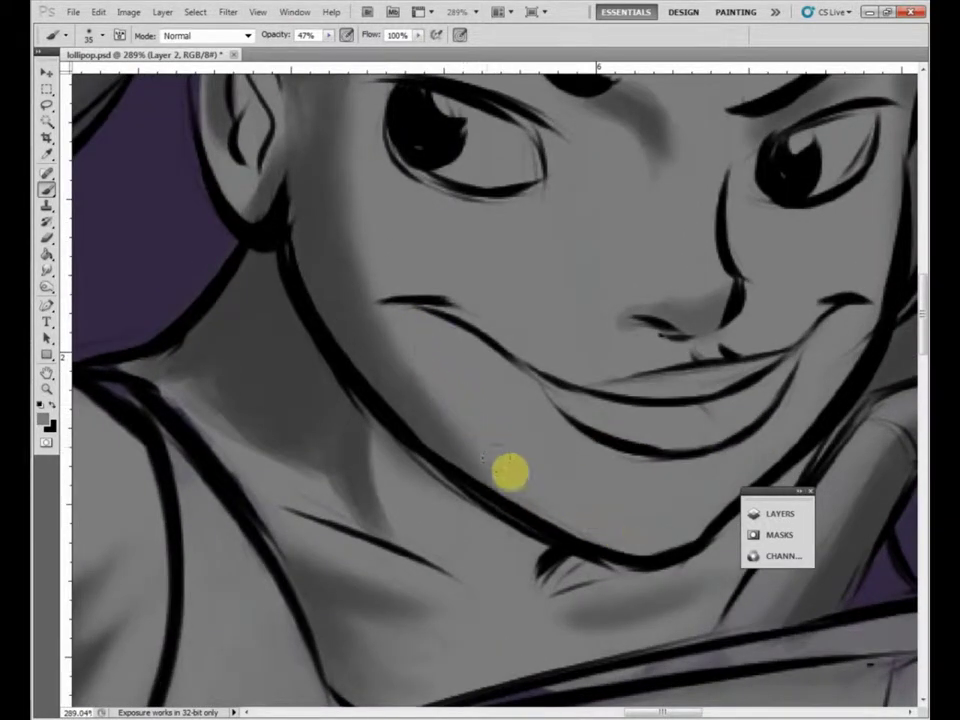
{"action": "left_click_drag", "start_coordinate": [652, 403], "coordinate": [431, 373]}
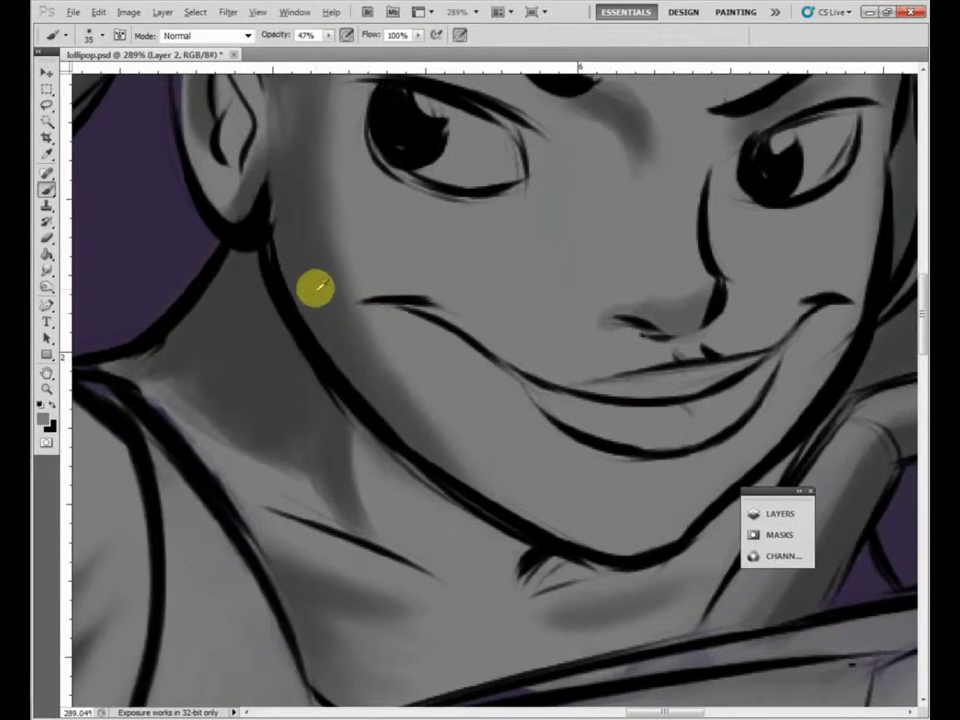
Set the brush size to 13 px and shade the upper and lower lips with darker grey.
{"action": "left_click_drag", "start_coordinate": [615, 396], "coordinate": [586, 396]}
{"action": "right_click", "coordinate": [527, 394]}
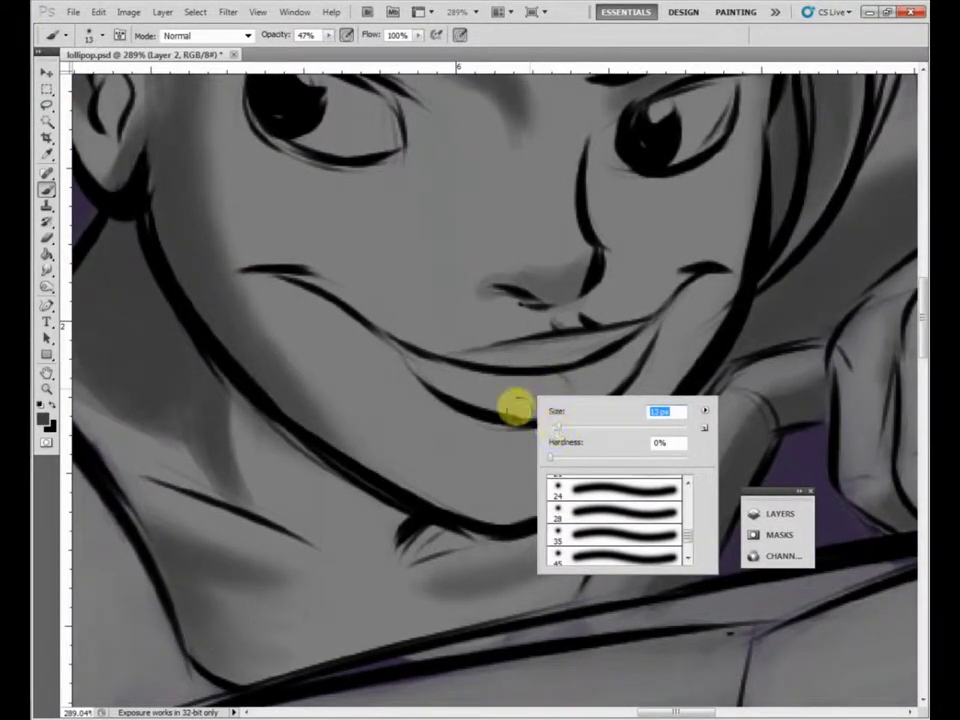
{"action": "mouse_move", "coordinate": [438, 396]}
{"action": "left_mouse_down"}
{"action": "mouse_move", "coordinate": [414, 366]}
{"action": "mouse_move", "coordinate": [474, 395]}
{"action": "mouse_move", "coordinate": [447, 372]}
{"action": "left_mouse_up"}
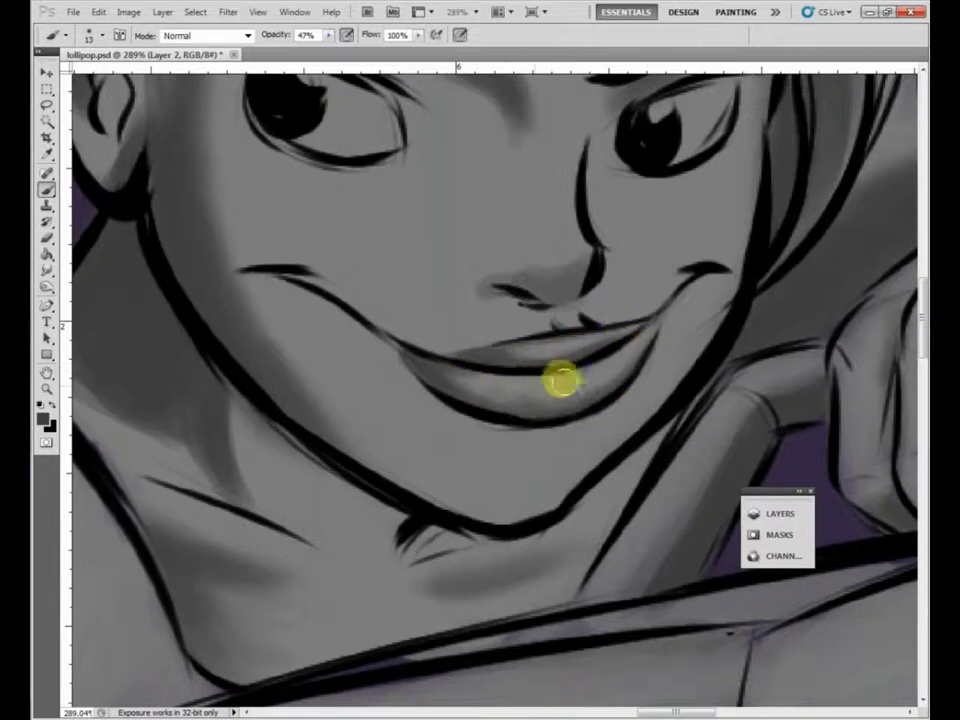
{"action": "scroll", "coordinate": [590, 290], "scroll_direction": "down", "scroll_amount": 3}
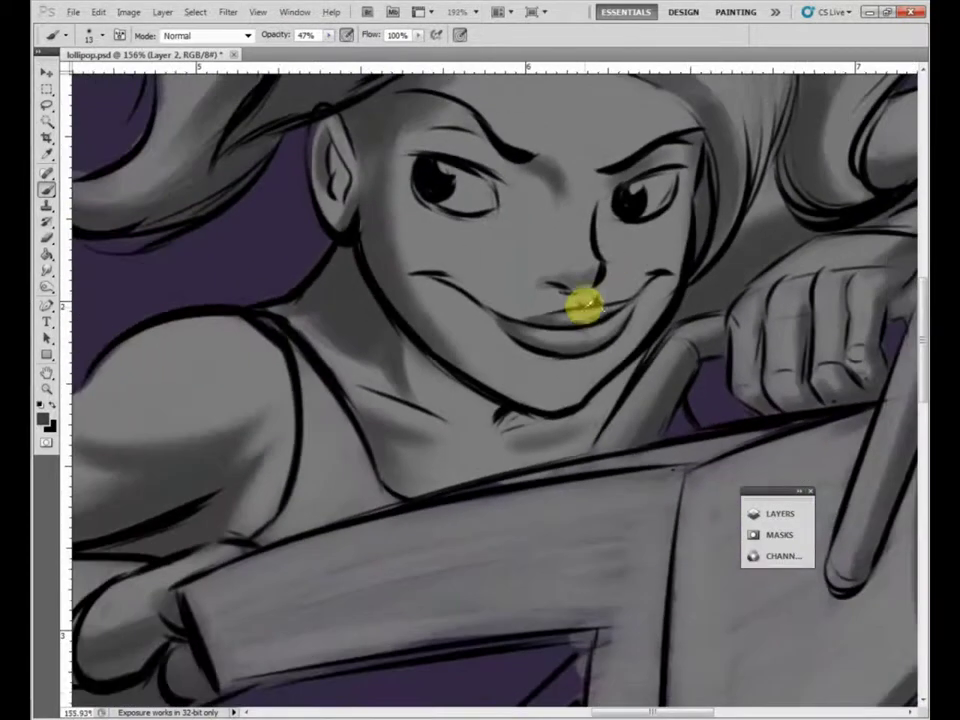
{"action": "scroll", "coordinate": [585, 305], "scroll_direction": "up", "scroll_amount": 5}
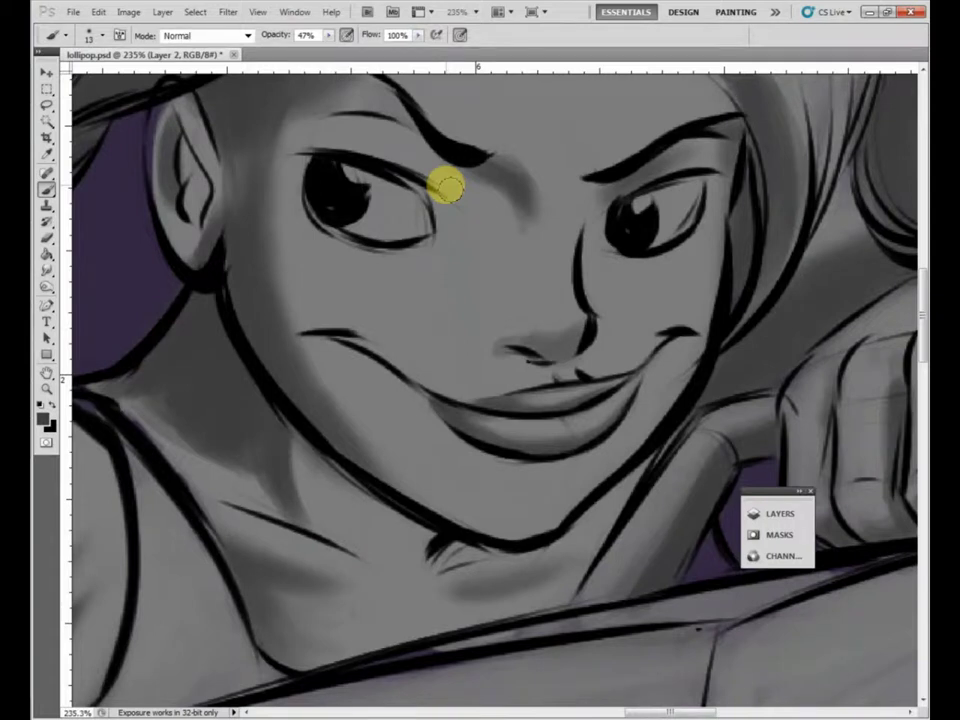
{"action": "scroll", "coordinate": [446, 186], "scroll_direction": "down", "scroll_amount": 2}
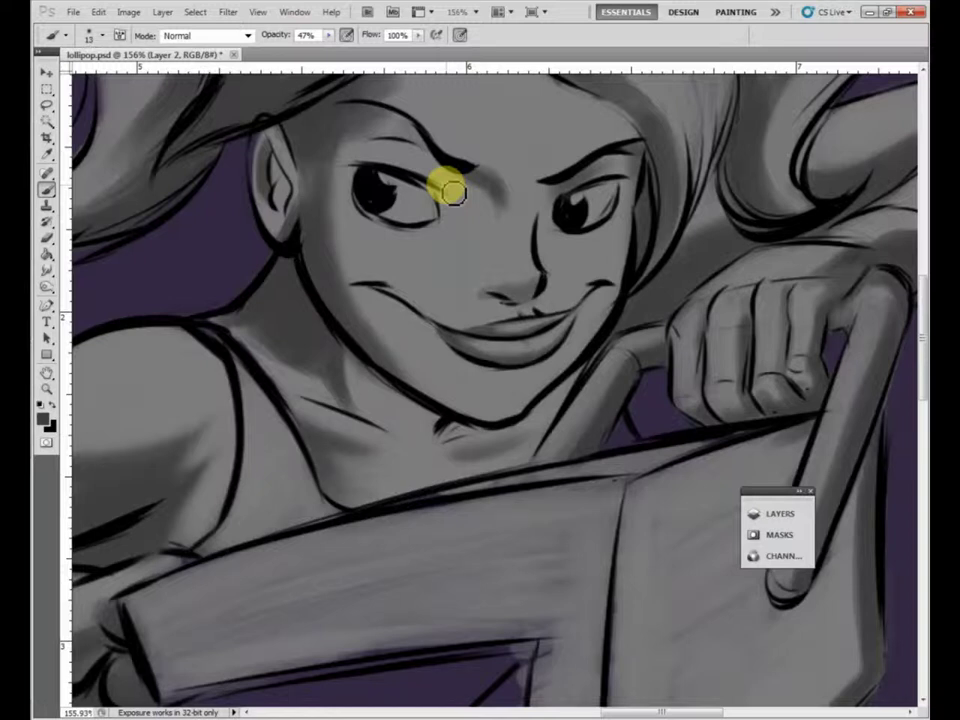
Fill the hair tie of the pigtail on the visible-ear side with a sampled lighter grey, covering the purple gaps between its bands.
{"action": "scroll", "coordinate": [446, 462], "scroll_direction": "down", "scroll_amount": 1}
{"action": "key", "text": "space"}
{"action": "left_click_drag", "start_coordinate": [743, 243], "coordinate": [566, 414]}
{"action": "left_click_drag", "start_coordinate": [480, 536], "coordinate": [568, 407]}
{"action": "left_click_drag", "start_coordinate": [431, 161], "coordinate": [816, 379]}
{"action": "scroll", "coordinate": [580, 454], "scroll_direction": "up", "scroll_amount": 1}
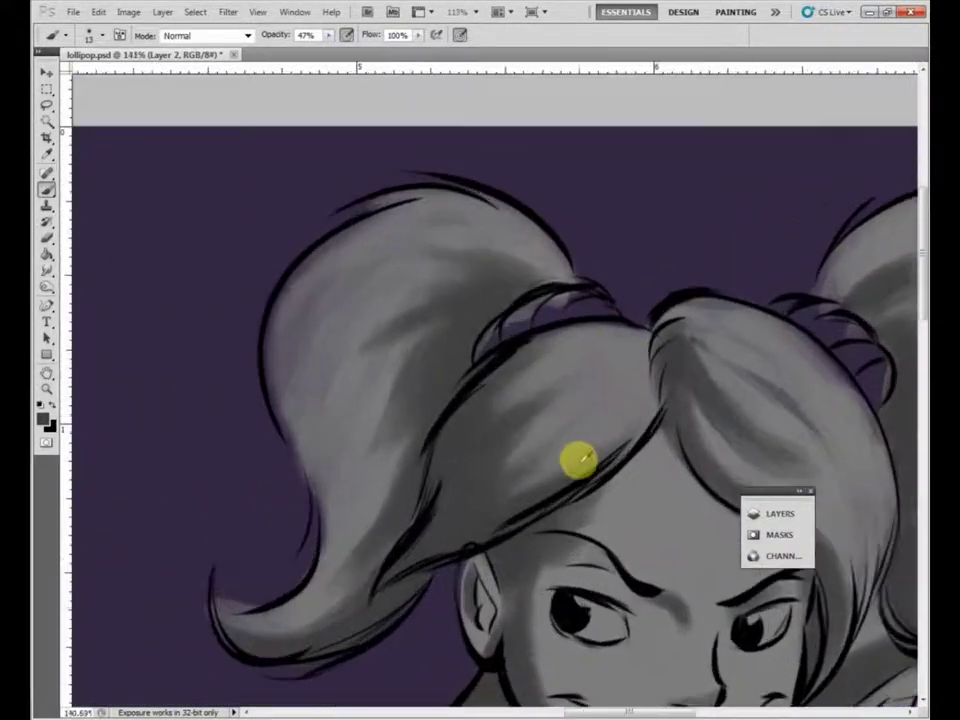
{"action": "scroll", "coordinate": [578, 461], "scroll_direction": "up", "scroll_amount": 3}
{"action": "left_click", "coordinate": [664, 504], "text": "alt"}
{"action": "key", "text": "space"}
{"action": "left_click_drag", "start_coordinate": [475, 235], "coordinate": [484, 325]}
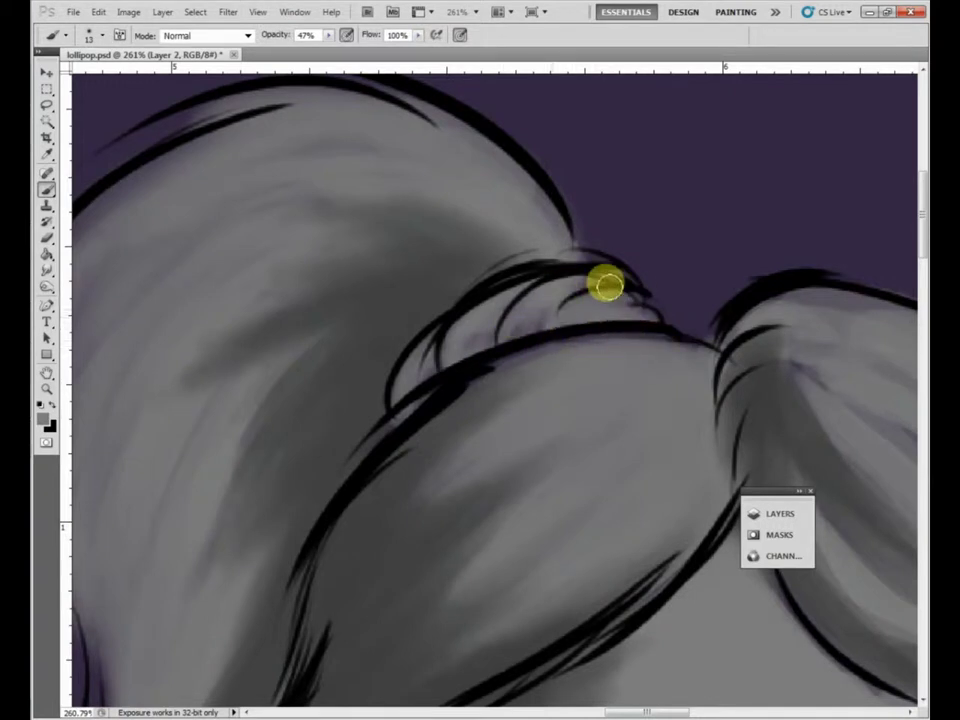
{"action": "mouse_move", "coordinate": [510, 341]}
{"action": "left_mouse_down"}
{"action": "mouse_move", "coordinate": [483, 356]}
{"action": "mouse_move", "coordinate": [493, 309]}
{"action": "left_mouse_up"}
Fill the bands of the hair tie on the pigtail farther from the visible ear with the same light grey.
{"action": "scroll", "coordinate": [592, 323], "scroll_direction": "down", "scroll_amount": 4}
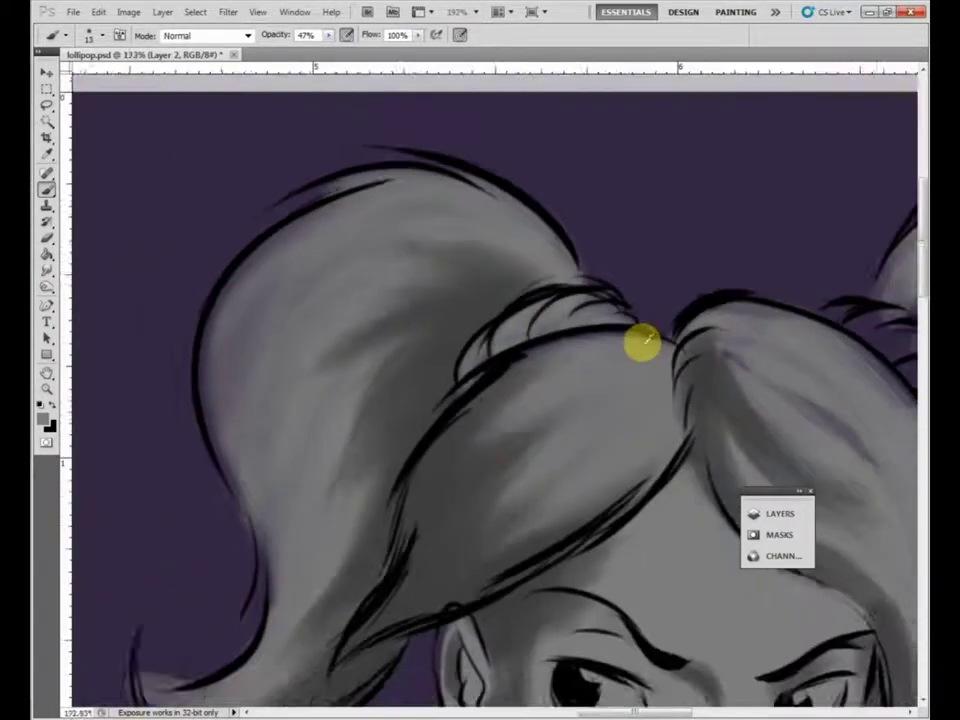
{"action": "scroll", "coordinate": [650, 342], "scroll_direction": "down", "scroll_amount": 1}
{"action": "left_click_drag", "start_coordinate": [912, 373], "coordinate": [630, 362]}
{"action": "scroll", "coordinate": [616, 325], "scroll_direction": "up", "scroll_amount": 3}
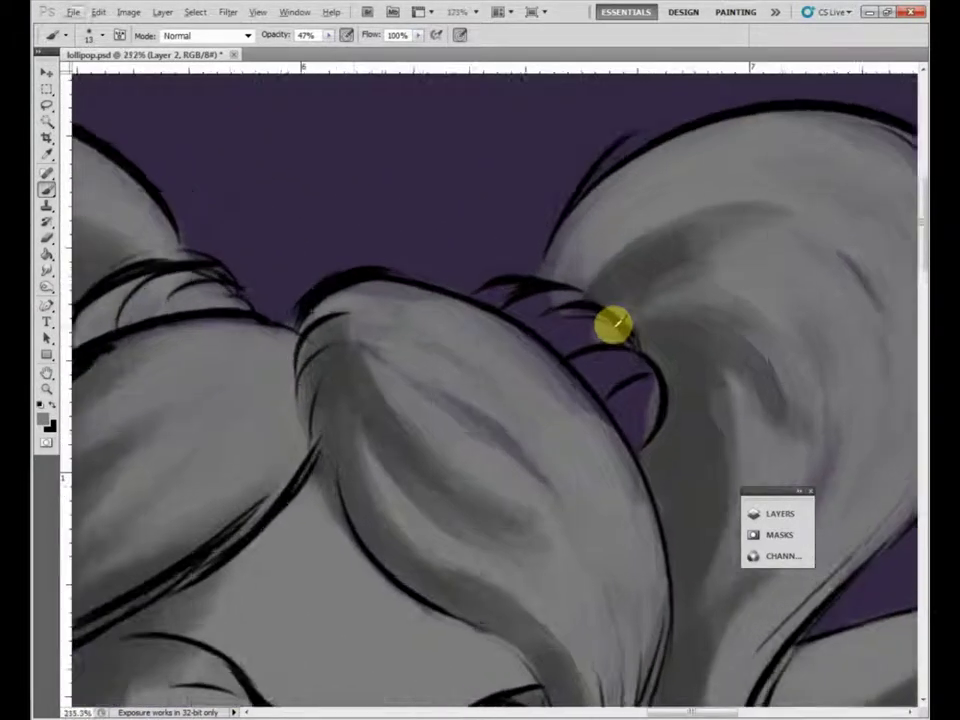
{"action": "scroll", "coordinate": [612, 323], "scroll_direction": "up", "scroll_amount": 3}
{"action": "mouse_move", "coordinate": [404, 279]}
{"action": "left_mouse_down"}
{"action": "mouse_move", "coordinate": [440, 313]}
{"action": "mouse_move", "coordinate": [527, 320]}
{"action": "mouse_move", "coordinate": [560, 297]}
{"action": "mouse_move", "coordinate": [498, 289]}
{"action": "mouse_move", "coordinate": [471, 319]}
{"action": "mouse_move", "coordinate": [560, 342]}
{"action": "mouse_move", "coordinate": [574, 313]}
{"action": "mouse_move", "coordinate": [485, 342]}
{"action": "mouse_move", "coordinate": [594, 357]}
{"action": "mouse_move", "coordinate": [619, 348]}
{"action": "mouse_move", "coordinate": [623, 359]}
{"action": "mouse_move", "coordinate": [625, 341]}
{"action": "mouse_move", "coordinate": [554, 327]}
{"action": "mouse_move", "coordinate": [508, 341]}
{"action": "mouse_move", "coordinate": [608, 345]}
{"action": "left_mouse_up"}
{"action": "left_click_drag", "start_coordinate": [617, 389], "coordinate": [548, 366]}
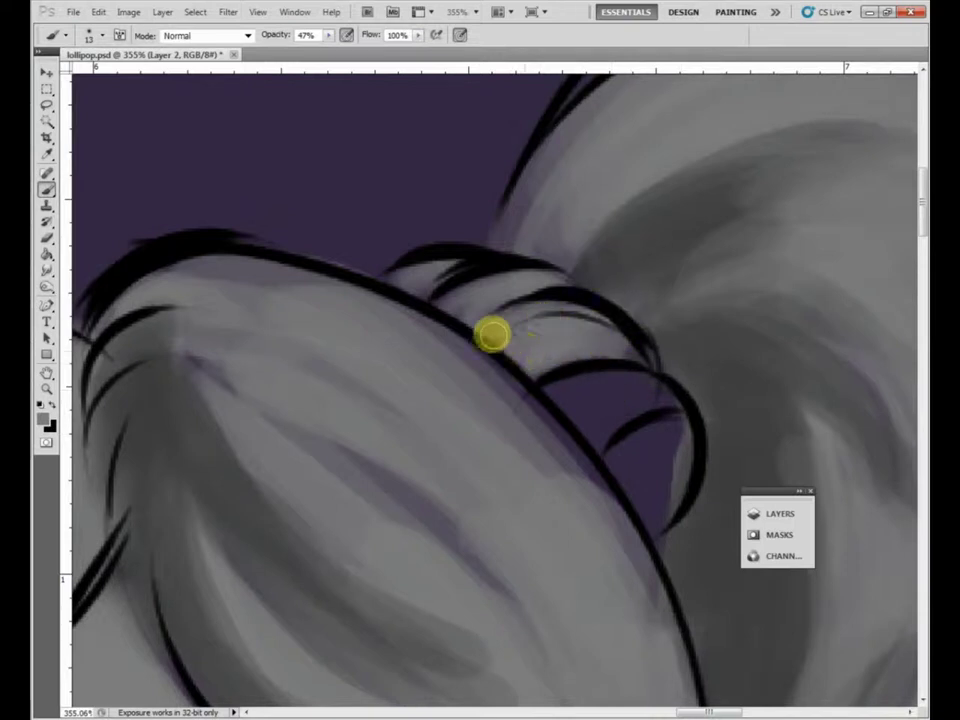
{"action": "mouse_move", "coordinate": [511, 357]}
{"action": "left_mouse_down"}
{"action": "mouse_move", "coordinate": [530, 383]}
{"action": "mouse_move", "coordinate": [455, 298]}
{"action": "mouse_move", "coordinate": [489, 333]}
{"action": "mouse_move", "coordinate": [491, 315]}
{"action": "mouse_move", "coordinate": [400, 292]}
{"action": "mouse_move", "coordinate": [444, 293]}
{"action": "mouse_move", "coordinate": [450, 270]}
{"action": "mouse_move", "coordinate": [388, 289]}
{"action": "mouse_move", "coordinate": [540, 332]}
{"action": "mouse_move", "coordinate": [642, 444]}
{"action": "mouse_move", "coordinate": [599, 427]}
{"action": "mouse_move", "coordinate": [630, 469]}
{"action": "mouse_move", "coordinate": [585, 424]}
{"action": "left_mouse_up"}
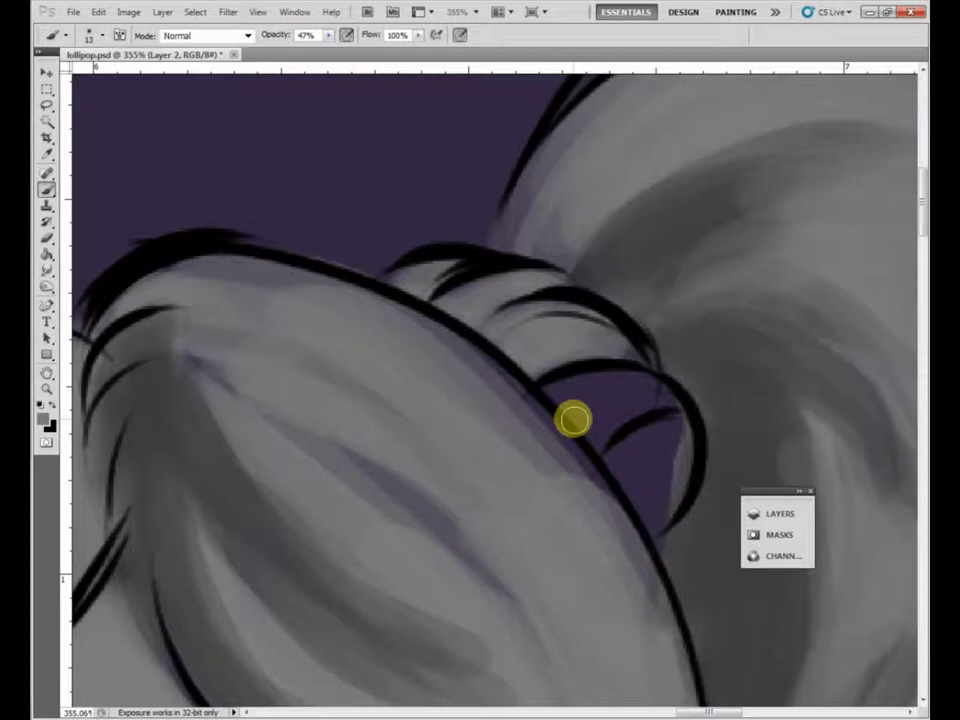
{"action": "mouse_move", "coordinate": [573, 419]}
{"action": "left_mouse_down"}
{"action": "mouse_move", "coordinate": [579, 317]}
{"action": "mouse_move", "coordinate": [573, 423]}
{"action": "mouse_move", "coordinate": [553, 404]}
{"action": "mouse_move", "coordinate": [632, 401]}
{"action": "mouse_move", "coordinate": [653, 418]}
{"action": "mouse_move", "coordinate": [587, 421]}
{"action": "mouse_move", "coordinate": [566, 375]}
{"action": "mouse_move", "coordinate": [660, 373]}
{"action": "mouse_move", "coordinate": [649, 417]}
{"action": "mouse_move", "coordinate": [642, 413]}
{"action": "mouse_move", "coordinate": [656, 412]}
{"action": "mouse_move", "coordinate": [658, 458]}
{"action": "mouse_move", "coordinate": [627, 468]}
{"action": "mouse_move", "coordinate": [647, 520]}
{"action": "mouse_move", "coordinate": [617, 457]}
{"action": "mouse_move", "coordinate": [625, 445]}
{"action": "mouse_move", "coordinate": [642, 471]}
{"action": "mouse_move", "coordinate": [699, 462]}
{"action": "mouse_move", "coordinate": [690, 457]}
{"action": "mouse_move", "coordinate": [662, 477]}
{"action": "mouse_move", "coordinate": [630, 400]}
{"action": "mouse_move", "coordinate": [583, 431]}
{"action": "mouse_move", "coordinate": [594, 447]}
{"action": "mouse_move", "coordinate": [592, 392]}
{"action": "mouse_move", "coordinate": [590, 431]}
{"action": "mouse_move", "coordinate": [589, 422]}
{"action": "mouse_move", "coordinate": [656, 402]}
{"action": "mouse_move", "coordinate": [590, 431]}
{"action": "mouse_move", "coordinate": [662, 483]}
{"action": "mouse_move", "coordinate": [634, 456]}
{"action": "mouse_move", "coordinate": [631, 465]}
{"action": "mouse_move", "coordinate": [620, 459]}
{"action": "mouse_move", "coordinate": [614, 428]}
{"action": "mouse_move", "coordinate": [638, 434]}
{"action": "mouse_move", "coordinate": [611, 403]}
{"action": "mouse_move", "coordinate": [561, 394]}
{"action": "mouse_move", "coordinate": [646, 406]}
{"action": "mouse_move", "coordinate": [608, 417]}
{"action": "mouse_move", "coordinate": [598, 392]}
{"action": "mouse_move", "coordinate": [564, 381]}
{"action": "mouse_move", "coordinate": [557, 396]}
{"action": "mouse_move", "coordinate": [647, 396]}
{"action": "mouse_move", "coordinate": [580, 419]}
{"action": "mouse_move", "coordinate": [637, 404]}
{"action": "mouse_move", "coordinate": [626, 387]}
{"action": "mouse_move", "coordinate": [610, 383]}
{"action": "mouse_move", "coordinate": [614, 410]}
{"action": "mouse_move", "coordinate": [582, 419]}
{"action": "mouse_move", "coordinate": [629, 444]}
{"action": "mouse_move", "coordinate": [621, 461]}
{"action": "mouse_move", "coordinate": [661, 524]}
{"action": "mouse_move", "coordinate": [656, 474]}
{"action": "mouse_move", "coordinate": [677, 479]}
{"action": "mouse_move", "coordinate": [649, 488]}
{"action": "mouse_move", "coordinate": [684, 449]}
{"action": "mouse_move", "coordinate": [670, 427]}
{"action": "mouse_move", "coordinate": [560, 400]}
{"action": "mouse_move", "coordinate": [649, 403]}
{"action": "mouse_move", "coordinate": [681, 446]}
{"action": "mouse_move", "coordinate": [589, 411]}
{"action": "mouse_move", "coordinate": [621, 400]}
{"action": "mouse_move", "coordinate": [575, 404]}
{"action": "mouse_move", "coordinate": [643, 351]}
{"action": "mouse_move", "coordinate": [603, 347]}
{"action": "mouse_move", "coordinate": [651, 381]}
{"action": "mouse_move", "coordinate": [674, 427]}
{"action": "mouse_move", "coordinate": [658, 446]}
{"action": "mouse_move", "coordinate": [611, 450]}
{"action": "mouse_move", "coordinate": [638, 515]}
{"action": "mouse_move", "coordinate": [651, 454]}
{"action": "mouse_move", "coordinate": [600, 430]}
{"action": "mouse_move", "coordinate": [525, 328]}
{"action": "mouse_move", "coordinate": [557, 360]}
{"action": "mouse_move", "coordinate": [489, 334]}
{"action": "mouse_move", "coordinate": [547, 308]}
{"action": "mouse_move", "coordinate": [433, 291]}
{"action": "mouse_move", "coordinate": [510, 313]}
{"action": "mouse_move", "coordinate": [670, 556]}
{"action": "left_mouse_up"}
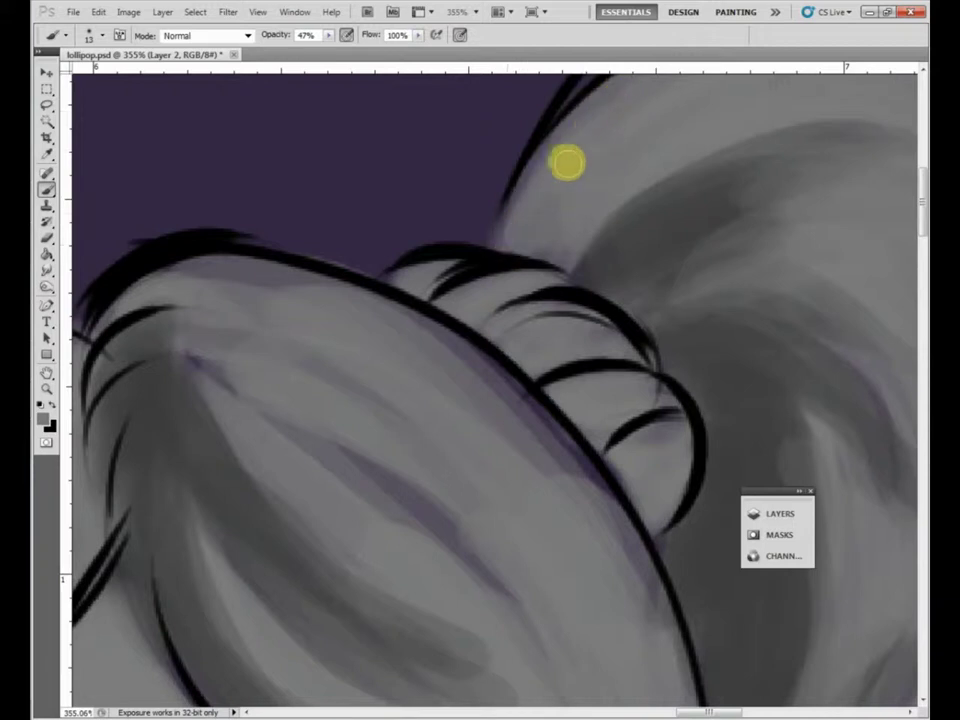
Shade dark grey strands at the base of the far pigtail, fanning out from above the hair tie.
{"action": "left_click_drag", "start_coordinate": [639, 166], "coordinate": [540, 315]}
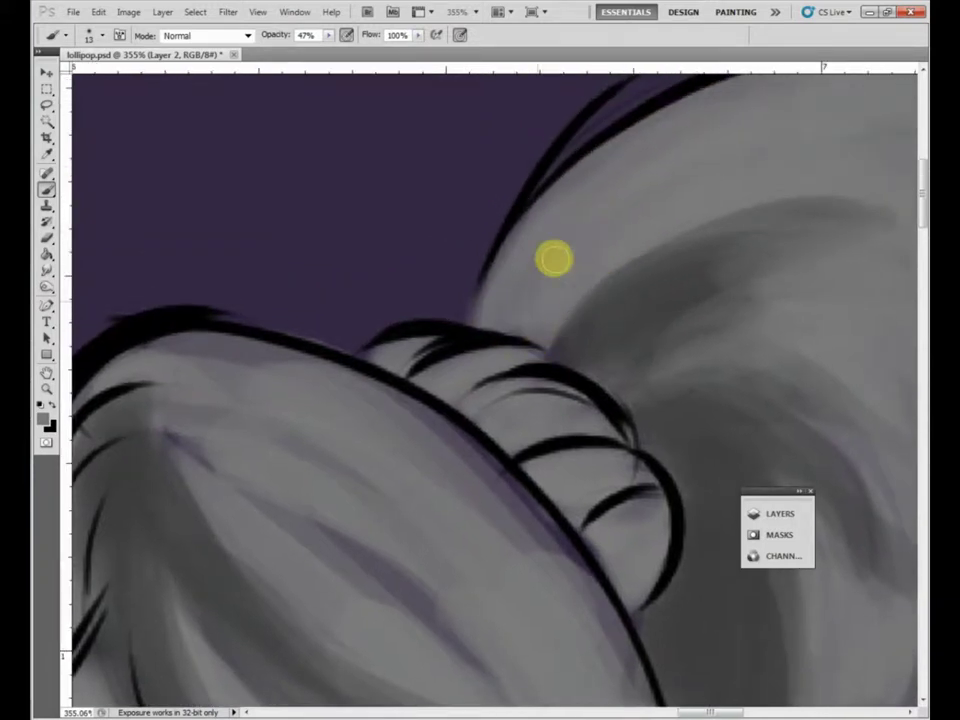
{"action": "scroll", "coordinate": [722, 180], "scroll_direction": "down", "scroll_amount": 7}
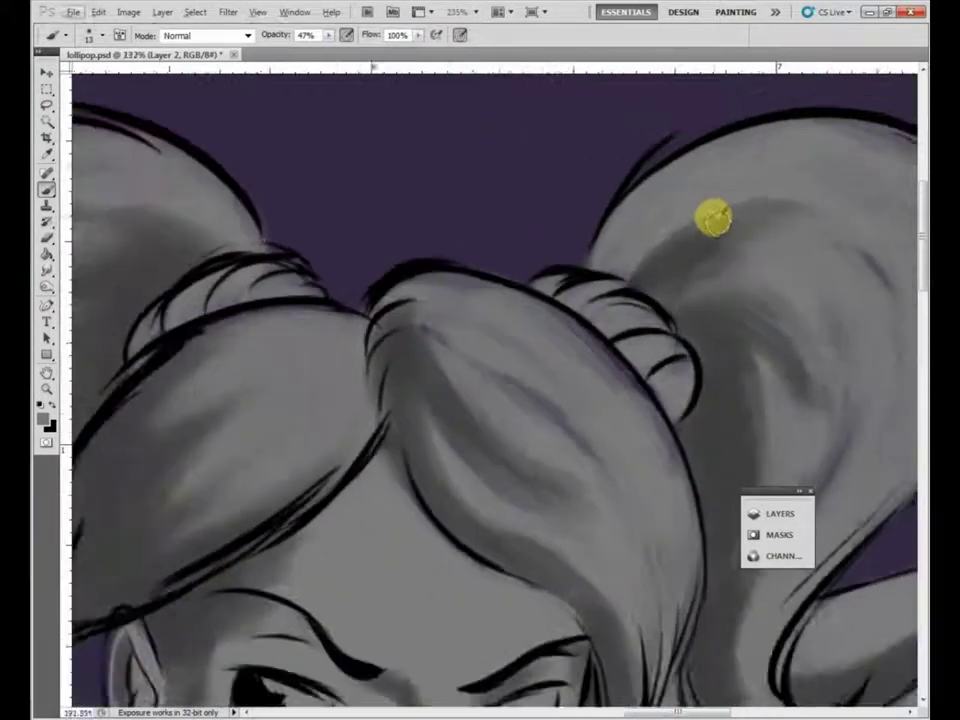
{"action": "left_click_drag", "start_coordinate": [616, 400], "coordinate": [552, 392]}
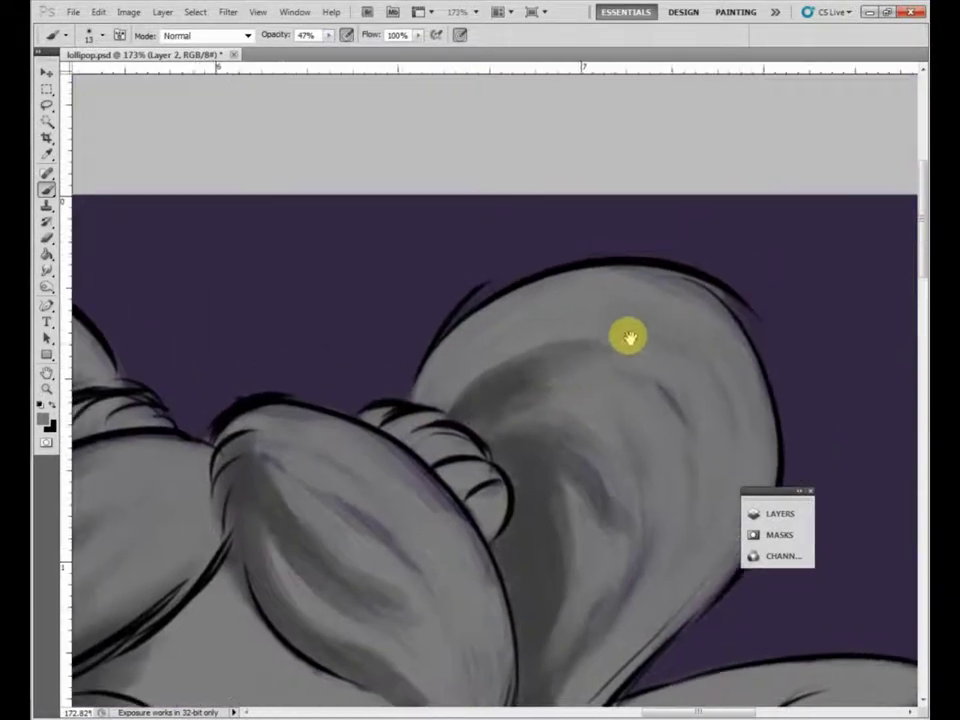
{"action": "scroll", "coordinate": [616, 334], "scroll_direction": "up", "scroll_amount": 2}
{"action": "scroll", "coordinate": [616, 332], "scroll_direction": "up", "scroll_amount": 4}
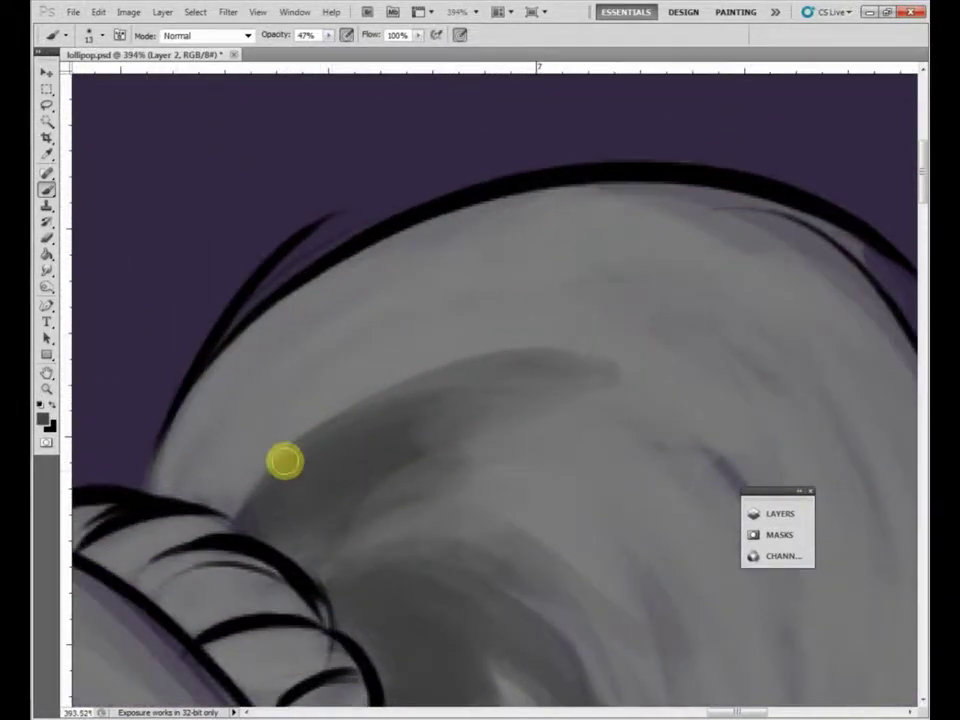
{"action": "mouse_move", "coordinate": [346, 469]}
{"action": "left_mouse_down"}
{"action": "mouse_move", "coordinate": [230, 503]}
{"action": "mouse_move", "coordinate": [282, 410]}
{"action": "mouse_move", "coordinate": [203, 496]}
{"action": "mouse_move", "coordinate": [197, 482]}
{"action": "mouse_move", "coordinate": [158, 492]}
{"action": "mouse_move", "coordinate": [203, 411]}
{"action": "mouse_move", "coordinate": [268, 344]}
{"action": "mouse_move", "coordinate": [236, 381]}
{"action": "mouse_move", "coordinate": [245, 442]}
{"action": "mouse_move", "coordinate": [214, 502]}
{"action": "mouse_move", "coordinate": [322, 411]}
{"action": "mouse_move", "coordinate": [231, 501]}
{"action": "mouse_move", "coordinate": [392, 370]}
{"action": "mouse_move", "coordinate": [245, 465]}
{"action": "mouse_move", "coordinate": [342, 406]}
{"action": "mouse_move", "coordinate": [220, 495]}
{"action": "mouse_move", "coordinate": [226, 472]}
{"action": "mouse_move", "coordinate": [326, 413]}
{"action": "mouse_move", "coordinate": [251, 508]}
{"action": "mouse_move", "coordinate": [349, 397]}
{"action": "mouse_move", "coordinate": [239, 501]}
{"action": "mouse_move", "coordinate": [325, 416]}
{"action": "mouse_move", "coordinate": [397, 365]}
{"action": "mouse_move", "coordinate": [250, 472]}
{"action": "mouse_move", "coordinate": [263, 471]}
{"action": "mouse_move", "coordinate": [237, 465]}
{"action": "mouse_move", "coordinate": [206, 492]}
{"action": "mouse_move", "coordinate": [182, 492]}
{"action": "mouse_move", "coordinate": [181, 508]}
{"action": "mouse_move", "coordinate": [192, 483]}
{"action": "mouse_move", "coordinate": [172, 489]}
{"action": "mouse_move", "coordinate": [173, 468]}
{"action": "mouse_move", "coordinate": [206, 401]}
{"action": "mouse_move", "coordinate": [256, 360]}
{"action": "mouse_move", "coordinate": [170, 469]}
{"action": "mouse_move", "coordinate": [211, 463]}
{"action": "mouse_move", "coordinate": [307, 381]}
{"action": "mouse_move", "coordinate": [225, 469]}
{"action": "mouse_move", "coordinate": [199, 466]}
{"action": "mouse_move", "coordinate": [224, 475]}
{"action": "mouse_move", "coordinate": [266, 517]}
{"action": "mouse_move", "coordinate": [222, 496]}
{"action": "mouse_move", "coordinate": [231, 512]}
{"action": "mouse_move", "coordinate": [355, 589]}
{"action": "mouse_move", "coordinate": [326, 564]}
{"action": "mouse_move", "coordinate": [300, 579]}
{"action": "mouse_move", "coordinate": [317, 553]}
{"action": "mouse_move", "coordinate": [436, 494]}
{"action": "mouse_move", "coordinate": [473, 548]}
{"action": "mouse_move", "coordinate": [332, 555]}
{"action": "mouse_move", "coordinate": [538, 521]}
{"action": "mouse_move", "coordinate": [544, 551]}
{"action": "mouse_move", "coordinate": [385, 497]}
{"action": "left_mouse_up"}
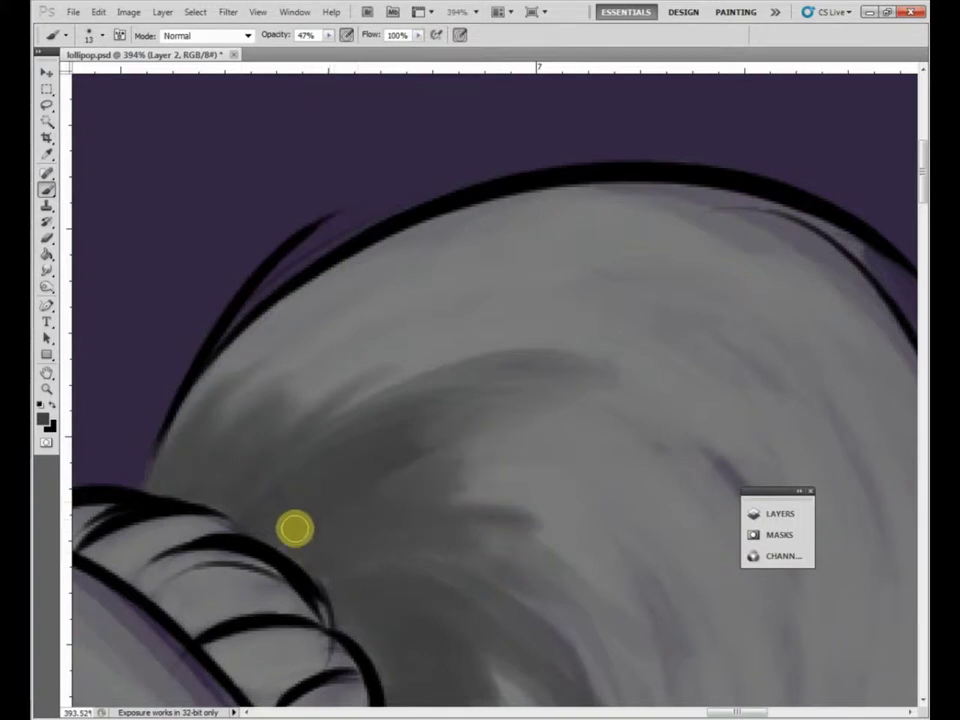
{"action": "mouse_move", "coordinate": [266, 536]}
{"action": "left_mouse_down"}
{"action": "mouse_move", "coordinate": [356, 620]}
{"action": "mouse_move", "coordinate": [401, 703]}
{"action": "left_mouse_up"}
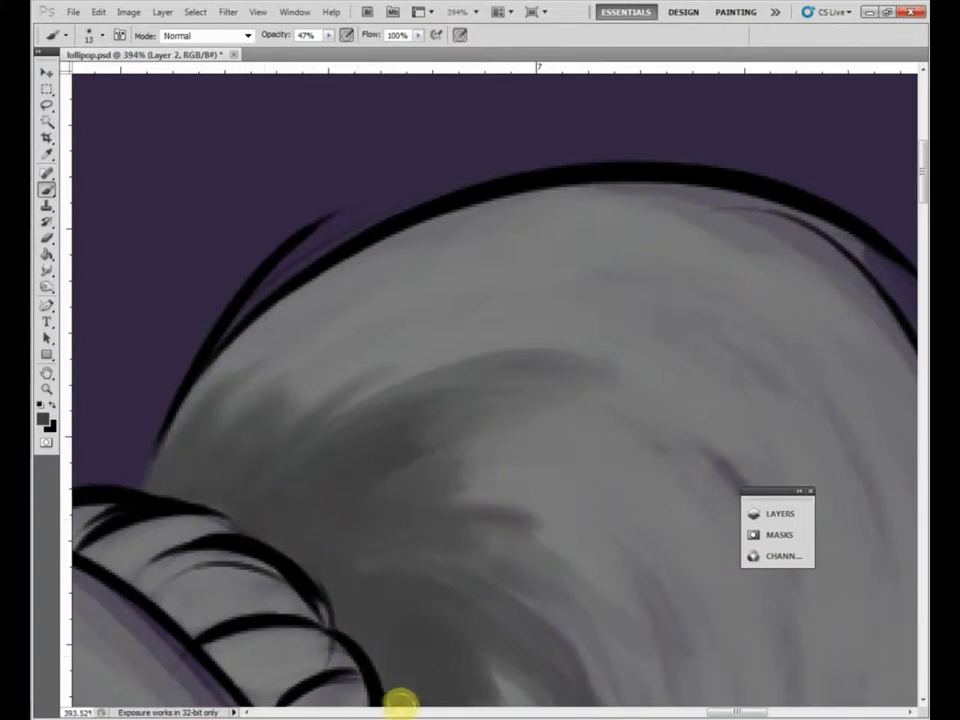
Set the brush size to 38 px and cover the purple streaks in the middle of the far pigtail with light grey.
{"action": "scroll", "coordinate": [455, 527], "scroll_direction": "down", "scroll_amount": 3}
{"action": "scroll", "coordinate": [482, 506], "scroll_direction": "down", "scroll_amount": 4}
{"action": "left_click_drag", "start_coordinate": [527, 497], "coordinate": [521, 297]}
{"action": "scroll", "coordinate": [521, 296], "scroll_direction": "up", "scroll_amount": 3}
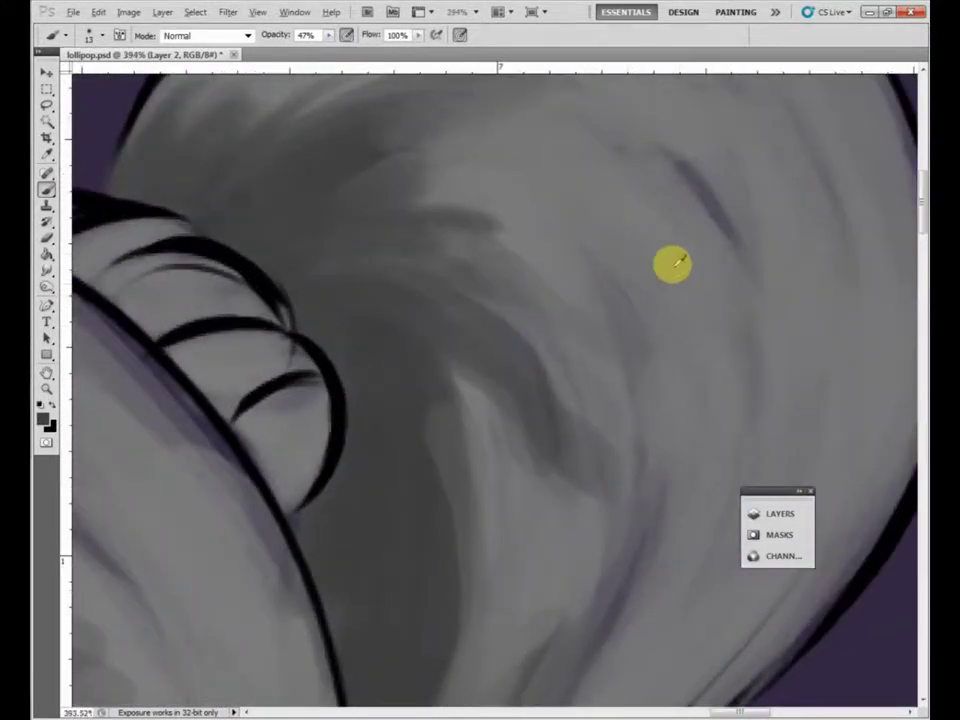
{"action": "right_click", "coordinate": [663, 241]}
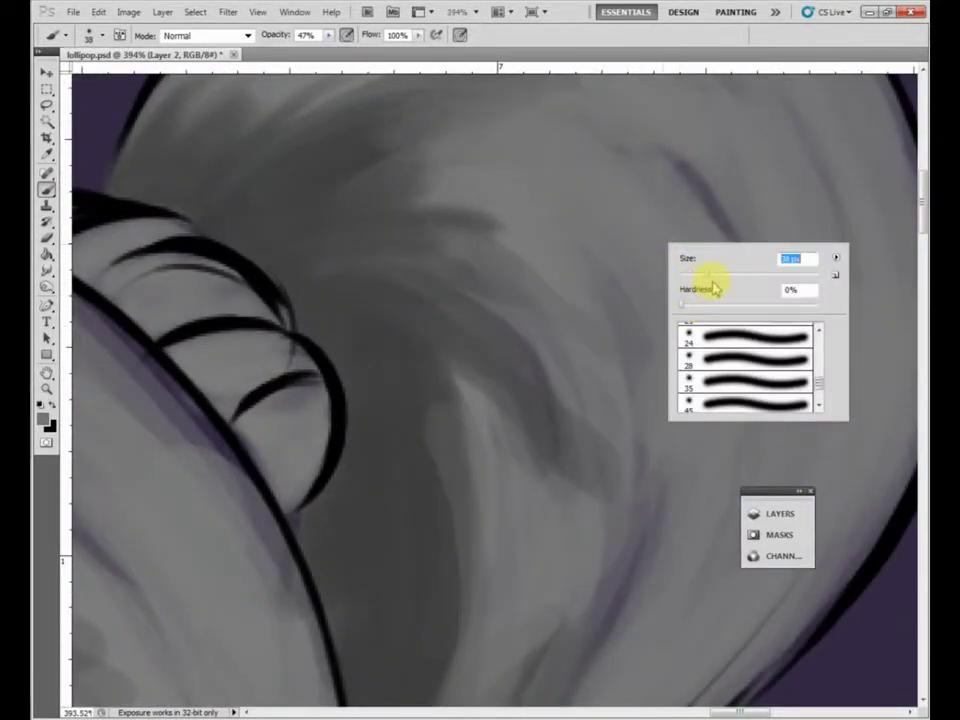
{"action": "key", "text": "Return"}
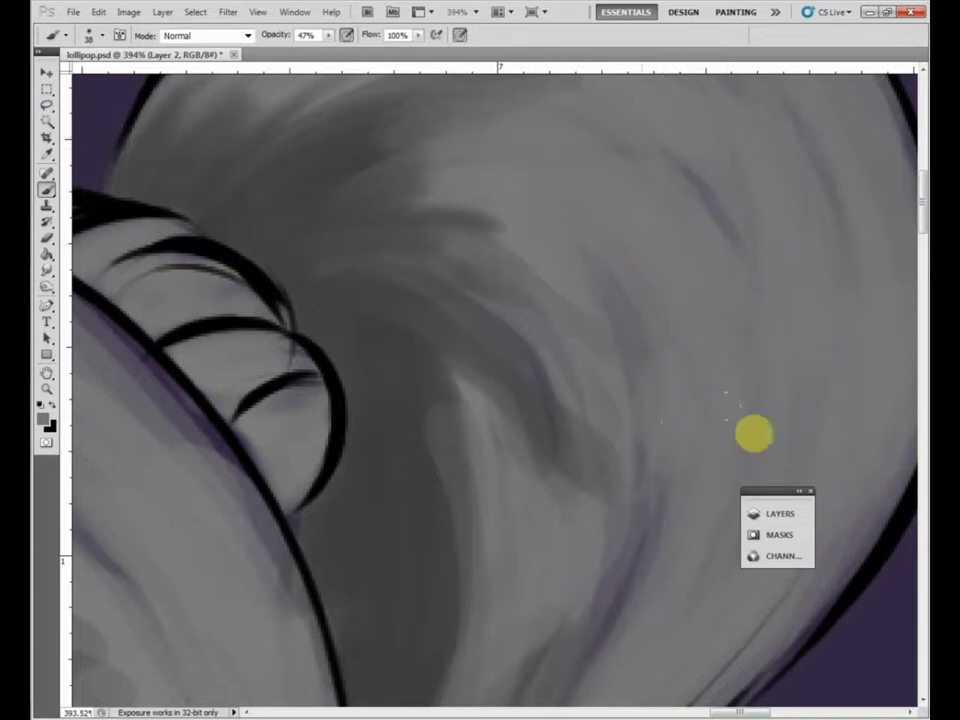
{"action": "left_click_drag", "start_coordinate": [656, 490], "coordinate": [588, 640]}
{"action": "left_click_drag", "start_coordinate": [611, 484], "coordinate": [577, 657]}
Brush long light grey strokes along the outer curve of the far pigtail to even out its tone.
{"action": "key", "text": "space"}
{"action": "mouse_move", "coordinate": [856, 253]}
{"action": "left_mouse_down"}
{"action": "mouse_move", "coordinate": [638, 354]}
{"action": "mouse_move", "coordinate": [658, 352]}
{"action": "left_mouse_up"}
{"action": "left_click_drag", "start_coordinate": [522, 168], "coordinate": [652, 435]}
{"action": "left_click_drag", "start_coordinate": [553, 173], "coordinate": [639, 490]}
{"action": "left_click_drag", "start_coordinate": [584, 186], "coordinate": [638, 503]}
Blend light and dark grey along the tapering lower end of the far pigtail above the raised arm.
{"action": "scroll", "coordinate": [566, 427], "scroll_direction": "down", "scroll_amount": 3}
{"action": "left_click_drag", "start_coordinate": [556, 414], "coordinate": [690, 100]}
{"action": "mouse_move", "coordinate": [510, 430]}
{"action": "left_mouse_down"}
{"action": "mouse_move", "coordinate": [609, 163]}
{"action": "mouse_move", "coordinate": [598, 287]}
{"action": "mouse_move", "coordinate": [555, 330]}
{"action": "left_mouse_up"}
{"action": "scroll", "coordinate": [514, 278], "scroll_direction": "up", "scroll_amount": 4}
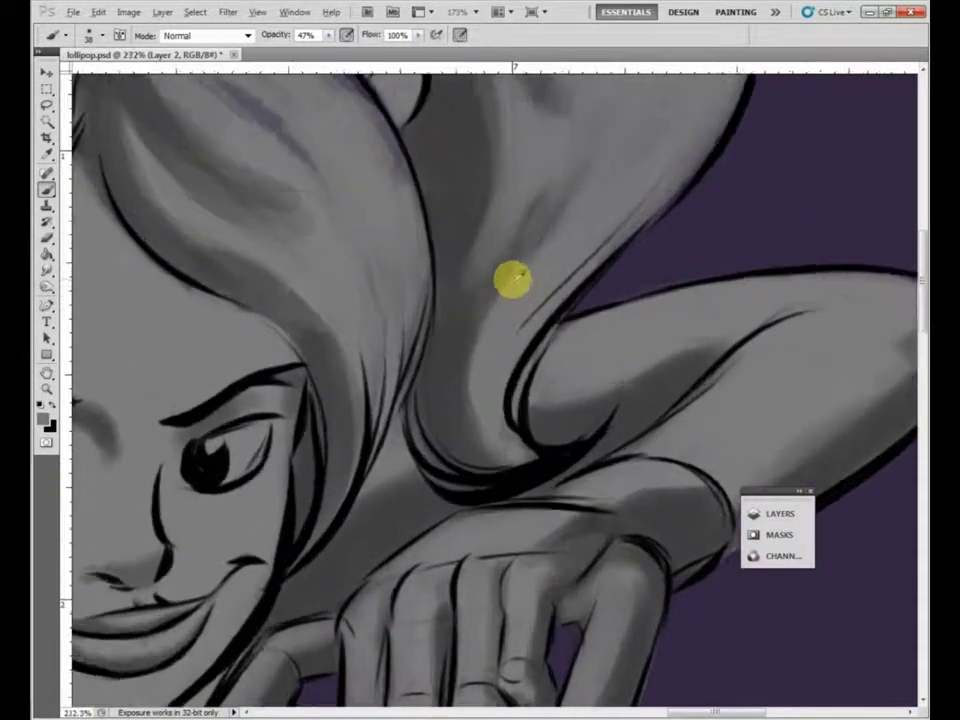
{"action": "mouse_move", "coordinate": [585, 153]}
{"action": "left_mouse_down"}
{"action": "mouse_move", "coordinate": [543, 181]}
{"action": "mouse_move", "coordinate": [454, 277]}
{"action": "mouse_move", "coordinate": [609, 184]}
{"action": "mouse_move", "coordinate": [487, 388]}
{"action": "left_mouse_up"}
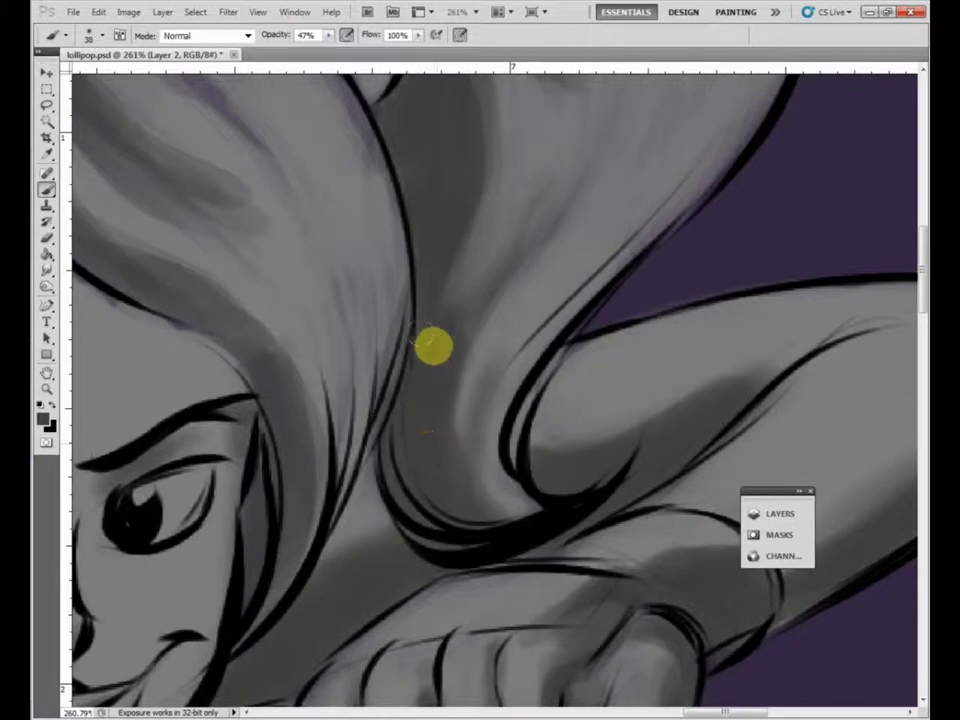
Soften the shadow edge in the lower half of the far pigtail with light grey strokes.
{"action": "scroll", "coordinate": [456, 354], "scroll_direction": "down", "scroll_amount": 3}
{"action": "scroll", "coordinate": [456, 354], "scroll_direction": "down", "scroll_amount": 3}
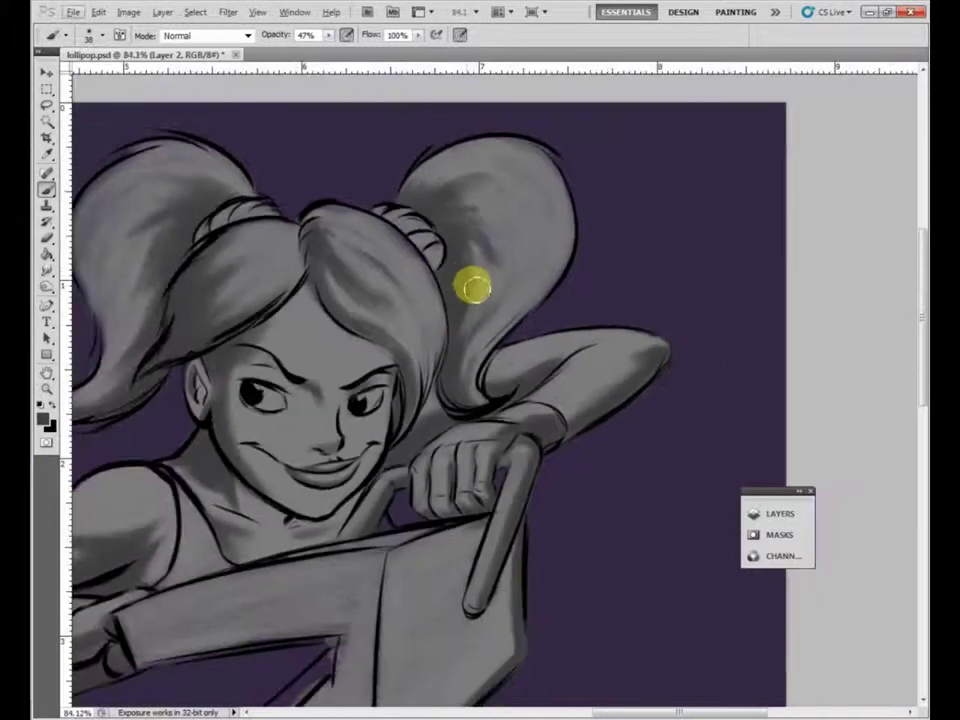
{"action": "scroll", "coordinate": [489, 306], "scroll_direction": "up", "scroll_amount": 1}
{"action": "scroll", "coordinate": [497, 335], "scroll_direction": "up", "scroll_amount": 3}
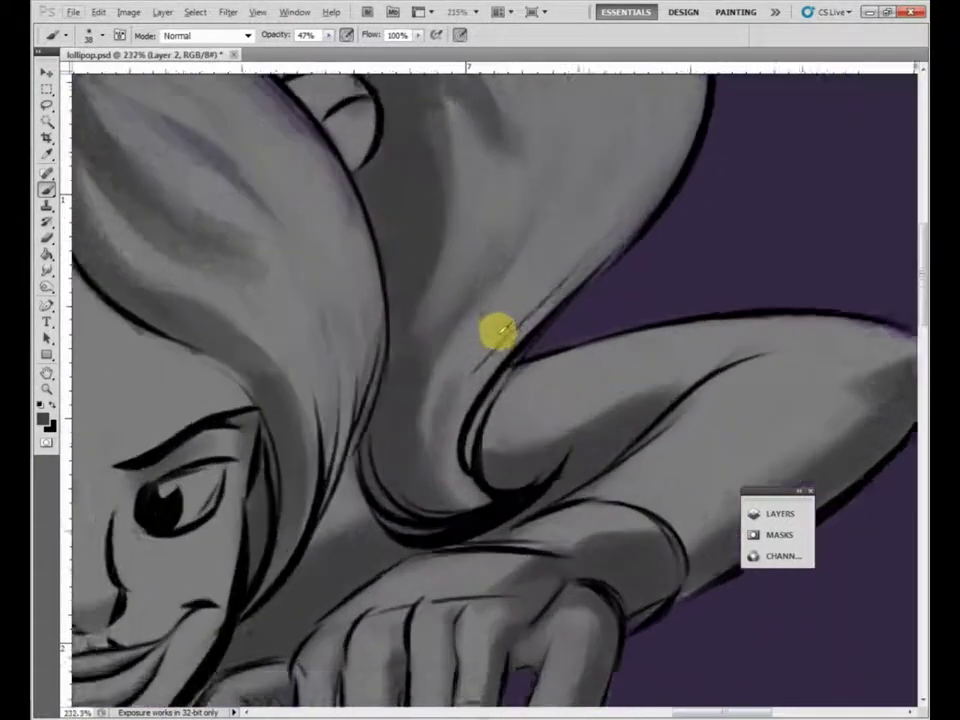
{"action": "left_click_drag", "start_coordinate": [510, 296], "coordinate": [463, 422]}
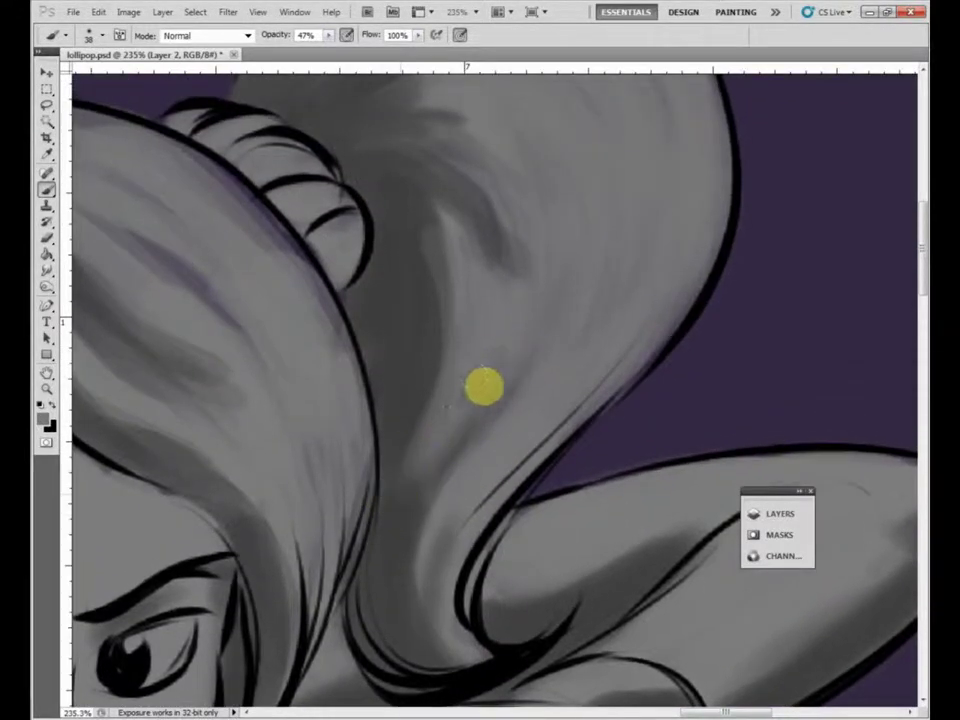
Sample the dark grey and widen the inner shadow of the far pigtail beside the hair tie with curved strokes.
{"action": "left_click", "coordinate": [410, 336], "text": "alt"}
{"action": "mouse_move", "coordinate": [400, 508]}
{"action": "left_mouse_down"}
{"action": "mouse_move", "coordinate": [421, 456]}
{"action": "mouse_move", "coordinate": [470, 409]}
{"action": "mouse_move", "coordinate": [394, 503]}
{"action": "mouse_move", "coordinate": [564, 346]}
{"action": "mouse_move", "coordinate": [552, 342]}
{"action": "mouse_move", "coordinate": [386, 504]}
{"action": "mouse_move", "coordinate": [505, 390]}
{"action": "mouse_move", "coordinate": [458, 448]}
{"action": "mouse_move", "coordinate": [425, 652]}
{"action": "mouse_move", "coordinate": [418, 524]}
{"action": "mouse_move", "coordinate": [470, 638]}
{"action": "mouse_move", "coordinate": [401, 588]}
{"action": "mouse_move", "coordinate": [482, 650]}
{"action": "mouse_move", "coordinate": [462, 657]}
{"action": "mouse_move", "coordinate": [412, 645]}
{"action": "mouse_move", "coordinate": [447, 634]}
{"action": "mouse_move", "coordinate": [399, 500]}
{"action": "mouse_move", "coordinate": [408, 393]}
{"action": "mouse_move", "coordinate": [398, 395]}
{"action": "mouse_move", "coordinate": [383, 547]}
{"action": "mouse_move", "coordinate": [391, 480]}
{"action": "mouse_move", "coordinate": [385, 427]}
{"action": "mouse_move", "coordinate": [378, 492]}
{"action": "mouse_move", "coordinate": [382, 362]}
{"action": "mouse_move", "coordinate": [360, 312]}
{"action": "left_mouse_up"}
{"action": "left_click_drag", "start_coordinate": [401, 277], "coordinate": [437, 399]}
{"action": "left_click_drag", "start_coordinate": [456, 343], "coordinate": [478, 504]}
{"action": "left_click_drag", "start_coordinate": [424, 336], "coordinate": [461, 531]}
{"action": "mouse_move", "coordinate": [415, 294]}
{"action": "left_mouse_down"}
{"action": "mouse_move", "coordinate": [463, 391]}
{"action": "mouse_move", "coordinate": [514, 408]}
{"action": "left_mouse_up"}
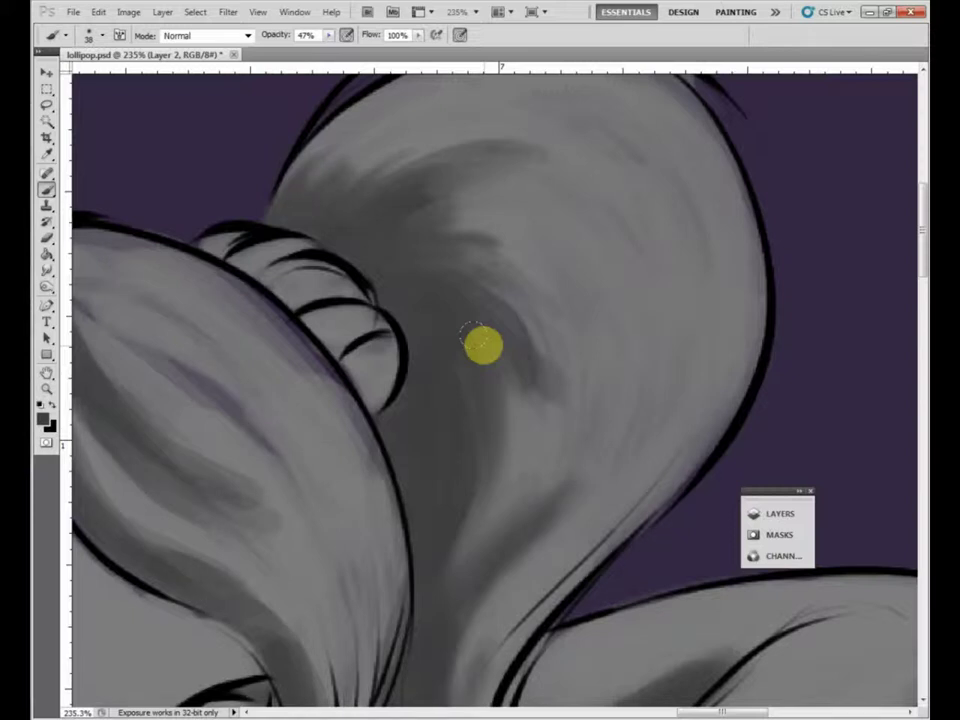
Shade the lowest band of the far pigtail's hair tie with dark grey.
{"action": "scroll", "coordinate": [372, 384], "scroll_direction": "up", "scroll_amount": 3}
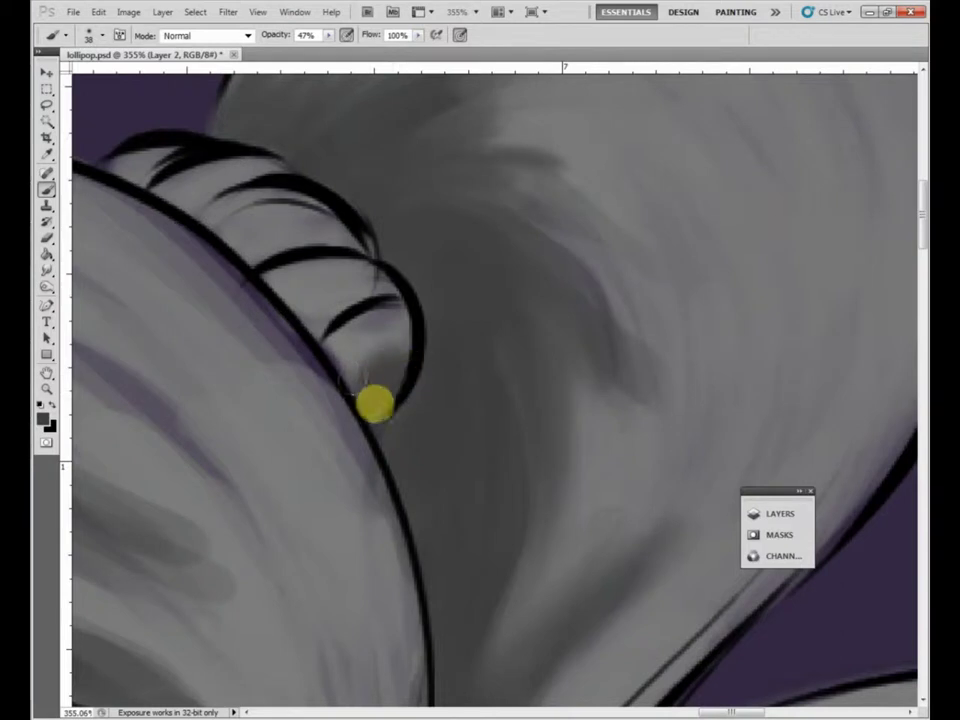
{"action": "scroll", "coordinate": [537, 585], "scroll_direction": "down", "scroll_amount": 2}
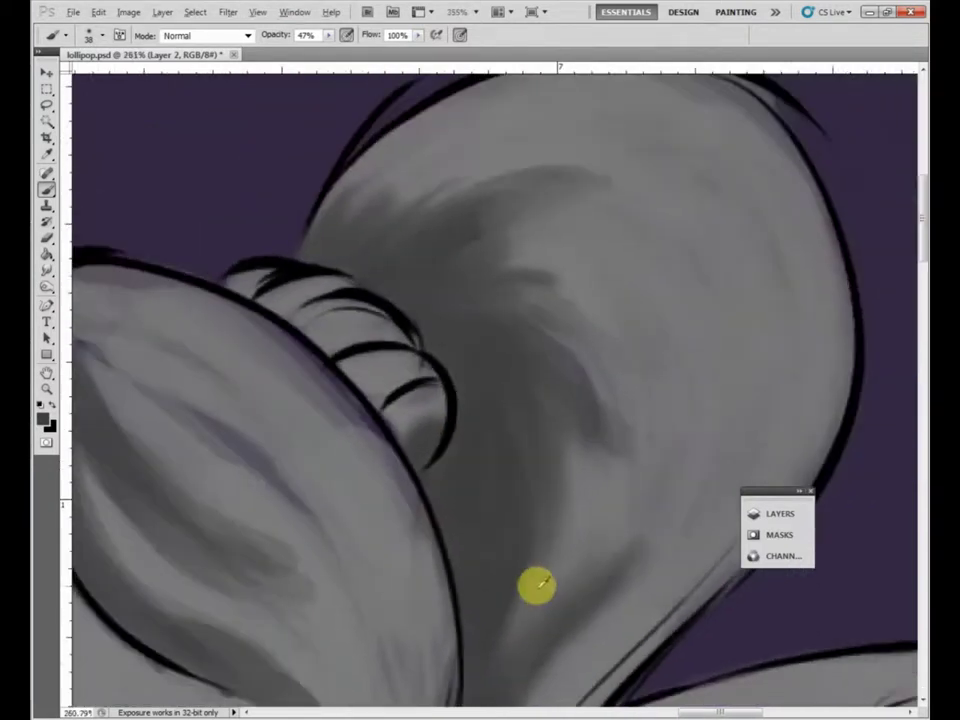
{"action": "scroll", "coordinate": [537, 585], "scroll_direction": "down", "scroll_amount": 2}
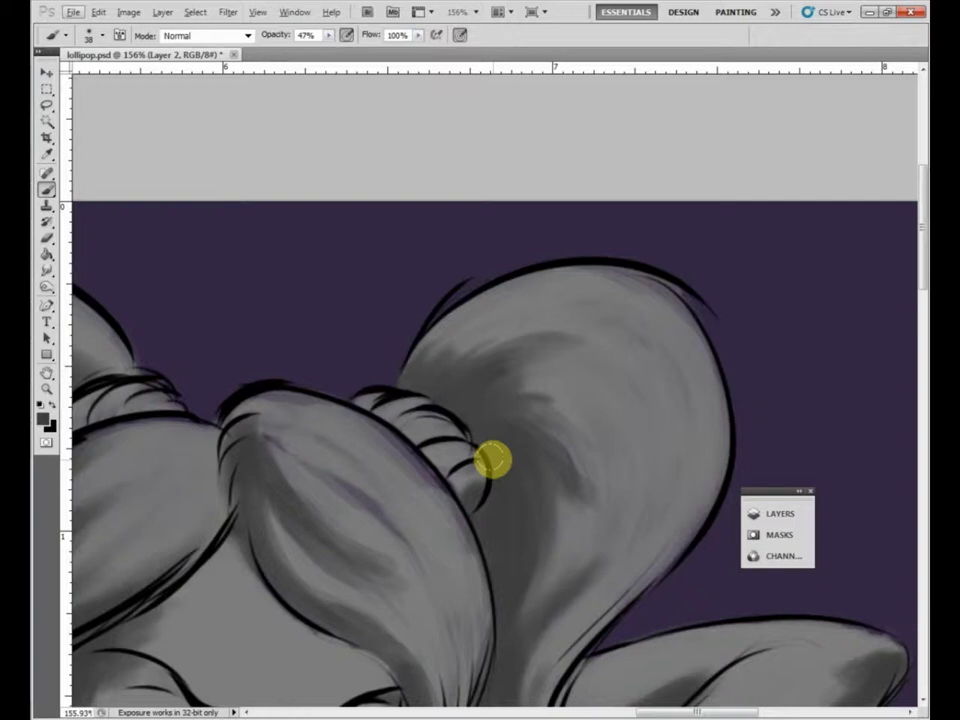
{"action": "scroll", "coordinate": [492, 460], "scroll_direction": "up", "scroll_amount": 4}
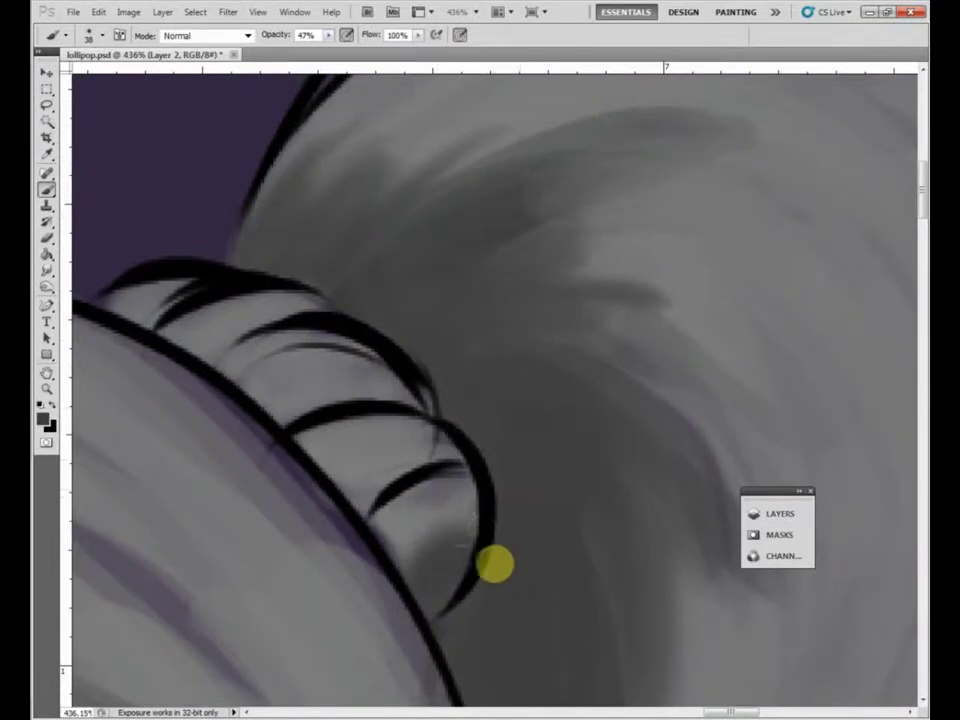
Cover the purple streaks in the front hair section beneath the far hair tie with grey.
{"action": "scroll", "coordinate": [491, 568], "scroll_direction": "down", "scroll_amount": 4}
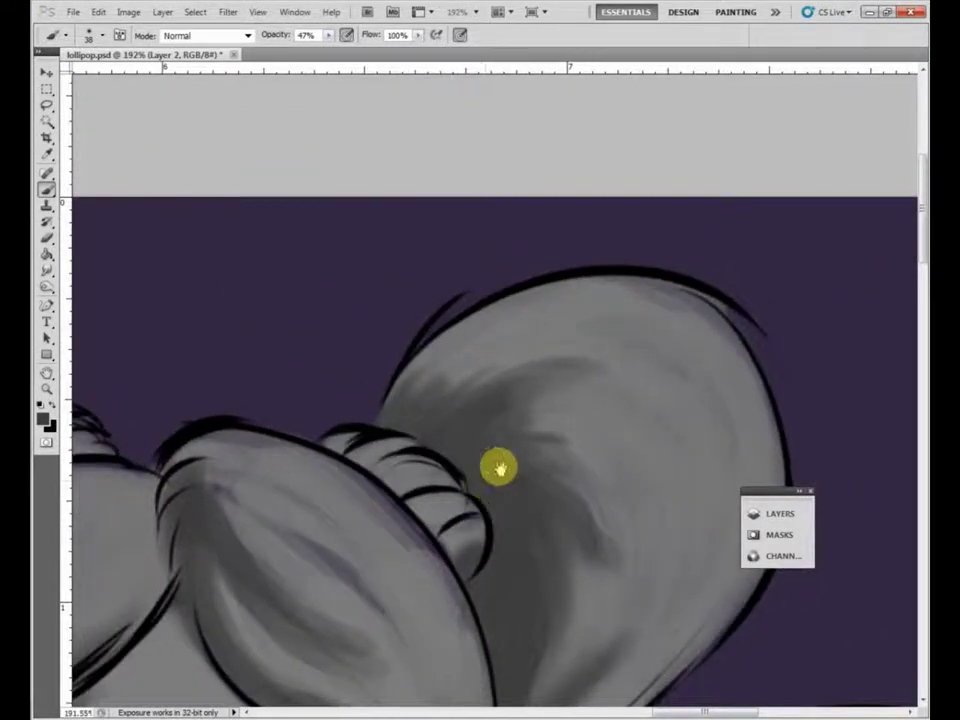
{"action": "left_click_drag", "start_coordinate": [498, 467], "coordinate": [516, 444]}
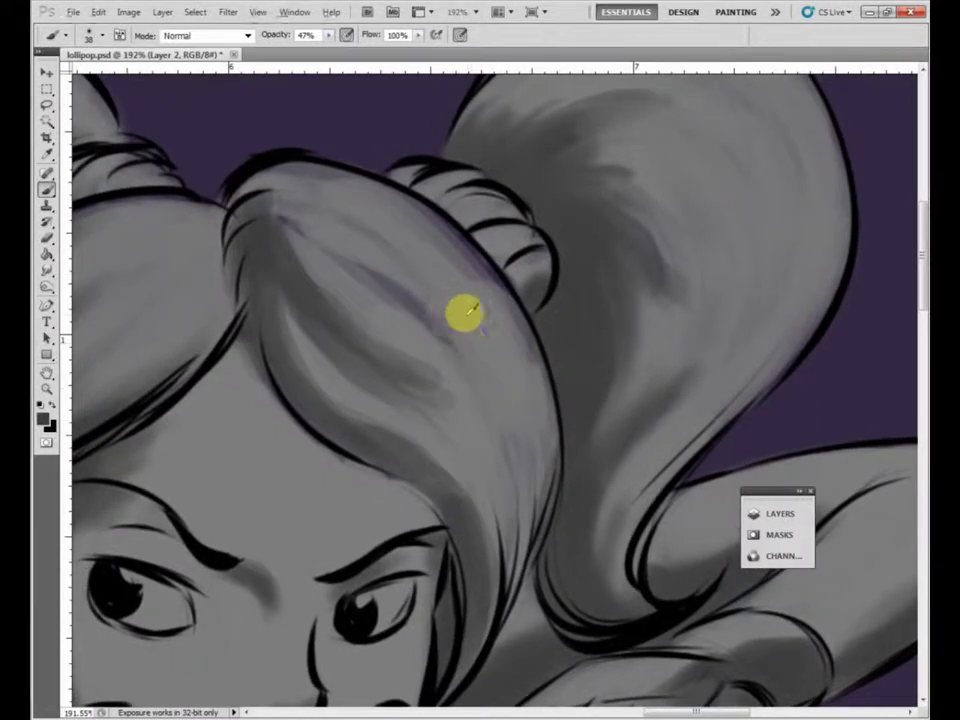
{"action": "scroll", "coordinate": [432, 276], "scroll_direction": "up", "scroll_amount": 1}
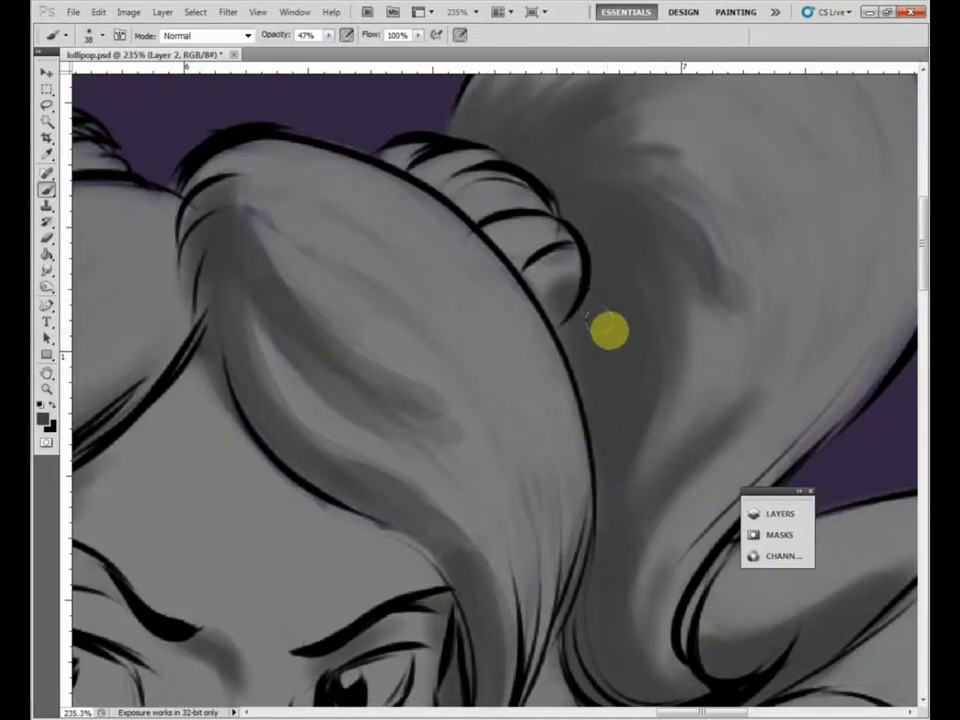
Extend dark grey strand shading through the front hair section above the visible ear and along its lower edge.
{"action": "scroll", "coordinate": [611, 330], "scroll_direction": "down", "scroll_amount": 3}
{"action": "left_click_drag", "start_coordinate": [544, 463], "coordinate": [596, 392]}
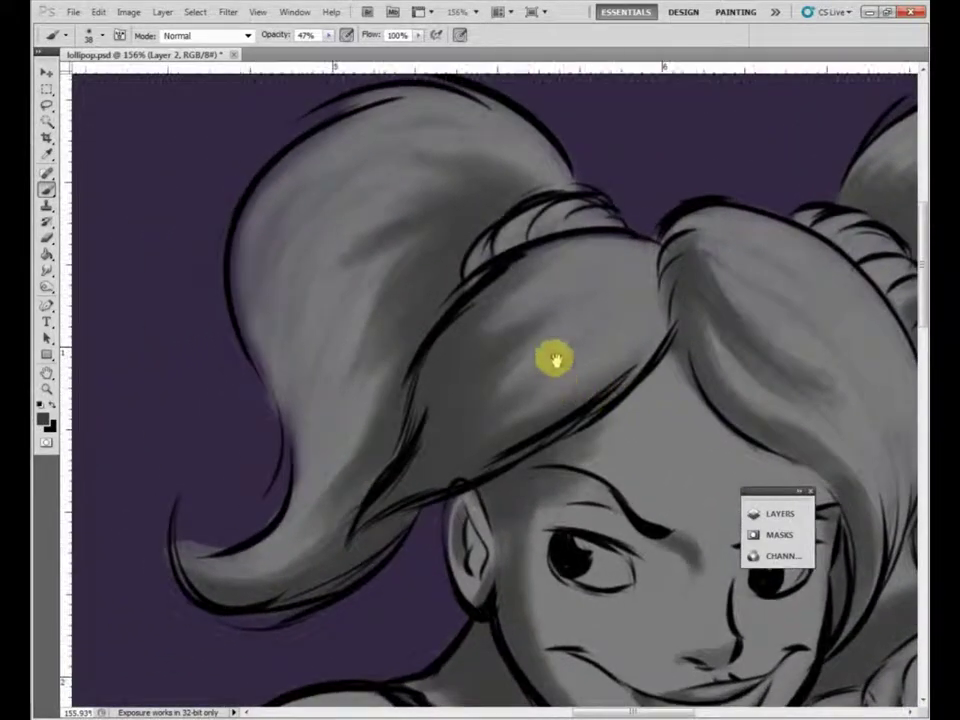
{"action": "scroll", "coordinate": [536, 401], "scroll_direction": "up", "scroll_amount": 2}
{"action": "mouse_move", "coordinate": [400, 472]}
{"action": "left_mouse_down"}
{"action": "mouse_move", "coordinate": [394, 480]}
{"action": "mouse_move", "coordinate": [438, 445]}
{"action": "left_mouse_up"}
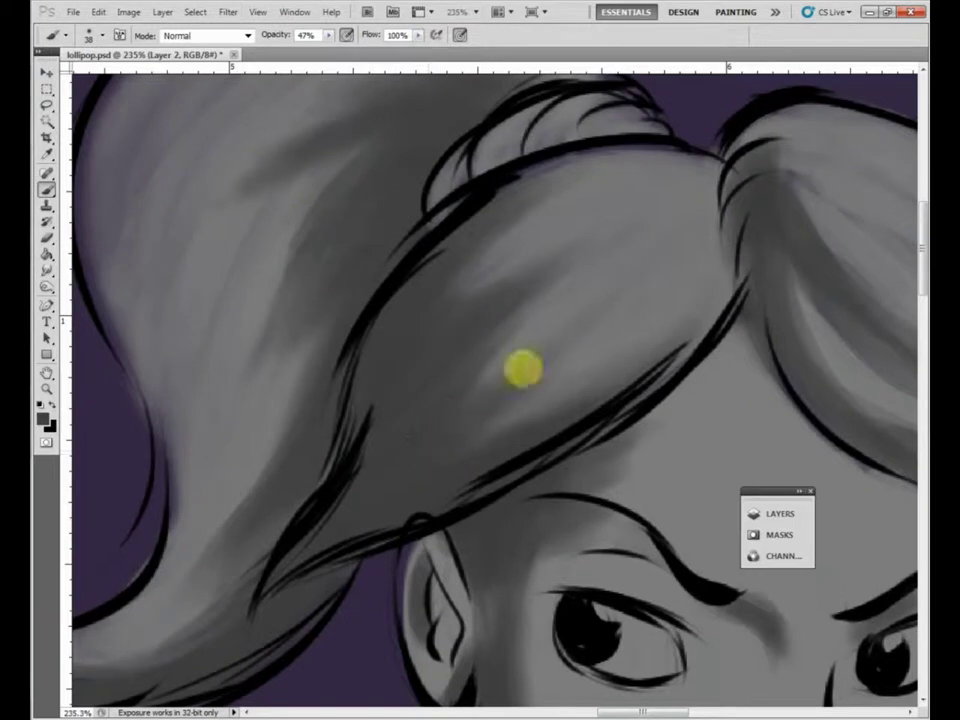
{"action": "left_click_drag", "start_coordinate": [523, 369], "coordinate": [626, 268]}
{"action": "mouse_move", "coordinate": [409, 480]}
{"action": "left_mouse_down"}
{"action": "mouse_move", "coordinate": [656, 352]}
{"action": "mouse_move", "coordinate": [617, 399]}
{"action": "mouse_move", "coordinate": [728, 300]}
{"action": "left_mouse_up"}
{"action": "left_click_drag", "start_coordinate": [506, 478], "coordinate": [457, 484]}
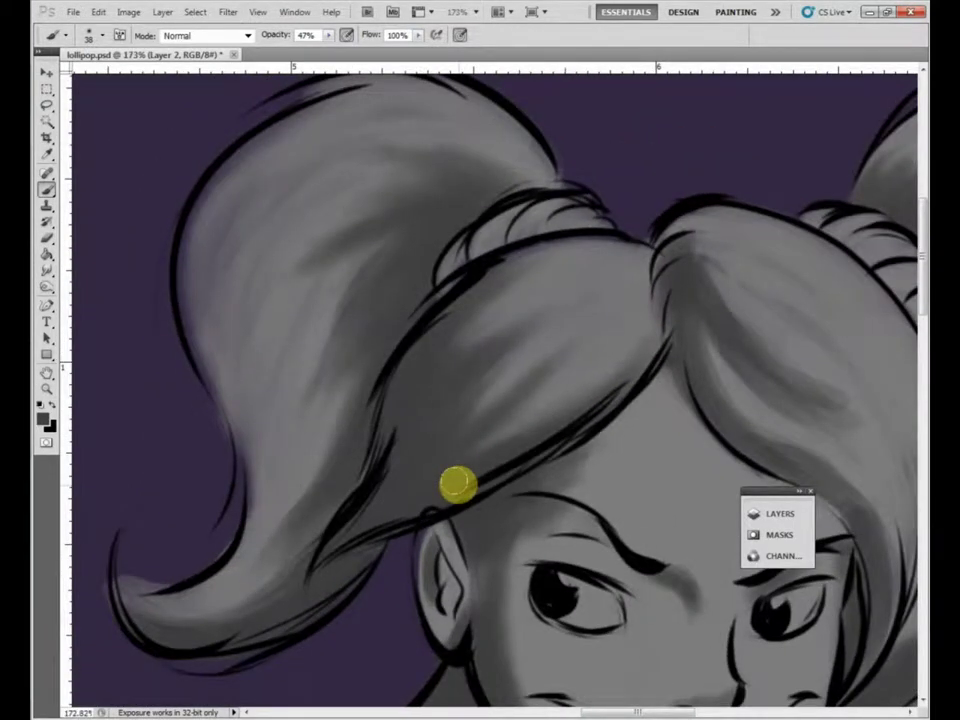
Darken the shadow down the side of the face from the temple past the visible ear.
{"action": "left_click_drag", "start_coordinate": [515, 437], "coordinate": [532, 267]}
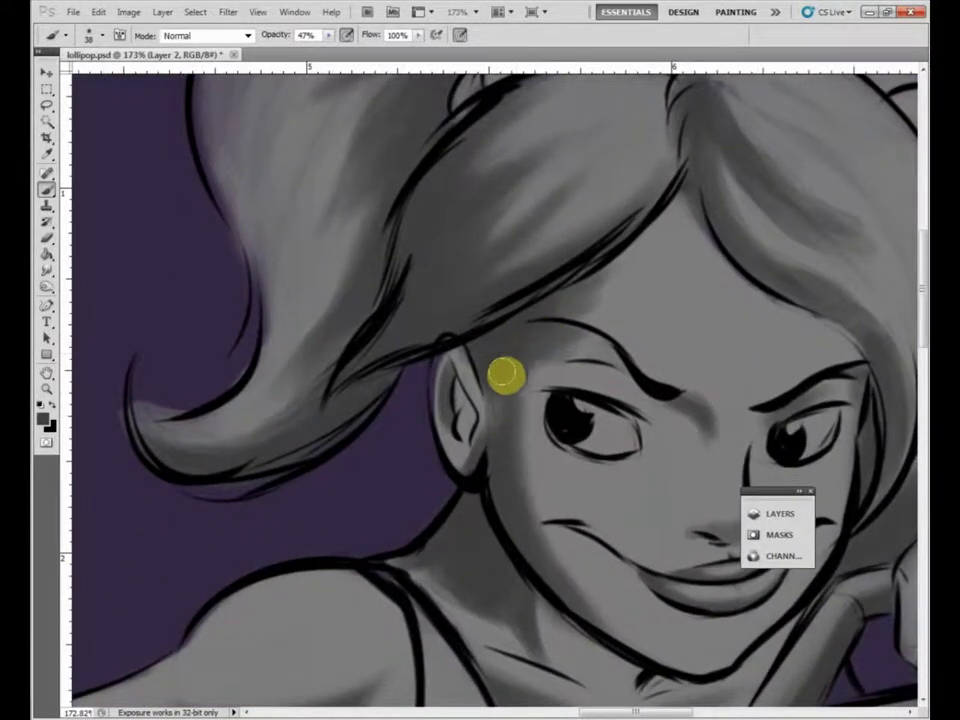
{"action": "left_click_drag", "start_coordinate": [515, 386], "coordinate": [508, 495]}
{"action": "left_click_drag", "start_coordinate": [515, 360], "coordinate": [516, 501]}
{"action": "left_click_drag", "start_coordinate": [511, 432], "coordinate": [507, 420]}
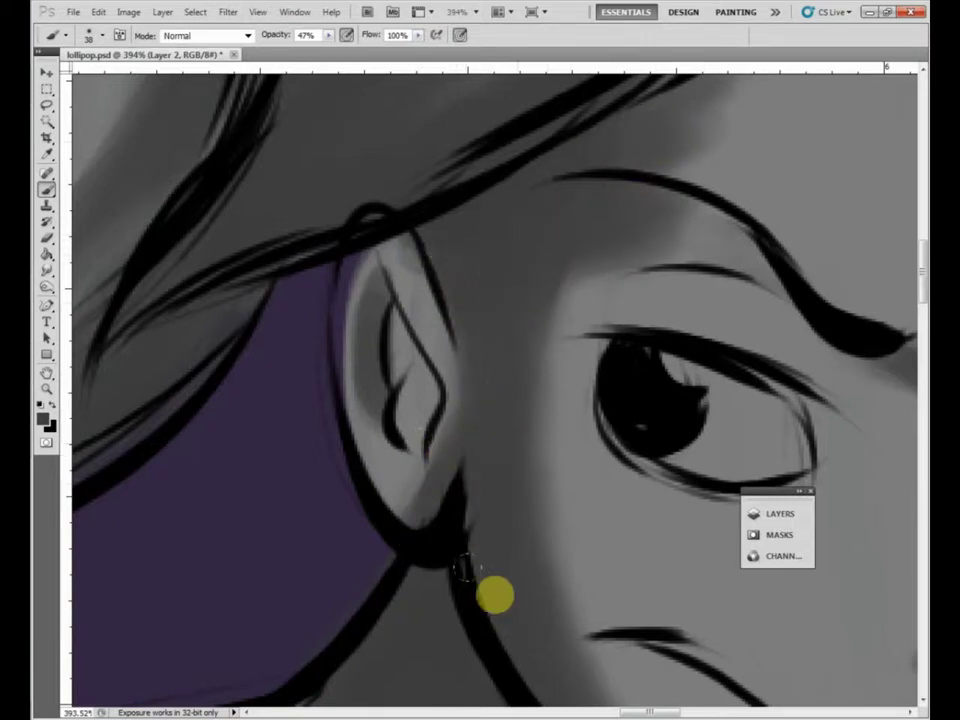
Paint darker grey strands through the middle of the pigtail beside the visible ear, sweeping down from its hair tie.
{"action": "scroll", "coordinate": [565, 400], "scroll_direction": "down", "scroll_amount": 5}
{"action": "left_click_drag", "start_coordinate": [548, 388], "coordinate": [610, 448]}
{"action": "scroll", "coordinate": [646, 233], "scroll_direction": "up", "scroll_amount": 2}
{"action": "scroll", "coordinate": [648, 231], "scroll_direction": "up", "scroll_amount": 2}
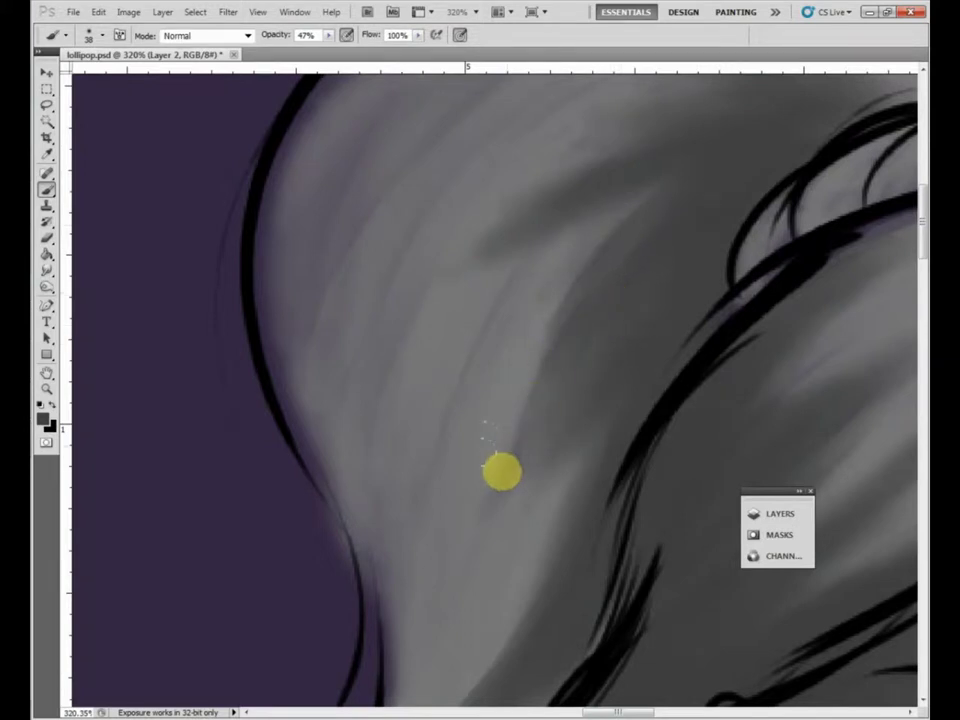
{"action": "mouse_move", "coordinate": [640, 194]}
{"action": "left_mouse_down"}
{"action": "mouse_move", "coordinate": [502, 410]}
{"action": "mouse_move", "coordinate": [486, 504]}
{"action": "left_mouse_up"}
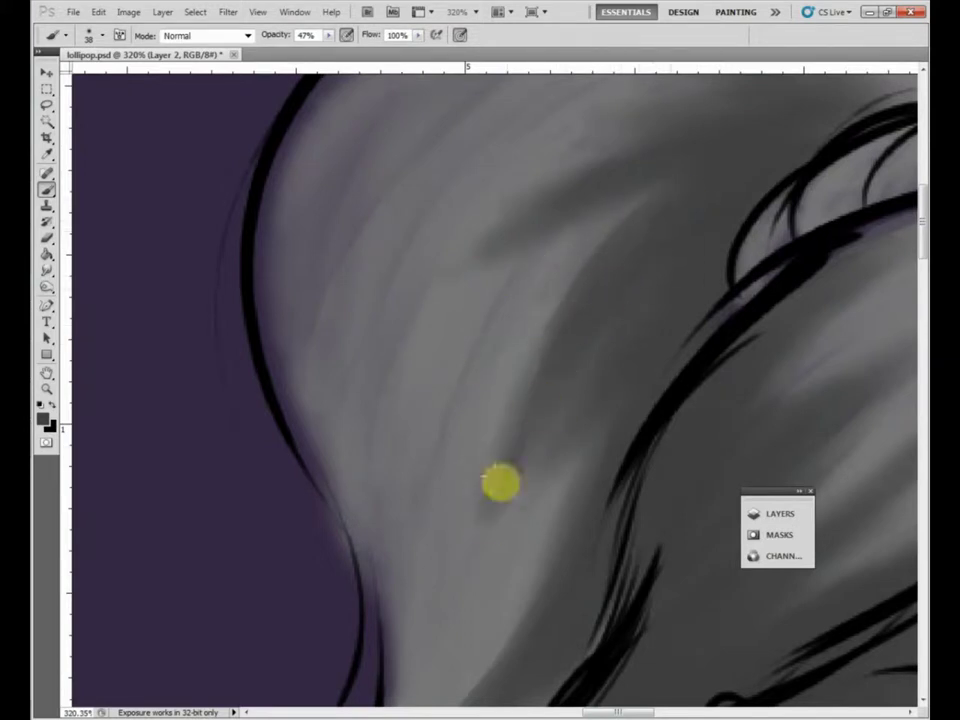
{"action": "left_click_drag", "start_coordinate": [607, 307], "coordinate": [555, 565]}
{"action": "left_click_drag", "start_coordinate": [702, 236], "coordinate": [602, 443]}
{"action": "mouse_move", "coordinate": [677, 180]}
{"action": "left_mouse_down"}
{"action": "mouse_move", "coordinate": [606, 280]}
{"action": "mouse_move", "coordinate": [480, 255]}
{"action": "left_mouse_up"}
{"action": "left_click_drag", "start_coordinate": [700, 153], "coordinate": [496, 228]}
{"action": "scroll", "coordinate": [712, 174], "scroll_direction": "down", "scroll_amount": 6}
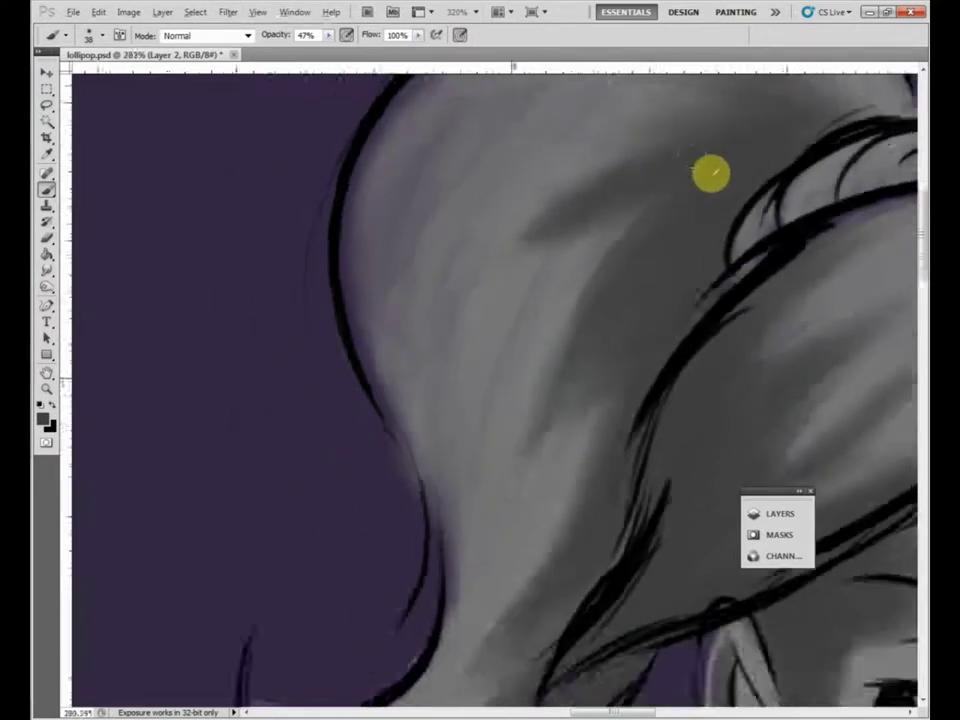
Extend the dark grey shading down the inner side of the same pigtail and along the underside of its curl.
{"action": "scroll", "coordinate": [643, 381], "scroll_direction": "up", "scroll_amount": 4}
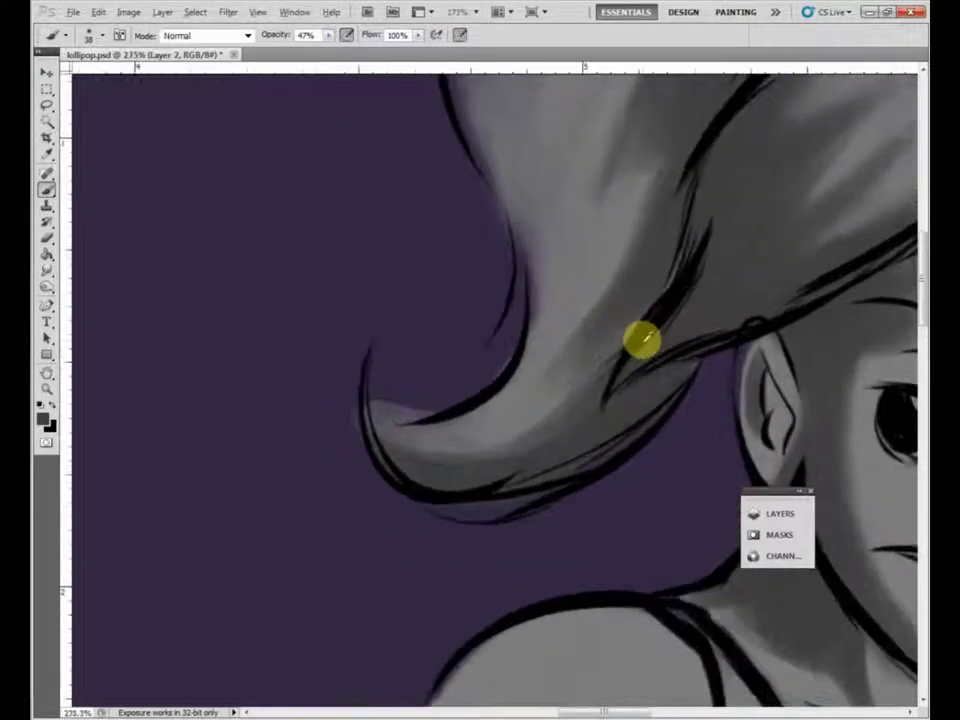
{"action": "left_click_drag", "start_coordinate": [652, 255], "coordinate": [516, 484]}
{"action": "left_click_drag", "start_coordinate": [676, 231], "coordinate": [617, 342]}
{"action": "left_click_drag", "start_coordinate": [682, 334], "coordinate": [587, 477]}
{"action": "left_click_drag", "start_coordinate": [697, 289], "coordinate": [525, 470]}
{"action": "left_click_drag", "start_coordinate": [662, 228], "coordinate": [512, 456]}
{"action": "mouse_move", "coordinate": [578, 415]}
{"action": "left_mouse_down"}
{"action": "mouse_move", "coordinate": [459, 528]}
{"action": "mouse_move", "coordinate": [309, 495]}
{"action": "left_mouse_up"}
{"action": "left_click_drag", "start_coordinate": [608, 390], "coordinate": [410, 504]}
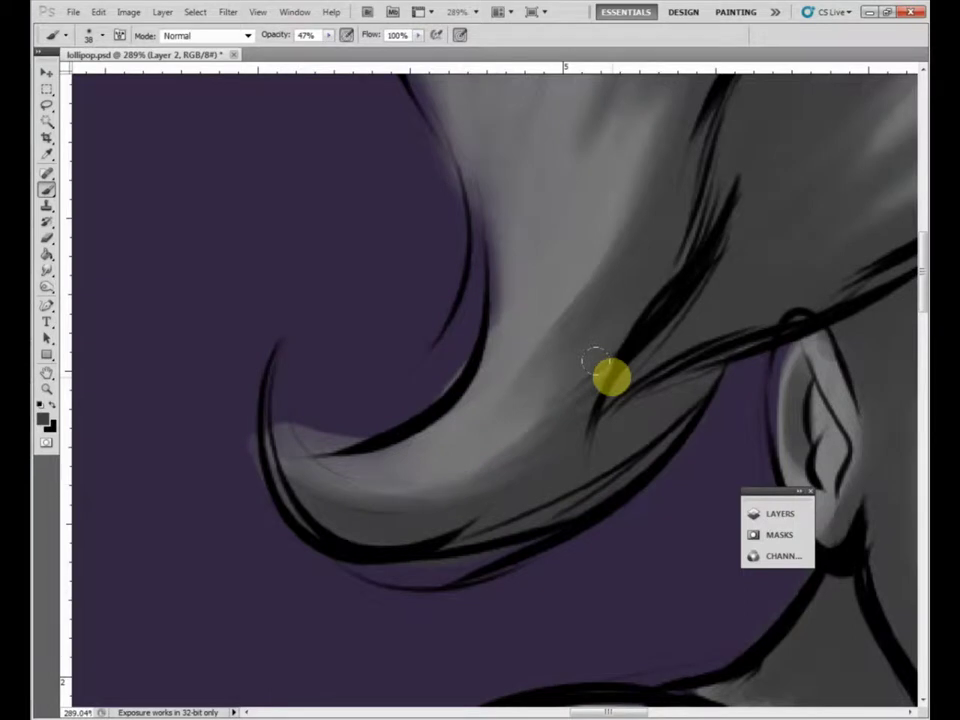
Clean up the grey overspill in the hollow of the pigtail's curl.
{"action": "left_click_drag", "start_coordinate": [427, 381], "coordinate": [463, 339]}
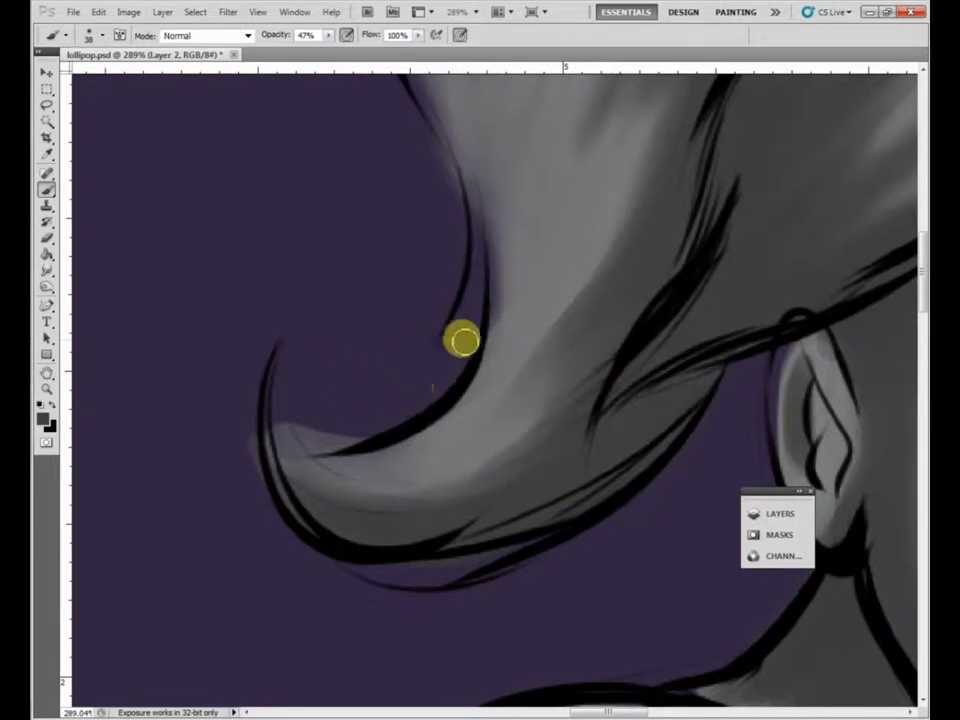
{"action": "left_click_drag", "start_coordinate": [298, 414], "coordinate": [355, 432]}
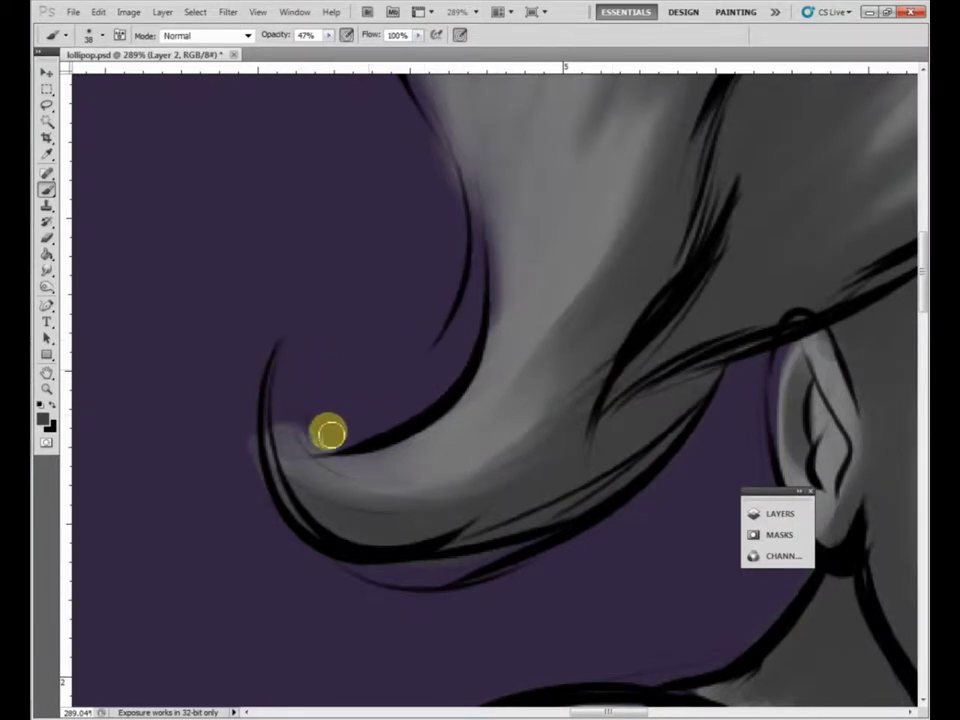
{"action": "left_click", "coordinate": [394, 334]}
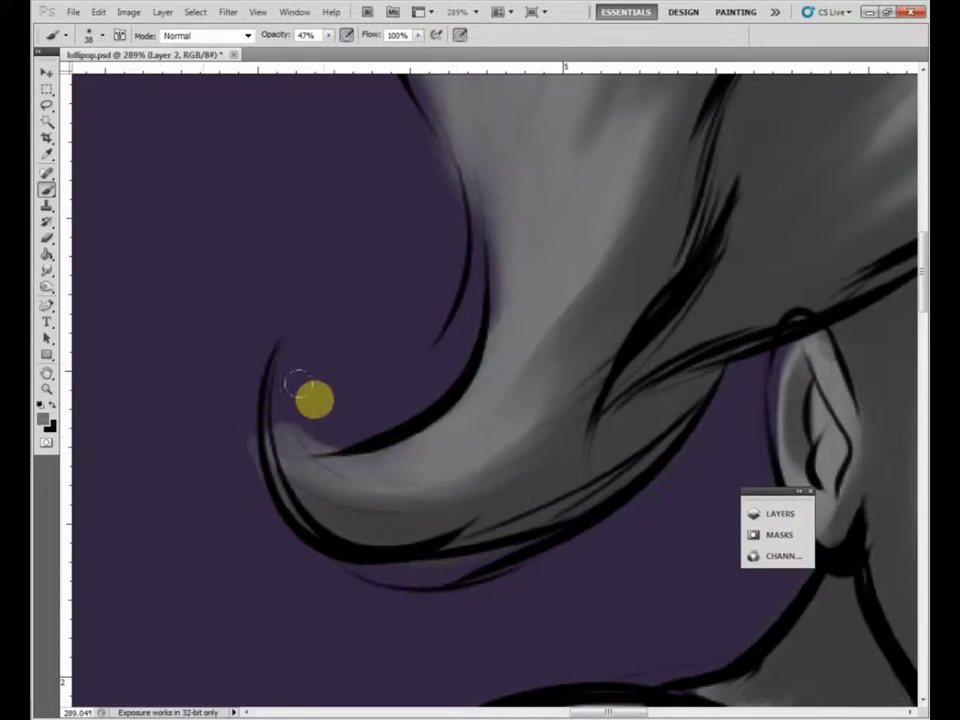
Fill the pigtail's curled tip with lighter grey using a 17 px soft brush and tidy its edges.
{"action": "right_click", "coordinate": [388, 466]}
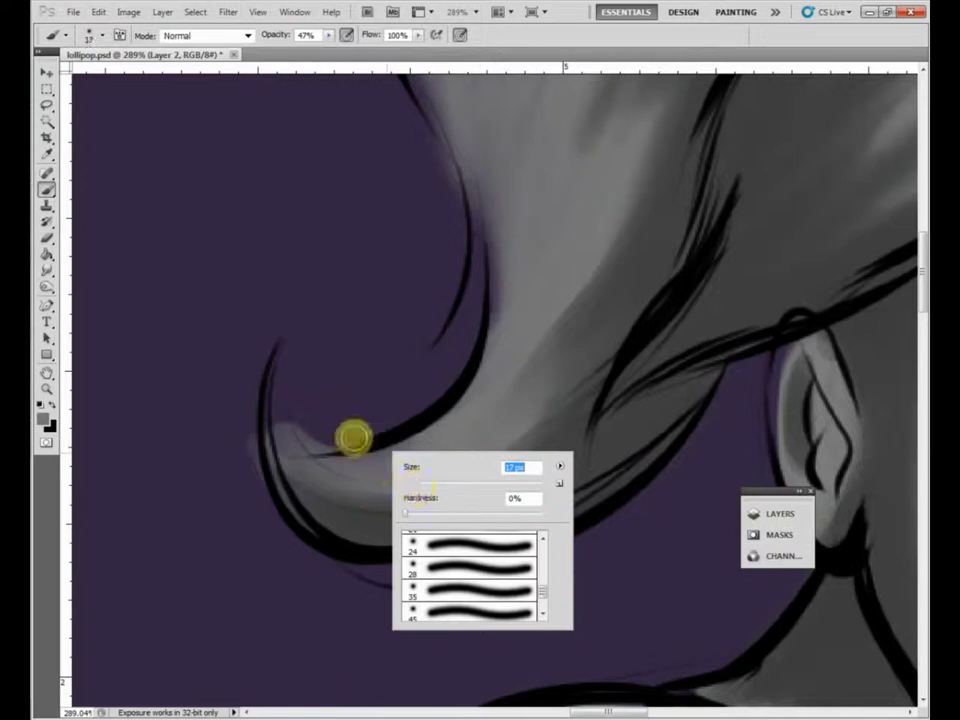
{"action": "key", "text": "Return"}
{"action": "mouse_move", "coordinate": [293, 429]}
{"action": "left_mouse_down"}
{"action": "mouse_move", "coordinate": [331, 473]}
{"action": "mouse_move", "coordinate": [339, 467]}
{"action": "mouse_move", "coordinate": [313, 455]}
{"action": "mouse_move", "coordinate": [294, 469]}
{"action": "mouse_move", "coordinate": [373, 475]}
{"action": "mouse_move", "coordinate": [352, 467]}
{"action": "mouse_move", "coordinate": [441, 435]}
{"action": "left_mouse_up"}
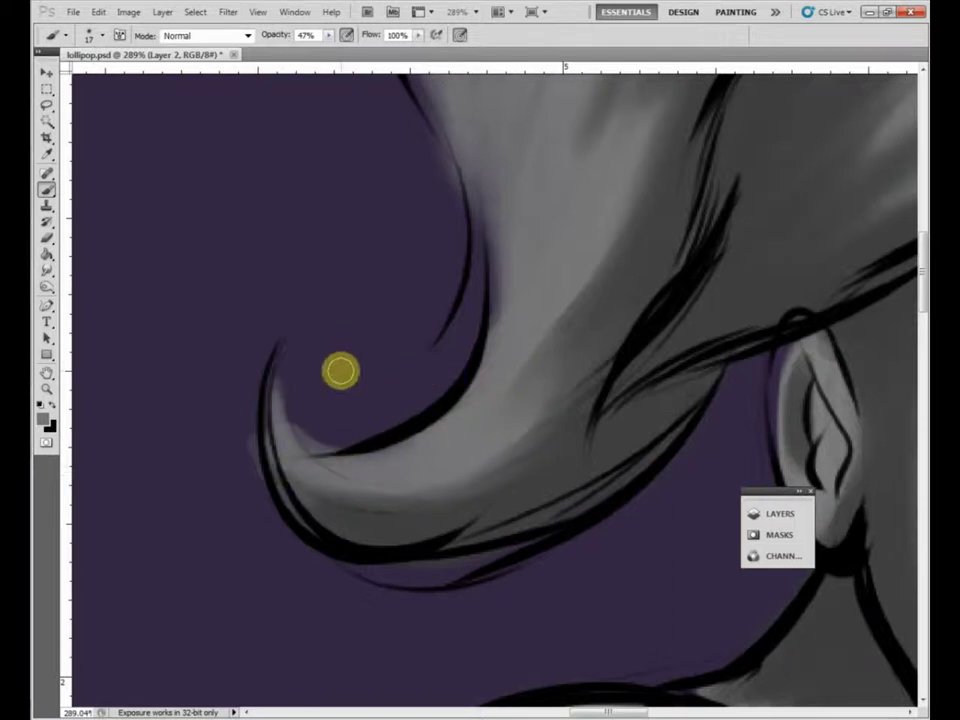
{"action": "mouse_move", "coordinate": [340, 371]}
{"action": "left_mouse_down"}
{"action": "mouse_move", "coordinate": [337, 454]}
{"action": "mouse_move", "coordinate": [308, 422]}
{"action": "mouse_move", "coordinate": [310, 408]}
{"action": "mouse_move", "coordinate": [353, 442]}
{"action": "mouse_move", "coordinate": [309, 402]}
{"action": "mouse_move", "coordinate": [341, 439]}
{"action": "mouse_move", "coordinate": [306, 415]}
{"action": "mouse_move", "coordinate": [339, 432]}
{"action": "mouse_move", "coordinate": [329, 449]}
{"action": "mouse_move", "coordinate": [318, 374]}
{"action": "left_mouse_up"}
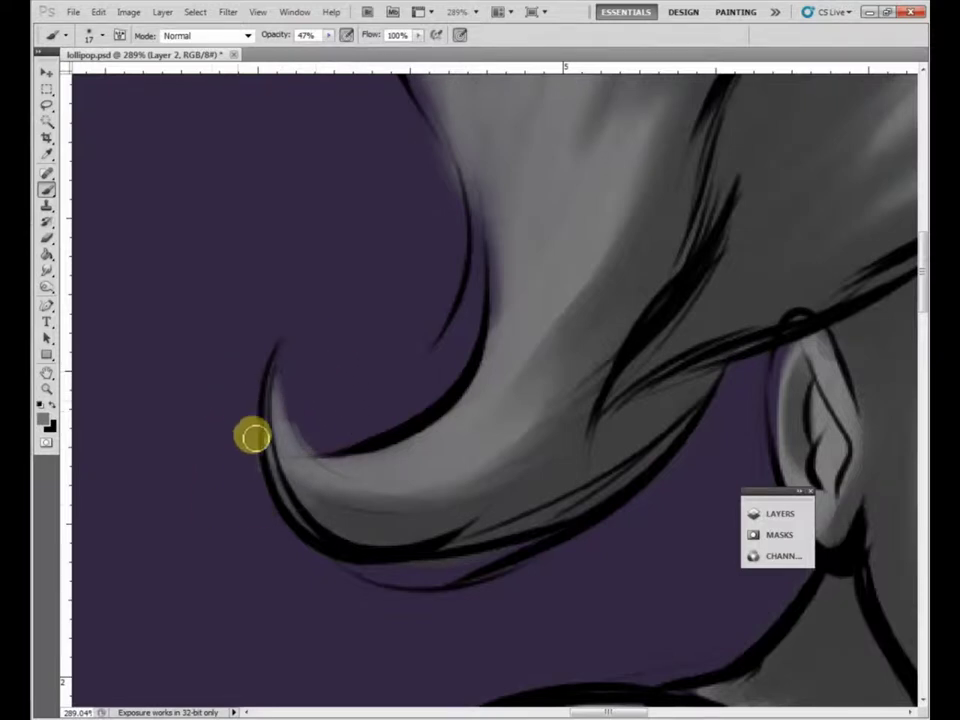
{"action": "mouse_move", "coordinate": [104, 627]}
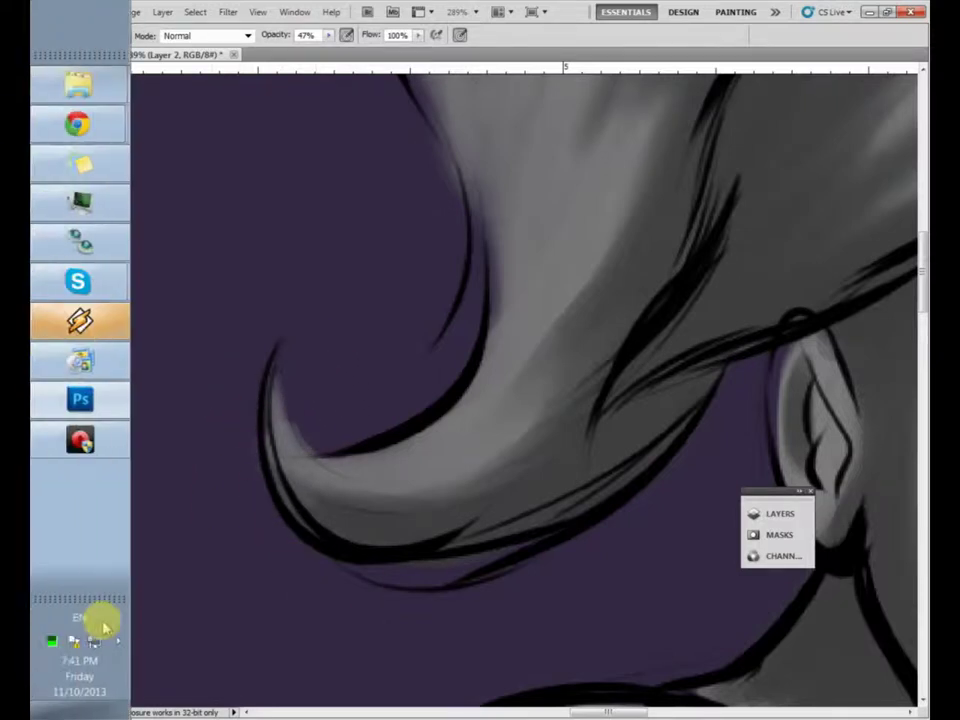
{"action": "left_click", "coordinate": [313, 347]}
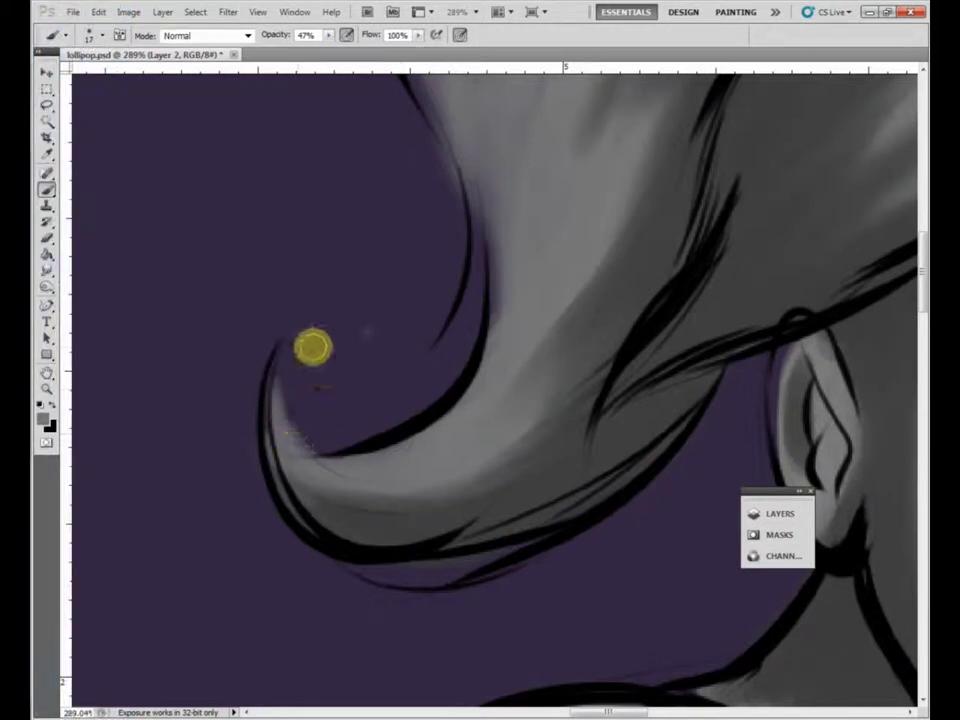
{"action": "left_click_drag", "start_coordinate": [313, 347], "coordinate": [417, 425]}
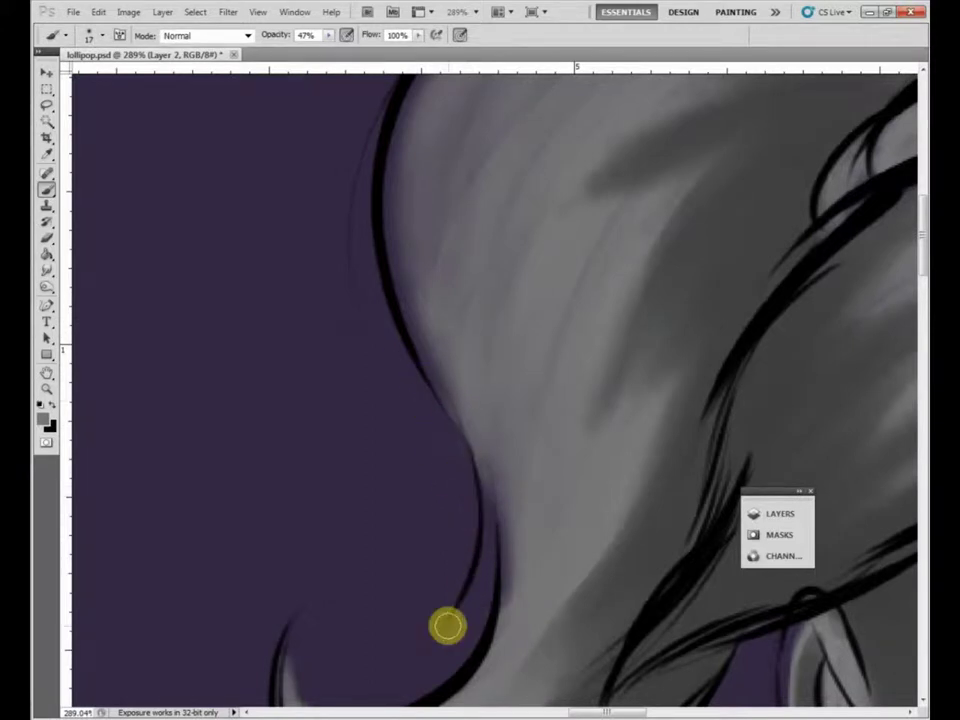
Cover the purple gaps along the pigtail's outer edge with the lighter grey.
{"action": "mouse_move", "coordinate": [360, 338]}
{"action": "left_mouse_down"}
{"action": "mouse_move", "coordinate": [375, 371]}
{"action": "mouse_move", "coordinate": [338, 506]}
{"action": "left_mouse_up"}
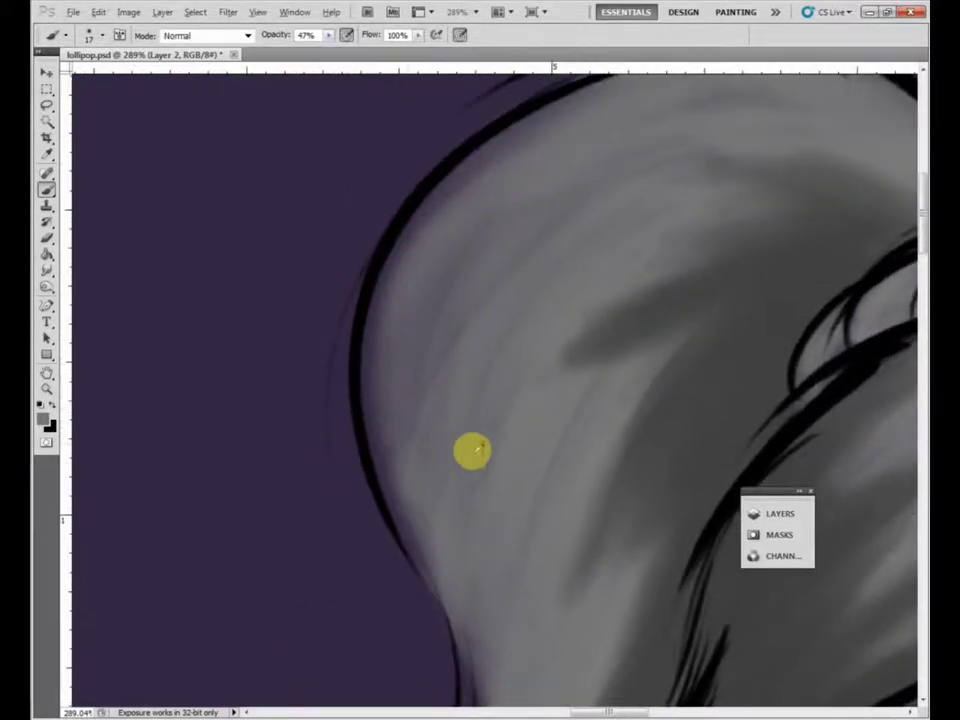
{"action": "left_click_drag", "start_coordinate": [375, 399], "coordinate": [401, 521]}
{"action": "left_click_drag", "start_coordinate": [390, 475], "coordinate": [464, 624]}
{"action": "left_click_drag", "start_coordinate": [517, 316], "coordinate": [450, 435]}
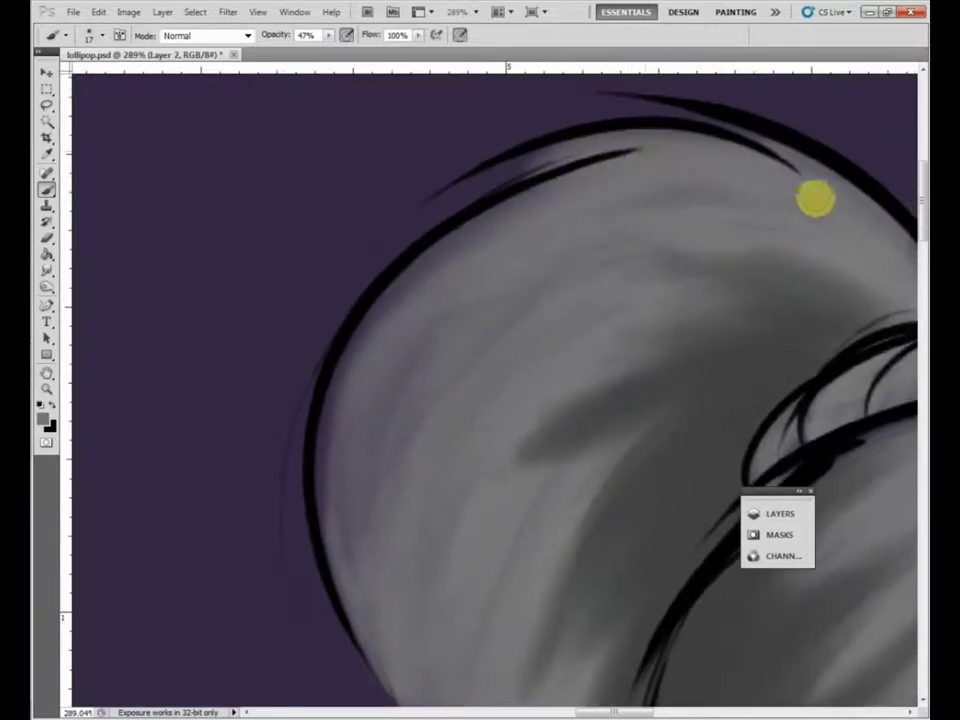
Enlarge the brush to 29 px and smooth lighter grey over the purple streaks in the pigtail's rounded upper part.
{"action": "right_click", "coordinate": [548, 262]}
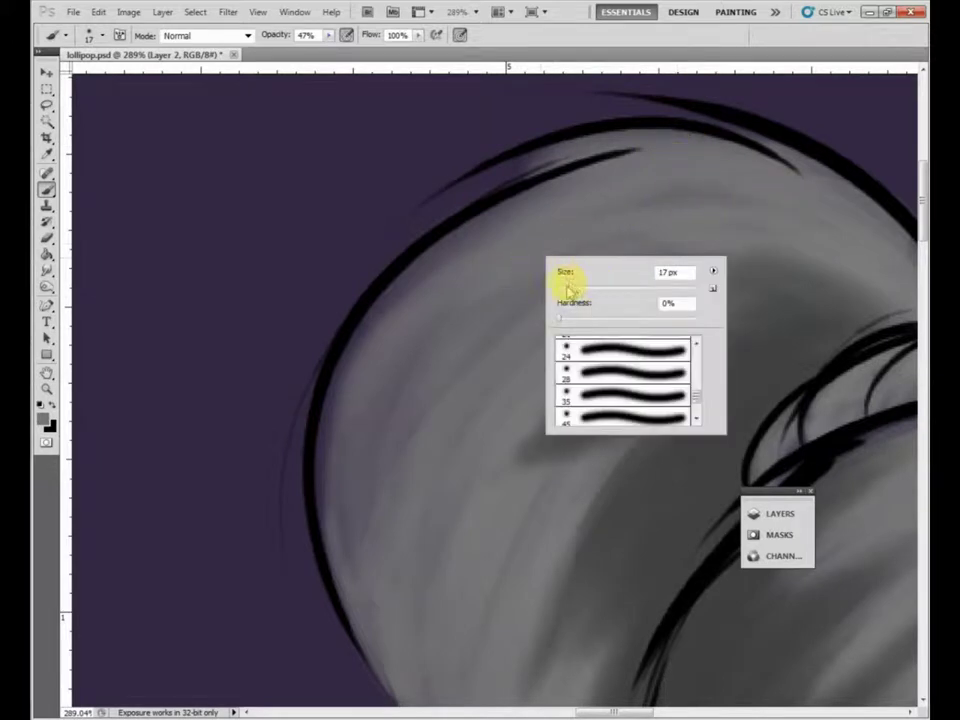
{"action": "left_click_drag", "start_coordinate": [696, 176], "coordinate": [433, 303]}
{"action": "left_click_drag", "start_coordinate": [582, 192], "coordinate": [433, 288]}
{"action": "mouse_move", "coordinate": [609, 176]}
{"action": "left_mouse_down"}
{"action": "mouse_move", "coordinate": [419, 283]}
{"action": "mouse_move", "coordinate": [385, 384]}
{"action": "mouse_move", "coordinate": [371, 577]}
{"action": "left_mouse_up"}
{"action": "left_click_drag", "start_coordinate": [382, 309], "coordinate": [381, 635]}
{"action": "left_click_drag", "start_coordinate": [476, 254], "coordinate": [347, 521]}
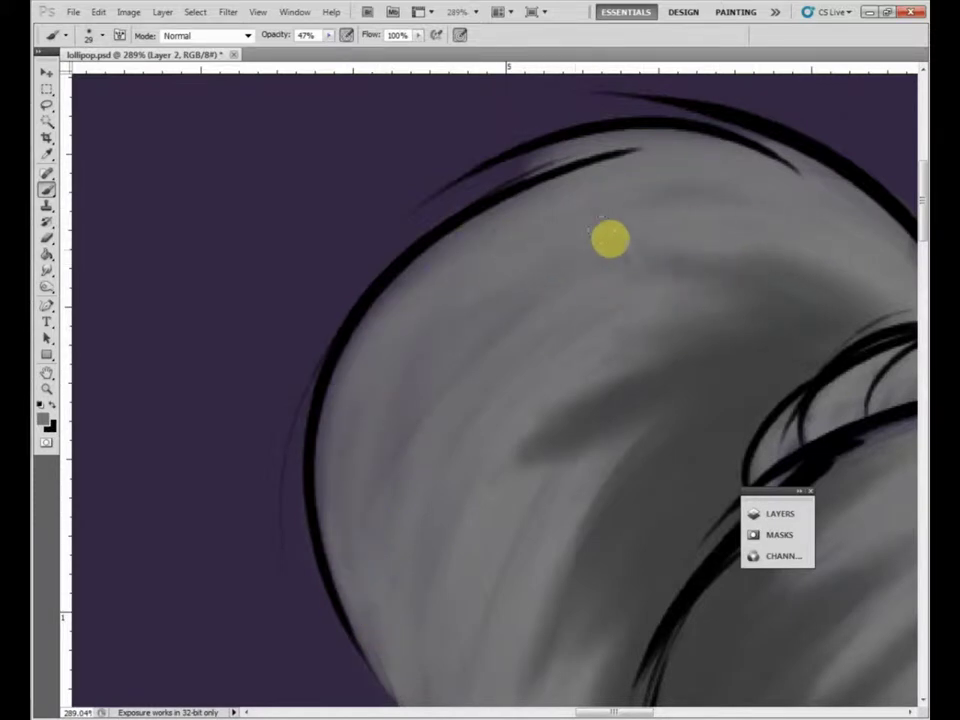
{"action": "left_click_drag", "start_coordinate": [517, 344], "coordinate": [521, 266]}
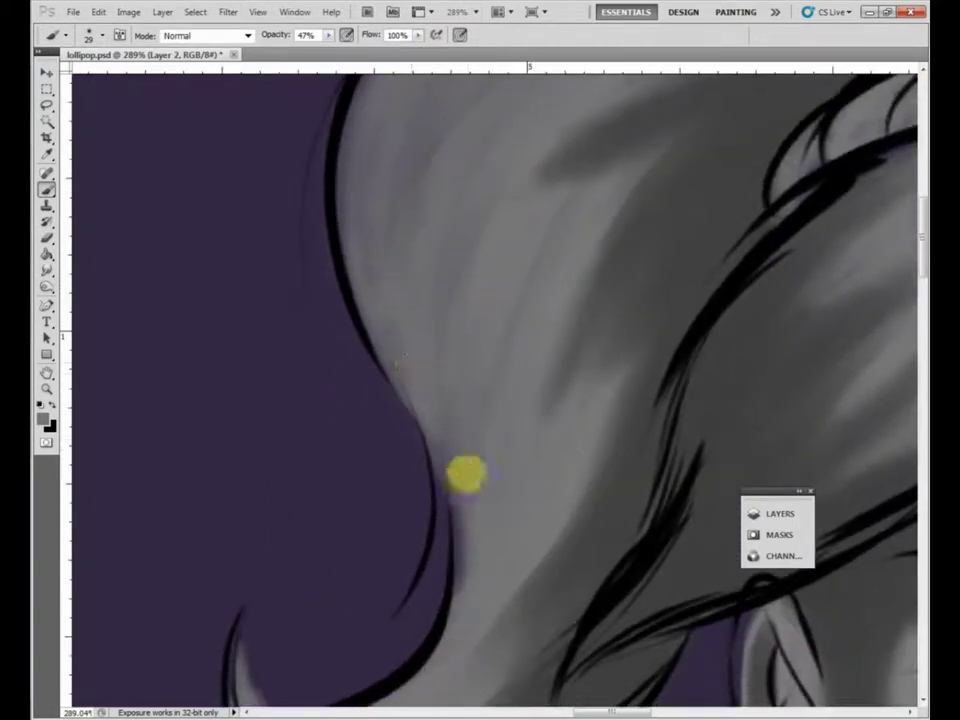
Touch up the dark grey shadows under the collarbones at the base of the neck.
{"action": "scroll", "coordinate": [506, 540], "scroll_direction": "down", "scroll_amount": 10}
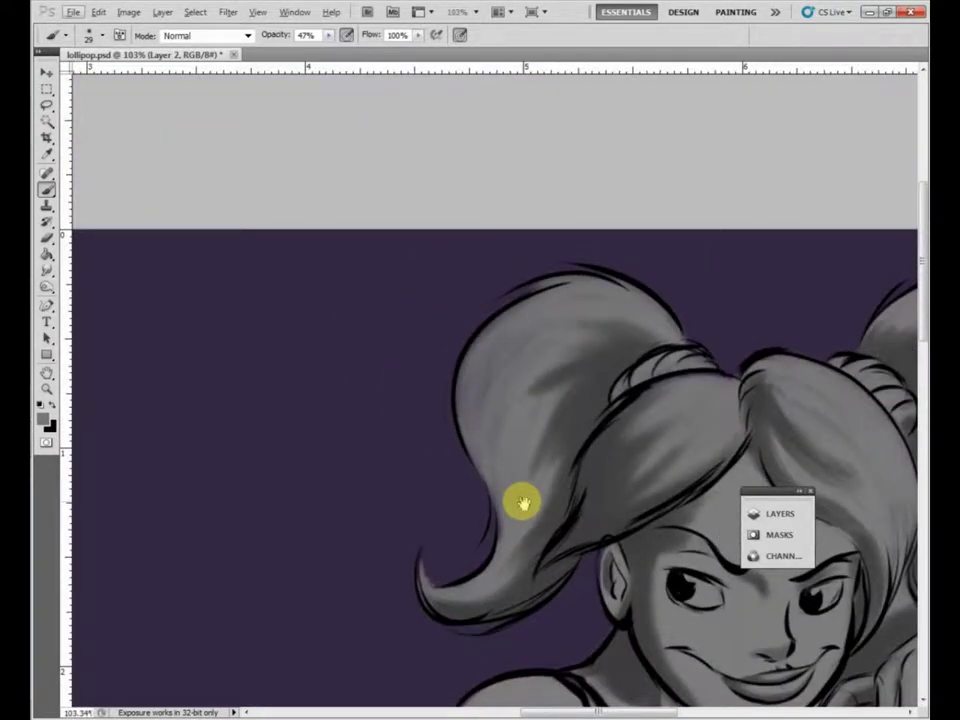
{"action": "left_click_drag", "start_coordinate": [535, 484], "coordinate": [394, 279]}
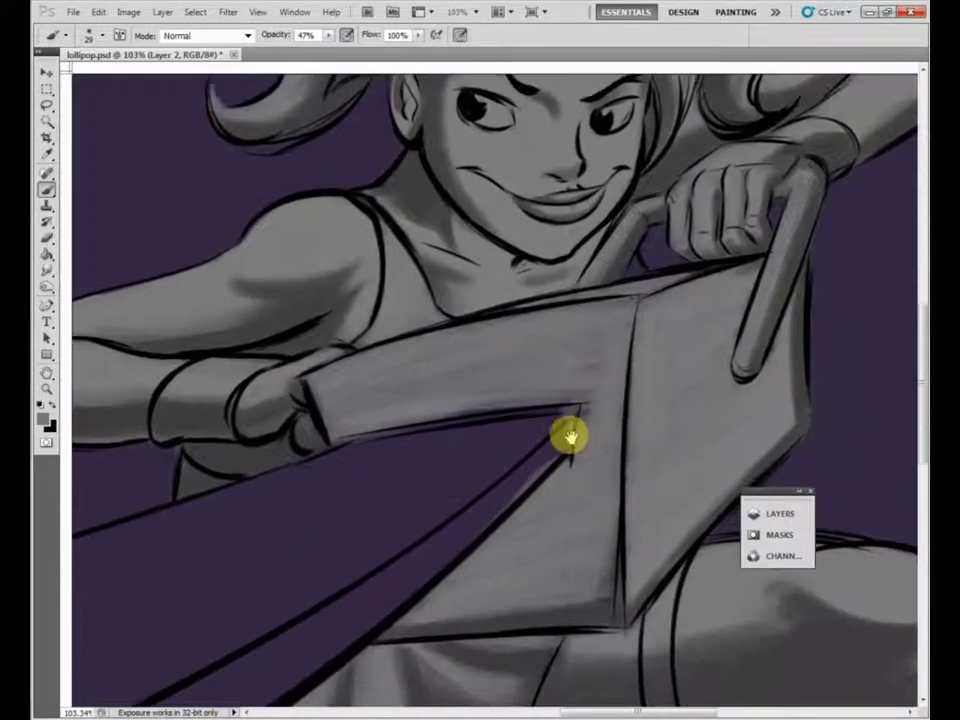
{"action": "left_click_drag", "start_coordinate": [575, 433], "coordinate": [573, 488]}
{"action": "scroll", "coordinate": [572, 488], "scroll_direction": "down", "scroll_amount": 8}
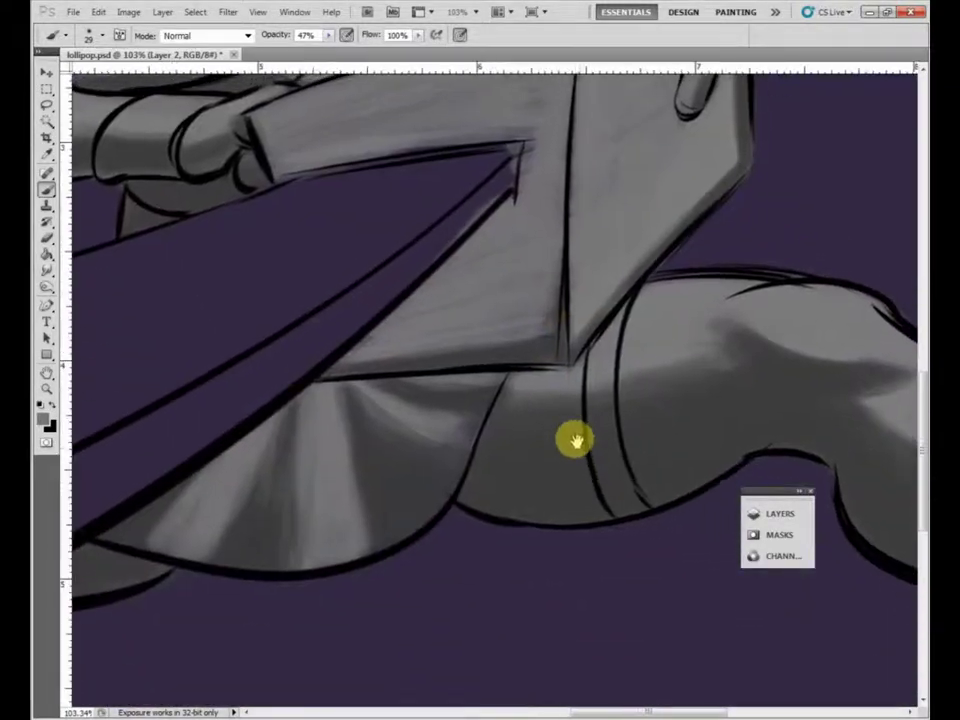
{"action": "left_click_drag", "start_coordinate": [577, 441], "coordinate": [572, 489]}
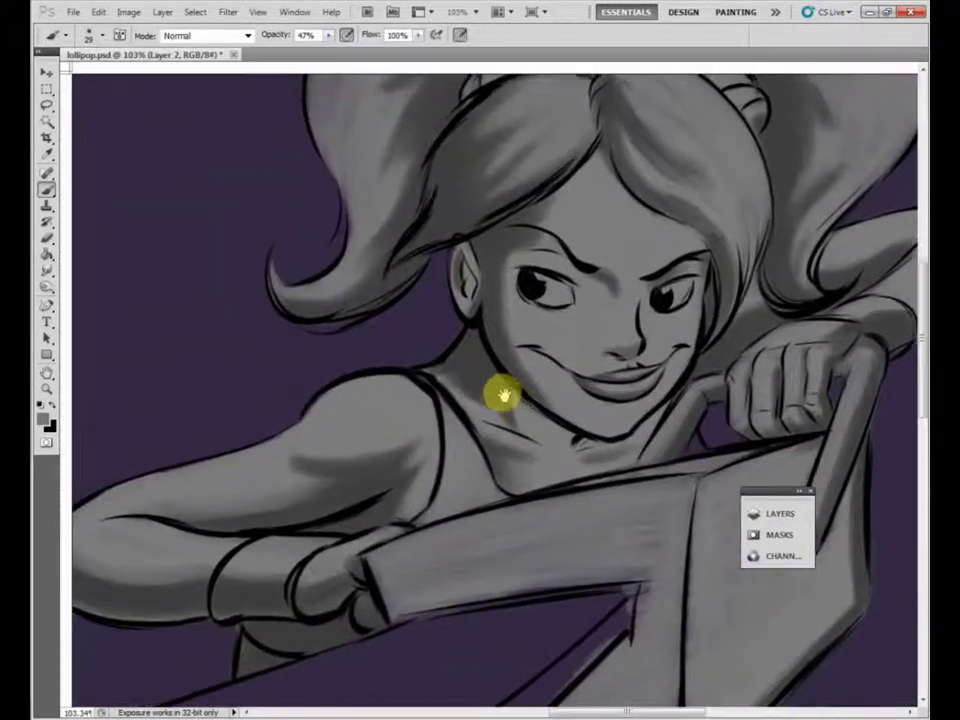
{"action": "scroll", "coordinate": [549, 489], "scroll_direction": "up", "scroll_amount": 9}
{"action": "scroll", "coordinate": [549, 489], "scroll_direction": "down", "scroll_amount": 2}
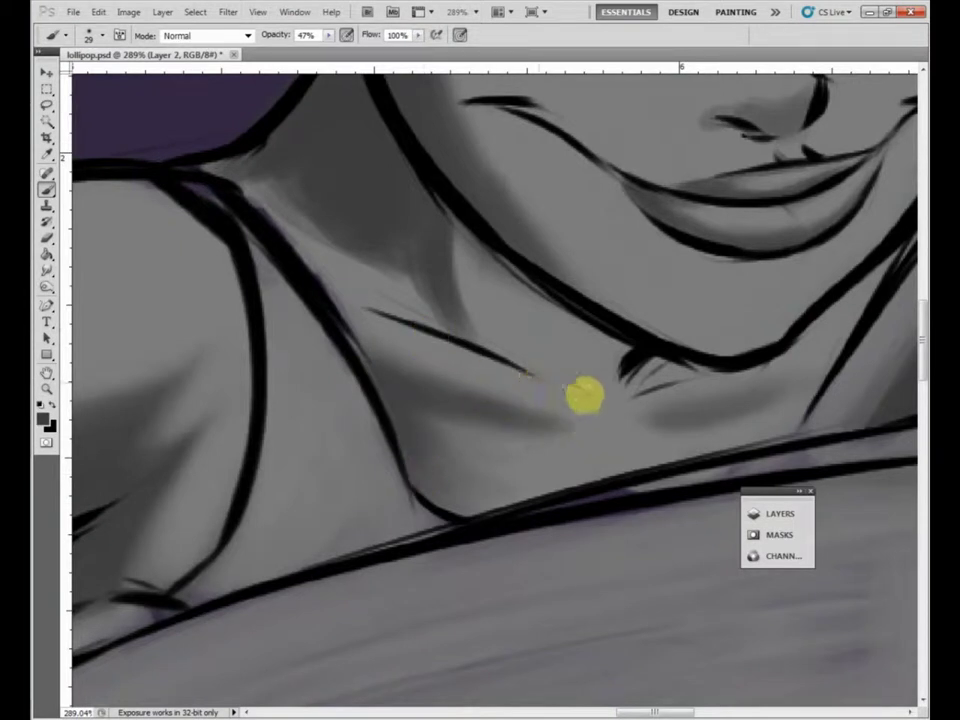
{"action": "left_click", "coordinate": [533, 321], "text": "alt"}
{"action": "scroll", "coordinate": [541, 363], "scroll_direction": "up", "scroll_amount": 2}
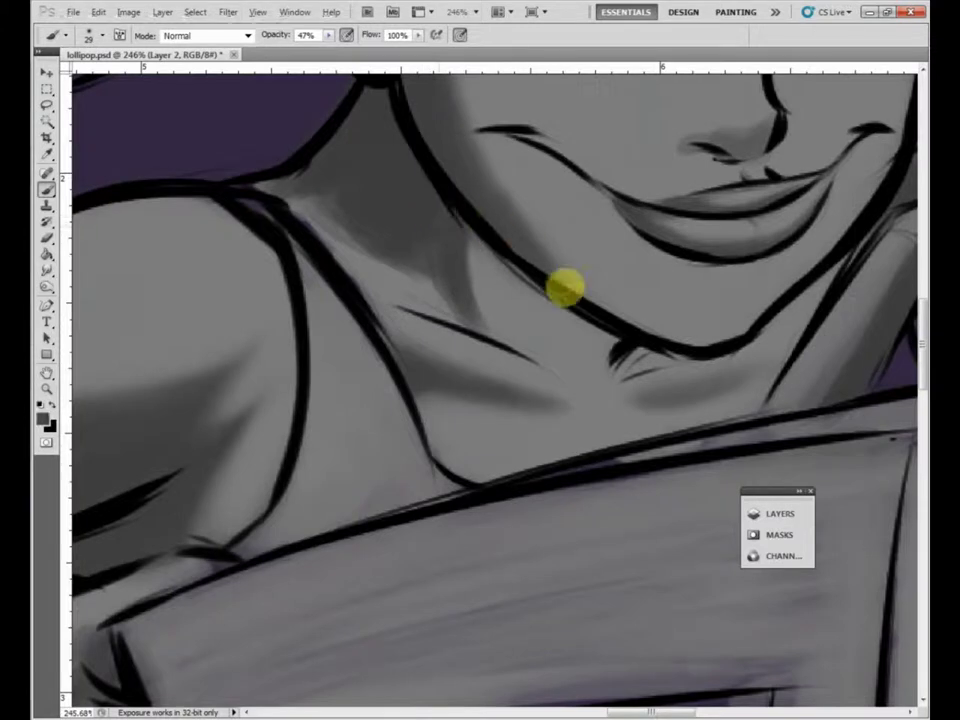
{"action": "mouse_move", "coordinate": [664, 401]}
{"action": "left_mouse_down"}
{"action": "mouse_move", "coordinate": [760, 374]}
{"action": "mouse_move", "coordinate": [706, 399]}
{"action": "mouse_move", "coordinate": [778, 367]}
{"action": "mouse_move", "coordinate": [625, 409]}
{"action": "mouse_move", "coordinate": [701, 399]}
{"action": "left_mouse_up"}
{"action": "scroll", "coordinate": [549, 381], "scroll_direction": "down", "scroll_amount": 1}
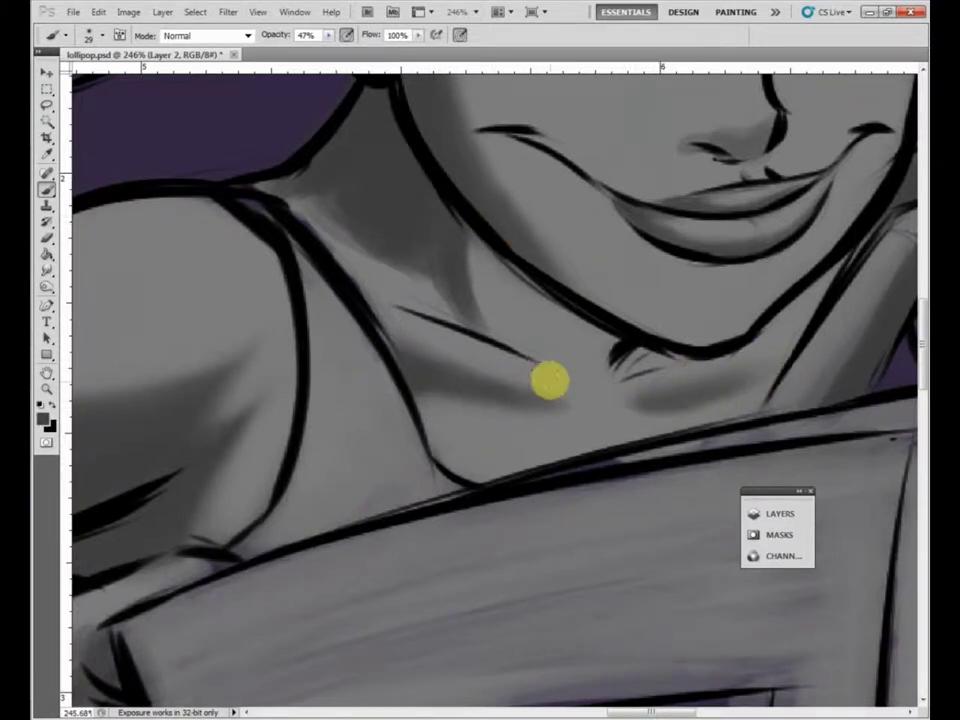
Touch up the grey along the top of the near shoulder and the outer edge of the visible ear.
{"action": "scroll", "coordinate": [570, 405], "scroll_direction": "down", "scroll_amount": 2}
{"action": "scroll", "coordinate": [569, 396], "scroll_direction": "down", "scroll_amount": 3}
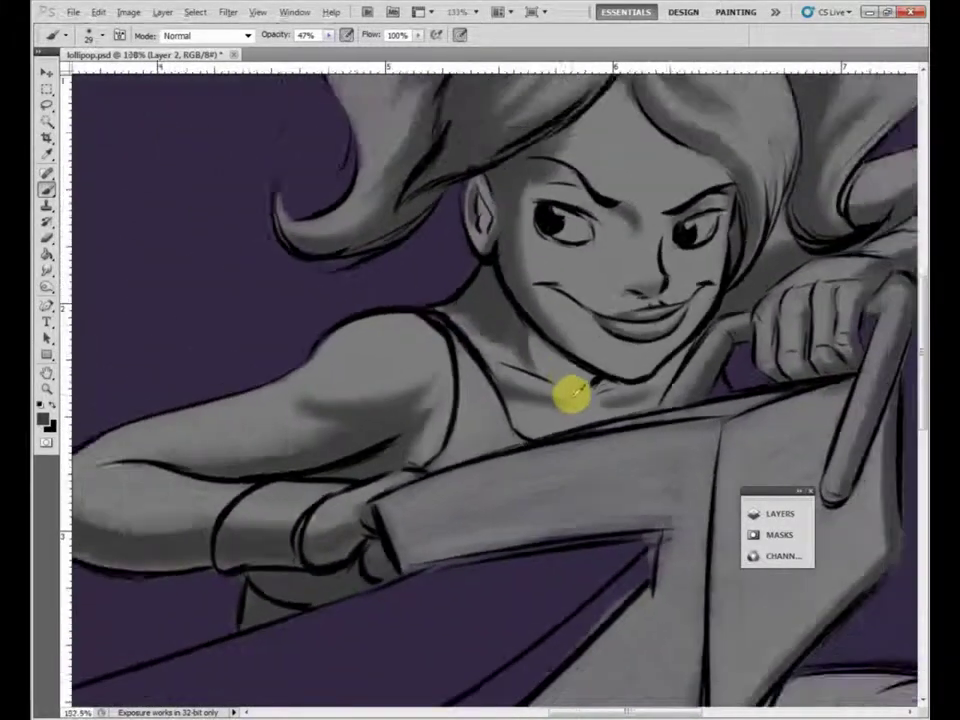
{"action": "scroll", "coordinate": [549, 377], "scroll_direction": "down", "scroll_amount": 2}
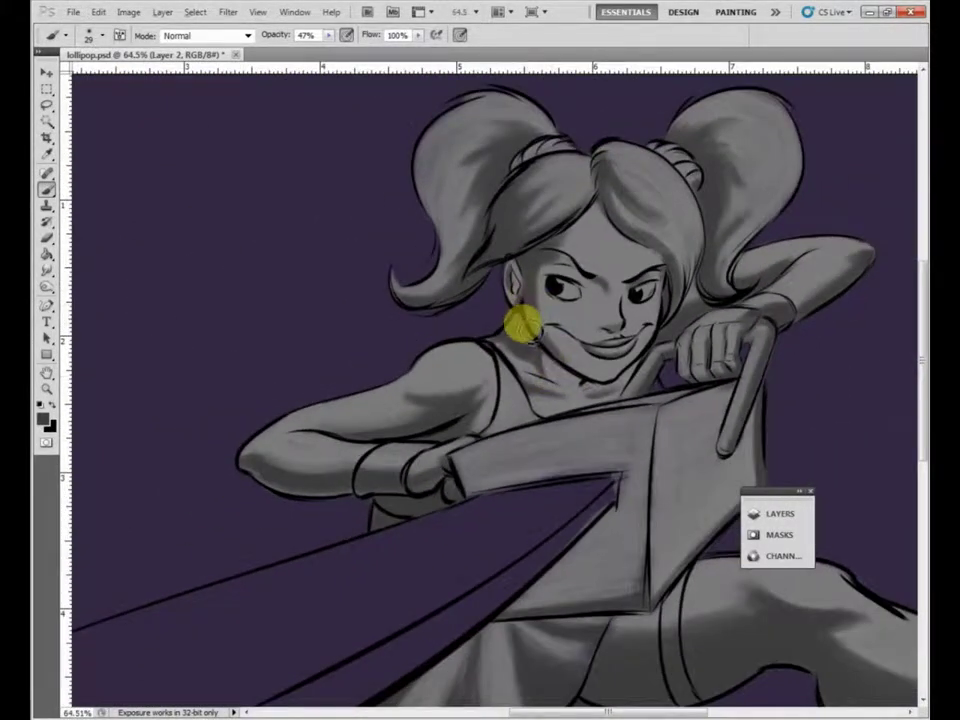
{"action": "scroll", "coordinate": [522, 325], "scroll_direction": "up", "scroll_amount": 4}
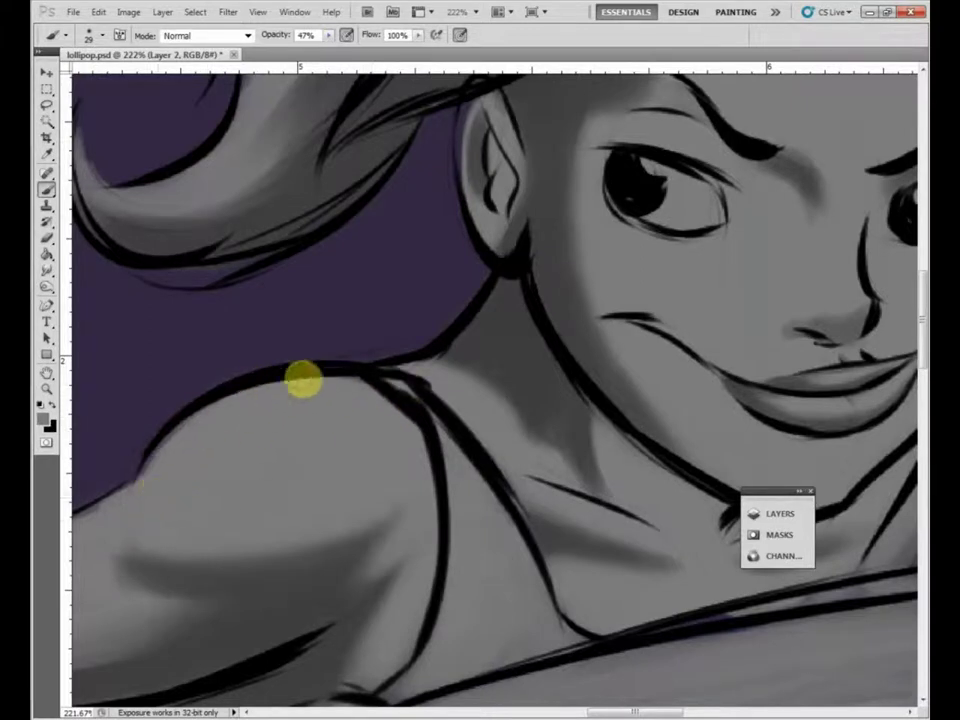
{"action": "left_click_drag", "start_coordinate": [403, 304], "coordinate": [572, 288]}
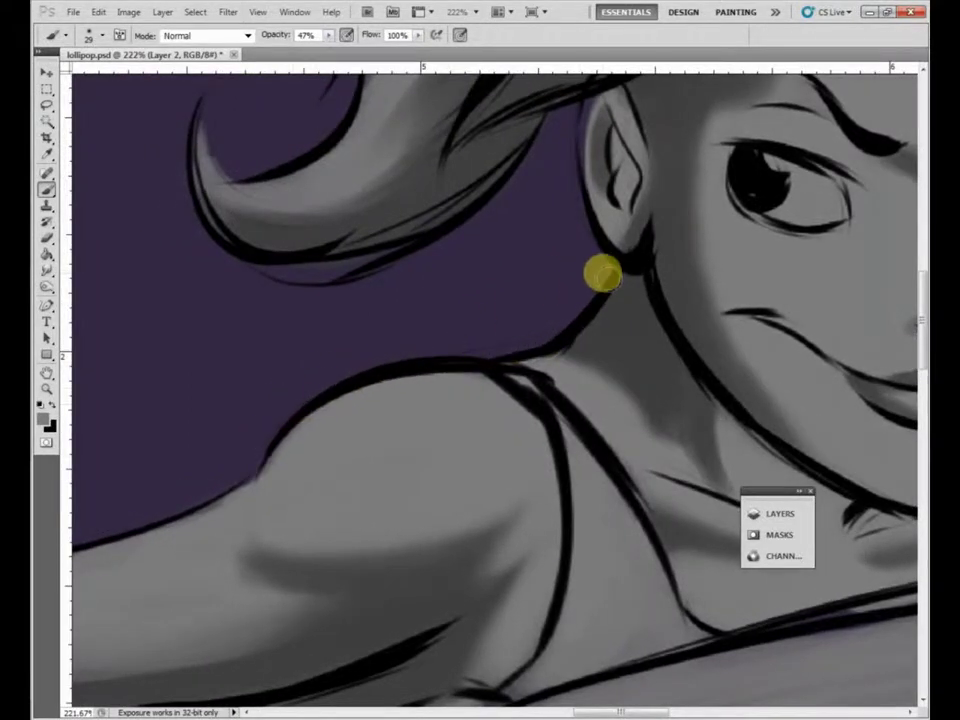
{"action": "left_click_drag", "start_coordinate": [460, 231], "coordinate": [404, 374]}
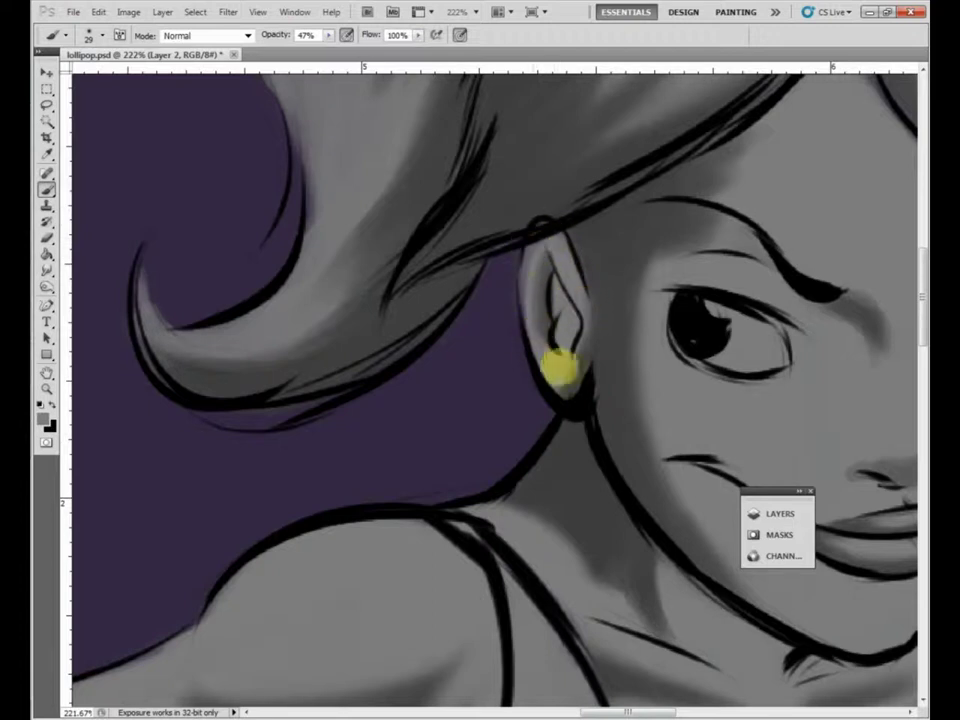
{"action": "scroll", "coordinate": [528, 187], "scroll_direction": "up", "scroll_amount": 3}
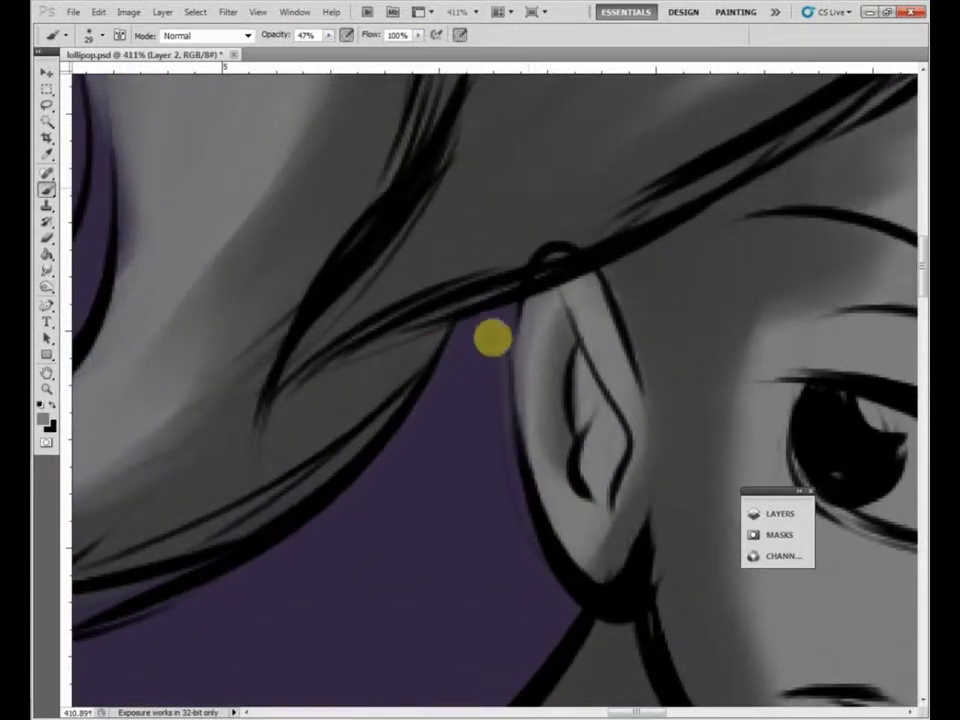
{"action": "scroll", "coordinate": [503, 488], "scroll_direction": "down", "scroll_amount": 4}
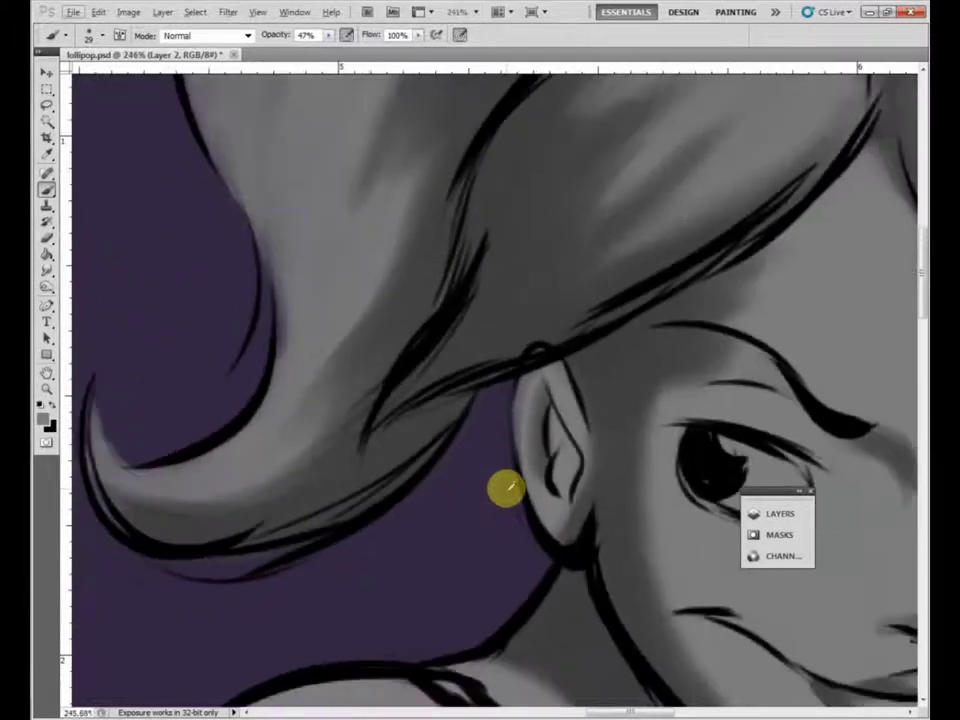
{"action": "scroll", "coordinate": [508, 488], "scroll_direction": "down", "scroll_amount": 6}
{"action": "left_click_drag", "start_coordinate": [564, 620], "coordinate": [552, 533]}
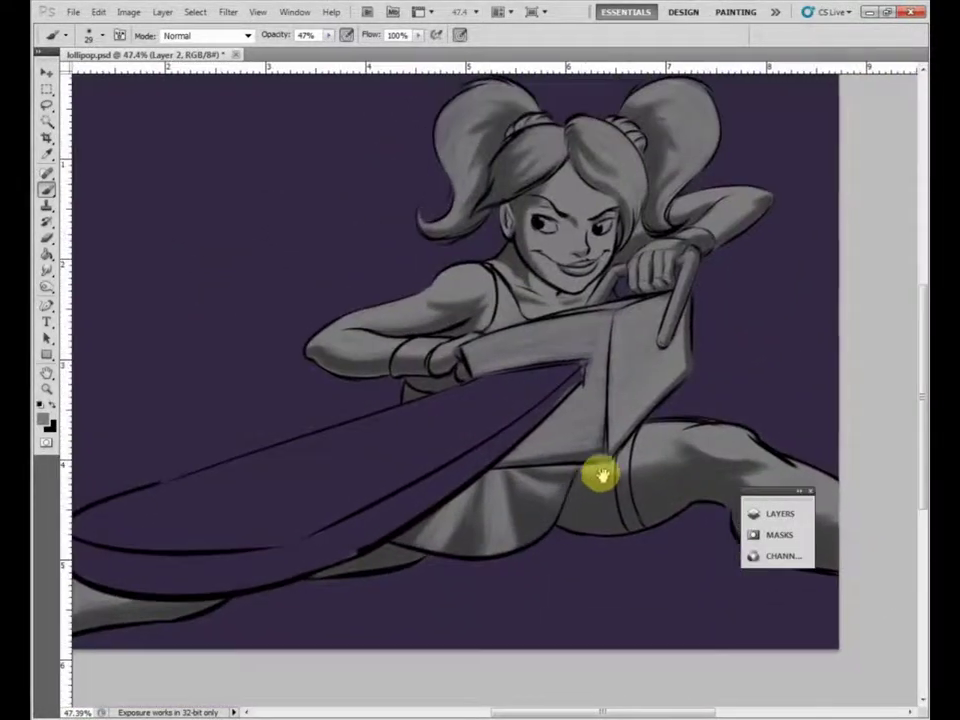
Toggle the Lines and SFX_! layers' visibility to compare, and show the Flats layer beneath Layer 2.
{"action": "left_click", "coordinate": [783, 495]}
{"action": "left_click", "coordinate": [748, 594]}
{"action": "left_click", "coordinate": [748, 594]}
{"action": "left_click", "coordinate": [747, 572]}
{"action": "left_click", "coordinate": [747, 572]}
{"action": "left_click", "coordinate": [748, 636]}
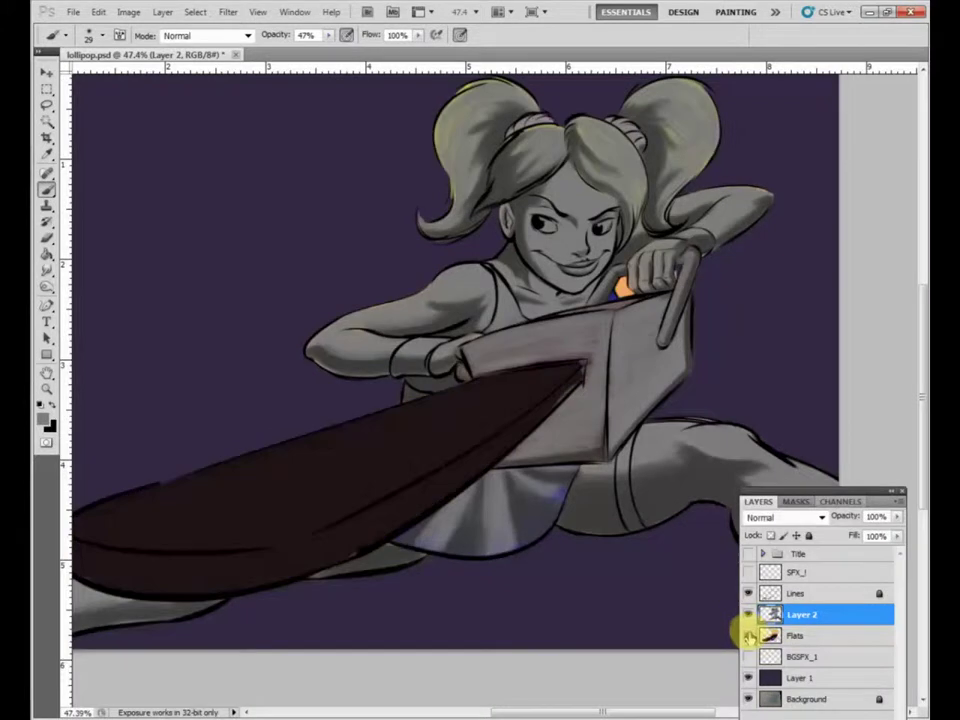
Try the Multiply blend mode on Layer 2, with the Flats layer hidden and shown again beneath it.
{"action": "left_click", "coordinate": [748, 636]}
{"action": "left_click", "coordinate": [797, 596]}
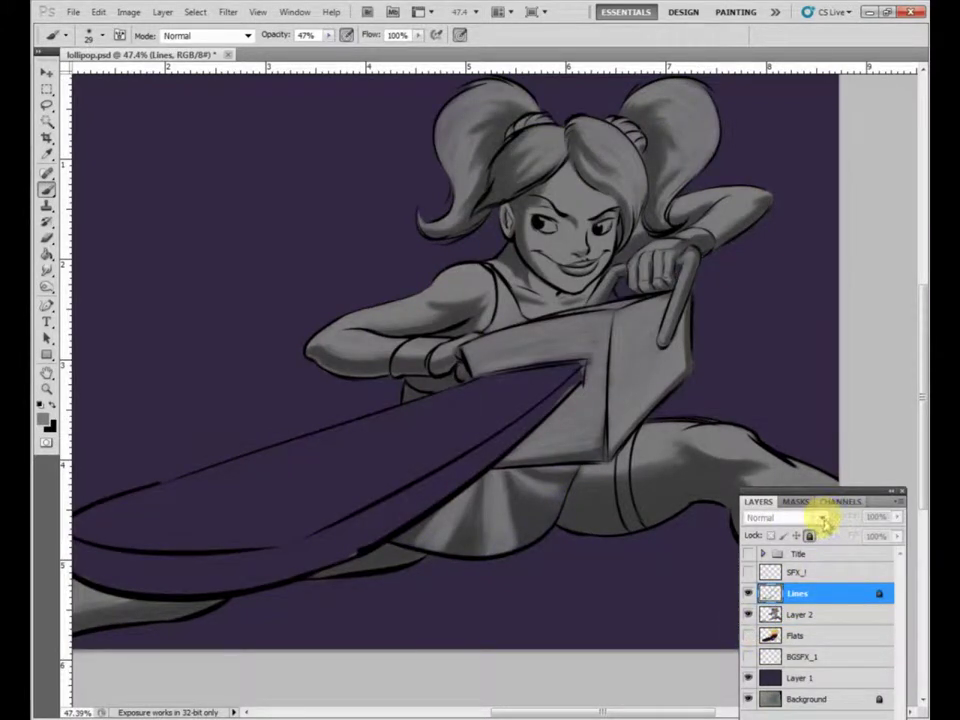
{"action": "left_click", "coordinate": [805, 617]}
{"action": "left_click", "coordinate": [821, 516]}
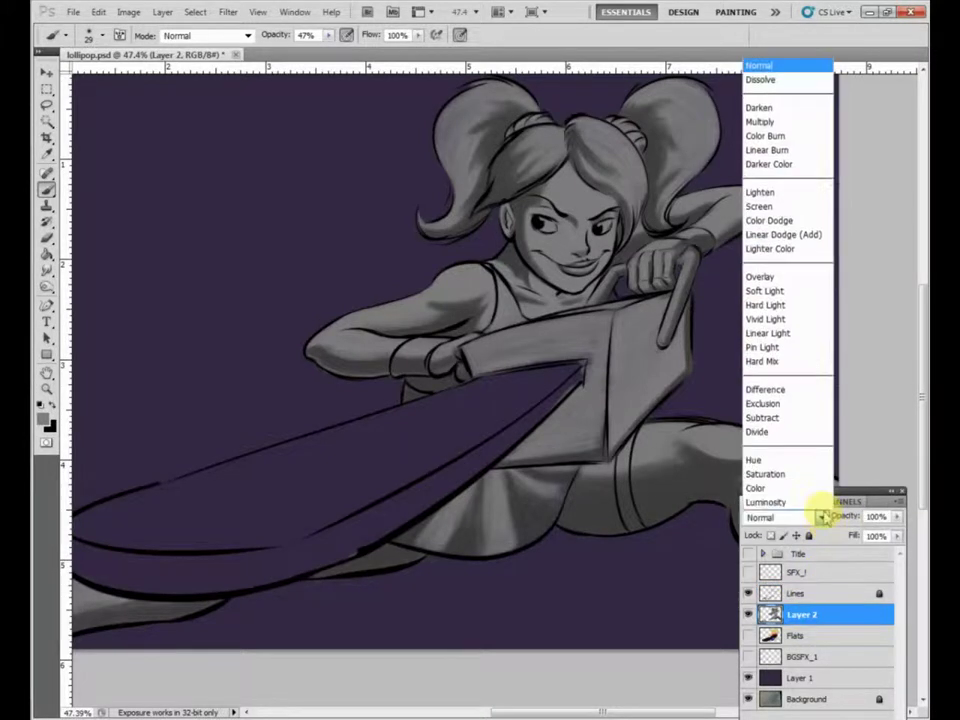
{"action": "left_click", "coordinate": [806, 122]}
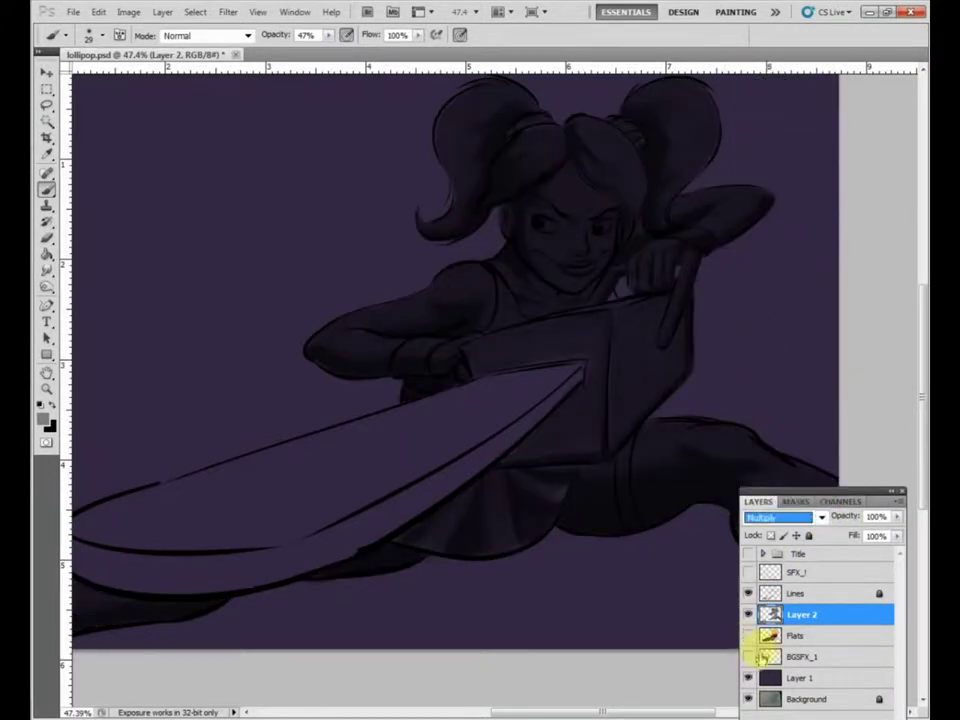
{"action": "left_click", "coordinate": [748, 637]}
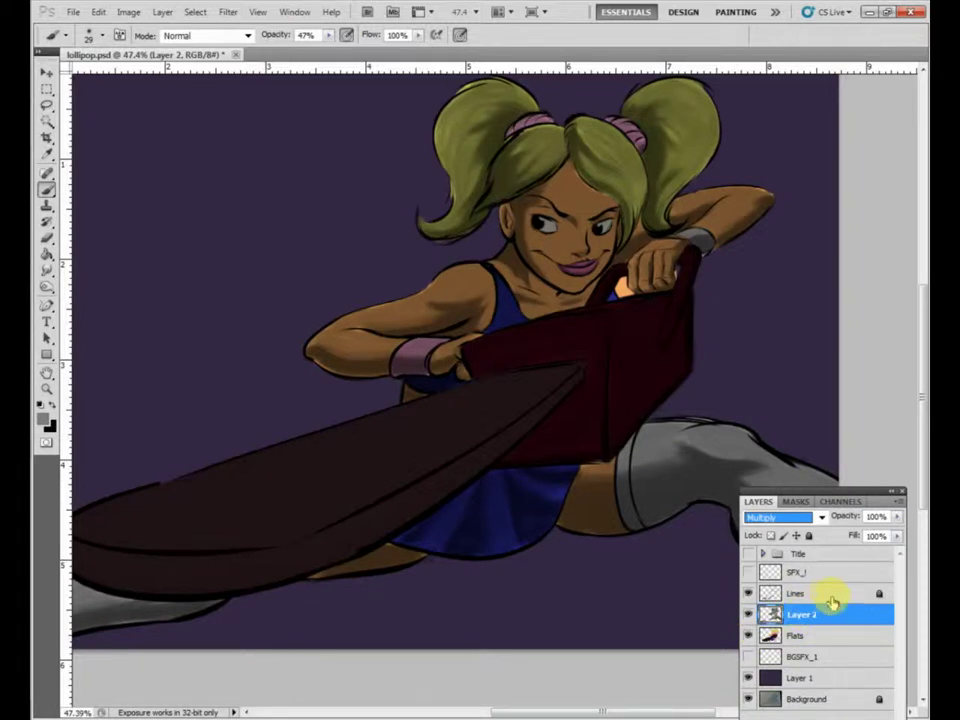
Set Layer 2's blend mode to Overlay and lower its layer opacity to 84%.
{"action": "left_click", "coordinate": [821, 520]}
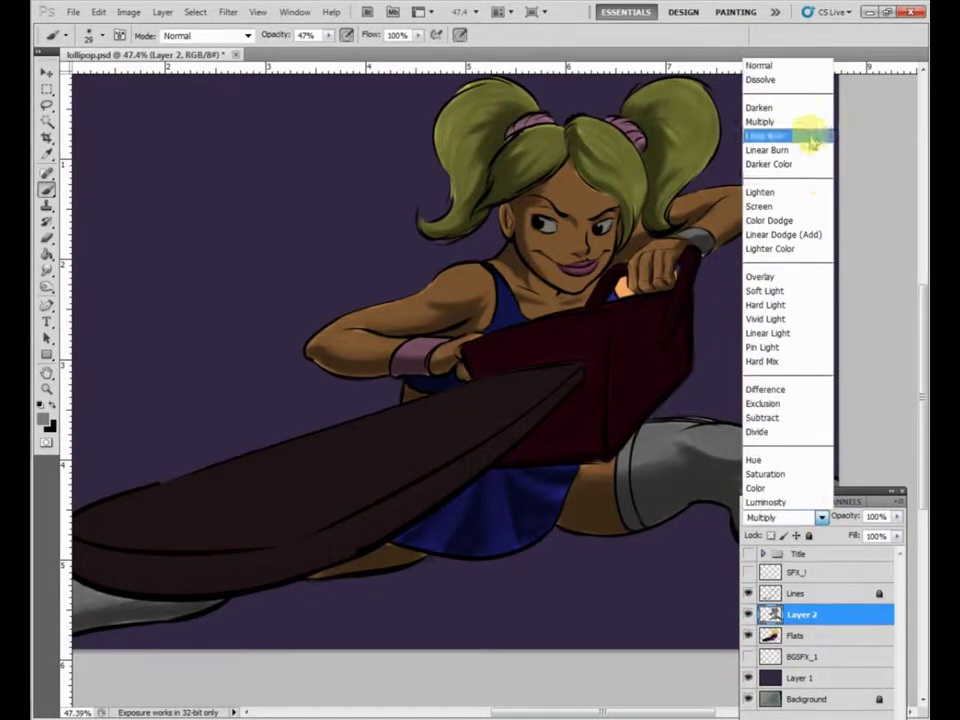
{"action": "left_click", "coordinate": [792, 276]}
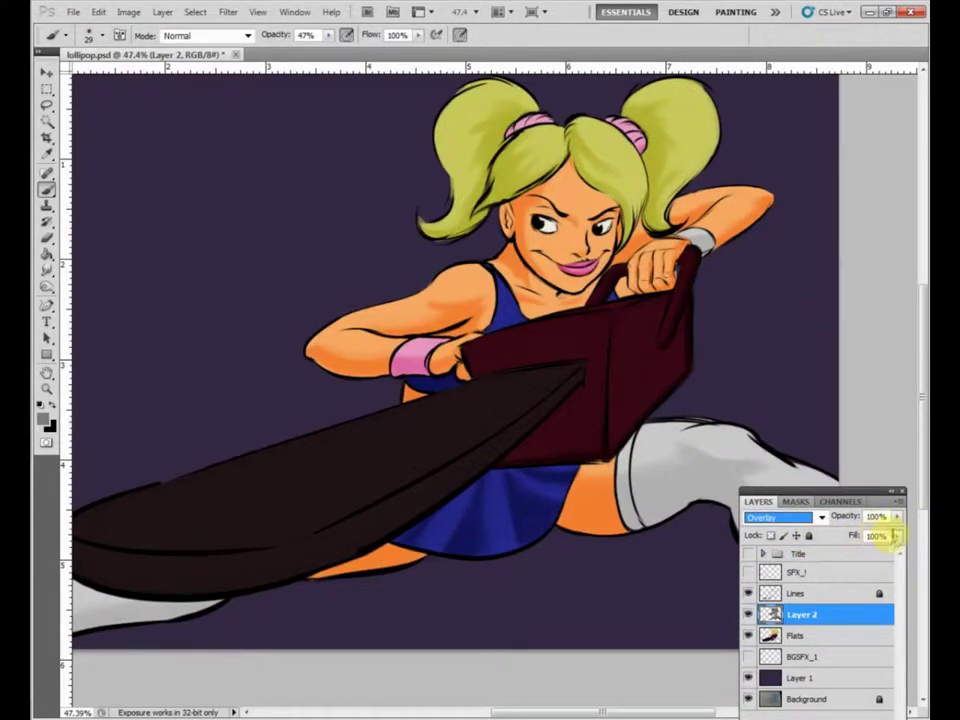
{"action": "mouse_move", "coordinate": [895, 560]}
{"action": "left_mouse_down"}
{"action": "mouse_move", "coordinate": [849, 561]}
{"action": "mouse_move", "coordinate": [884, 563]}
{"action": "left_mouse_up"}
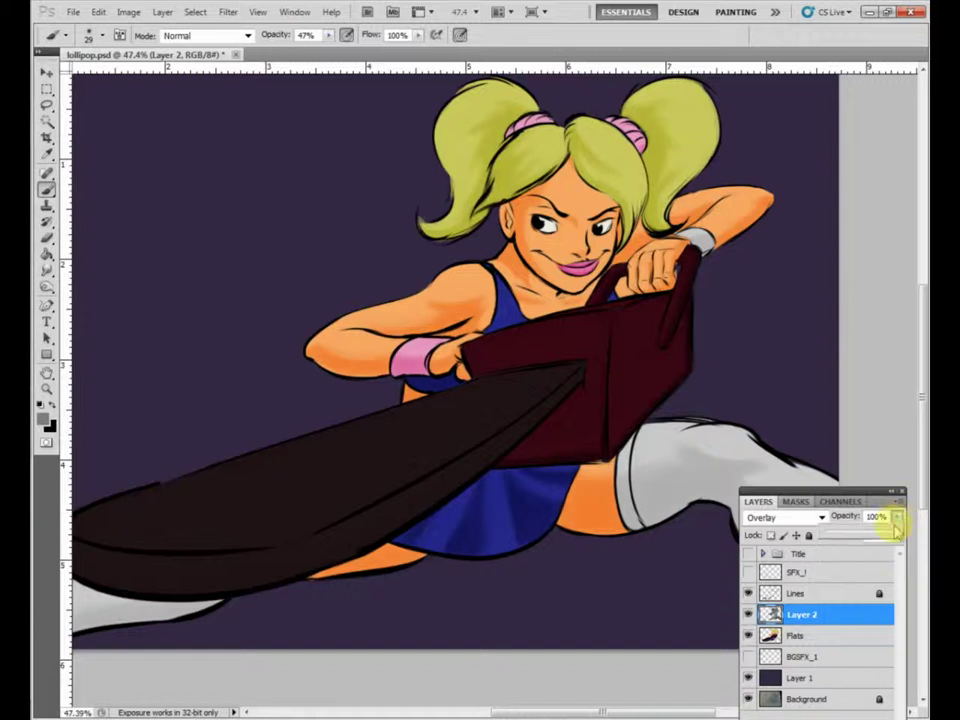
{"action": "left_click_drag", "start_coordinate": [848, 535], "coordinate": [885, 536]}
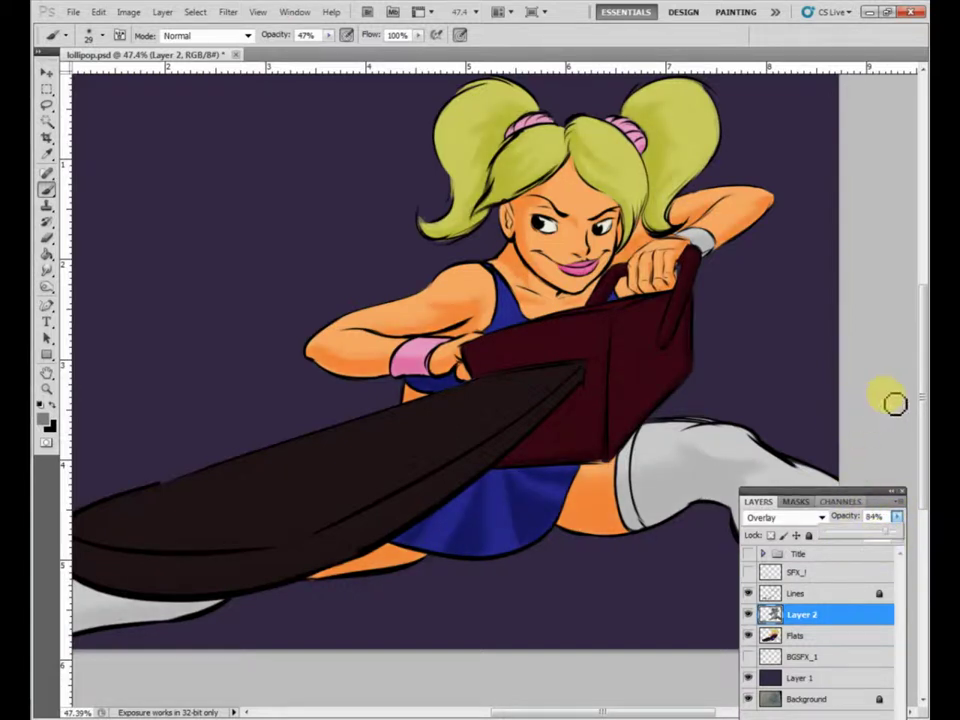
{"action": "mouse_move", "coordinate": [572, 488]}
{"action": "left_mouse_down"}
{"action": "mouse_move", "coordinate": [754, 334]}
{"action": "mouse_move", "coordinate": [681, 463]}
{"action": "mouse_move", "coordinate": [684, 390]}
{"action": "left_mouse_up"}
{"action": "scroll", "coordinate": [700, 400], "scroll_direction": "up", "scroll_amount": 4}
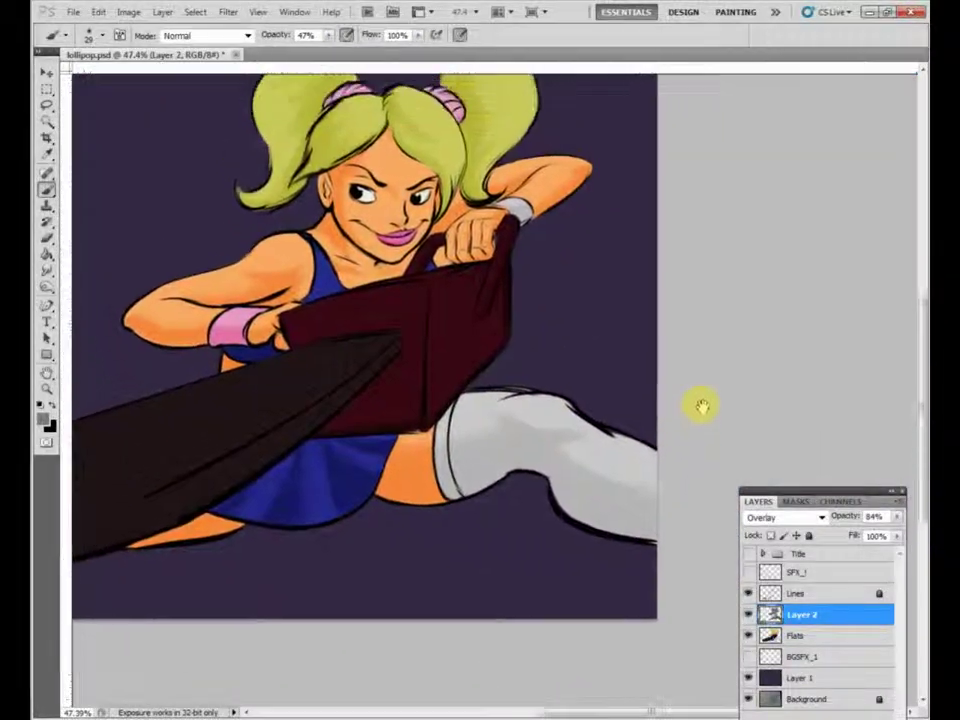